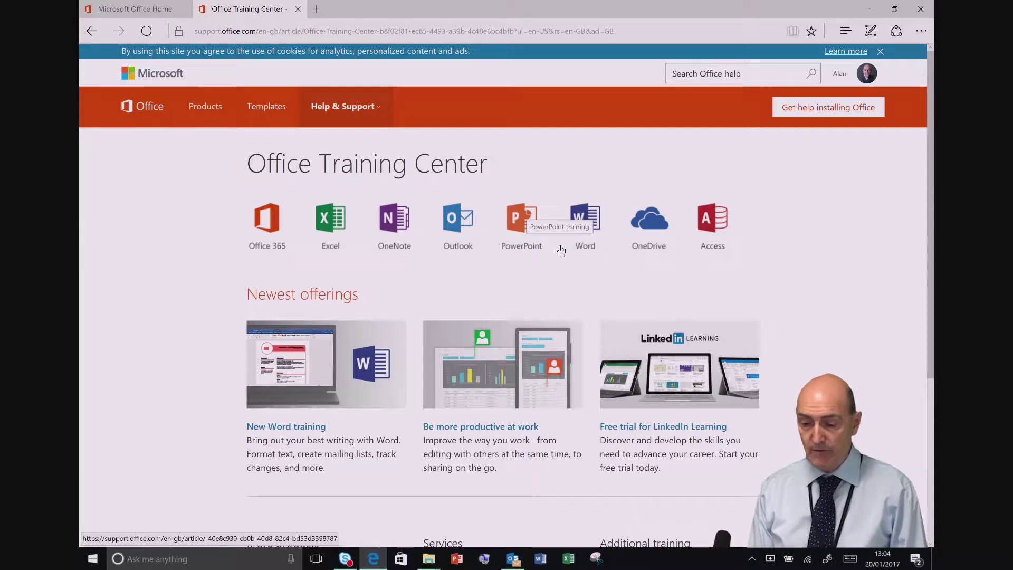
Open the Outlook training page in the Office Training Center and start its Get started course.
click(458, 225)
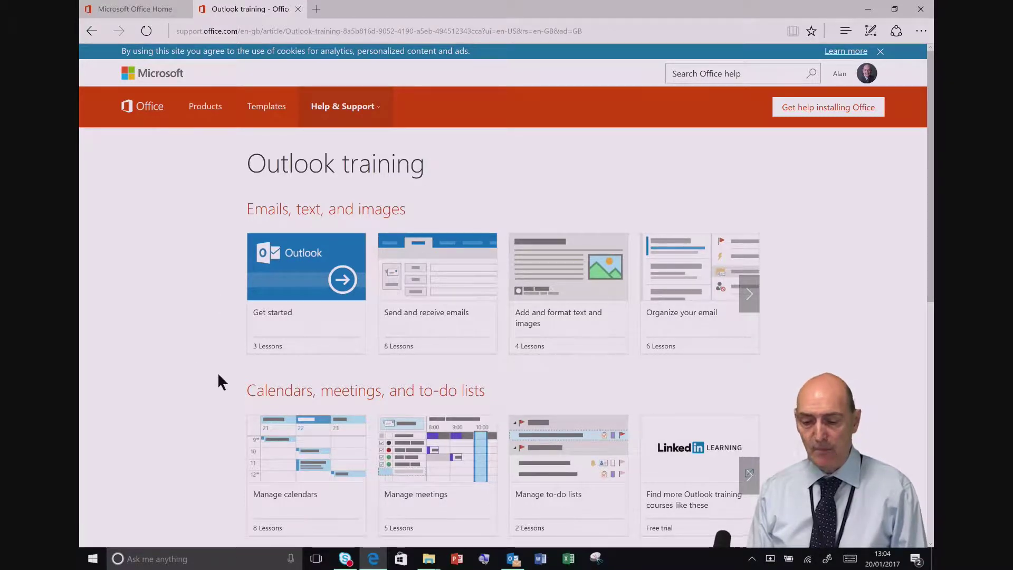
scroll(219, 375, down, 2)
scroll(218, 372, up, 1)
click(331, 237)
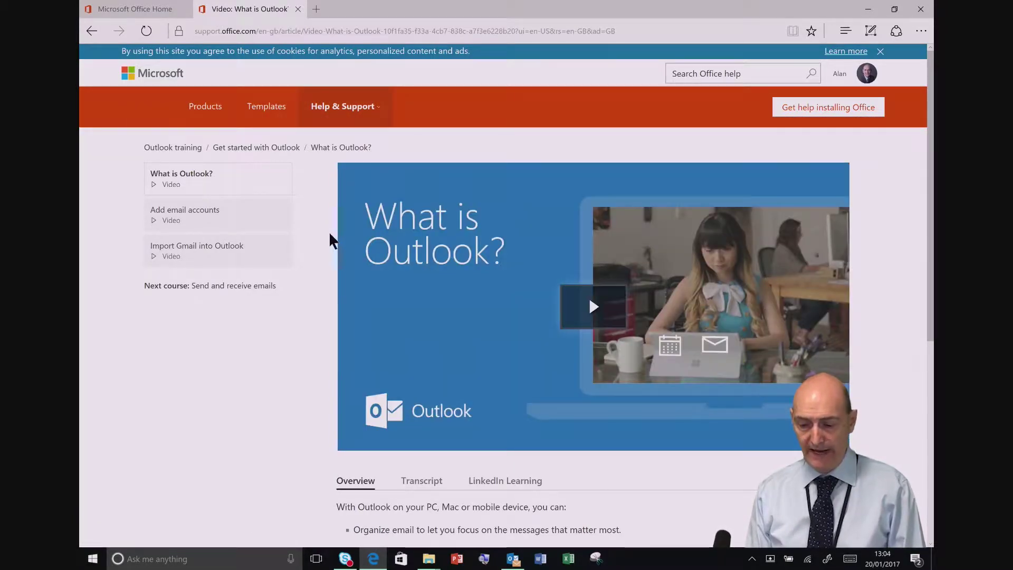
Play the first few seconds of the "What is Outlook?" video, pause it and close the training page.
click(605, 312)
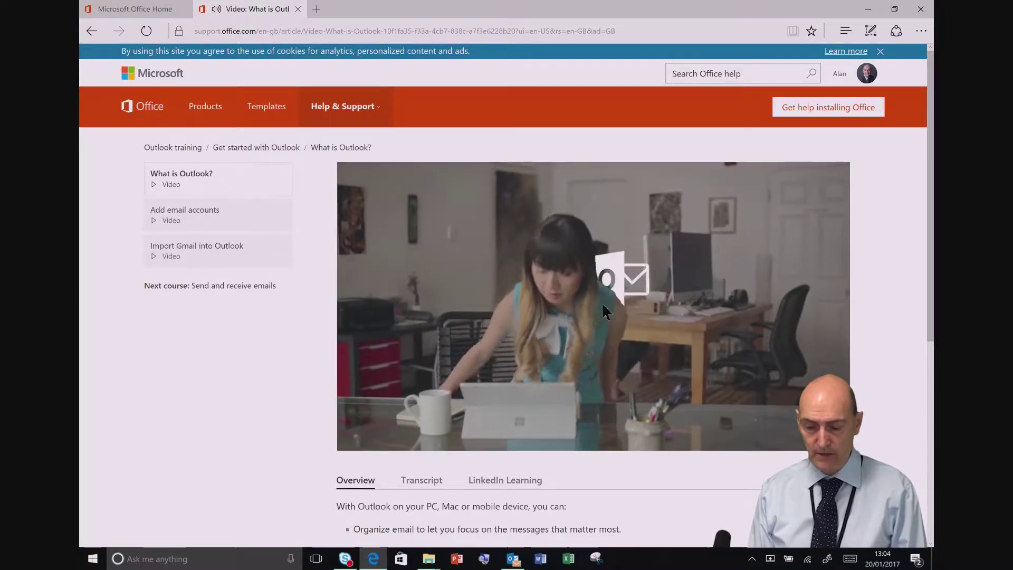
mouse_move(338, 397)
click(347, 442)
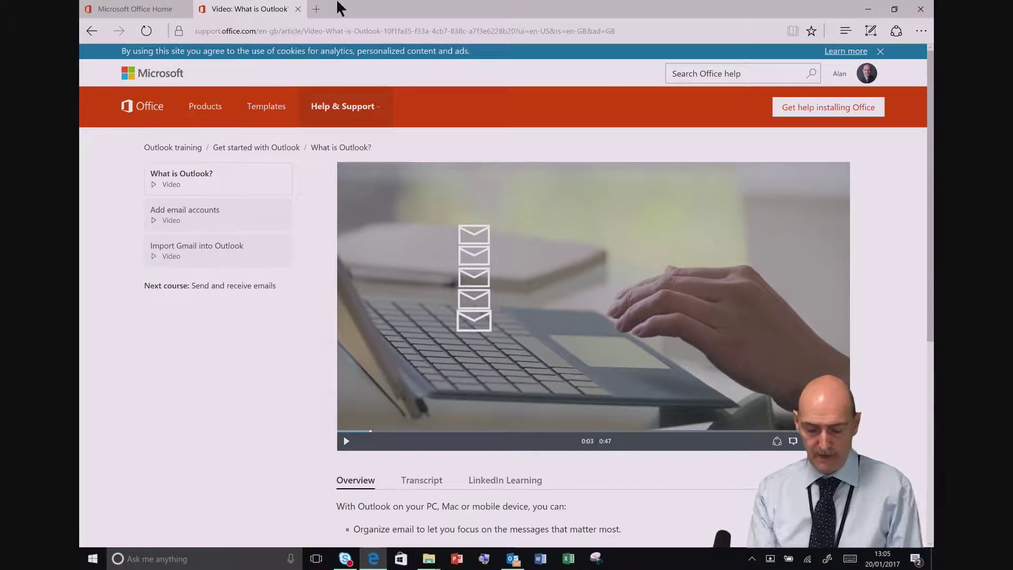
key(ctrl+w)
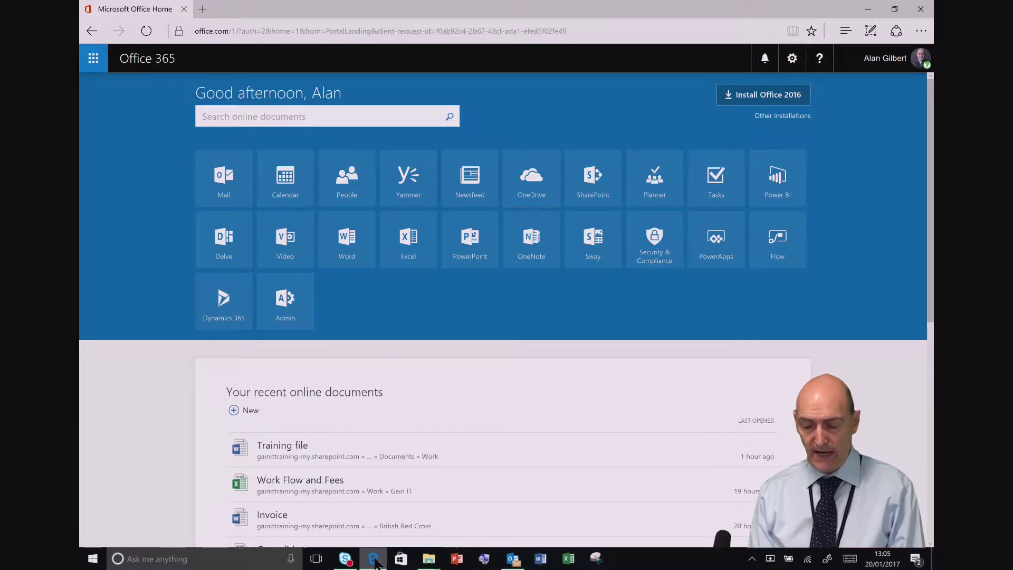
Open the Microsoft-Outlook-2016 Quick Start Guide PDF from the Quick Start Guide Parts folder inside Office 2016 Guide.
mouse_move(519, 562)
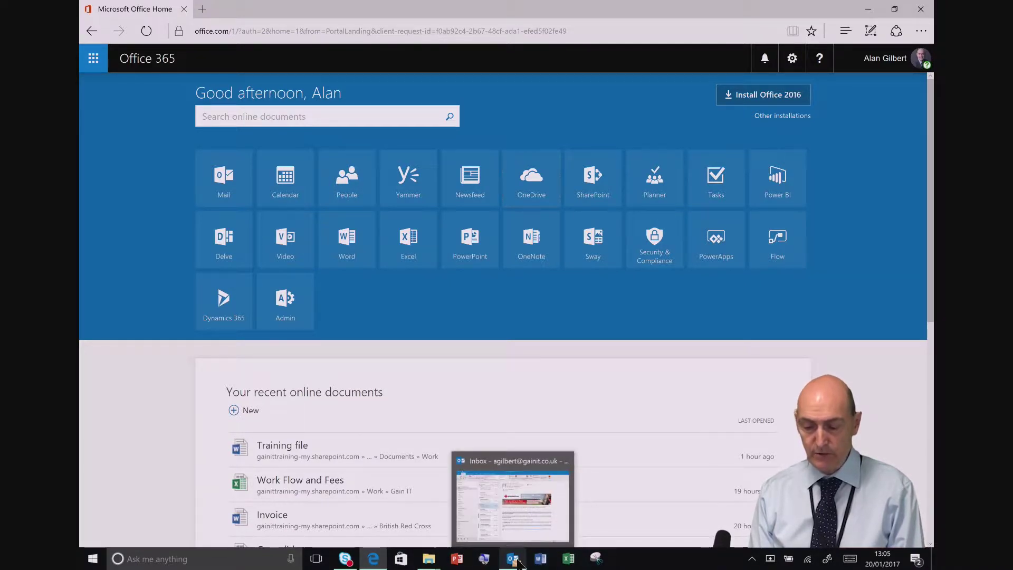
mouse_move(425, 564)
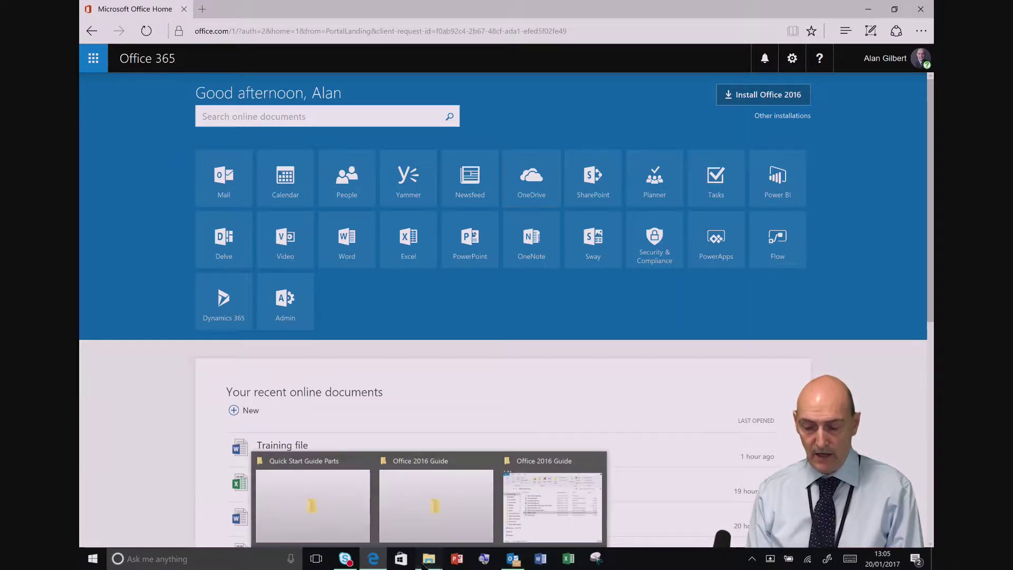
click(580, 488)
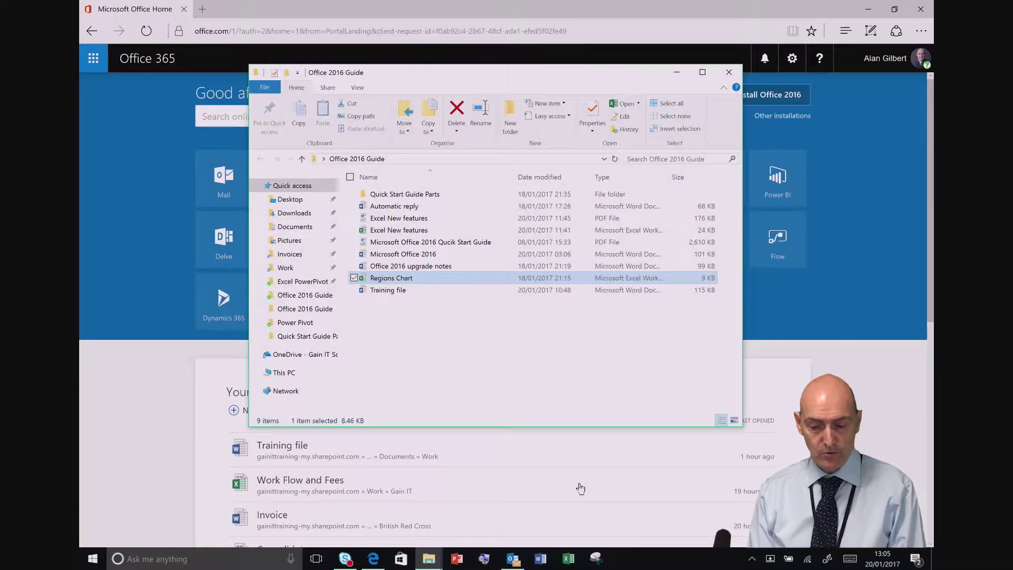
click(412, 221)
click(412, 206)
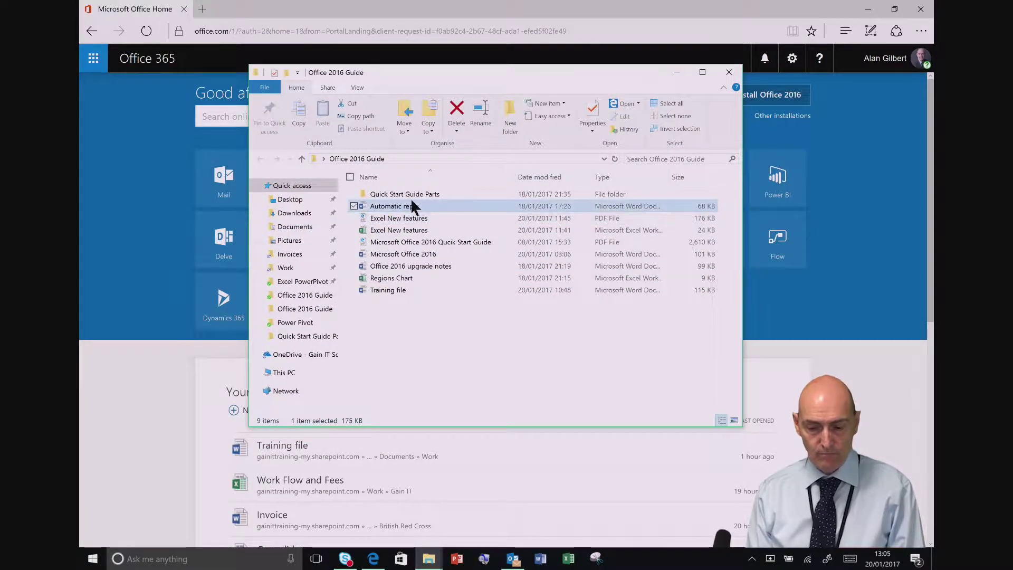
double_click(414, 194)
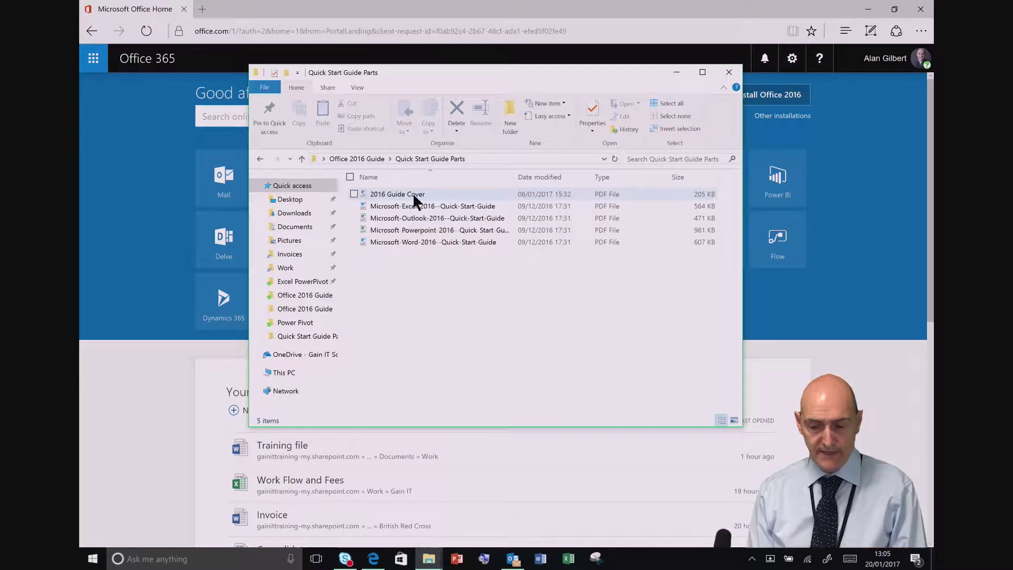
double_click(412, 216)
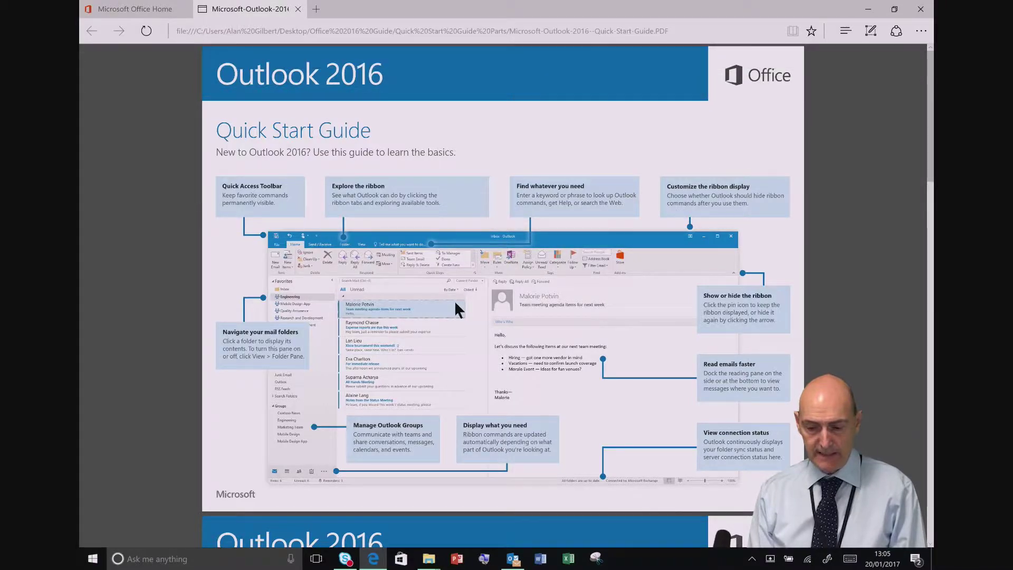
Read through the pages of the Outlook 2016 Quick Start Guide and close the PDF.
scroll(454, 300, down, 5)
scroll(457, 306, down, 9)
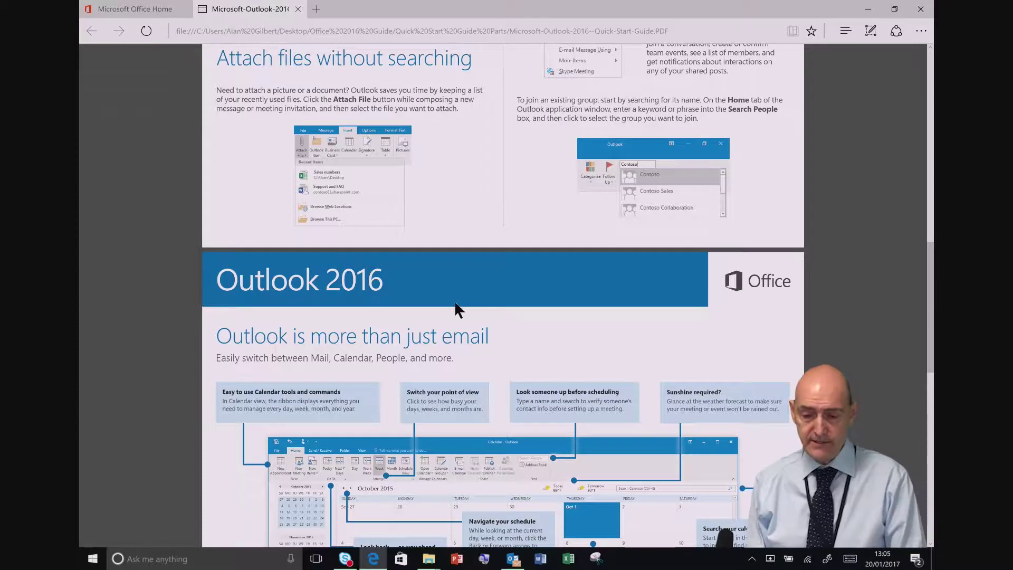
click(297, 9)
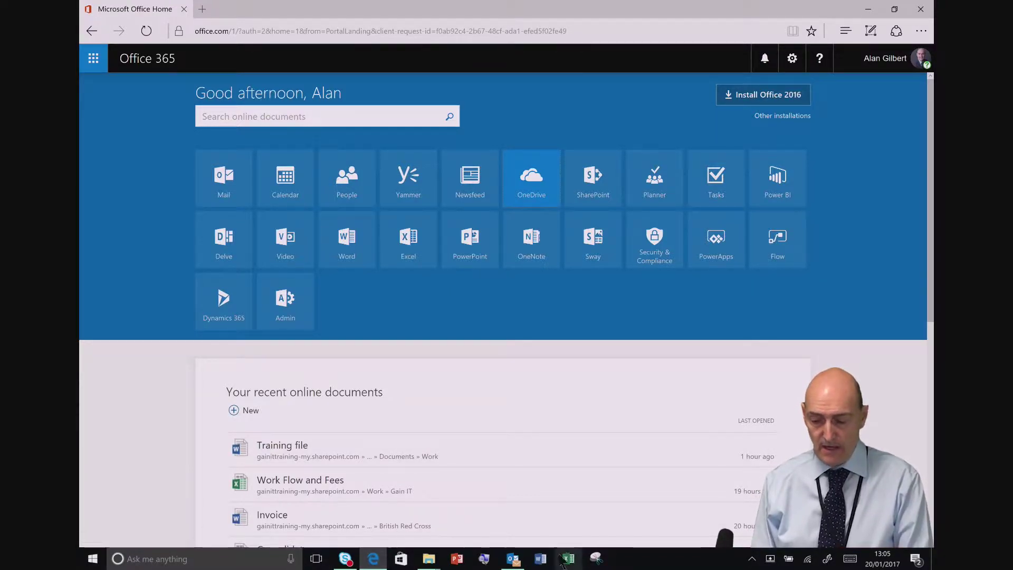
Switch to Outlook, turn off the inbox's Reading Pane and set it back to Right.
click(514, 559)
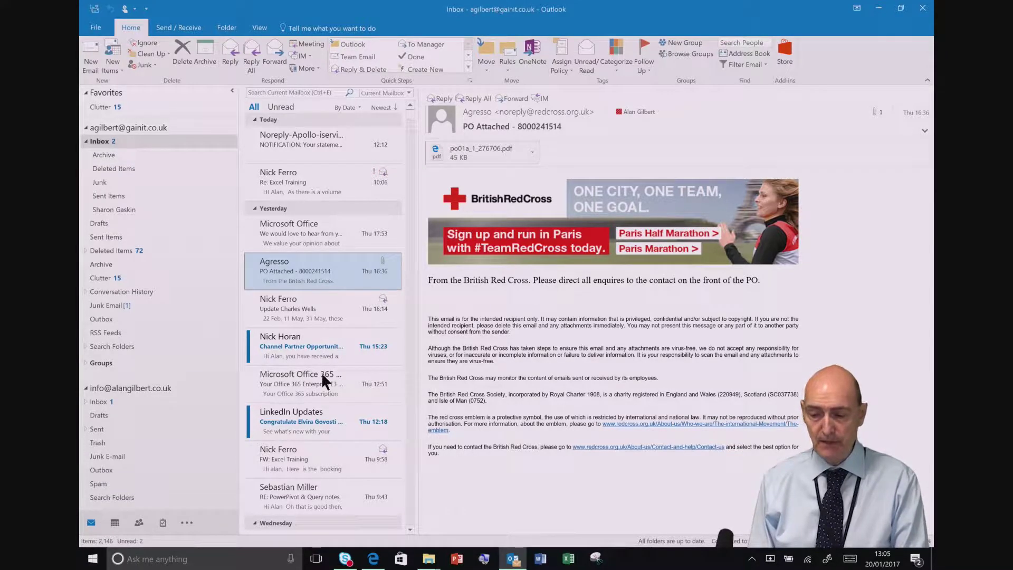
click(538, 211)
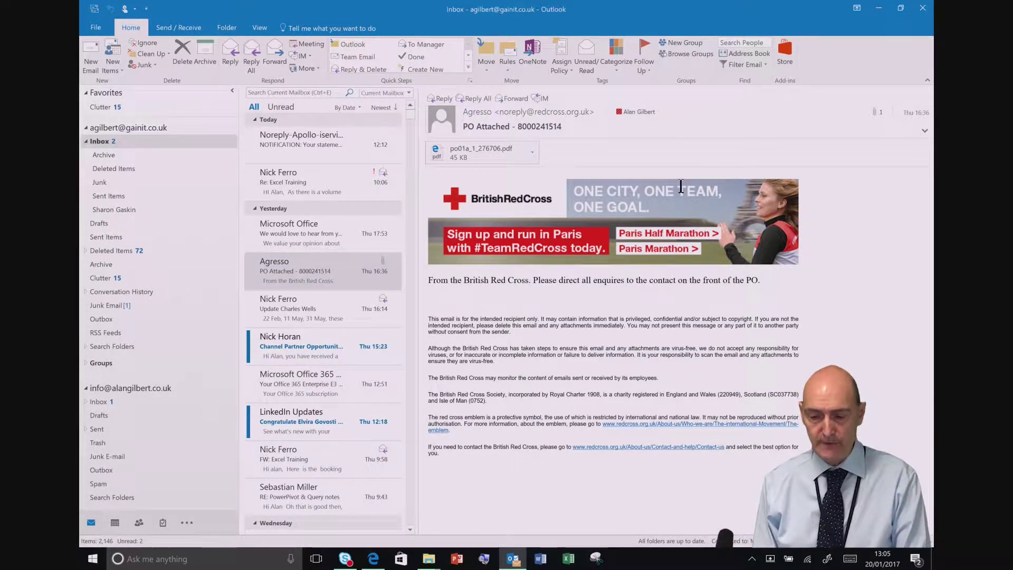
click(260, 31)
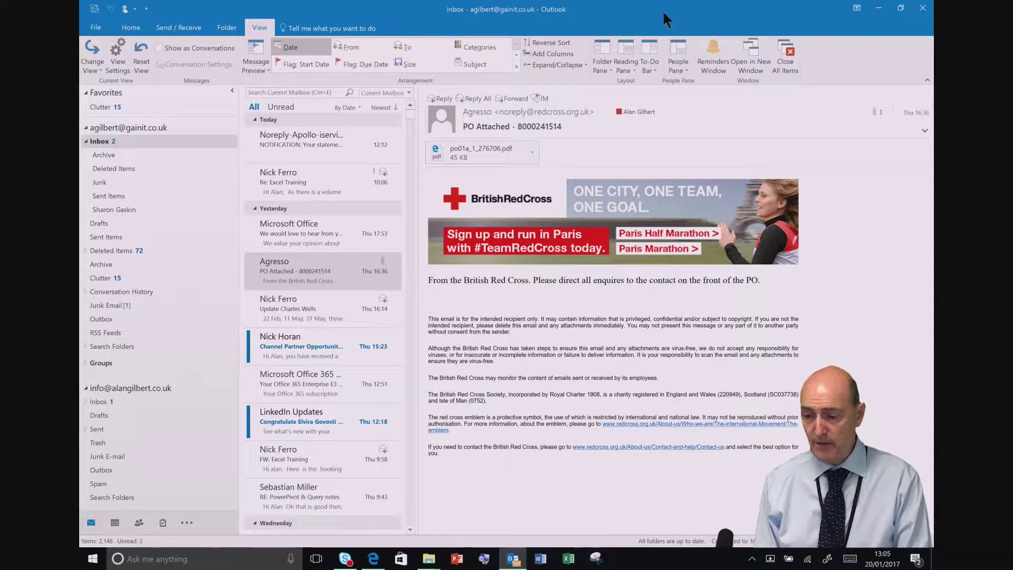
click(624, 67)
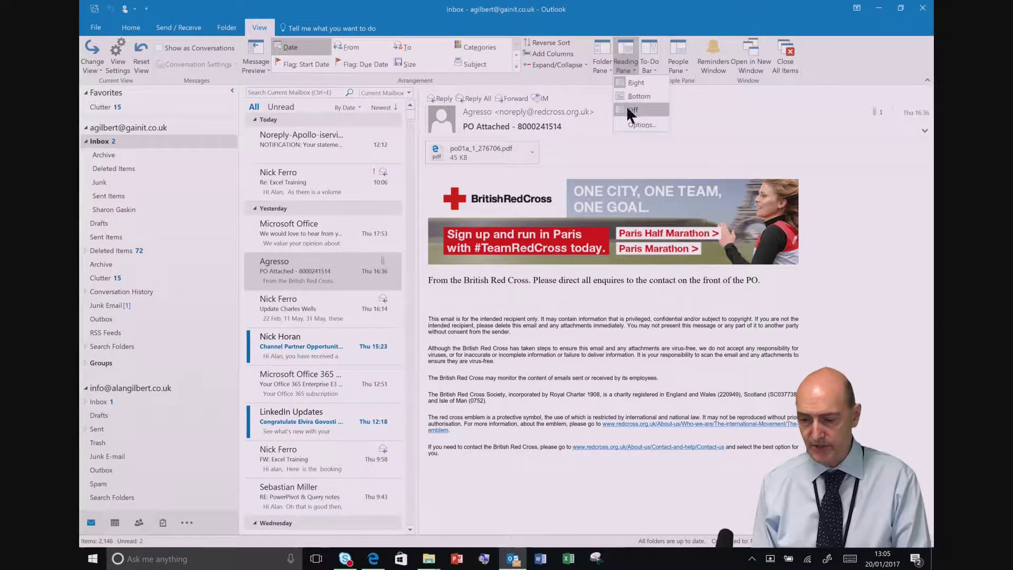
click(628, 110)
click(629, 69)
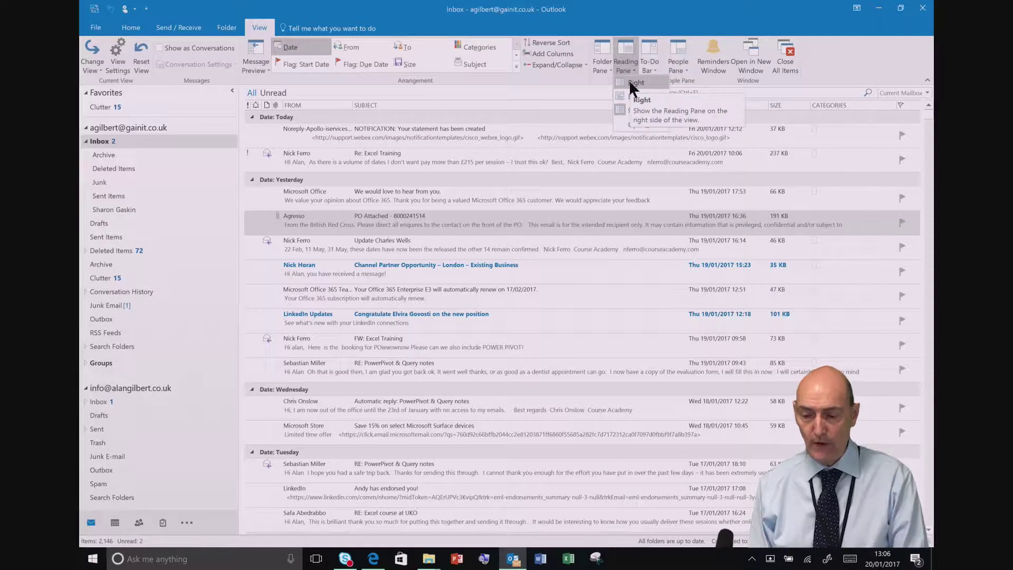
click(630, 83)
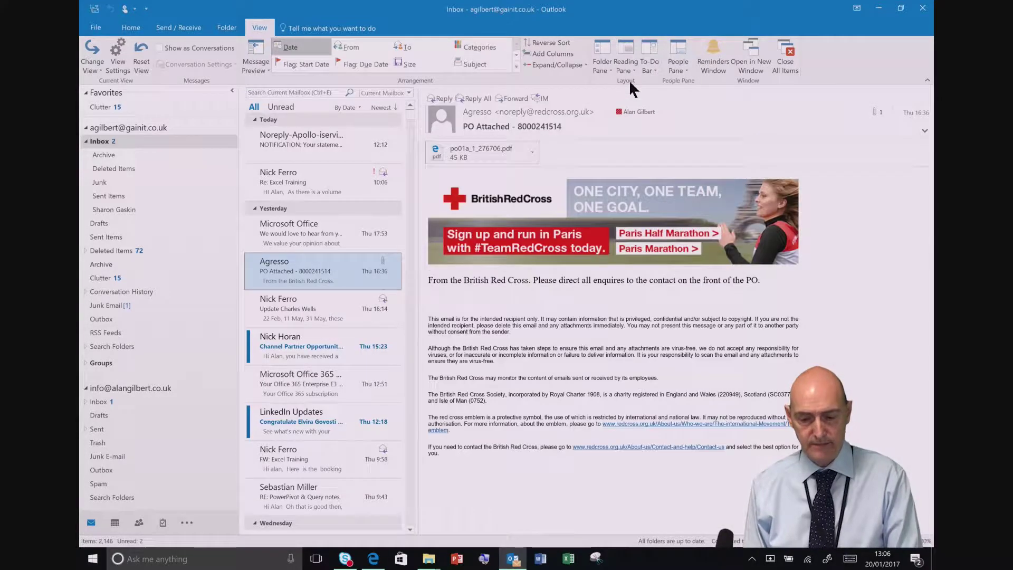
Open the "NOTIFICATION: Your statement has been created" message from today and download its blocked pictures.
click(294, 150)
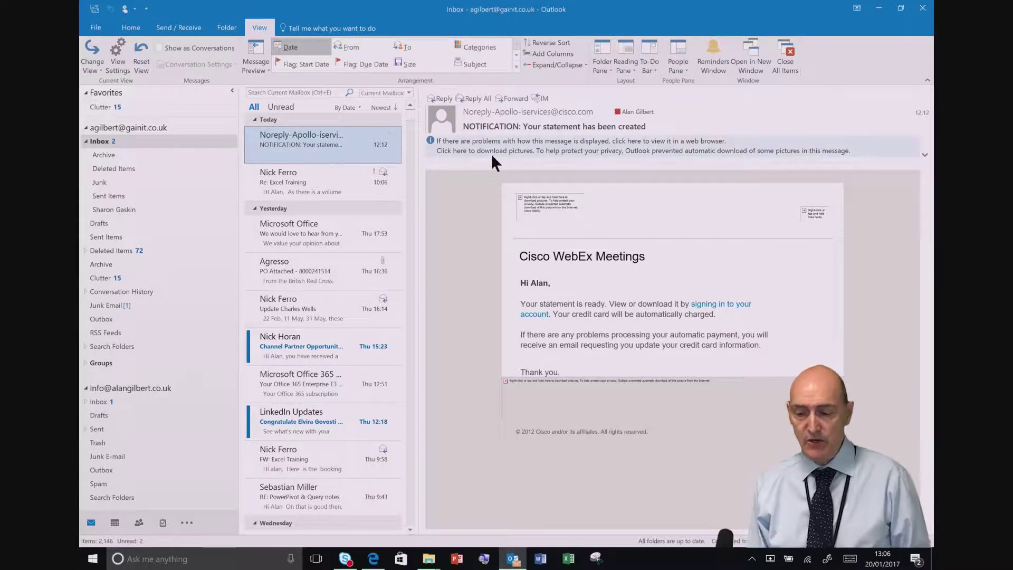
click(524, 141)
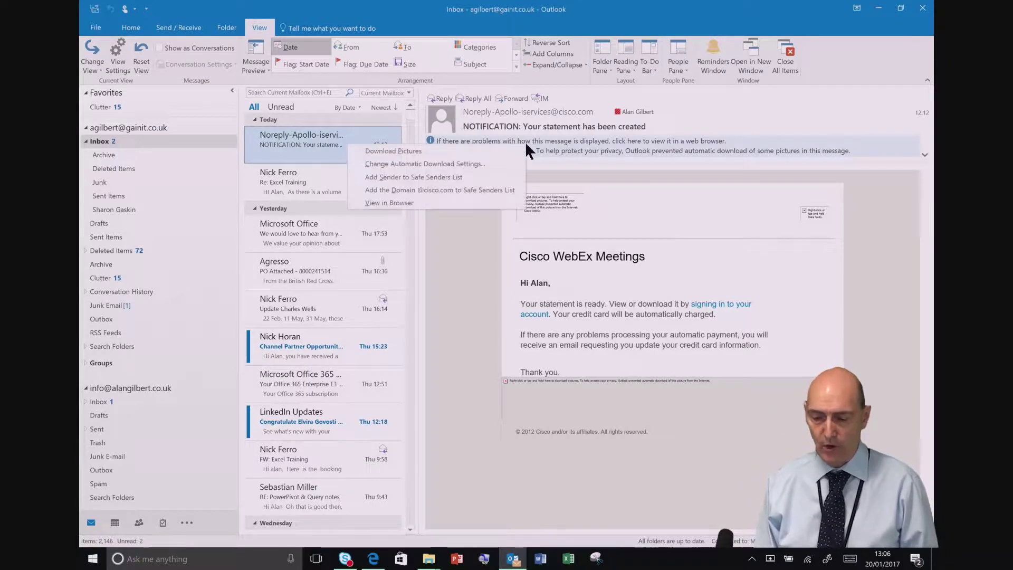
click(477, 149)
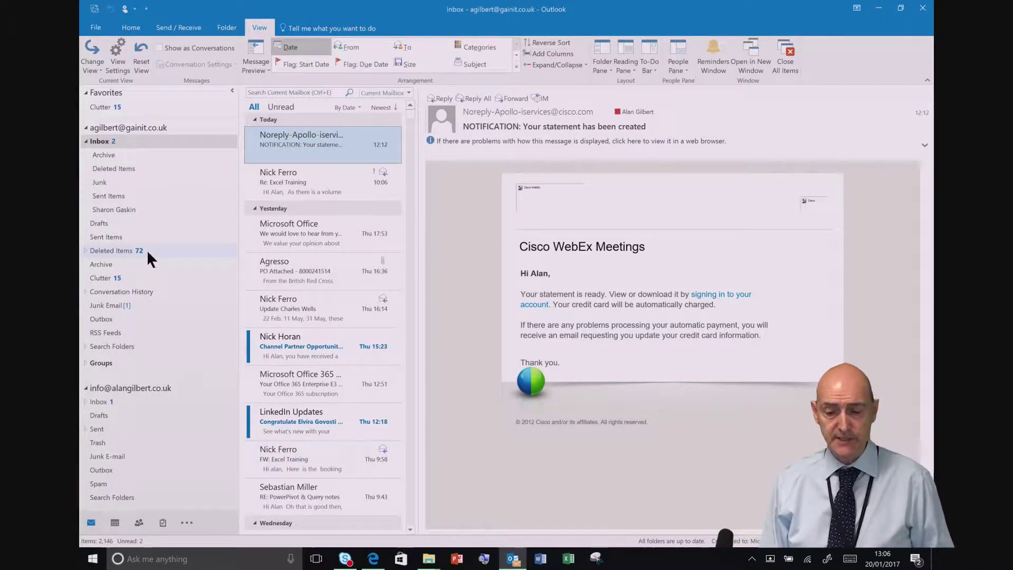
Minimize the Folder Pane and point out the remaining Calendar, People and Tasks shortcuts.
click(232, 91)
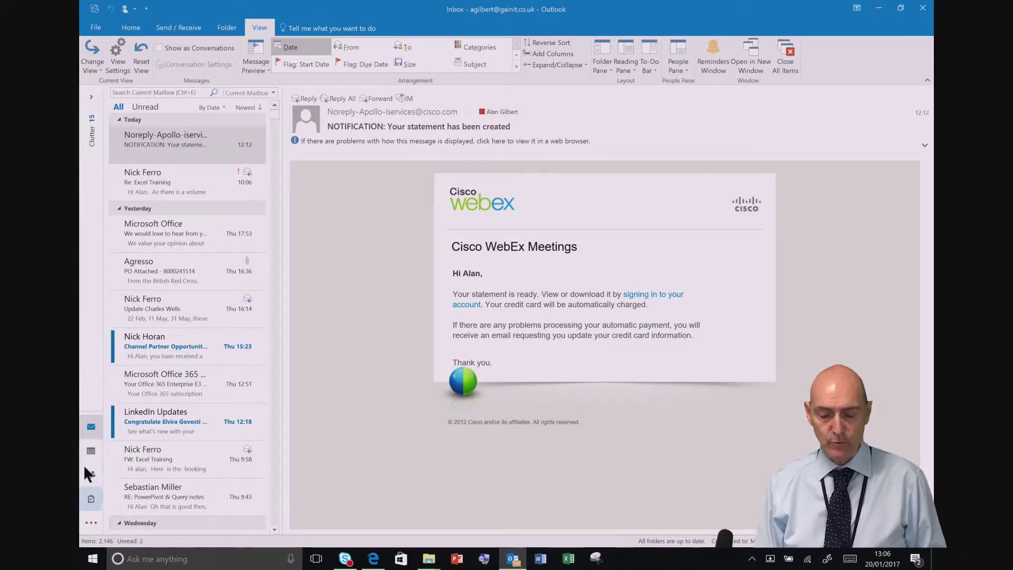
mouse_move(90, 454)
mouse_move(88, 497)
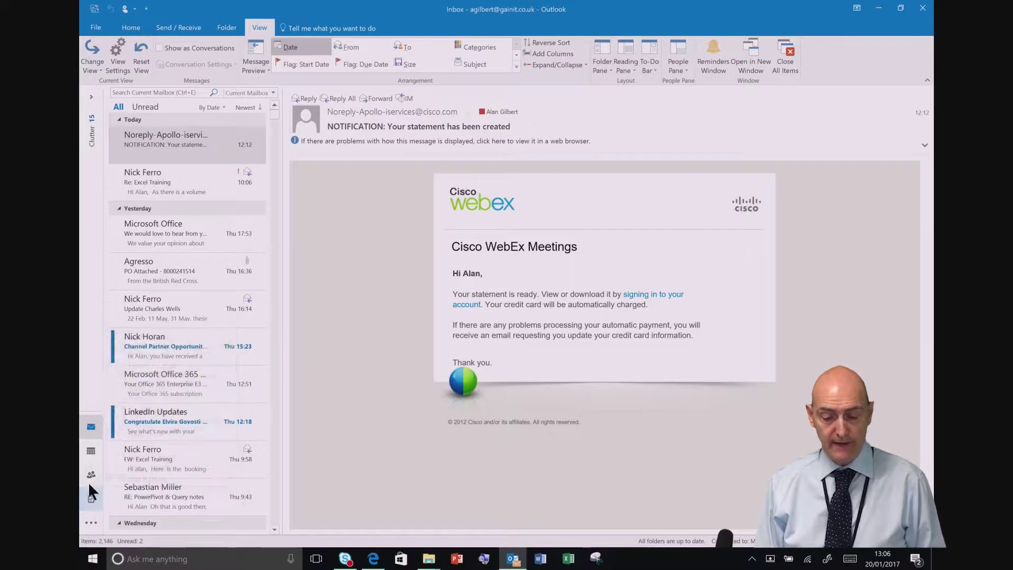
mouse_move(89, 476)
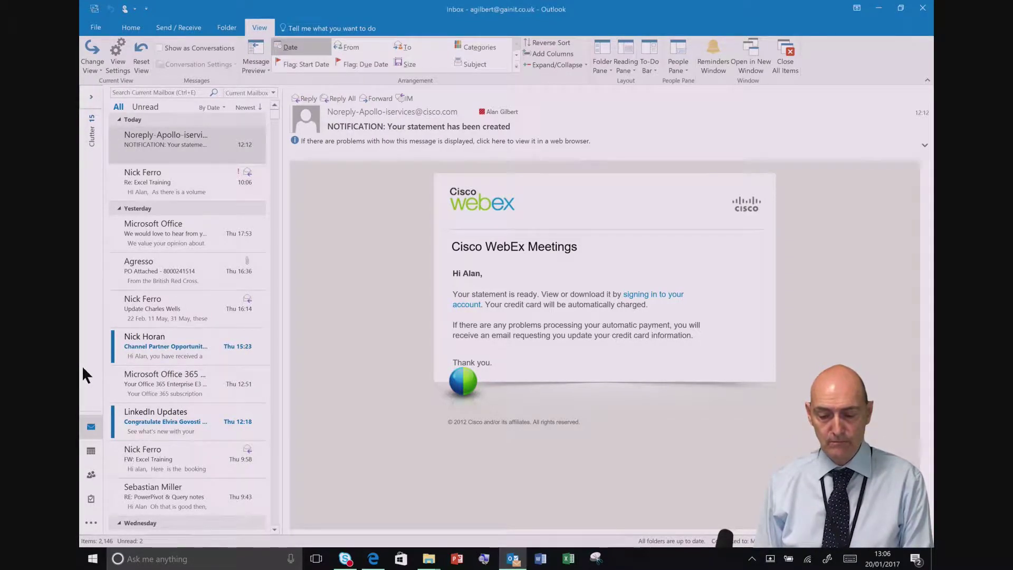
Open the first account's Sent Items folder from the minimized Folder Pane and pin the pane fully open again.
click(90, 99)
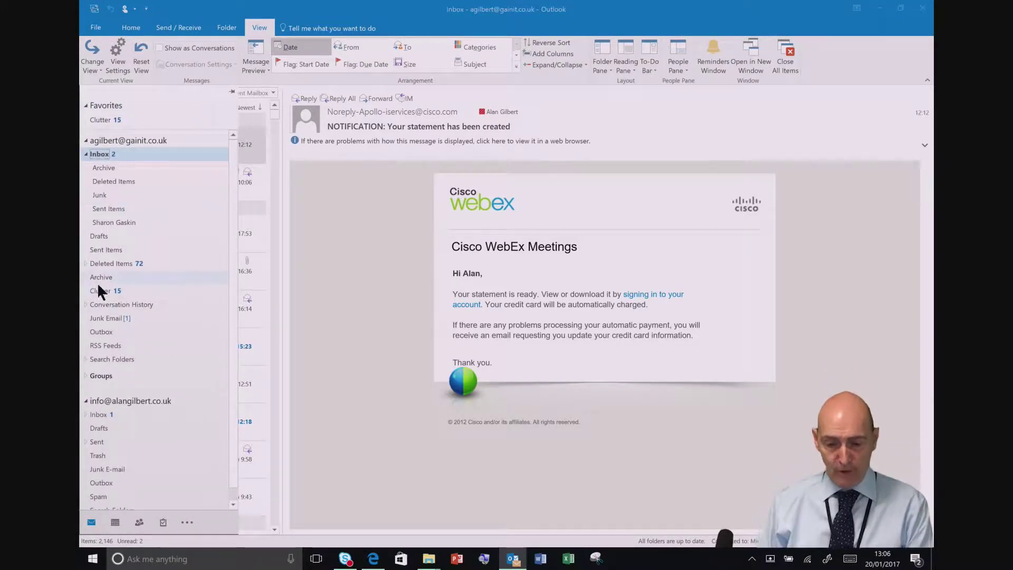
click(95, 249)
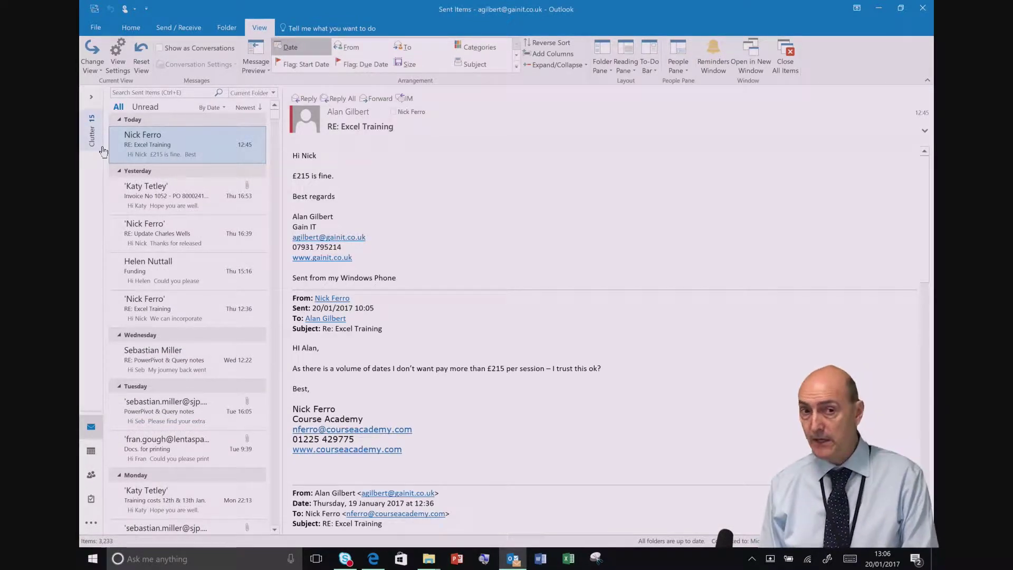
click(88, 97)
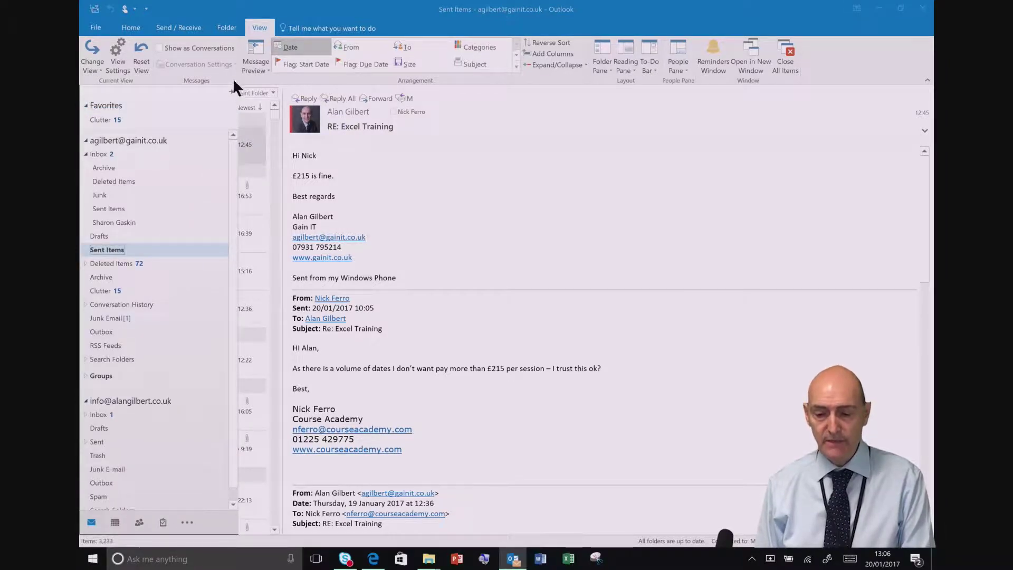
click(233, 95)
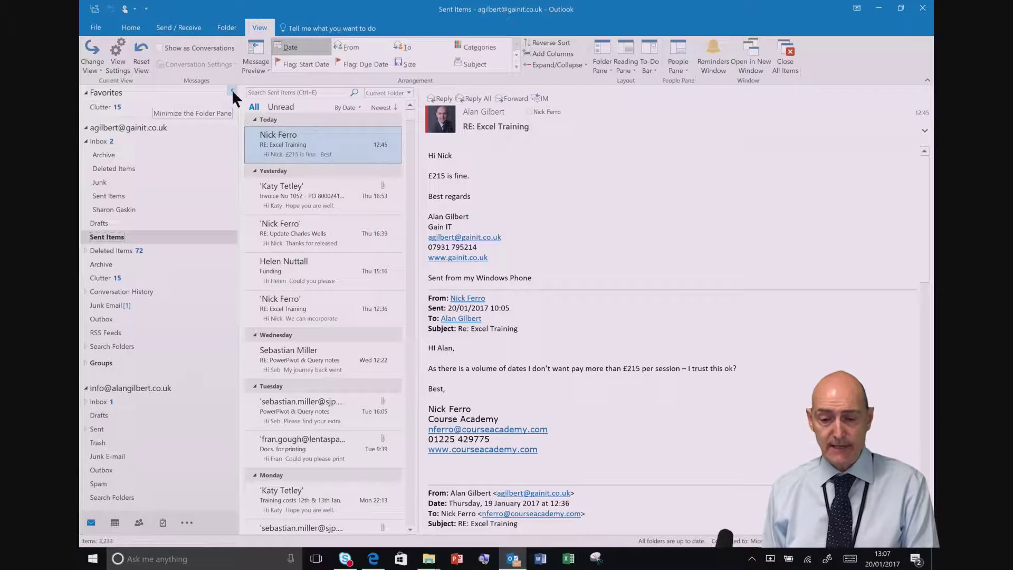
View the list of configured e-mail accounts in Account Information, keeping the Microsoft Exchange account selected.
click(97, 28)
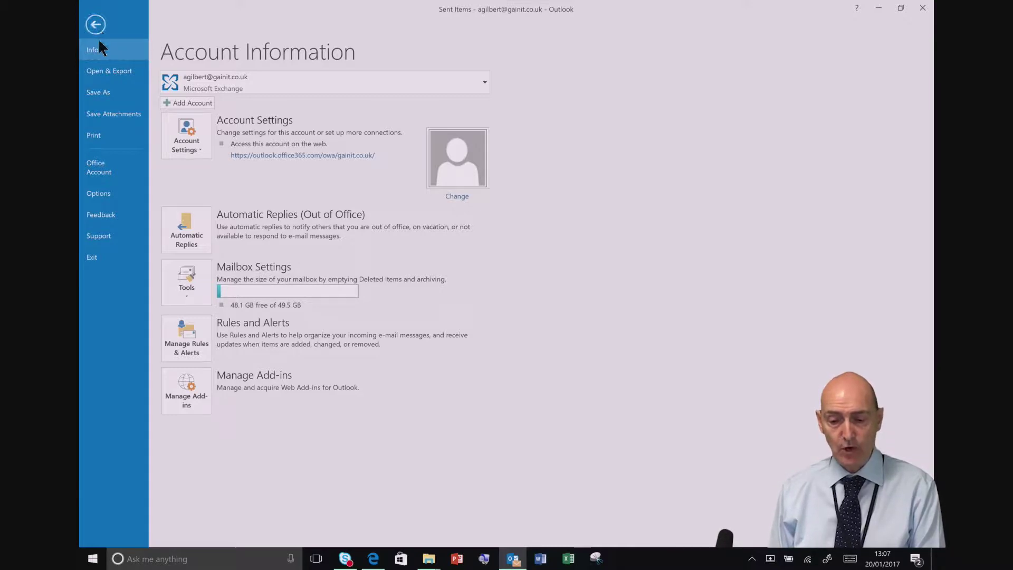
click(337, 88)
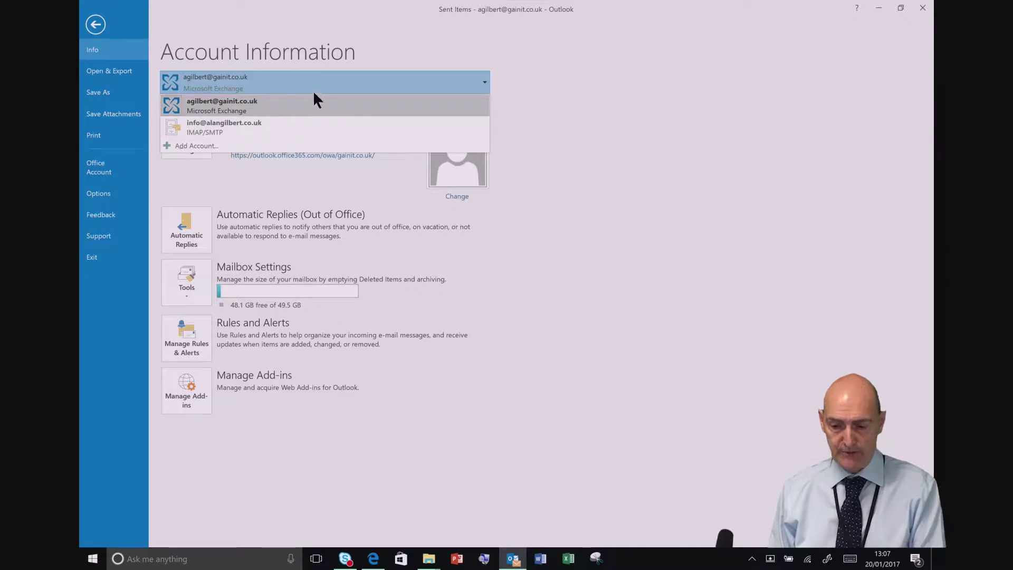
click(319, 82)
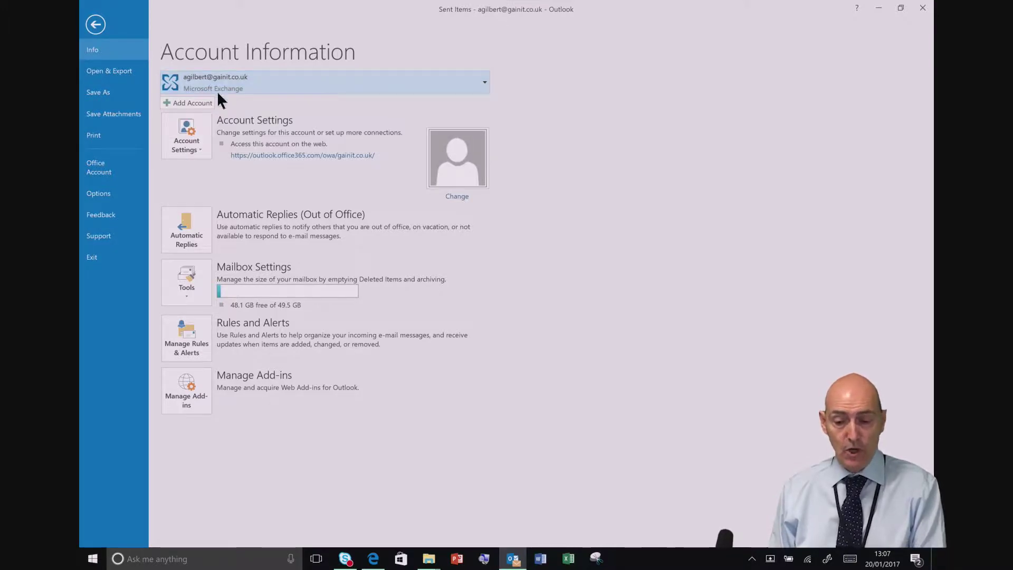
Look at the Add Account setup form, dismiss it without entering details and return to Account Information.
click(198, 104)
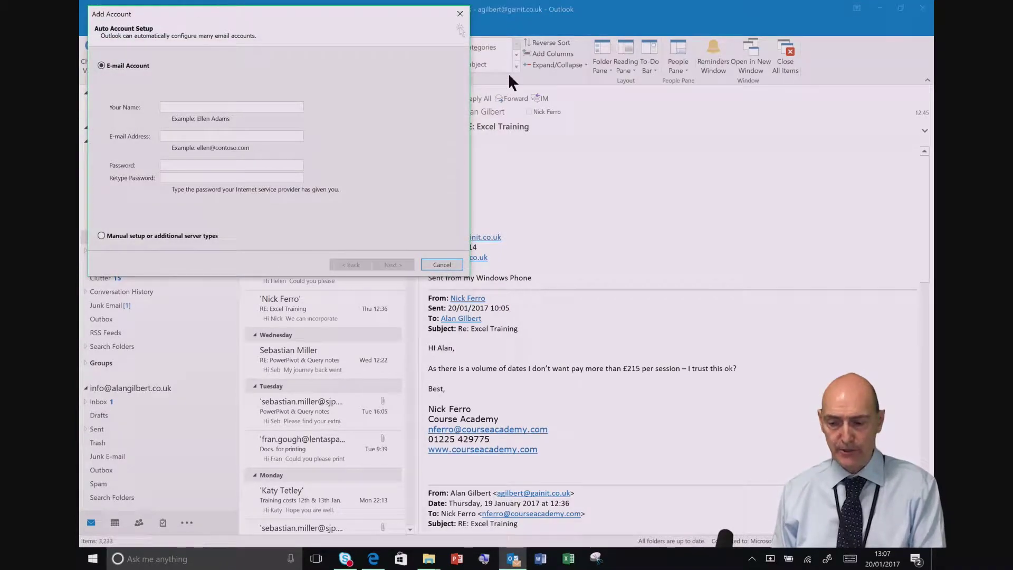
click(460, 15)
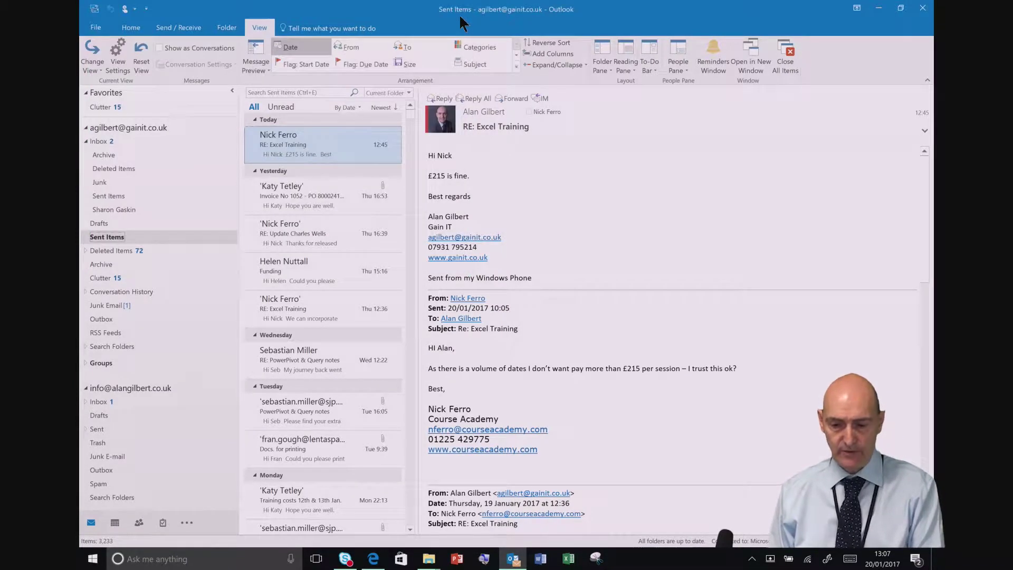
click(91, 27)
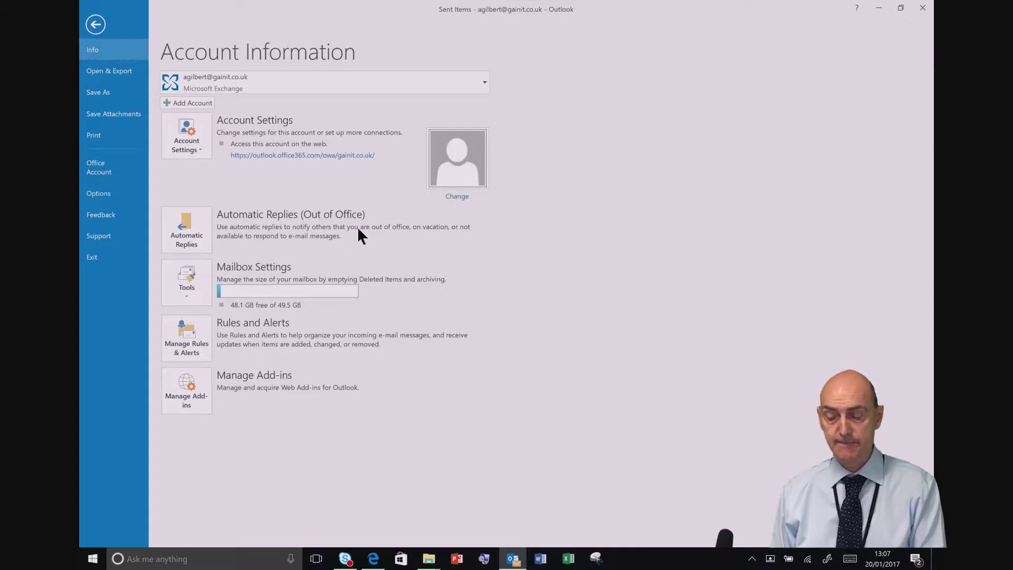
Bring up the Automatic Replies settings for the Exchange account and turn on sending automatic replies.
click(194, 239)
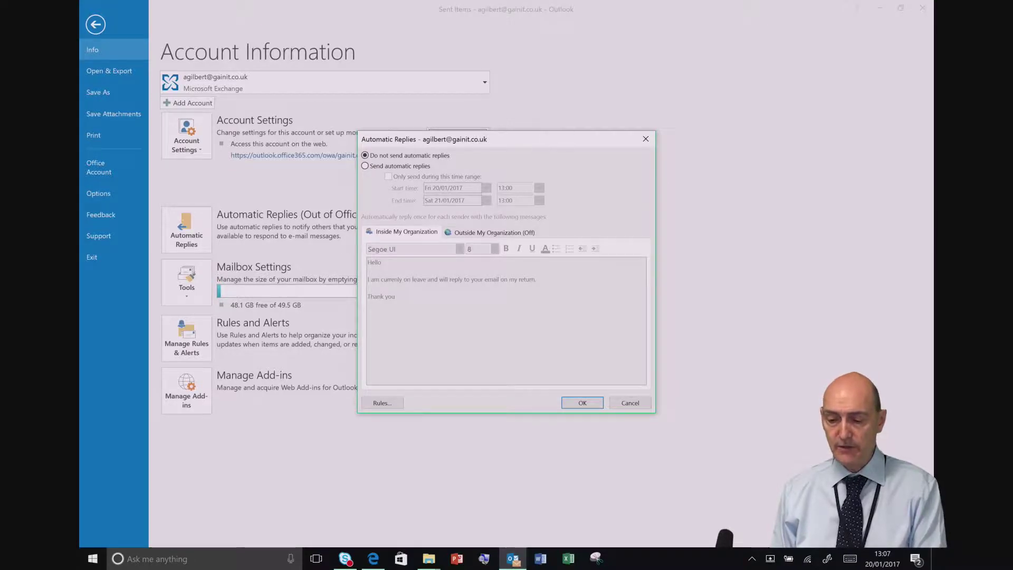
drag(535, 138, 502, 106)
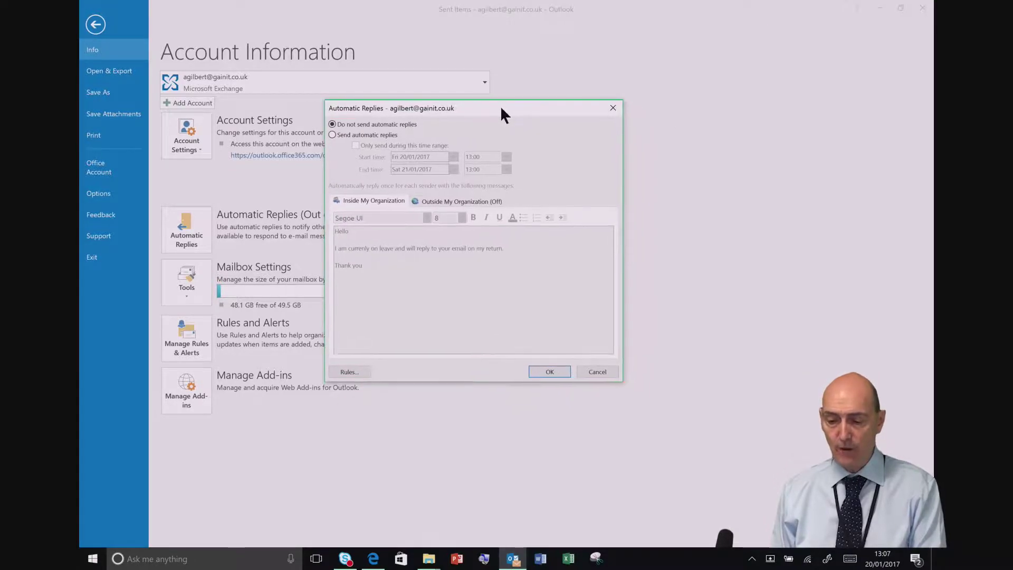
click(333, 134)
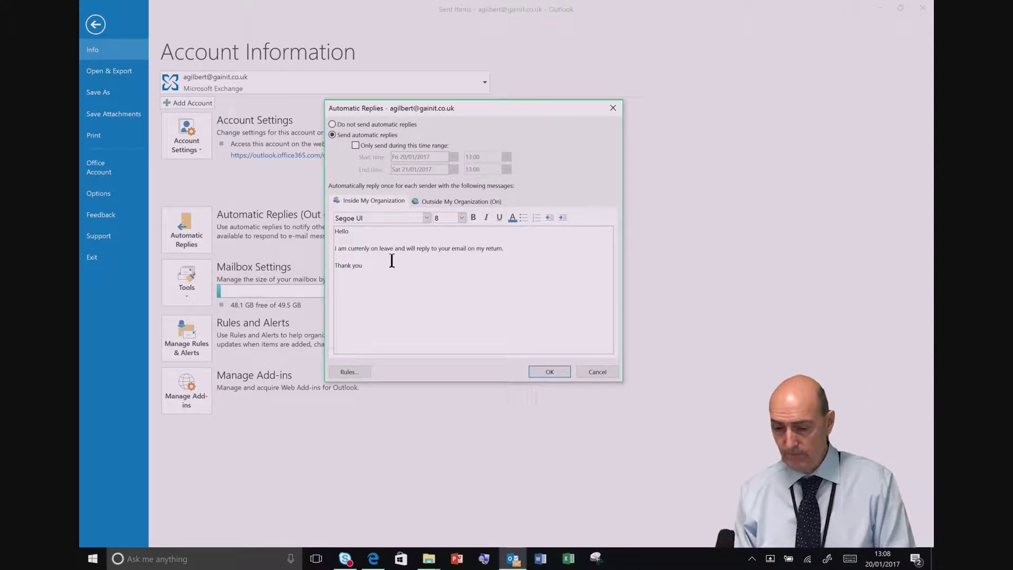
Limit replies outside the organization to My Contacts only, enable the sending time range, and dismiss Automatic Replies without saving.
click(443, 201)
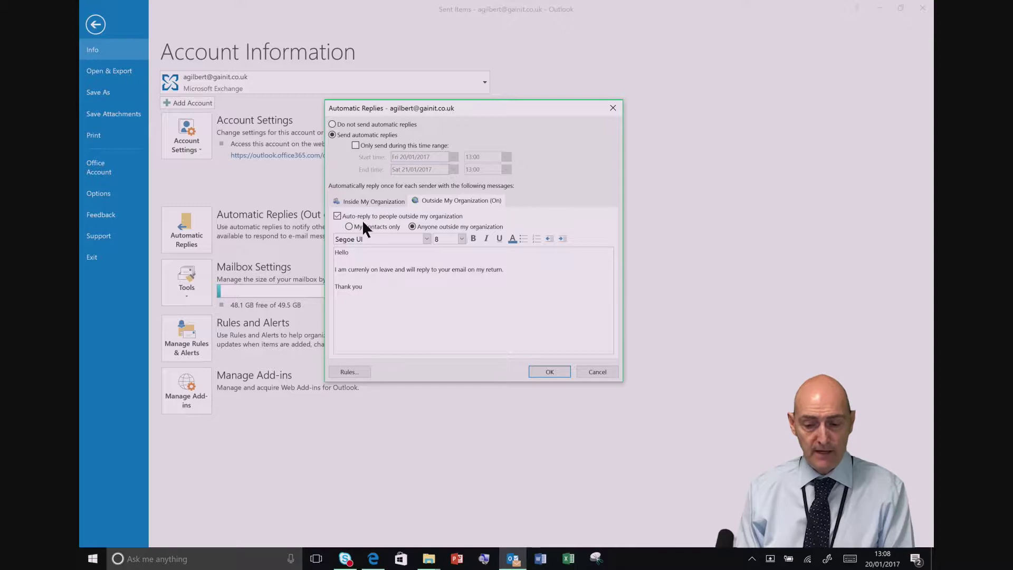
click(349, 227)
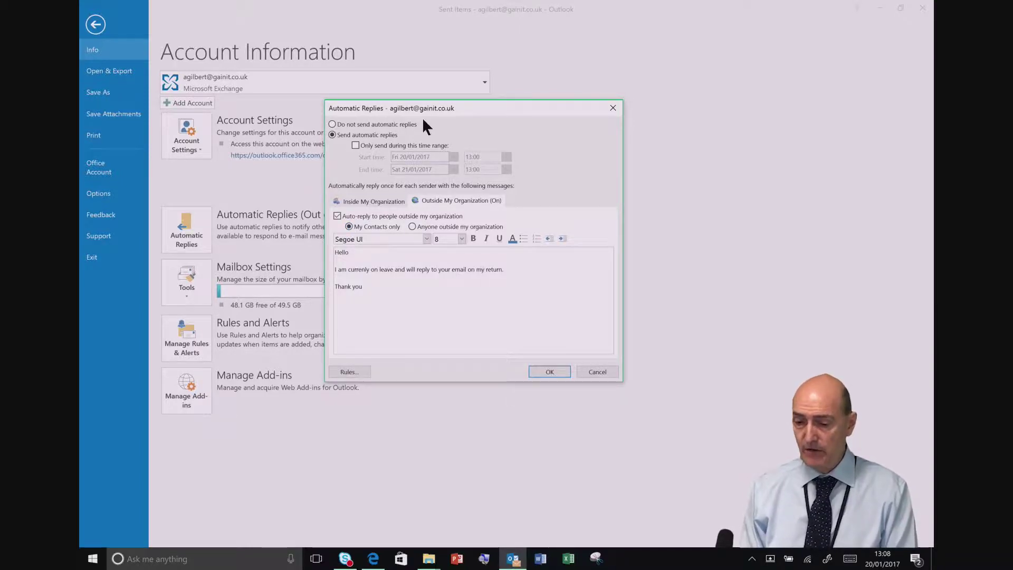
click(357, 146)
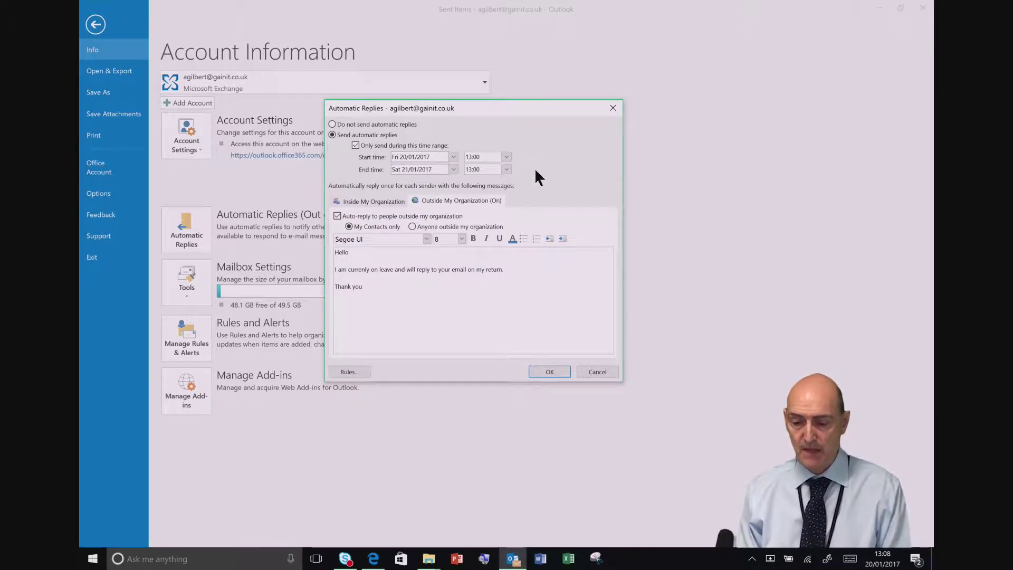
click(594, 372)
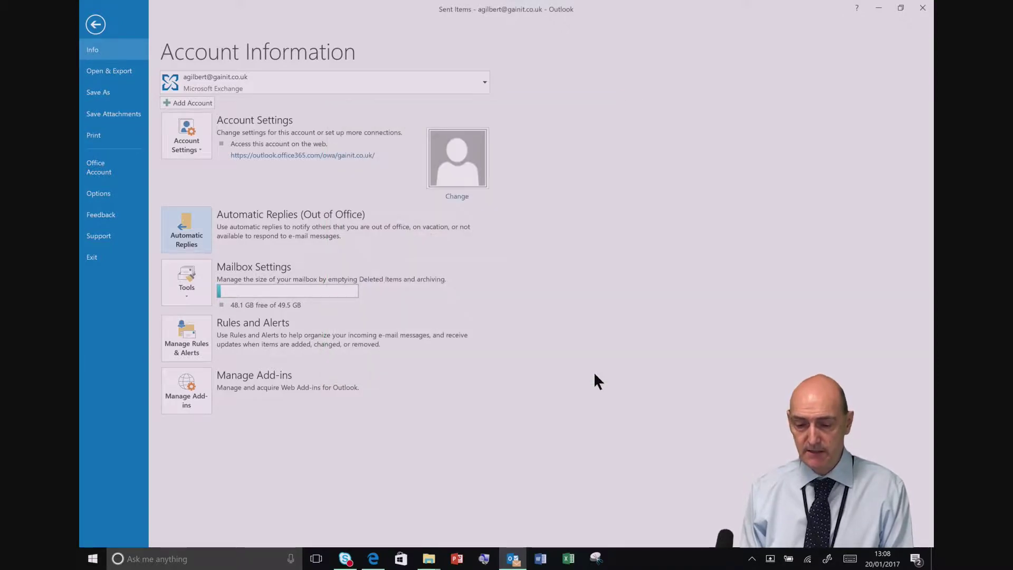
Return to the Sent Items mail view and start a new blank e-mail message.
click(95, 23)
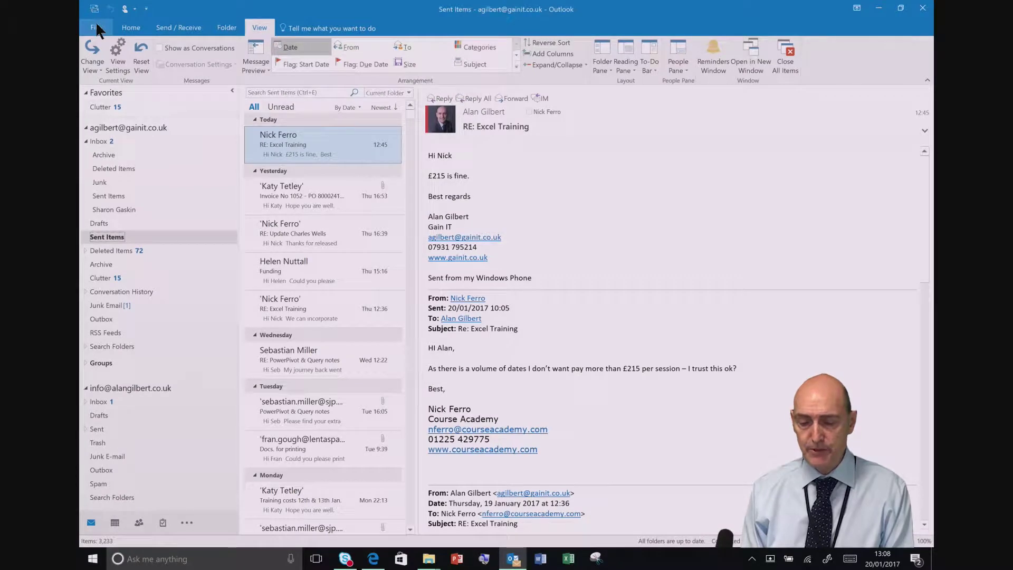
click(130, 29)
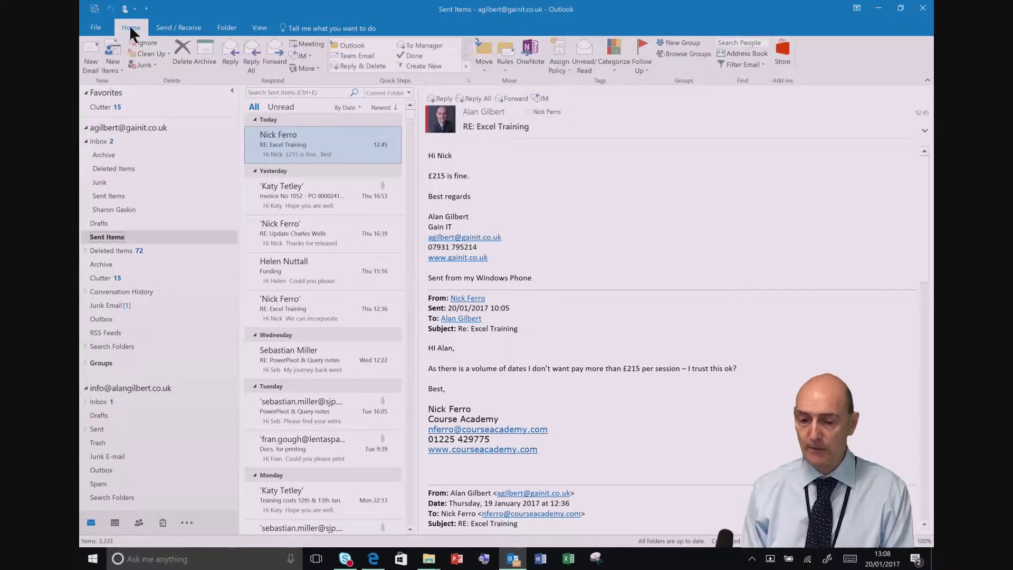
click(90, 59)
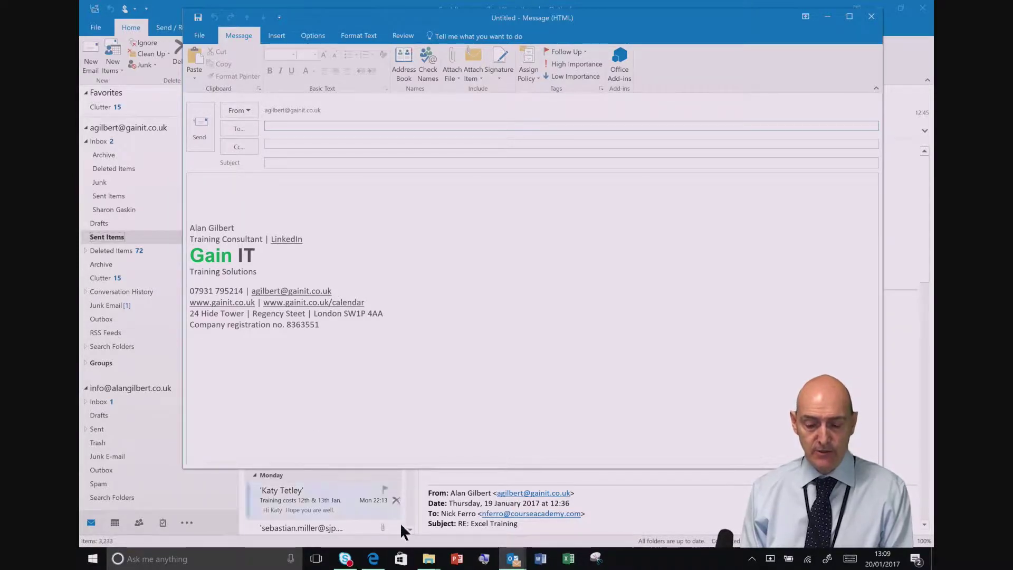
Switch to File Explorer, open the Automatic reply Word document from the Office 2016 Guide folder, and view its example message.
mouse_move(502, 563)
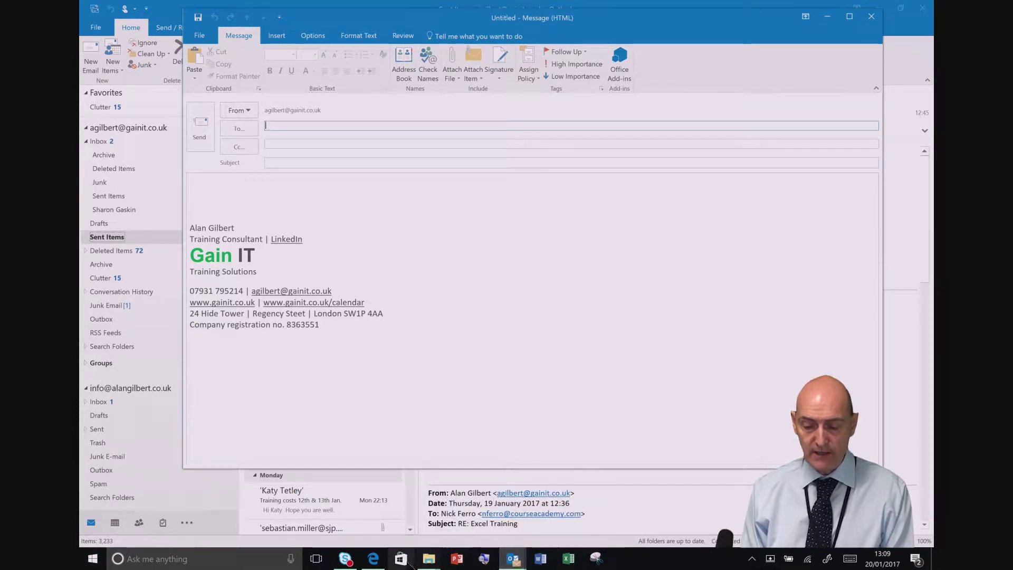
mouse_move(372, 563)
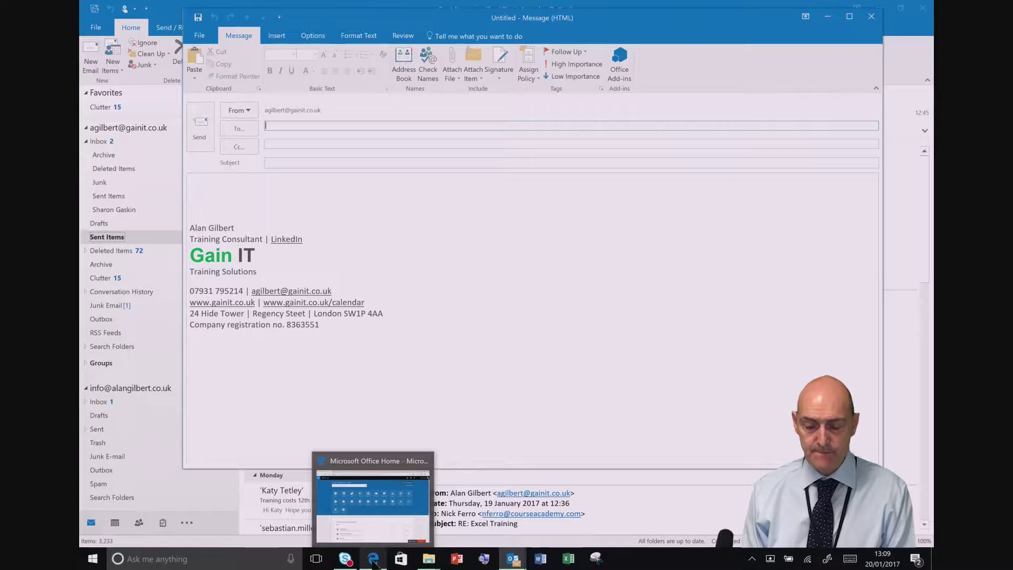
mouse_move(430, 564)
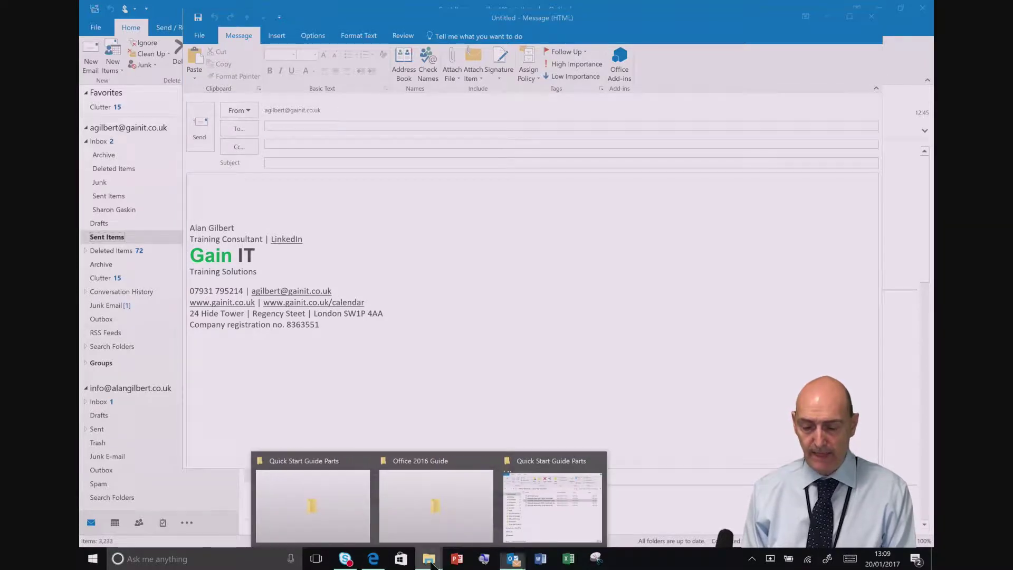
click(550, 502)
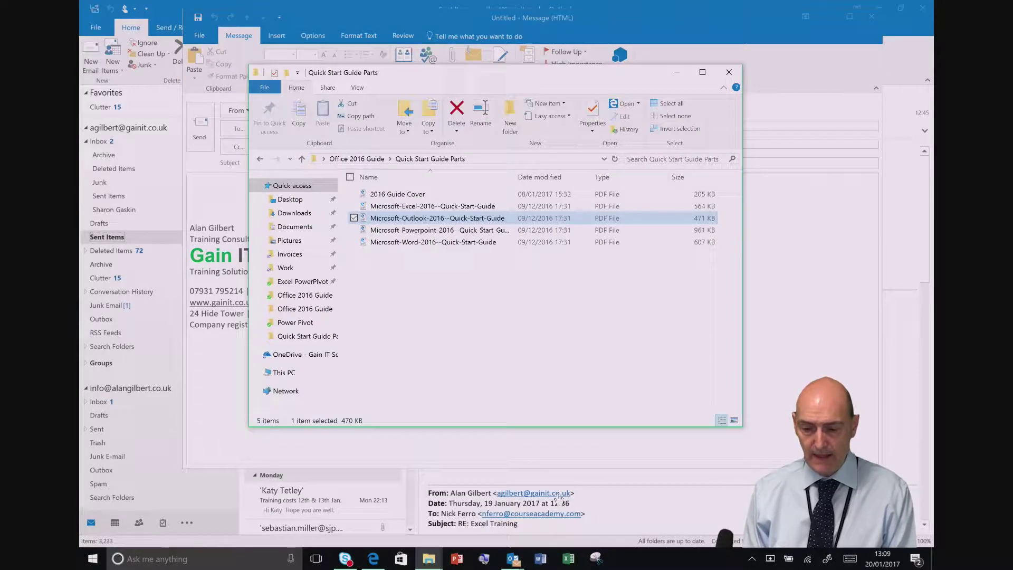
click(432, 290)
key(alt+Up)
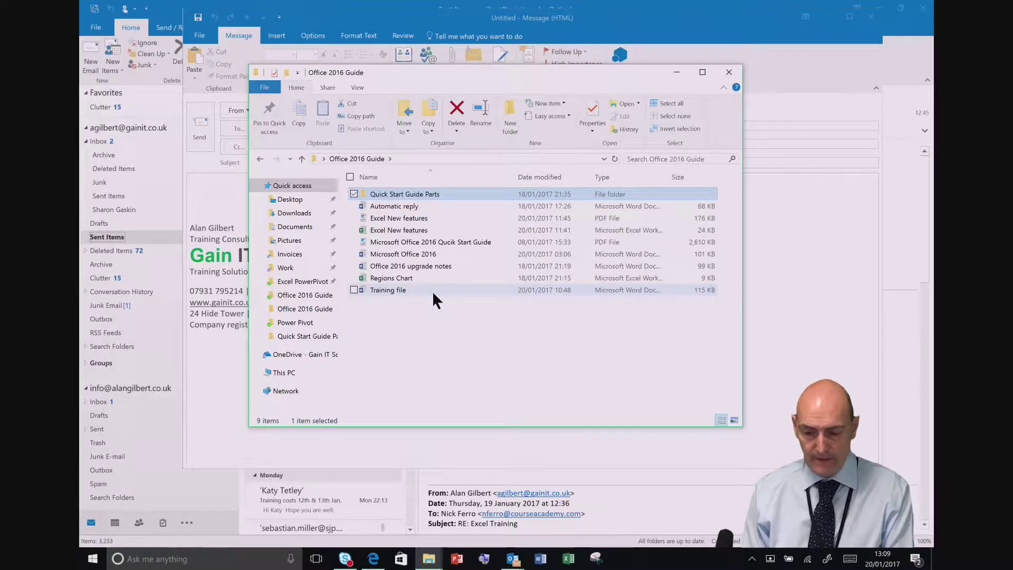
double_click(406, 208)
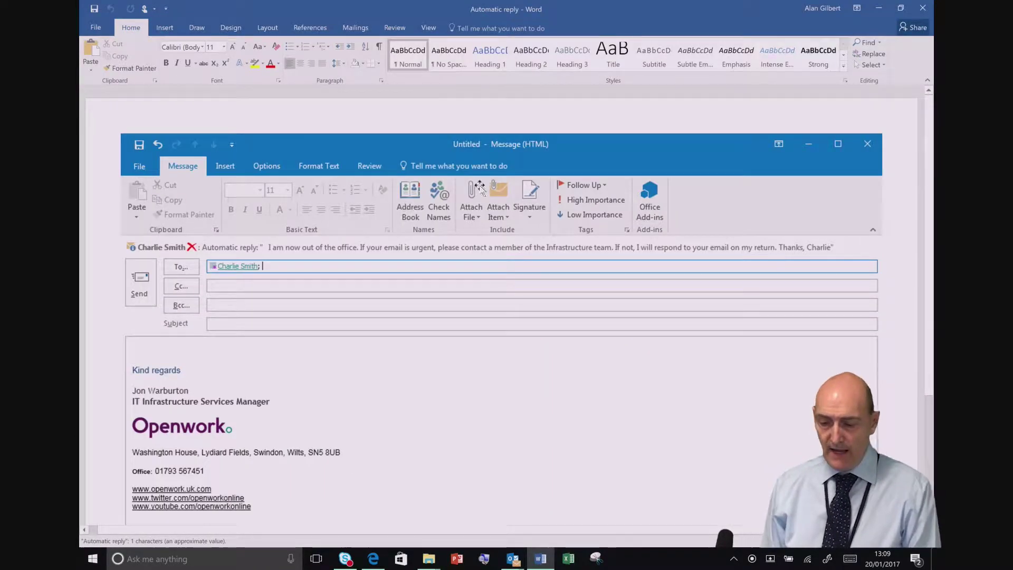
scroll(507, 293, down, 3)
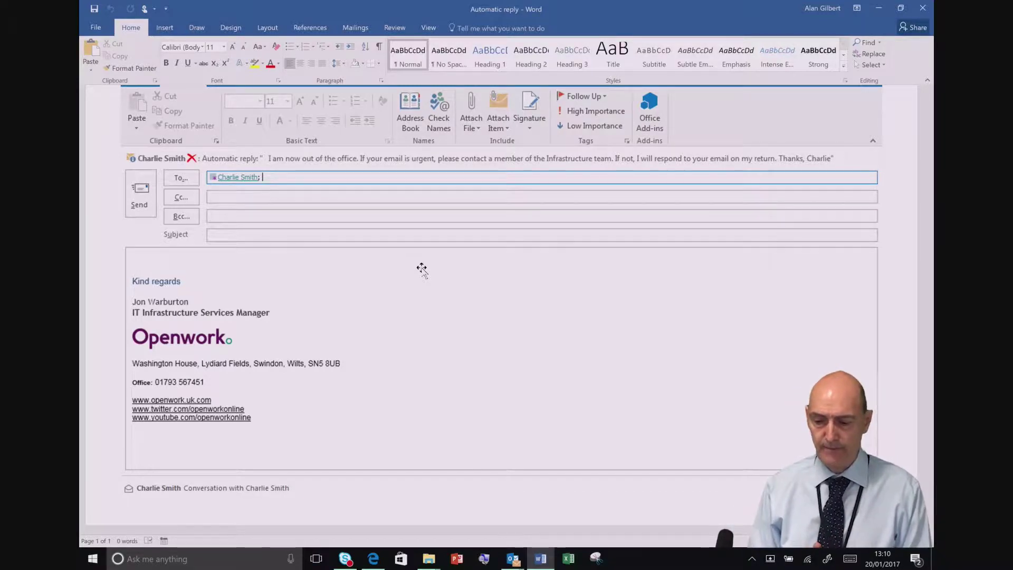
Close the example document, its folder window and the blank message, restarting the unresponsive Outlook.
click(923, 9)
click(813, 279)
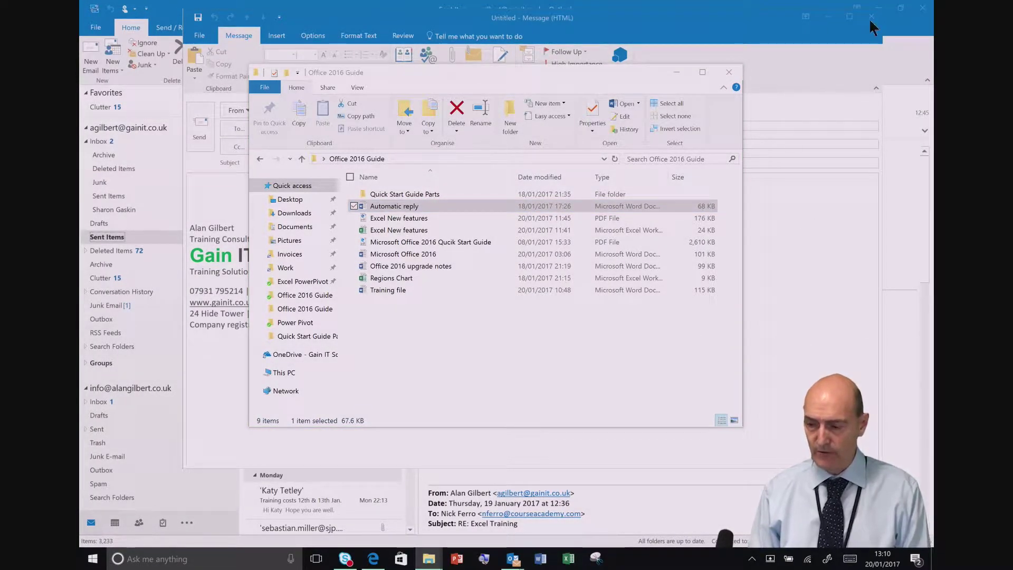
click(728, 71)
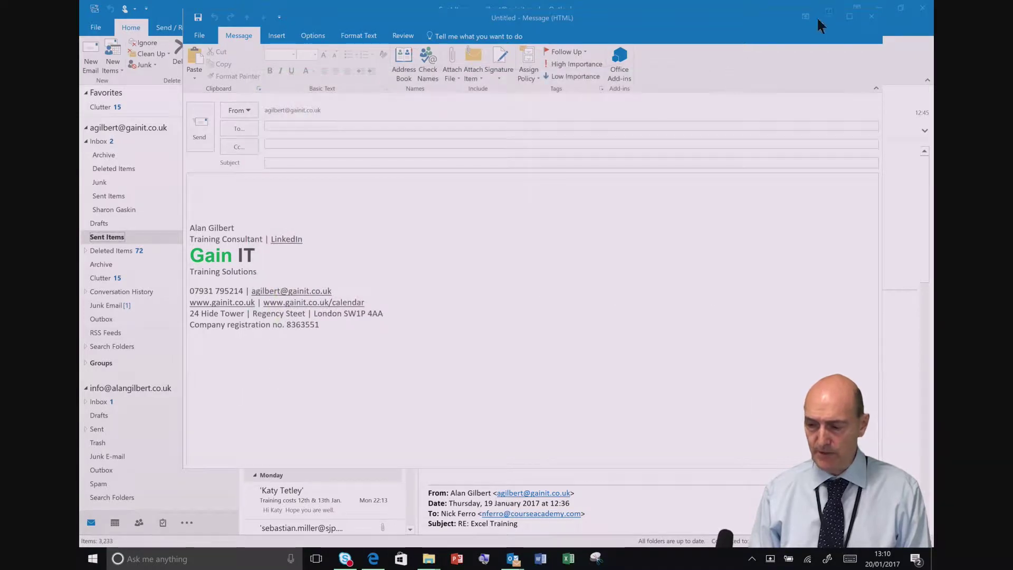
click(866, 16)
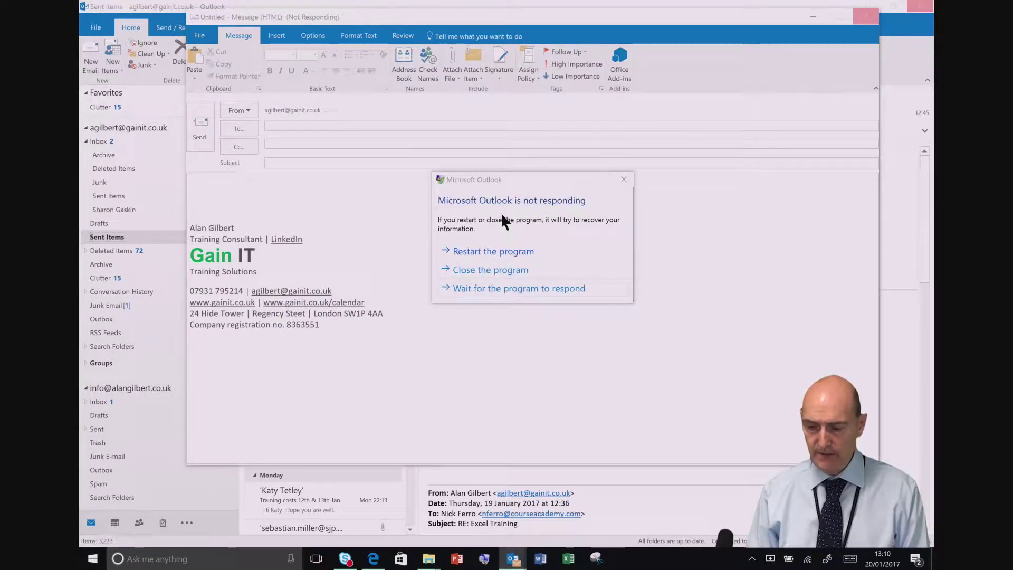
click(489, 246)
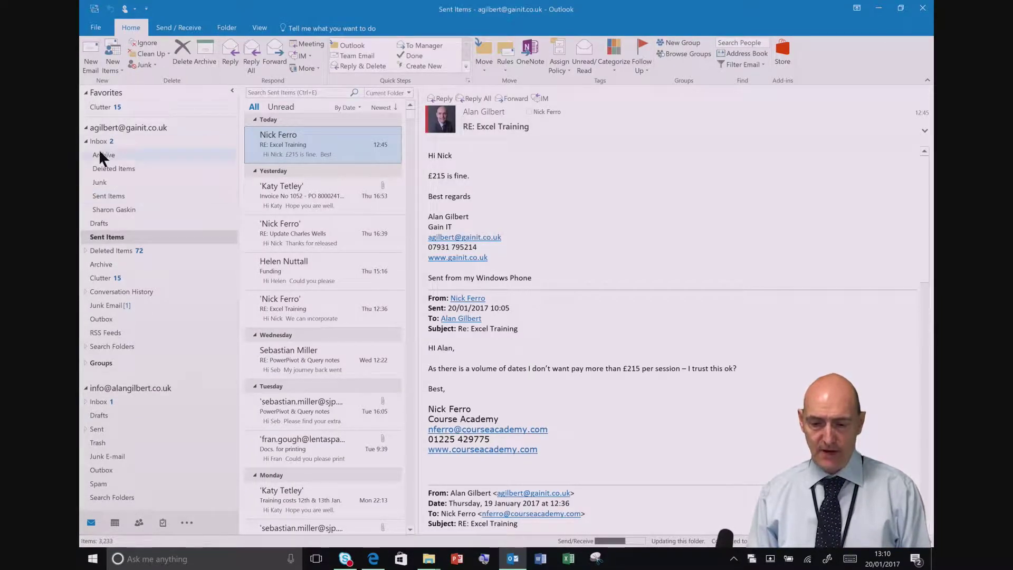
Look at the Open & Export options and the Save As dialog for the selected message, dismissing it without saving.
click(95, 27)
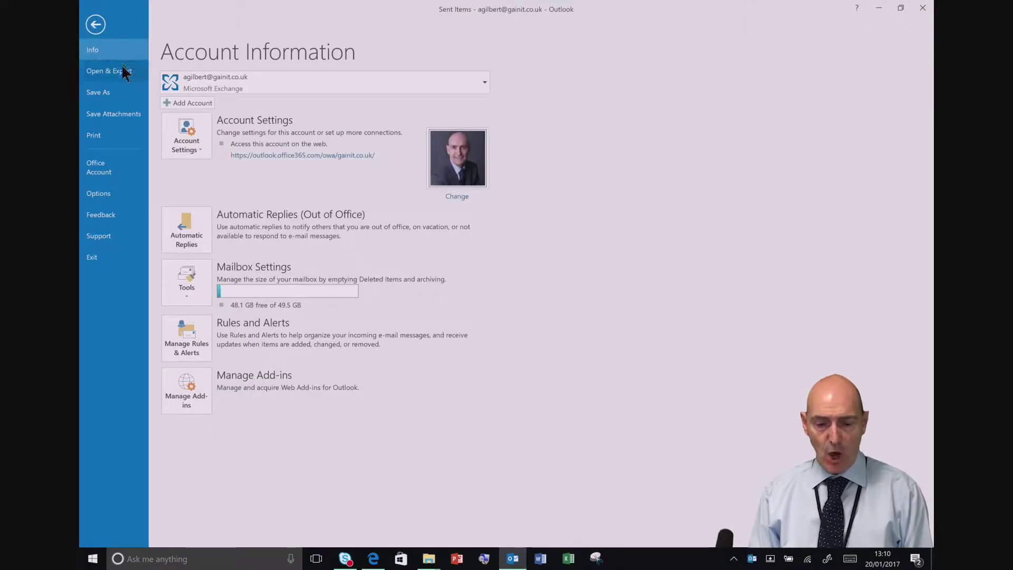
click(107, 72)
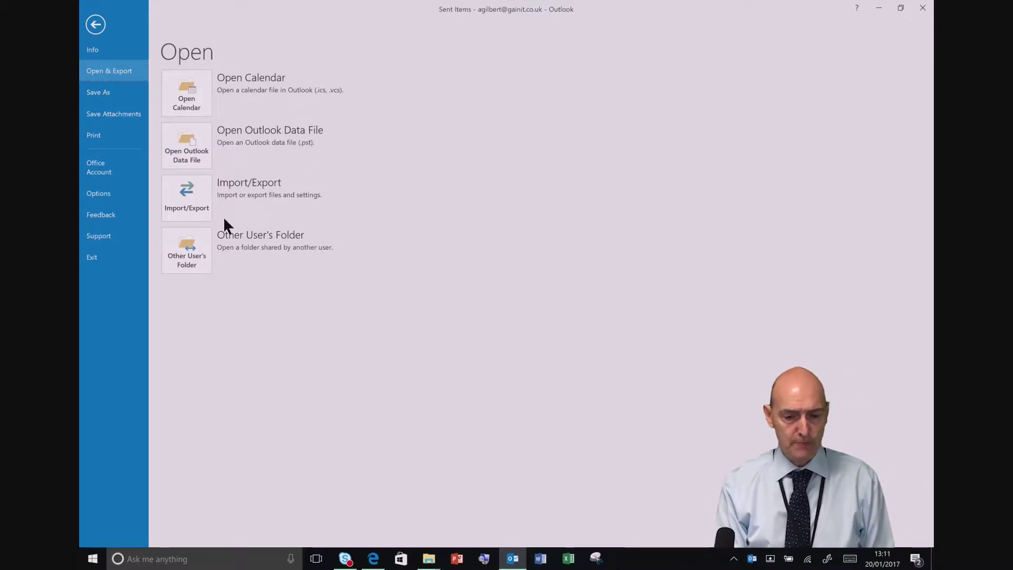
click(105, 96)
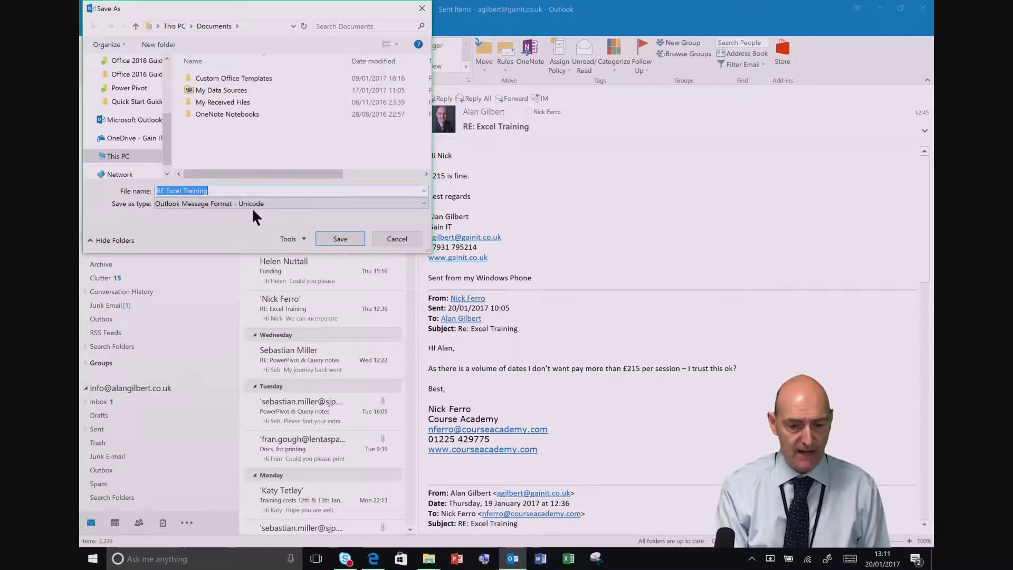
click(422, 8)
View the Save All Attachments dialog for the selected message and close it without saving anything.
click(94, 24)
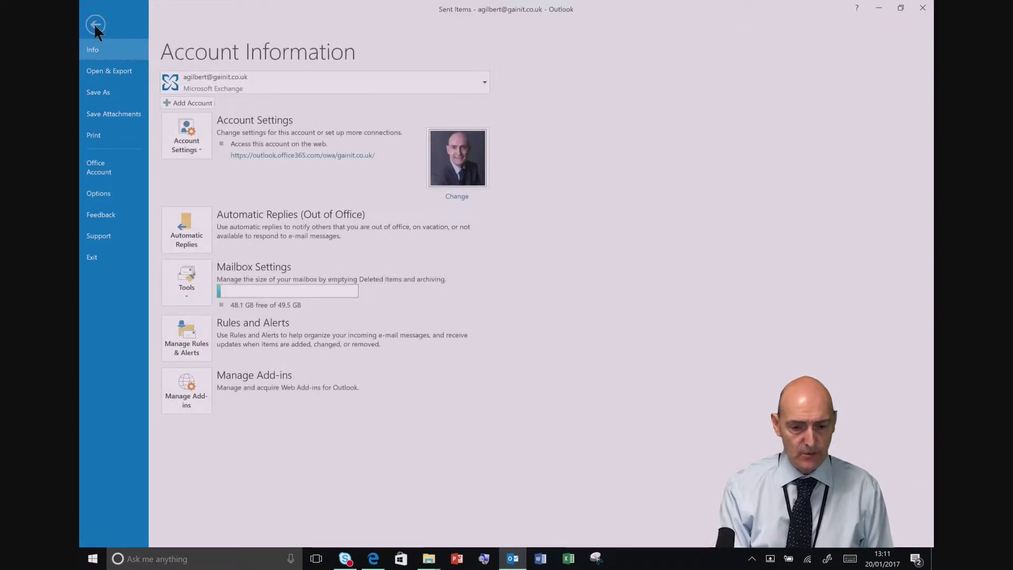
click(115, 113)
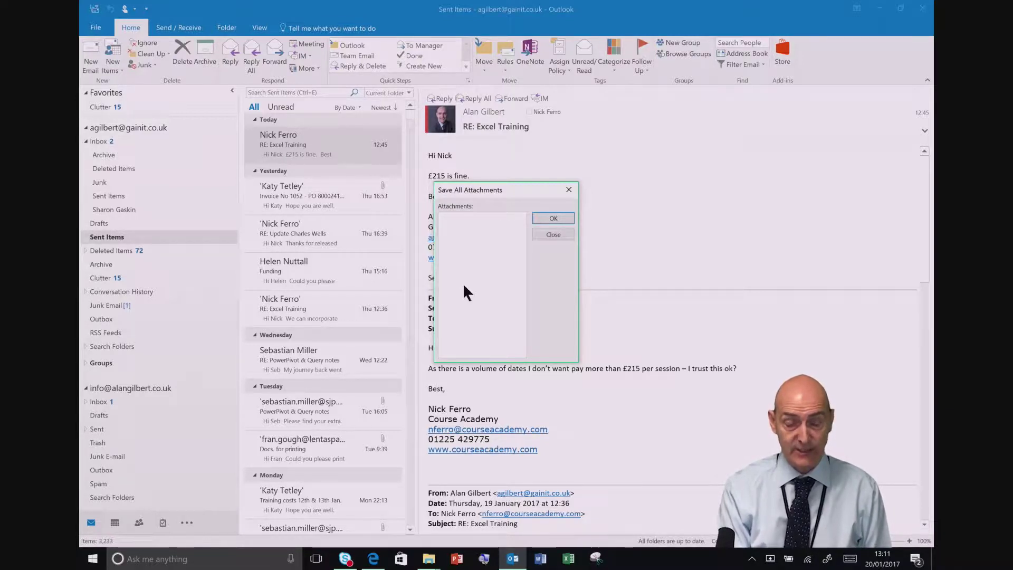
click(555, 234)
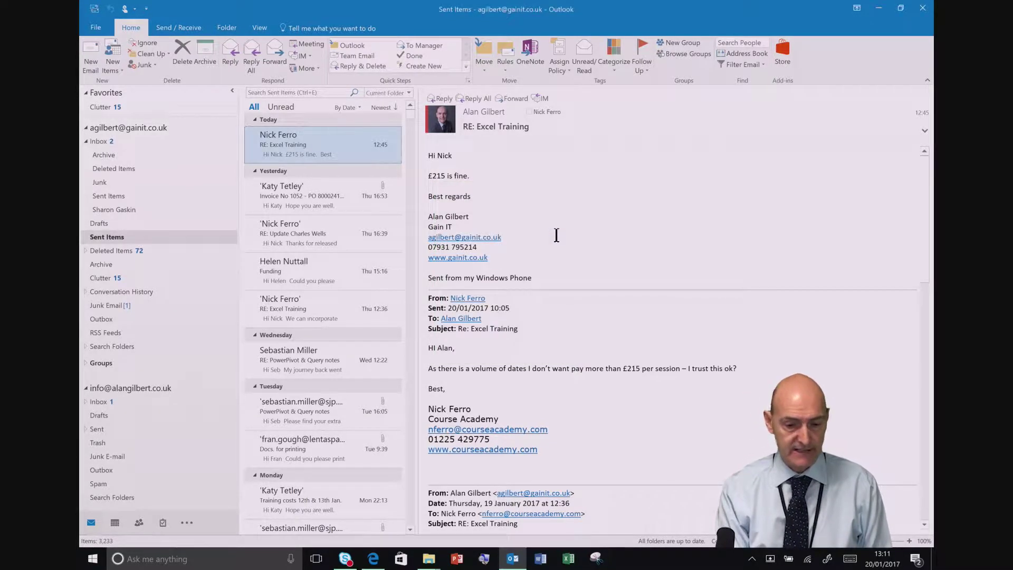
Examine the print options for the selected message, comparing Table Style with Memo Style and viewing the available printers.
click(97, 25)
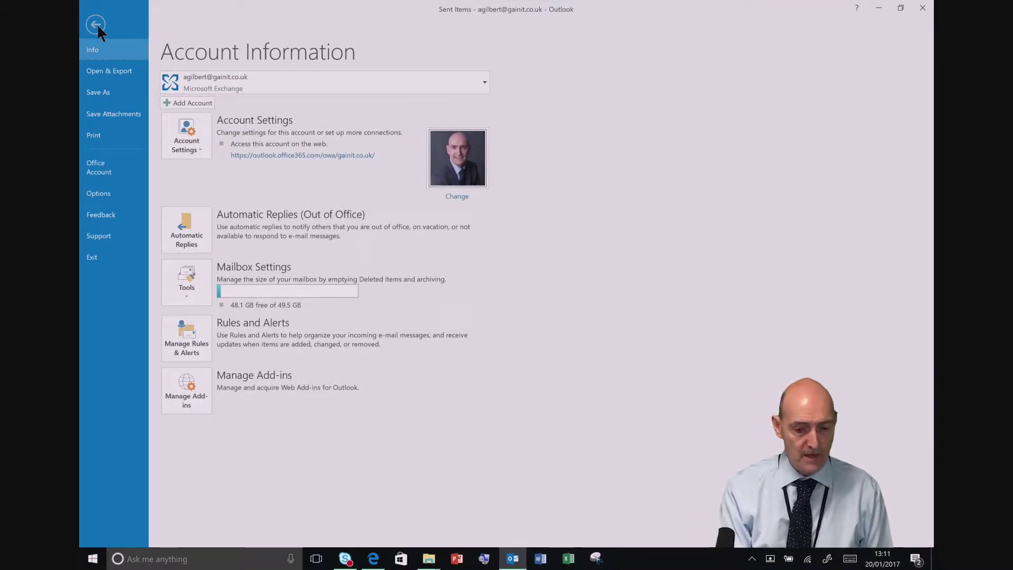
click(93, 136)
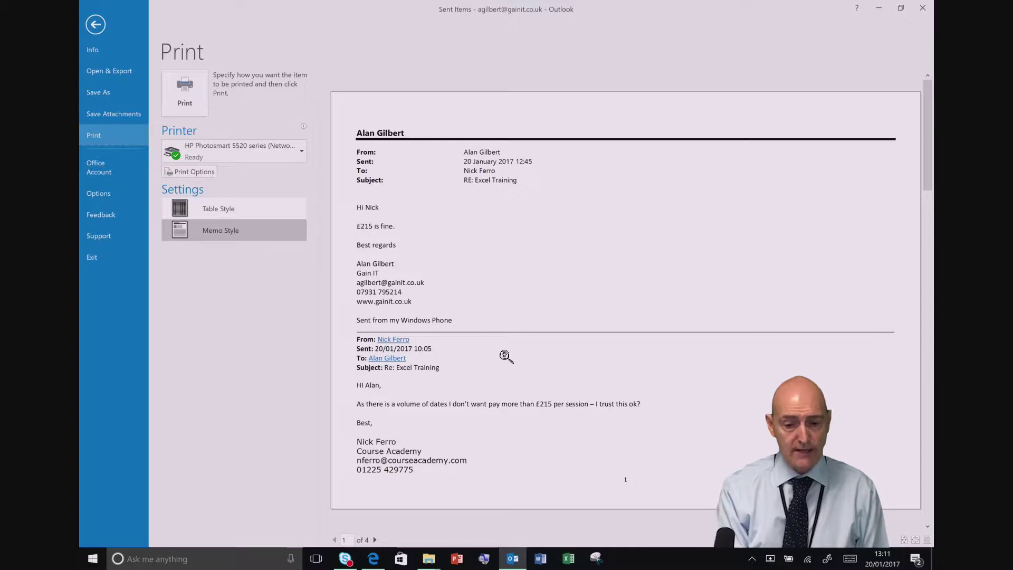
click(228, 231)
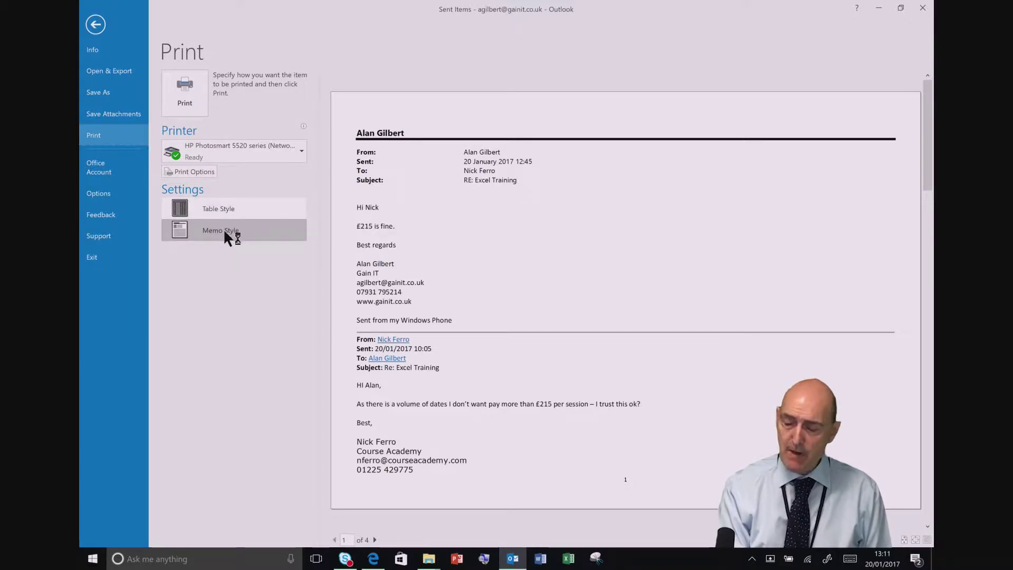
click(220, 208)
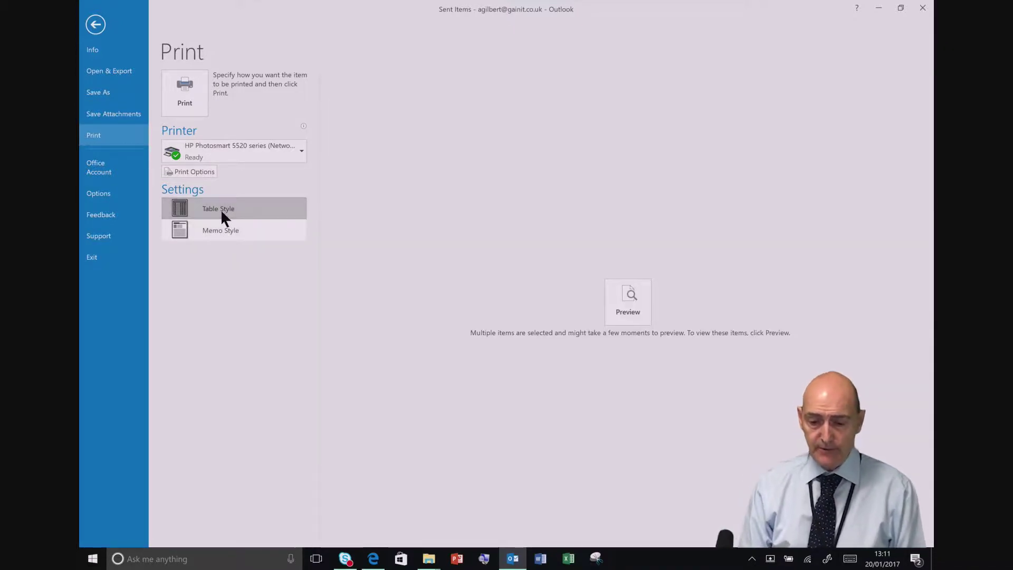
click(293, 157)
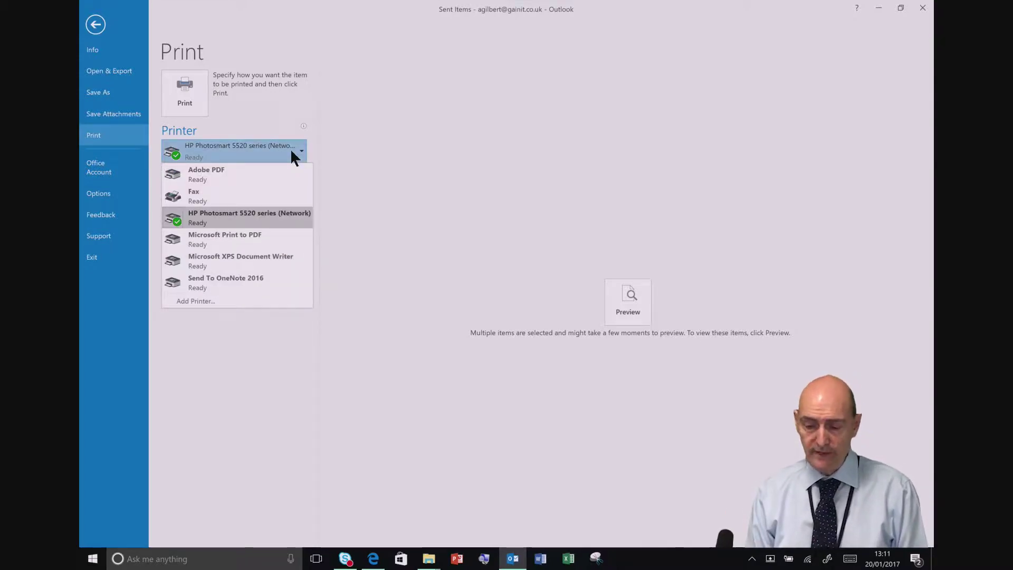
click(341, 168)
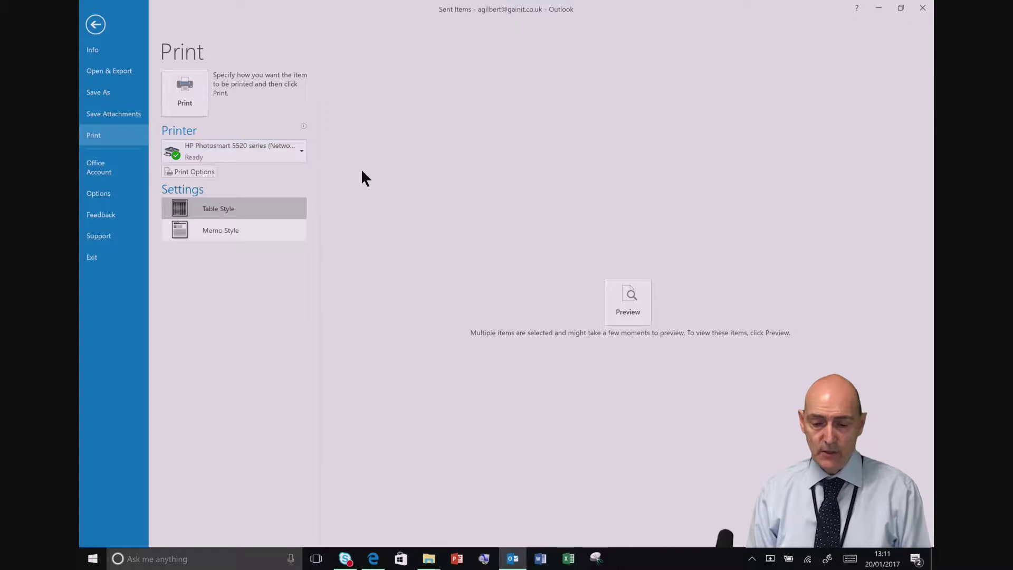
click(228, 231)
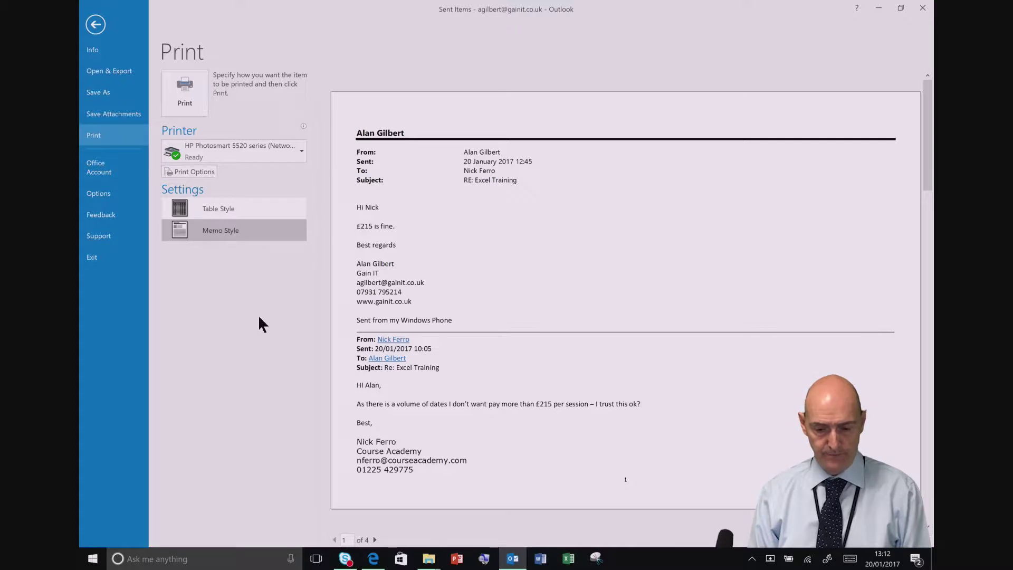
Open the Office Account page to look at the user and product information.
click(105, 180)
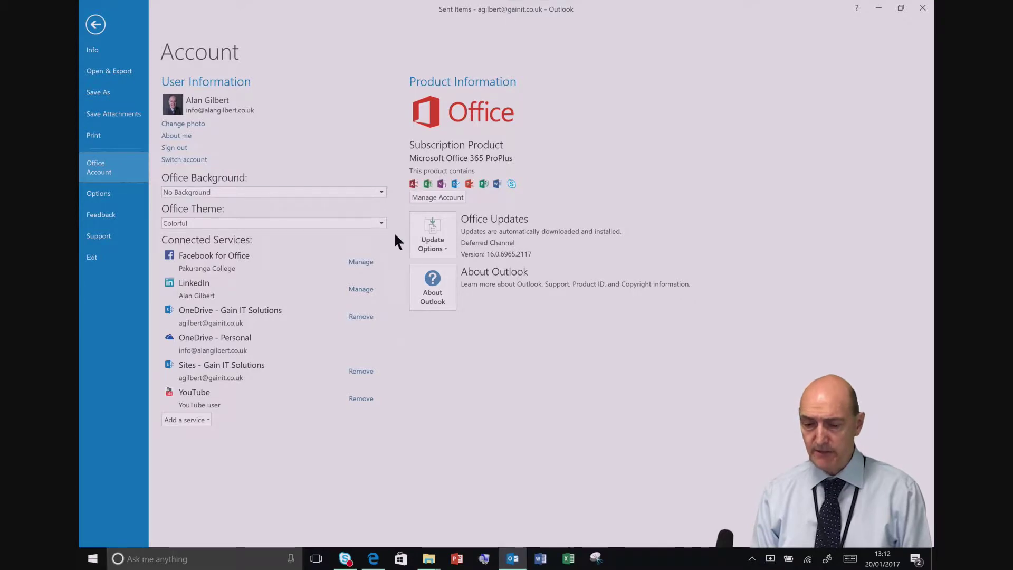
View the About Outlook information and the general Outlook Options, closing each without changing anything.
click(434, 294)
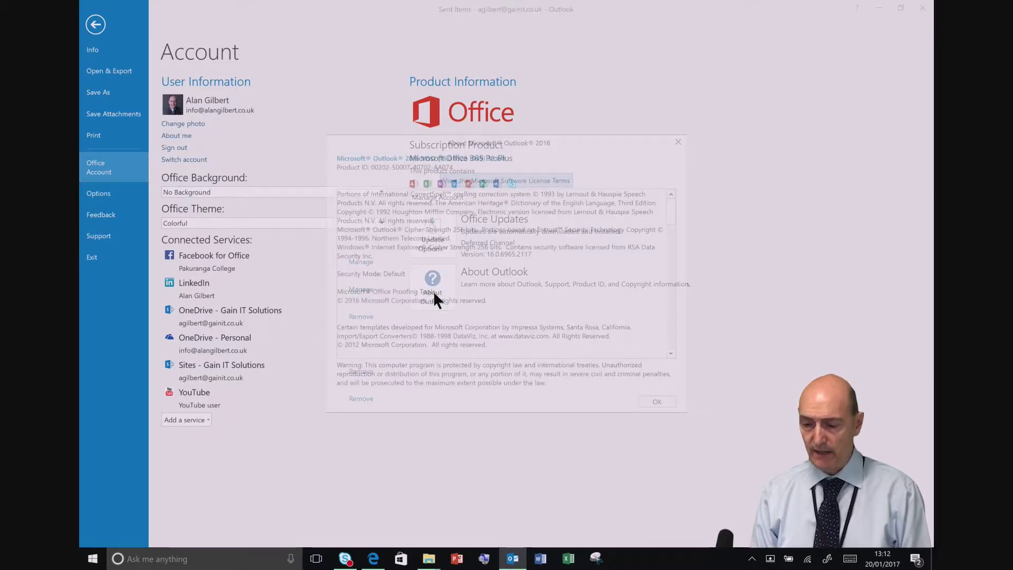
click(683, 138)
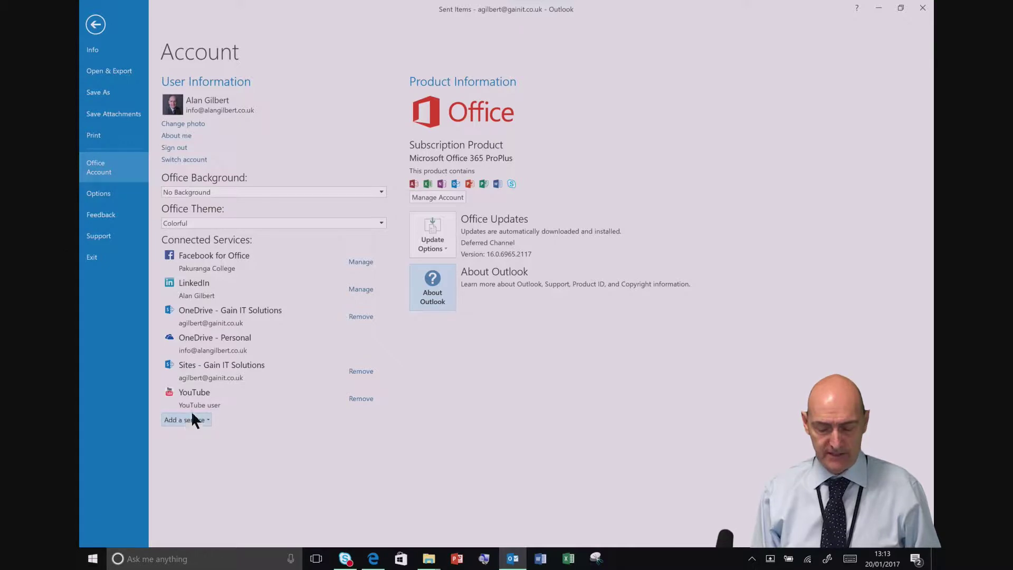
click(109, 194)
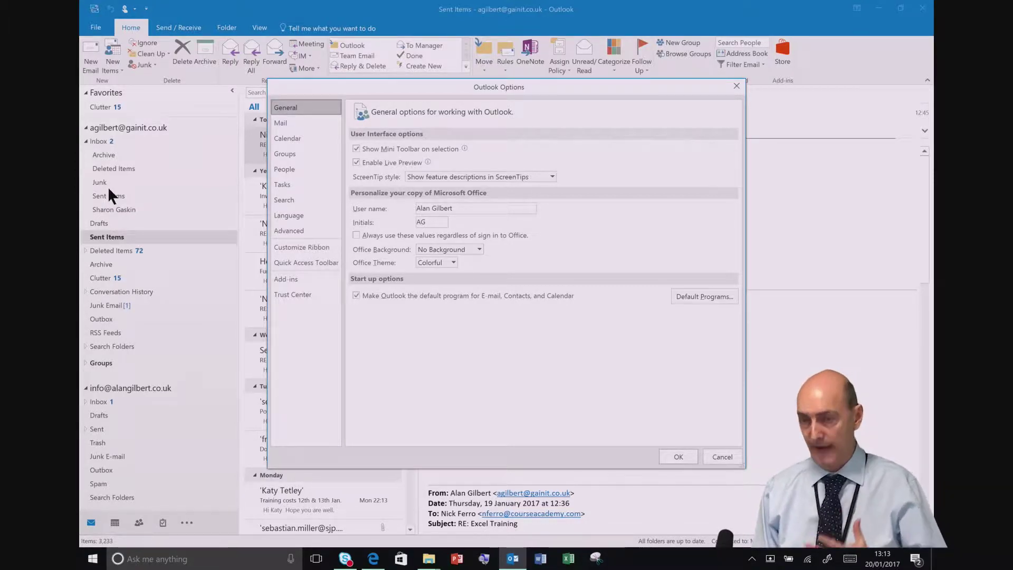
click(736, 86)
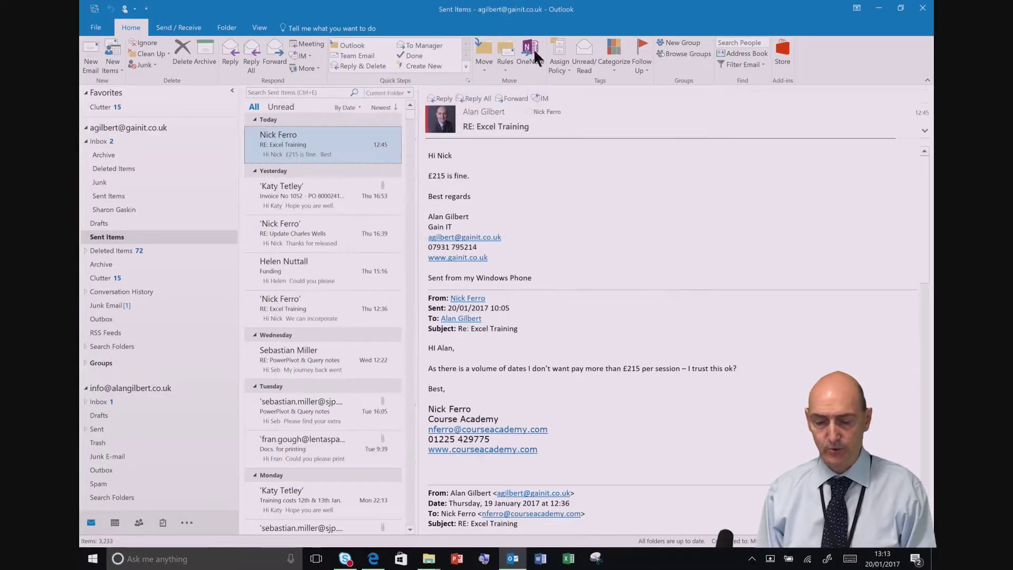
Look over the Account Information page and its Exit command without choosing it, and view the Calendar before returning to Mail.
click(93, 26)
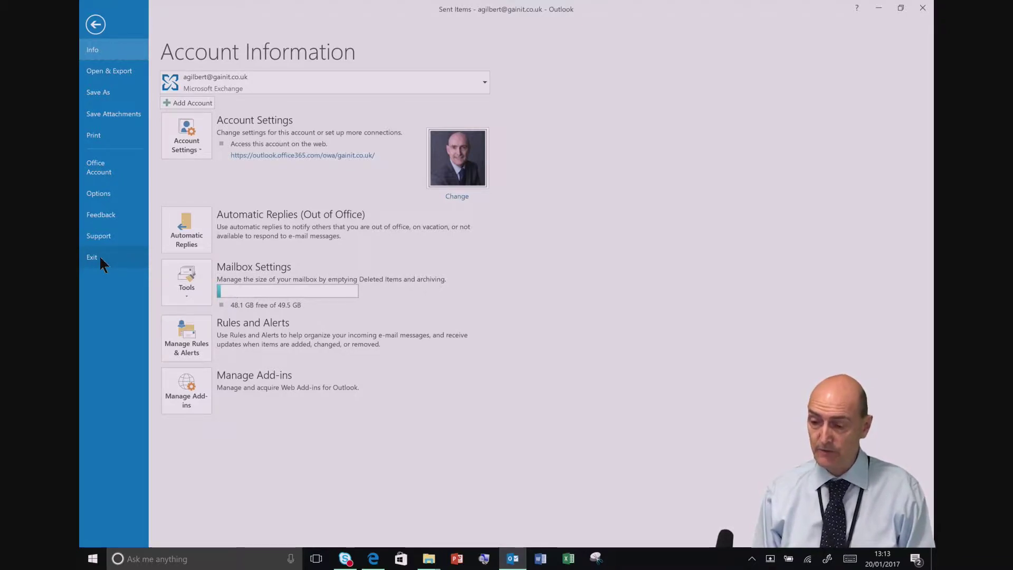
click(96, 25)
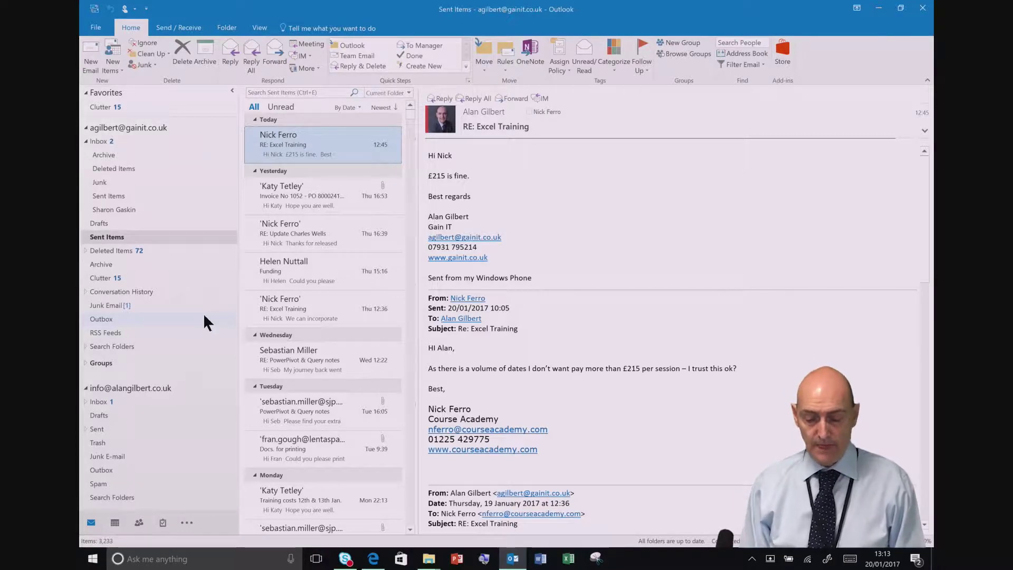
click(115, 522)
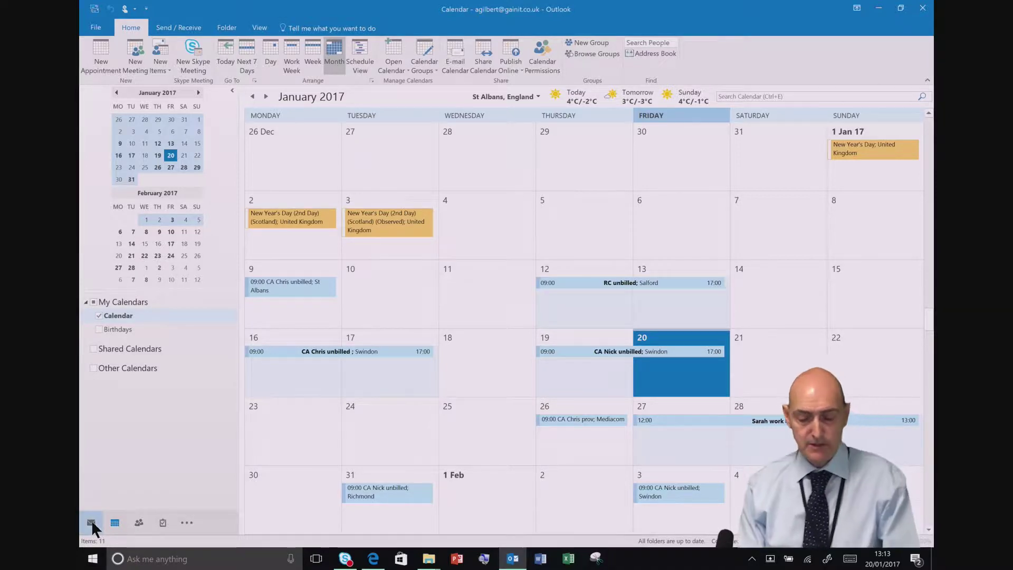
click(91, 522)
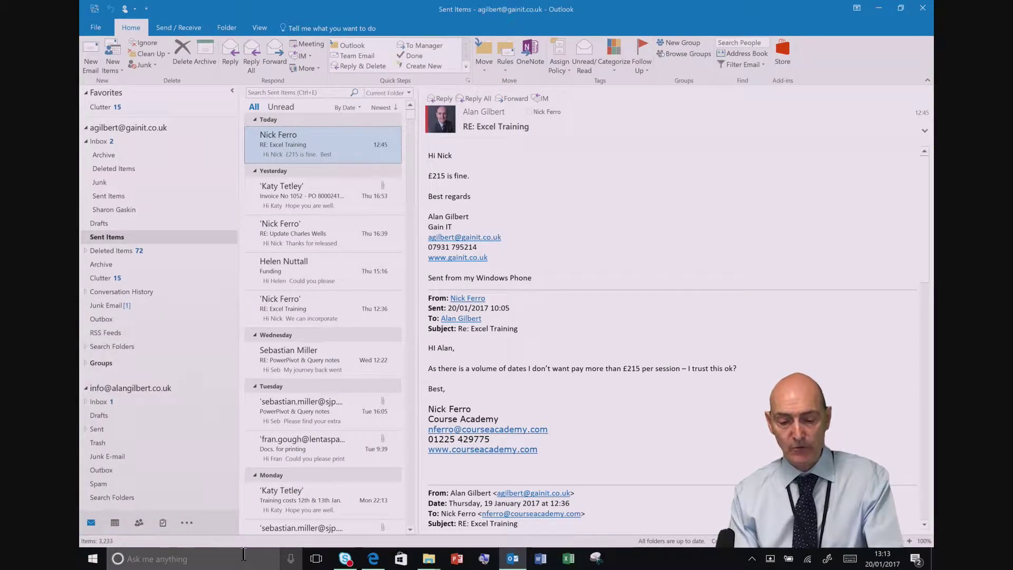
Turn off Compact Navigation in the Navigation Options so the navigation bar uses text labels.
click(187, 522)
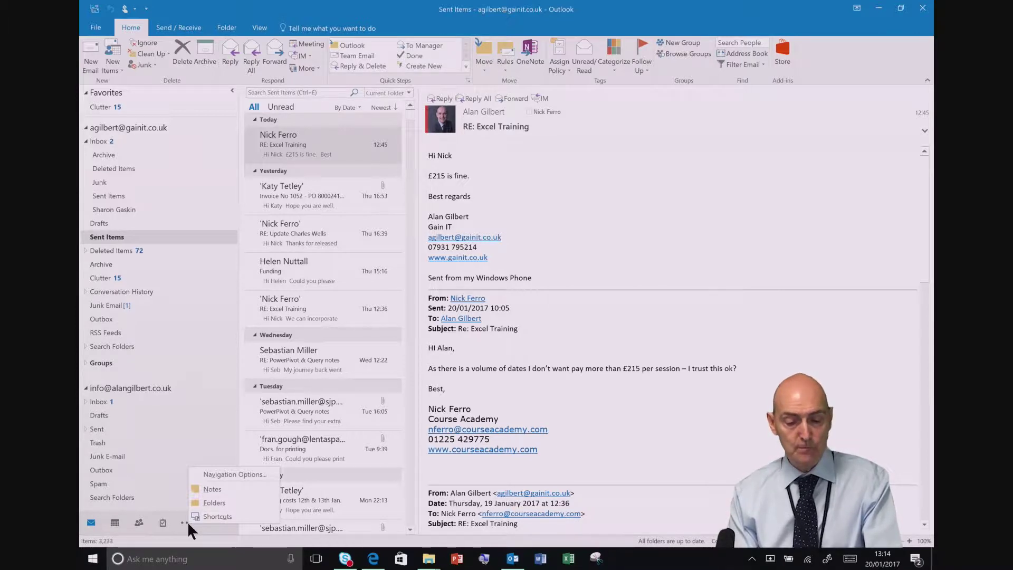
click(192, 523)
click(192, 523)
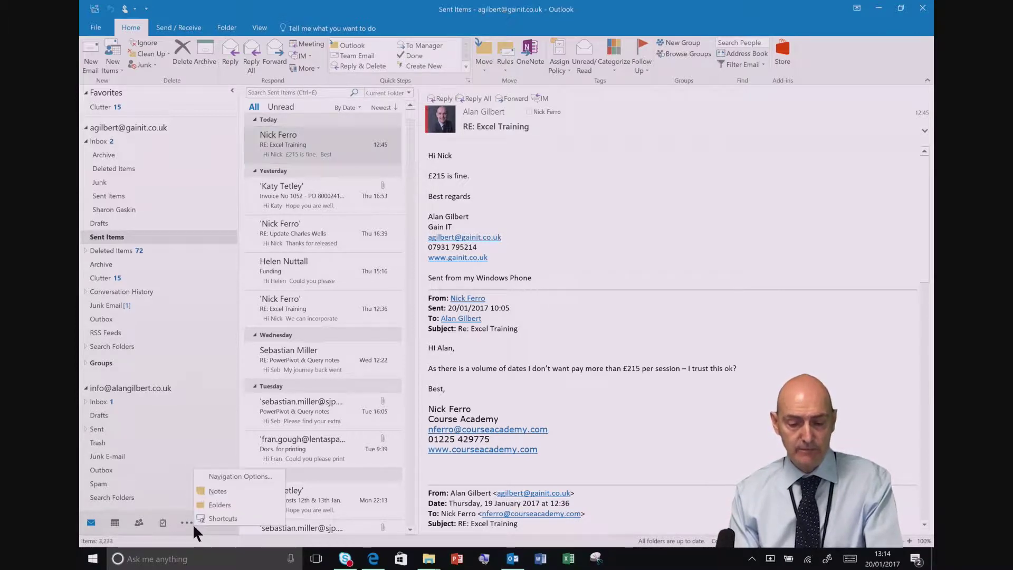
click(230, 476)
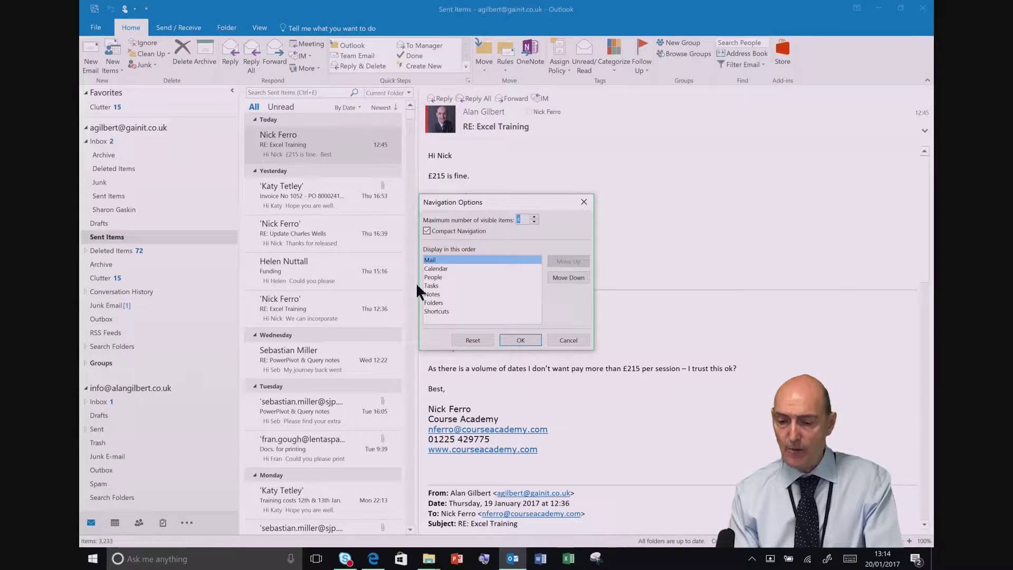
click(426, 230)
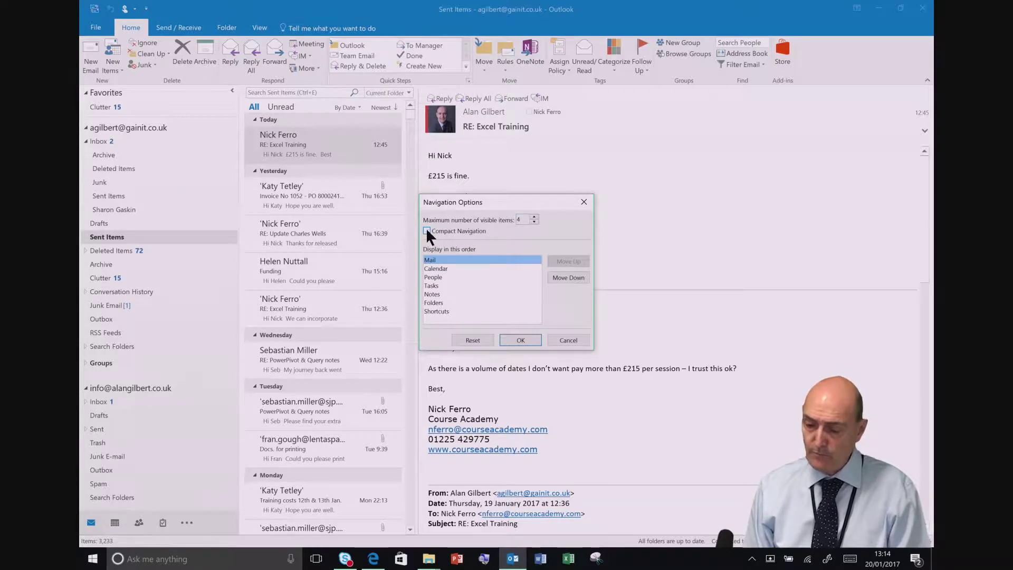
click(511, 336)
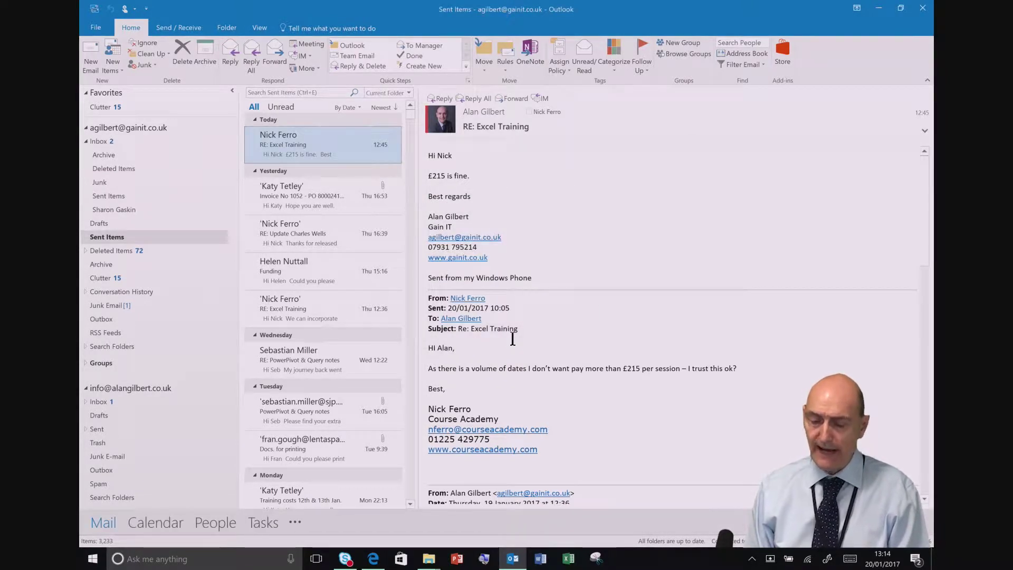
Preview the People favourites from the navigation bar and open the Notes view.
mouse_move(215, 522)
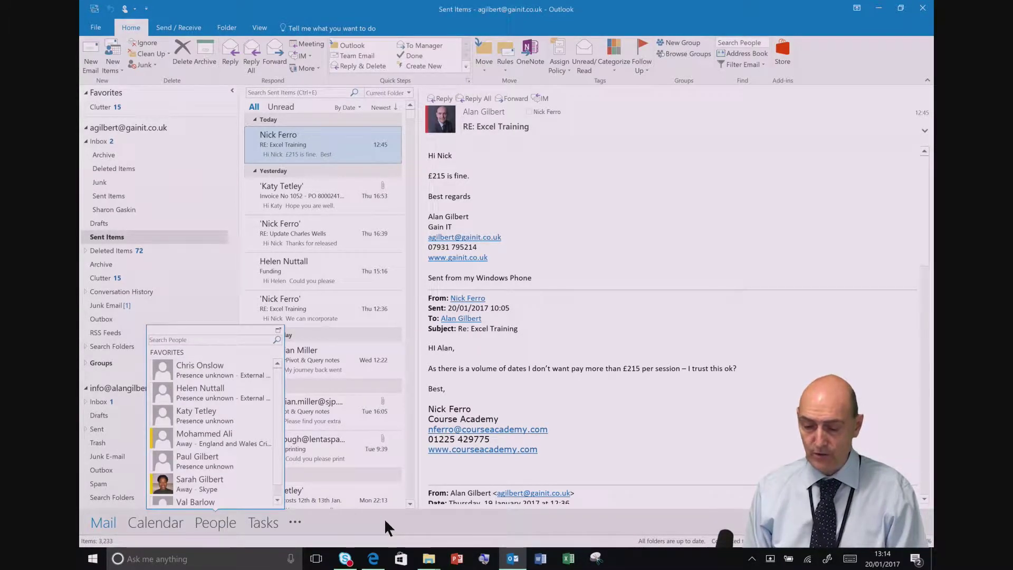
click(296, 519)
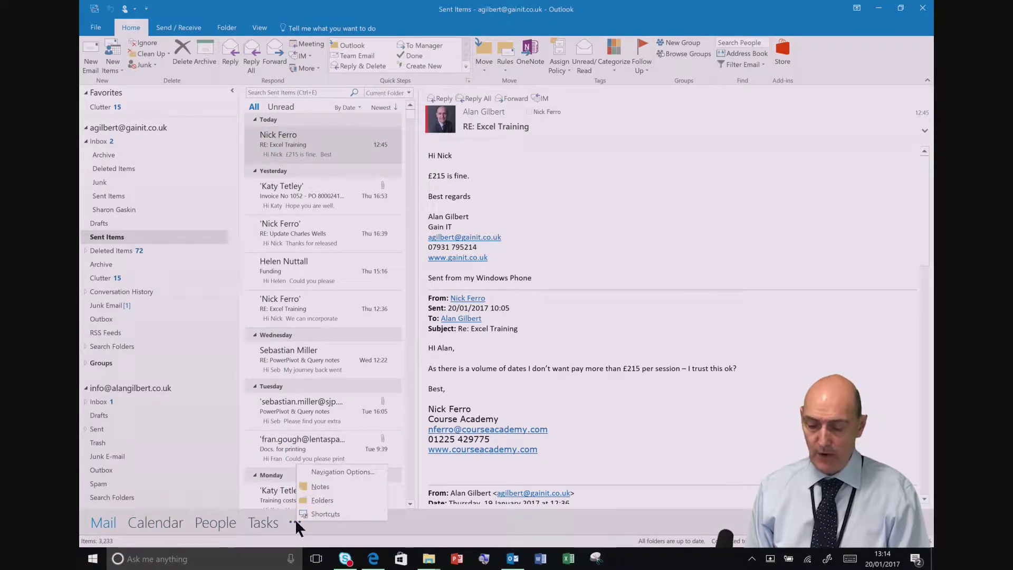
click(313, 486)
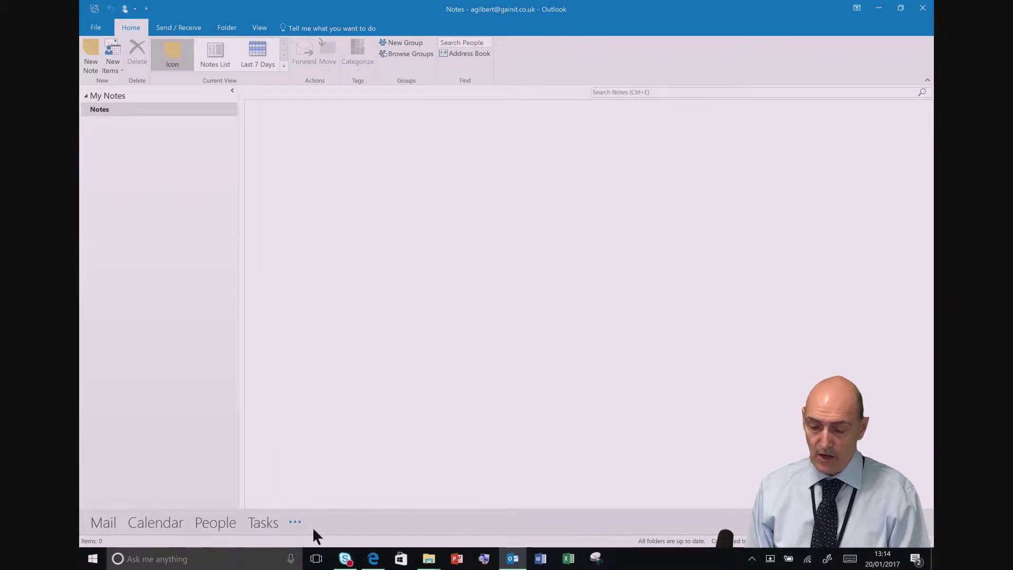
Set the navigation bar's maximum number of visible items to 5 and place Notes above Tasks.
click(294, 521)
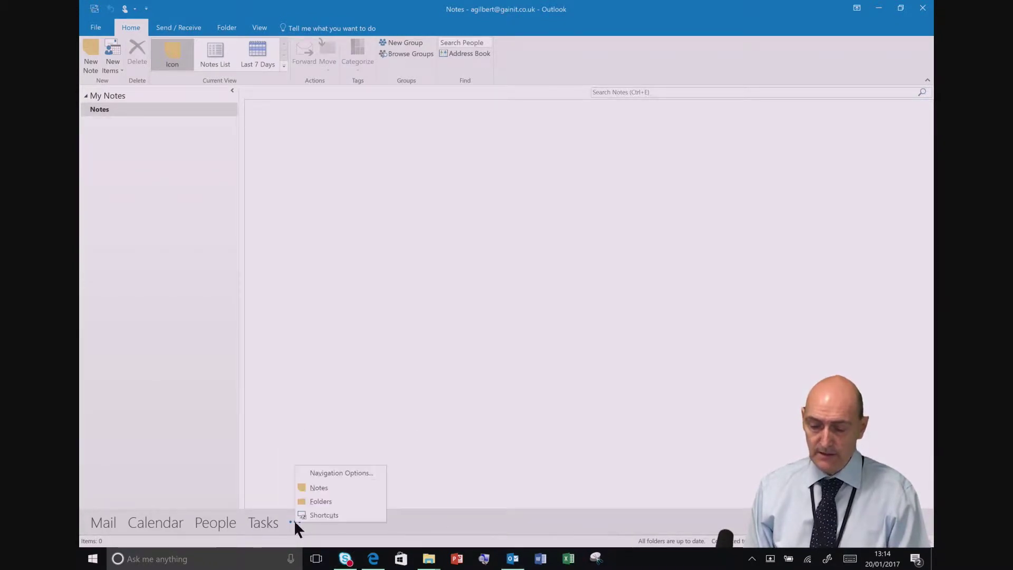
click(324, 478)
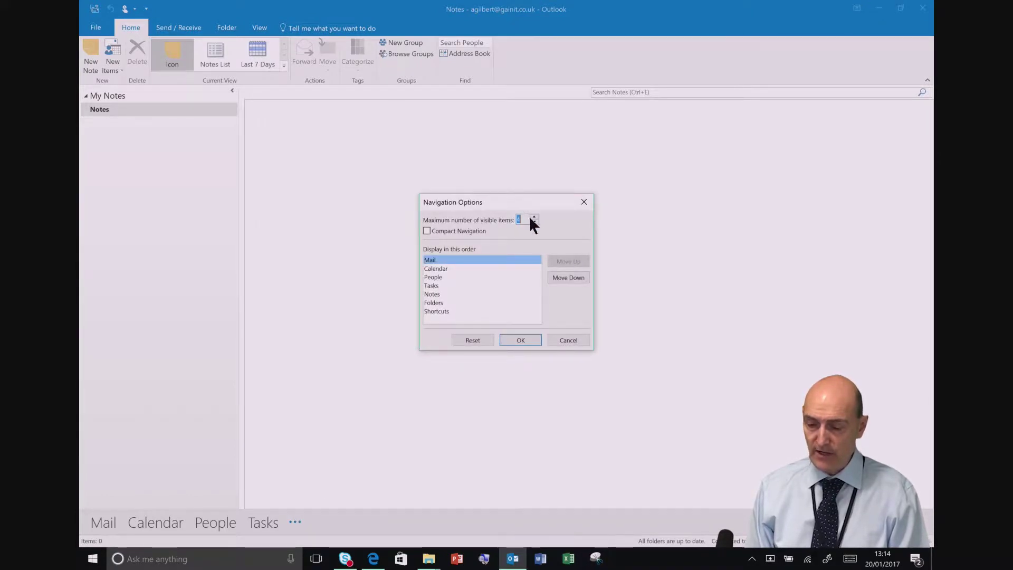
click(534, 217)
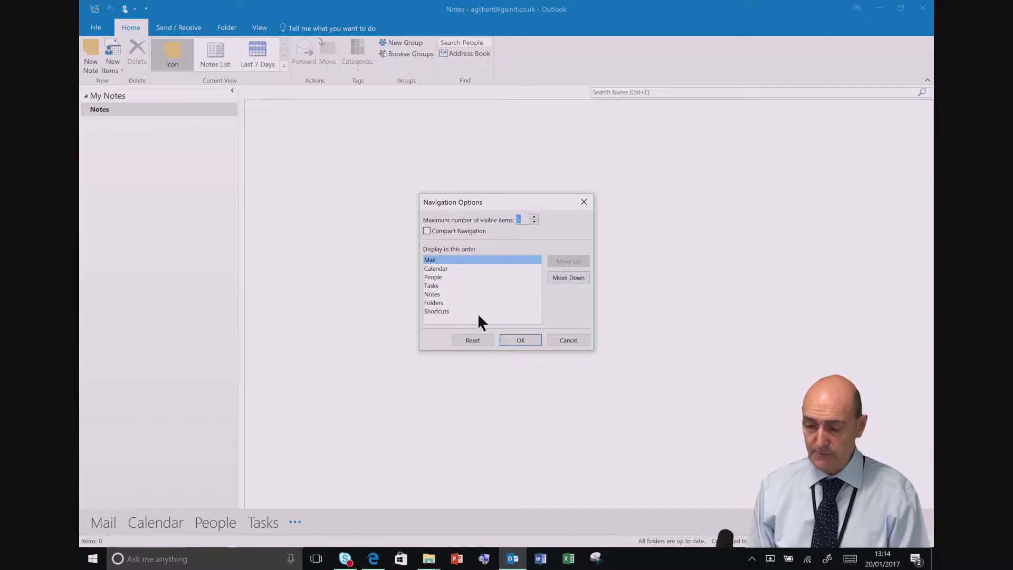
click(433, 293)
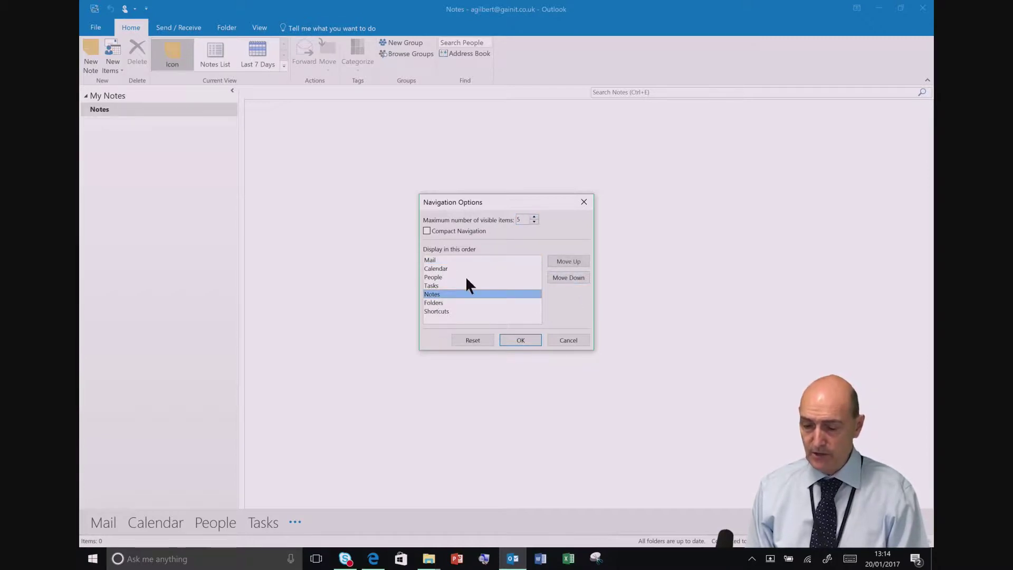
click(575, 256)
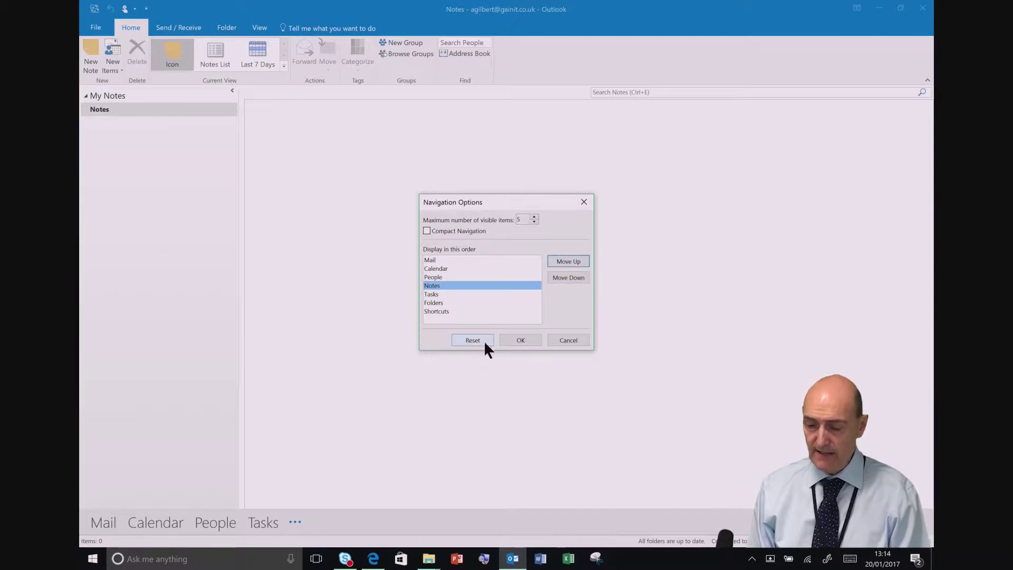
click(513, 338)
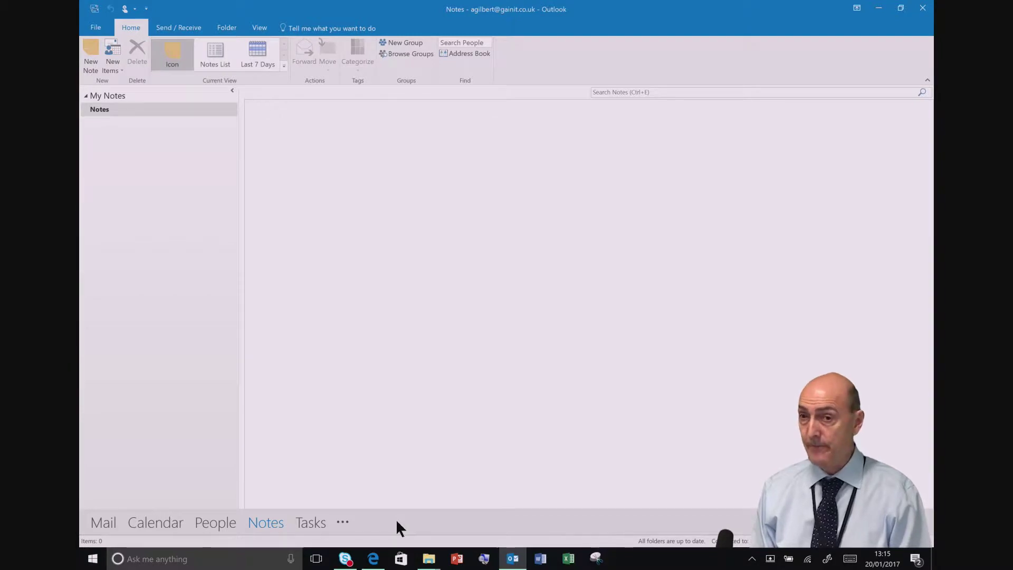
Set the navigation bar's maximum number of visible items to 4 and turn on Compact Navigation.
mouse_move(311, 524)
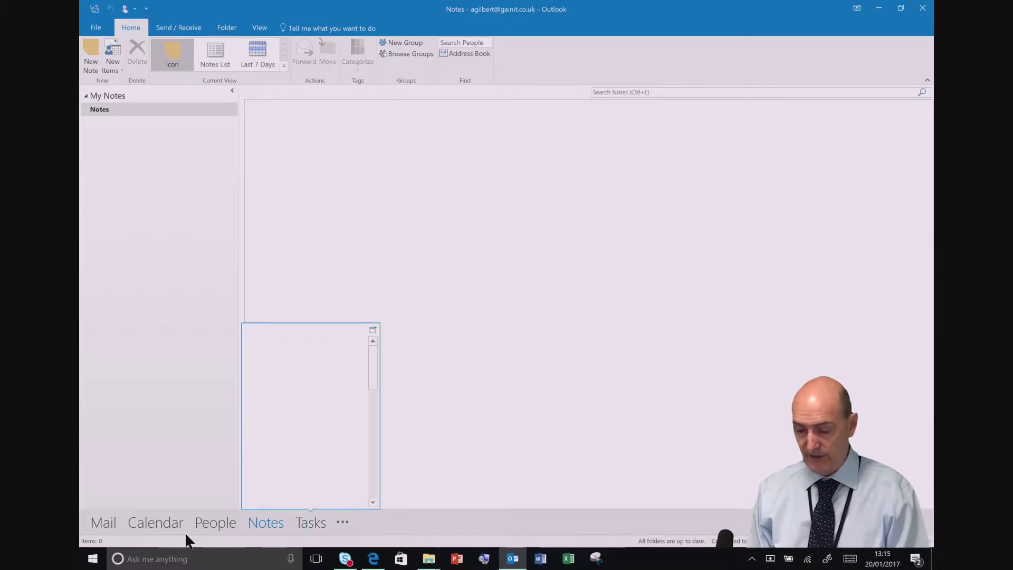
click(344, 523)
click(372, 490)
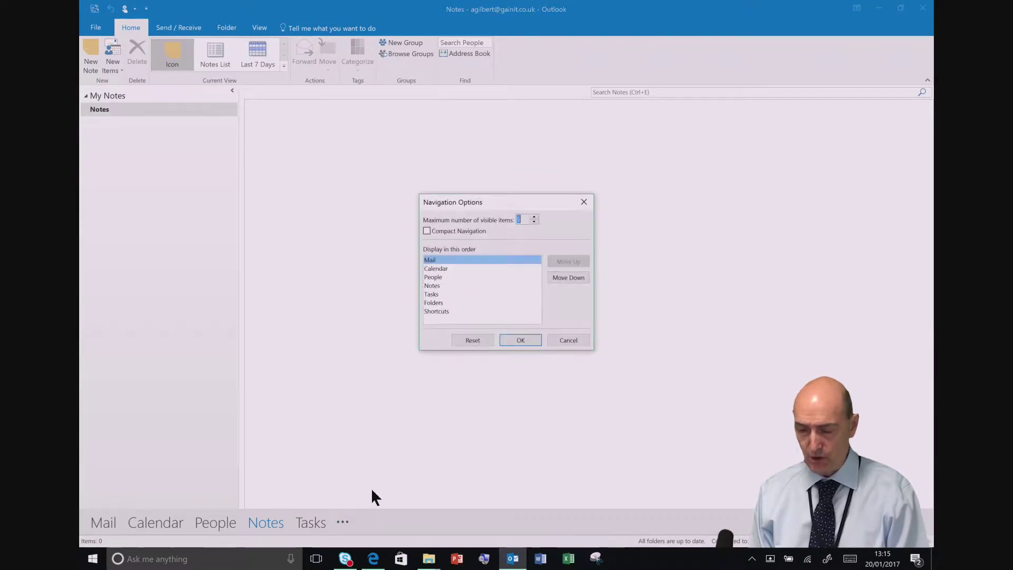
click(535, 221)
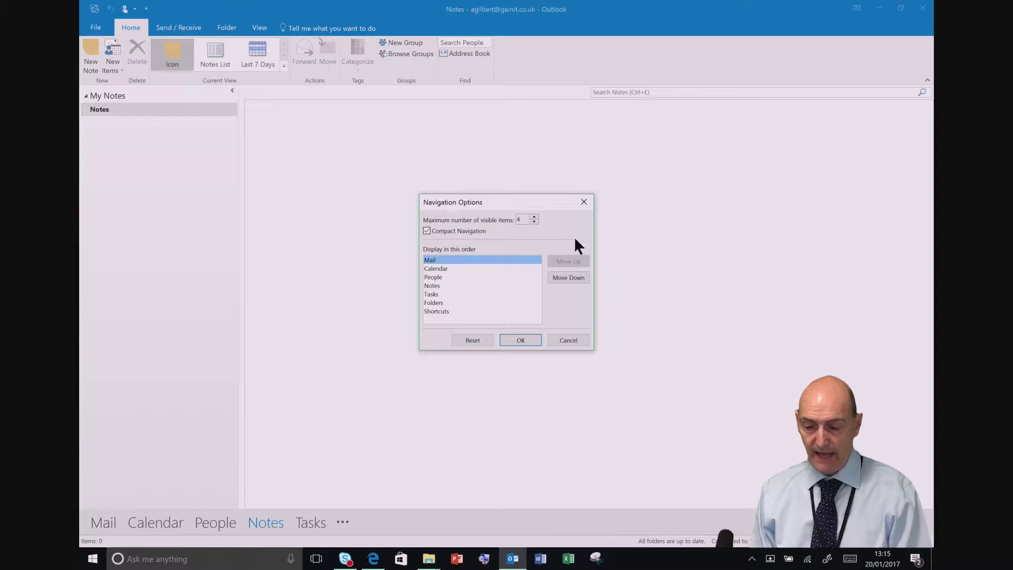
click(533, 342)
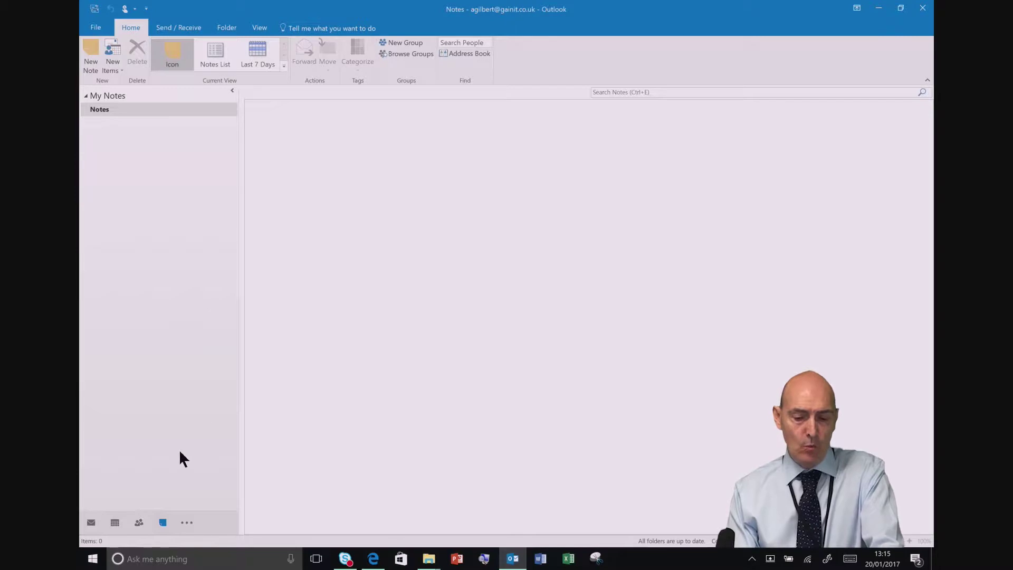
Narrow the folder pane and move Notes below Tasks in the navigation display order.
drag(241, 412, 212, 454)
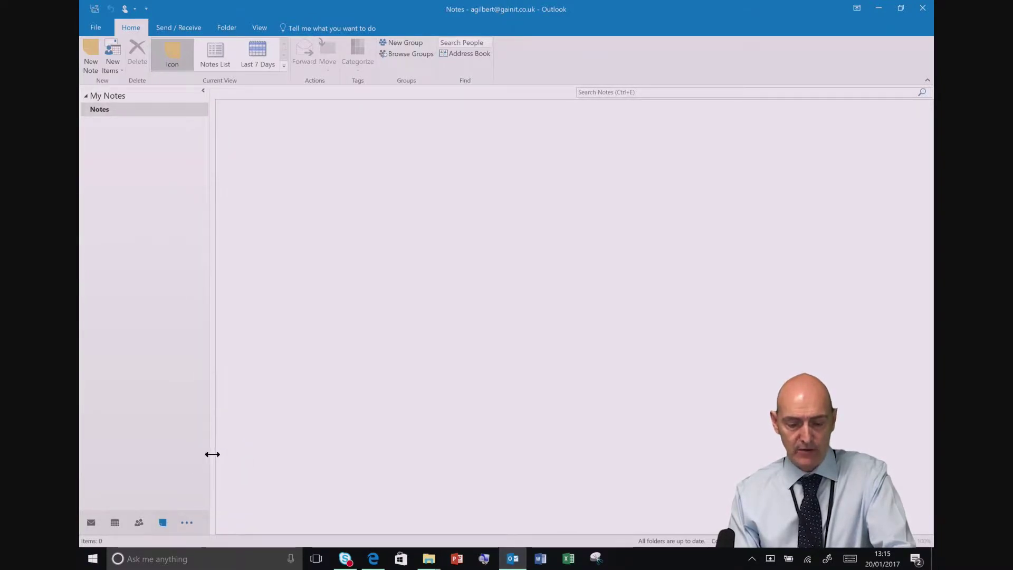
click(188, 522)
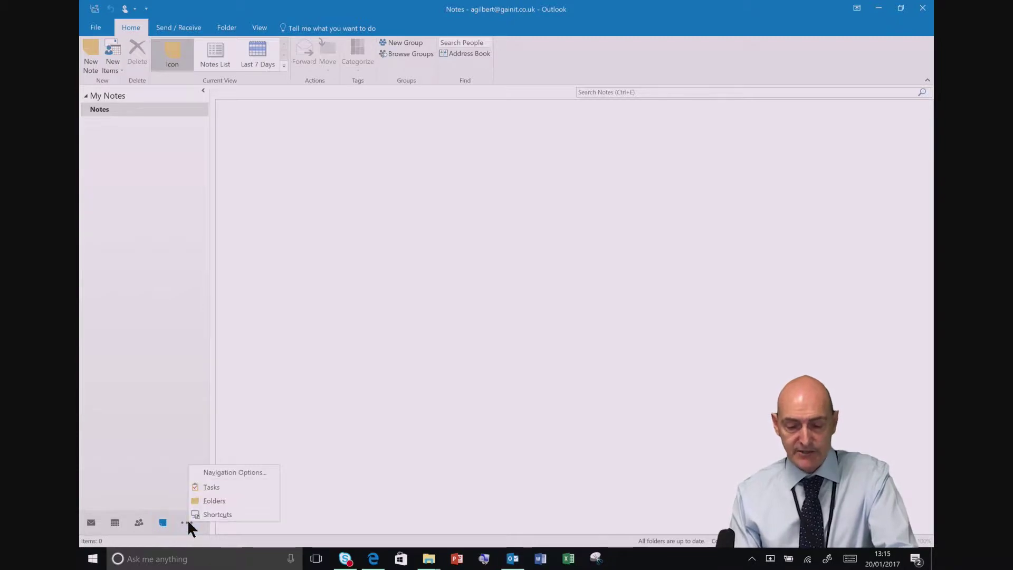
click(219, 473)
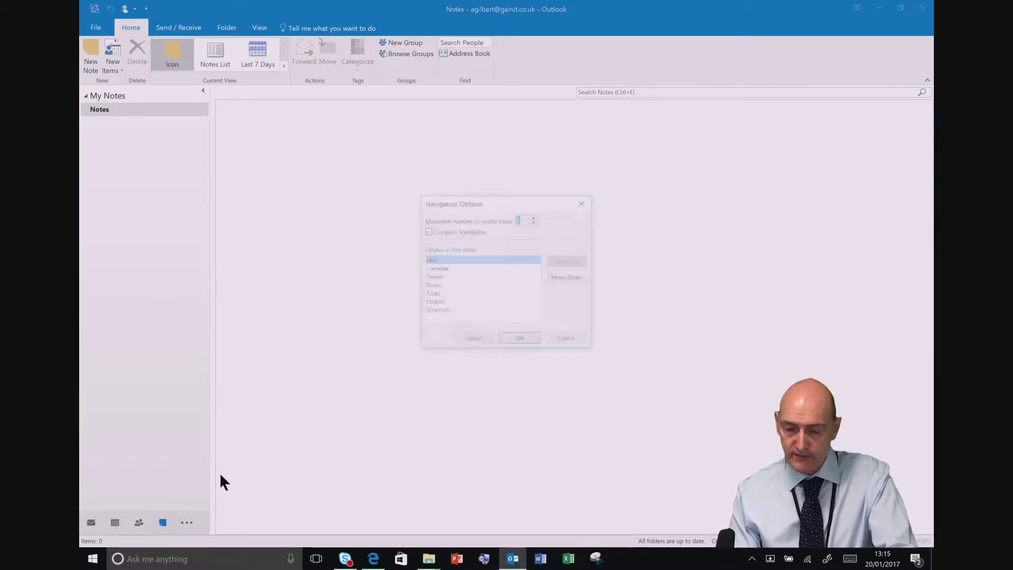
click(439, 285)
click(562, 280)
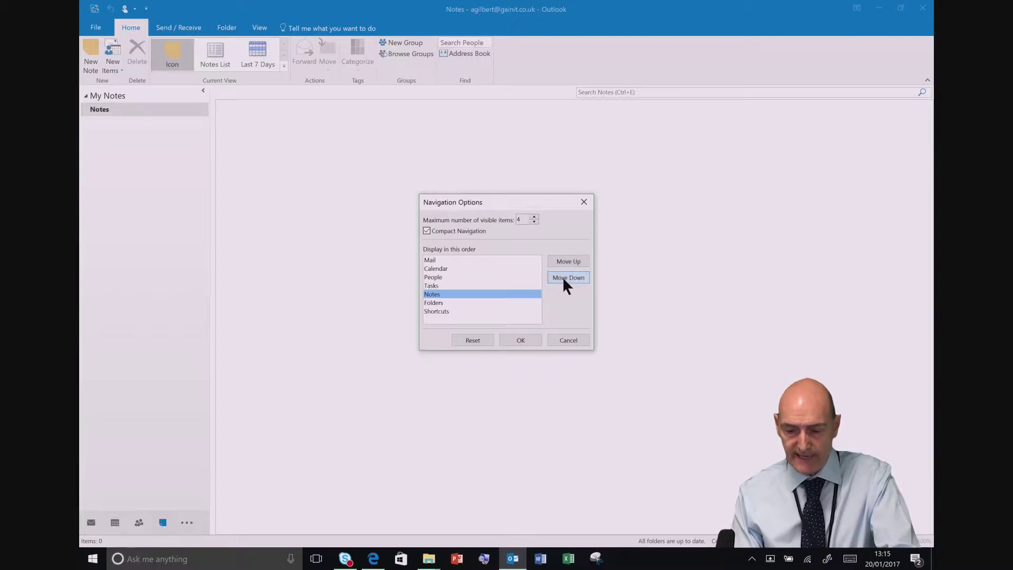
click(517, 339)
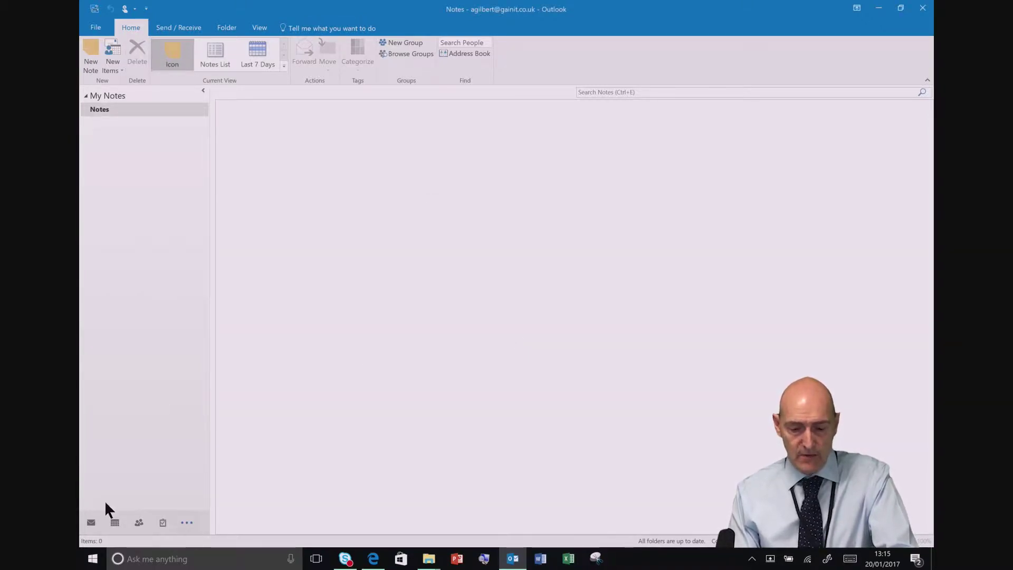
Return to Mail, mark the Thursday 16:39 and 15:16 messages in Sent Items as unread, and filter the list to unread messages.
click(89, 521)
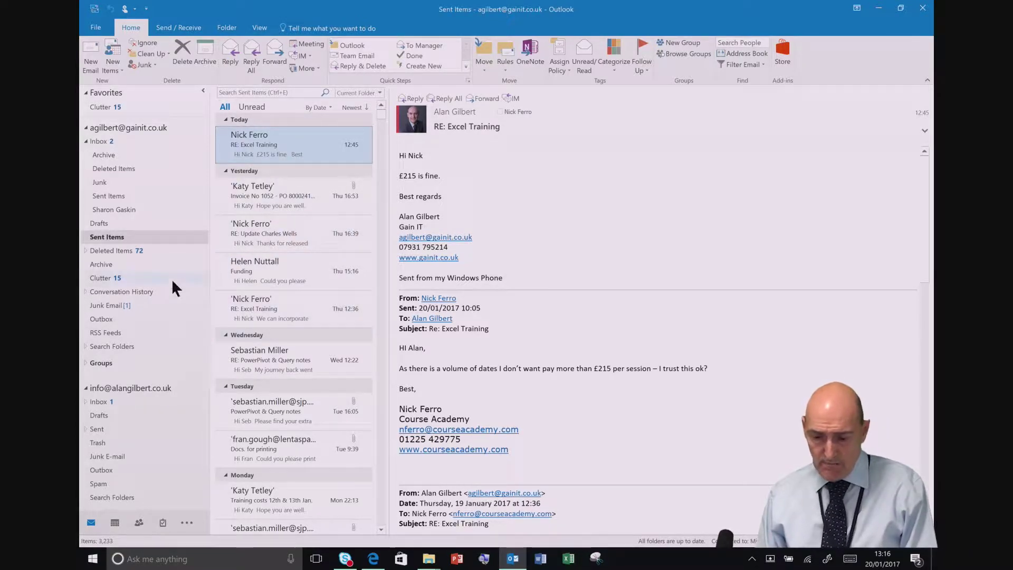
click(223, 238)
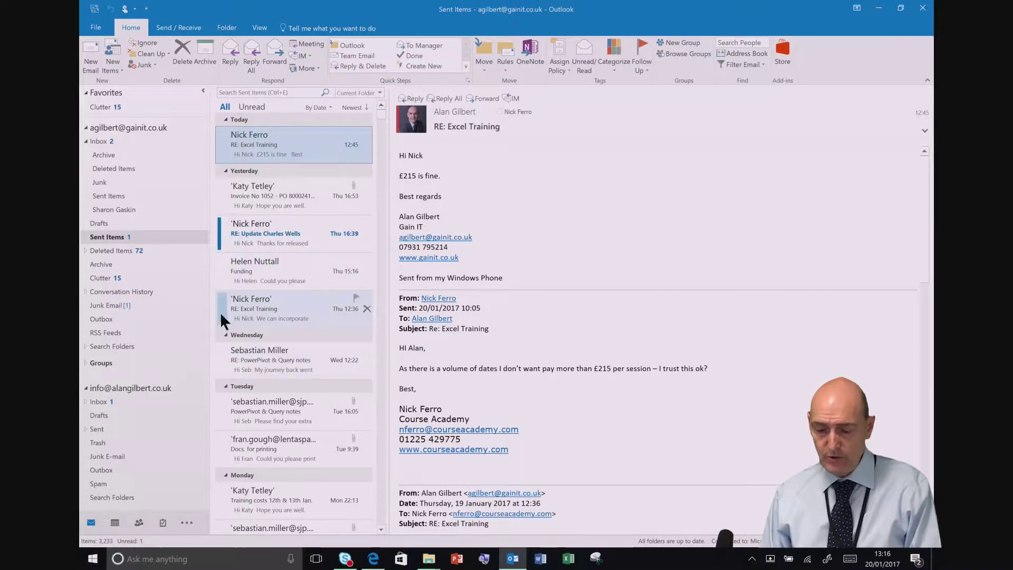
click(223, 271)
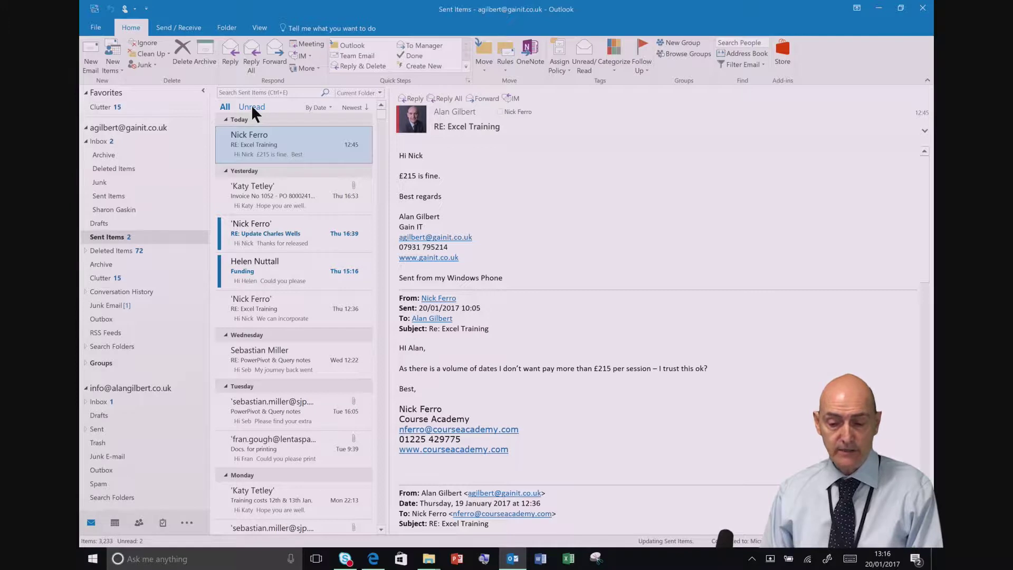
click(251, 105)
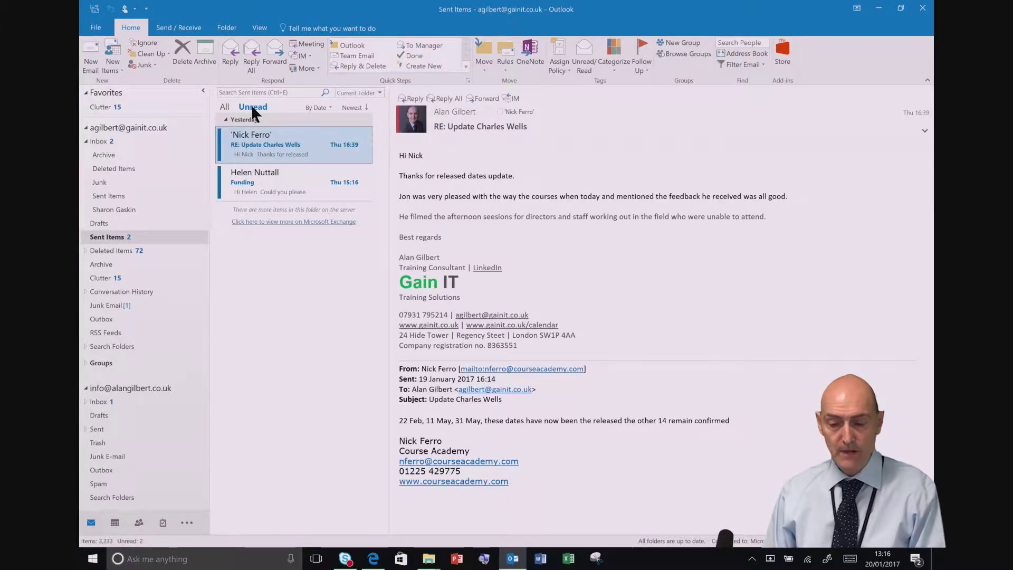
Show all messages in Sent Items again, and collapse and re-expand the Yesterday group.
click(224, 108)
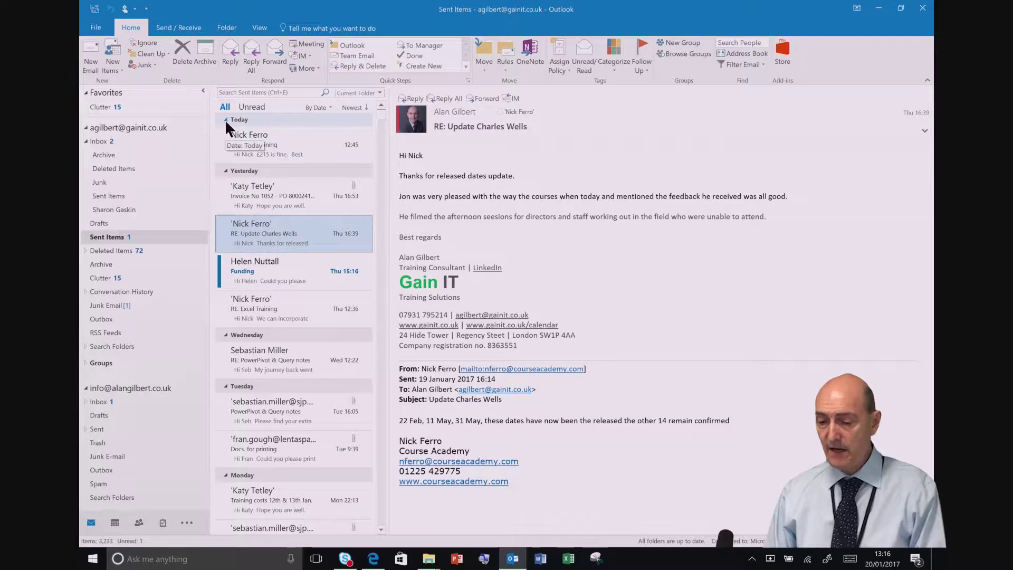
click(225, 169)
click(225, 170)
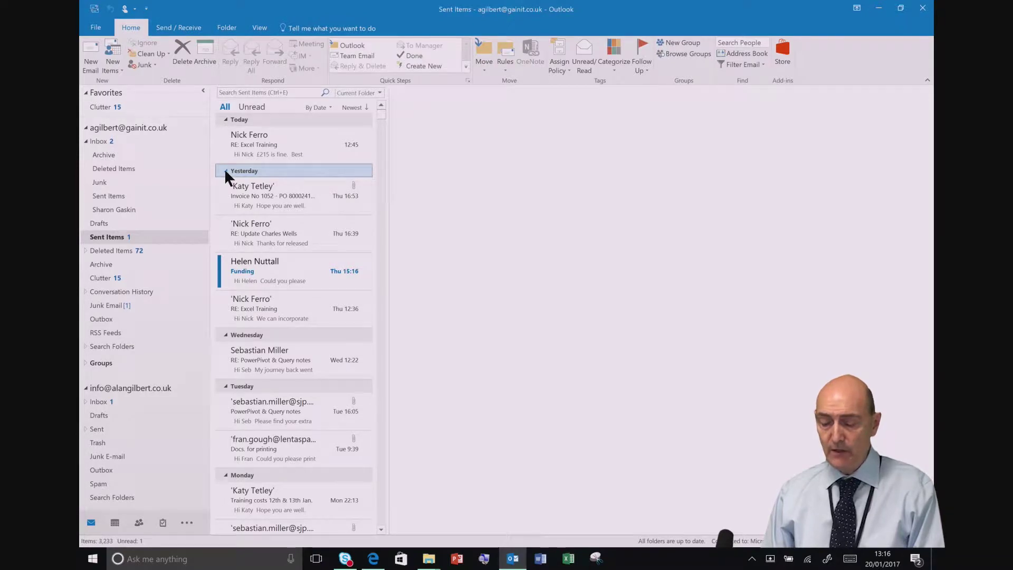
Collapse all date groups in Sent Items and expand only the Two Weeks Ago group.
right_click(254, 173)
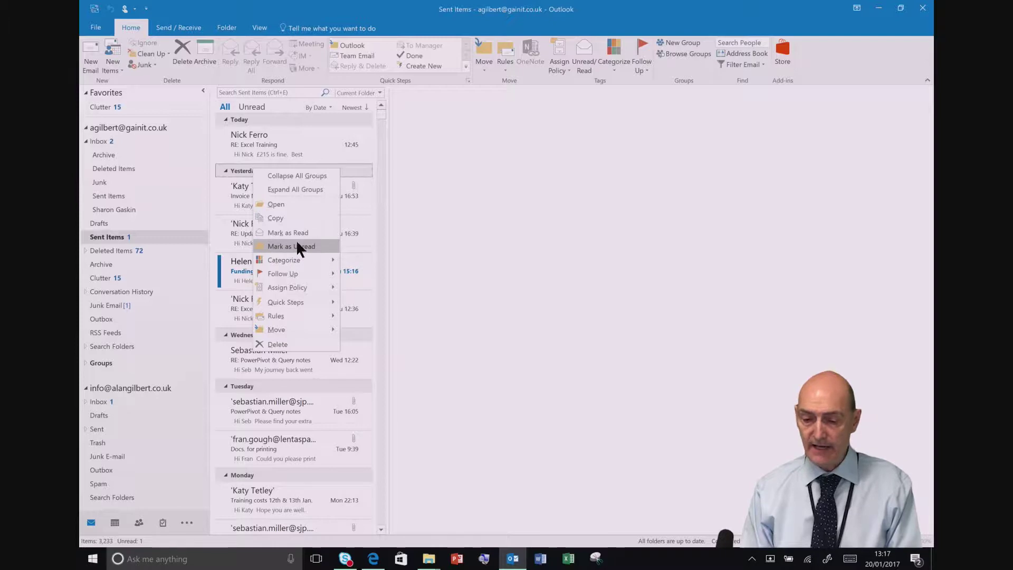
click(310, 177)
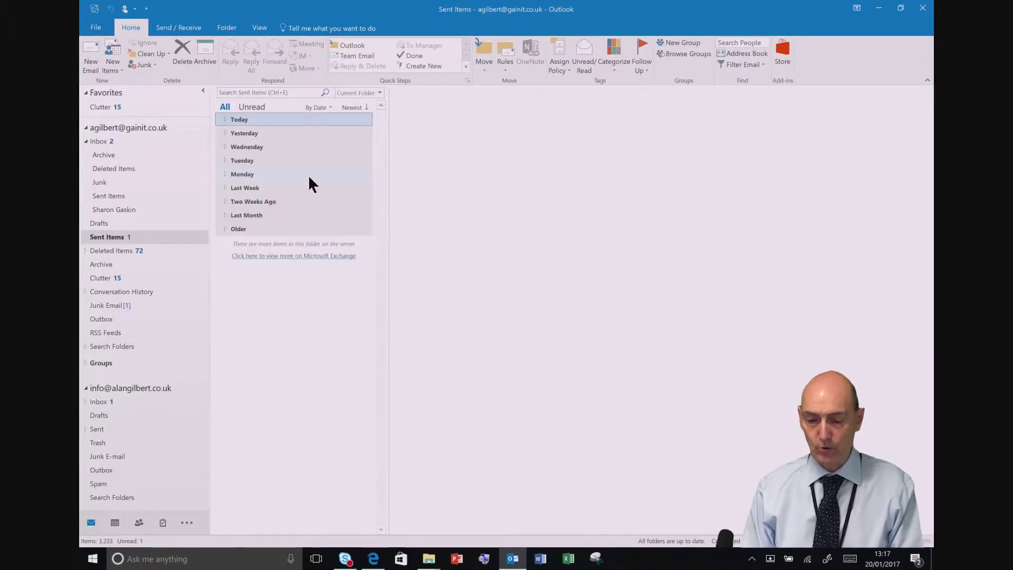
click(230, 201)
click(225, 201)
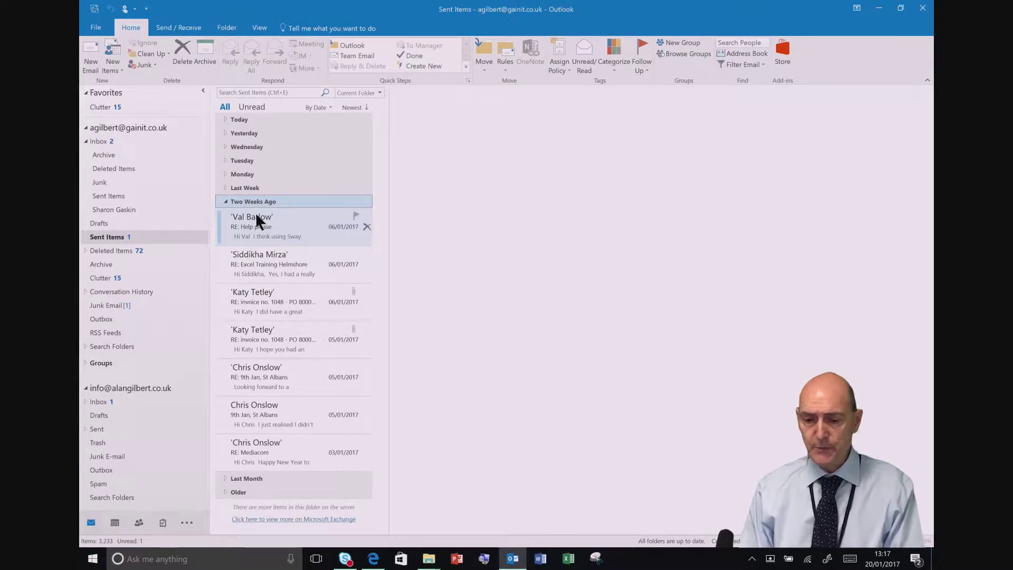
Arrange Sent Items by From, and switch the arrangement back to Date.
click(260, 28)
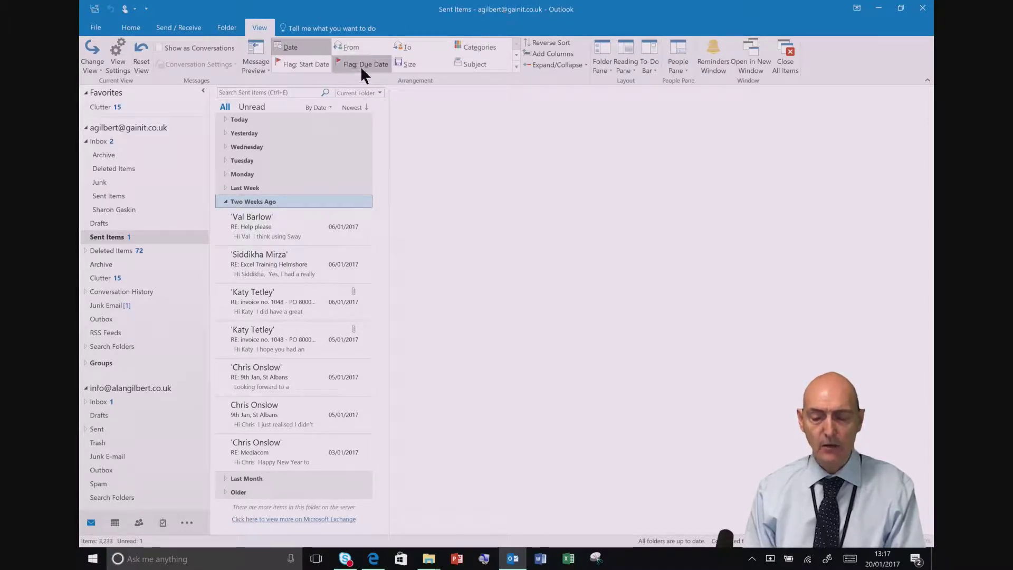
click(348, 46)
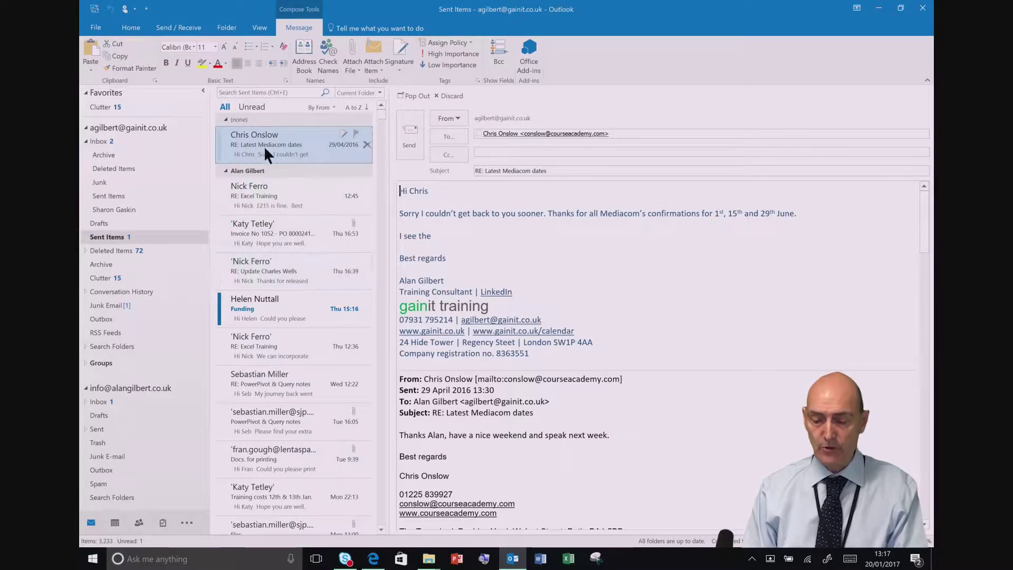
click(259, 29)
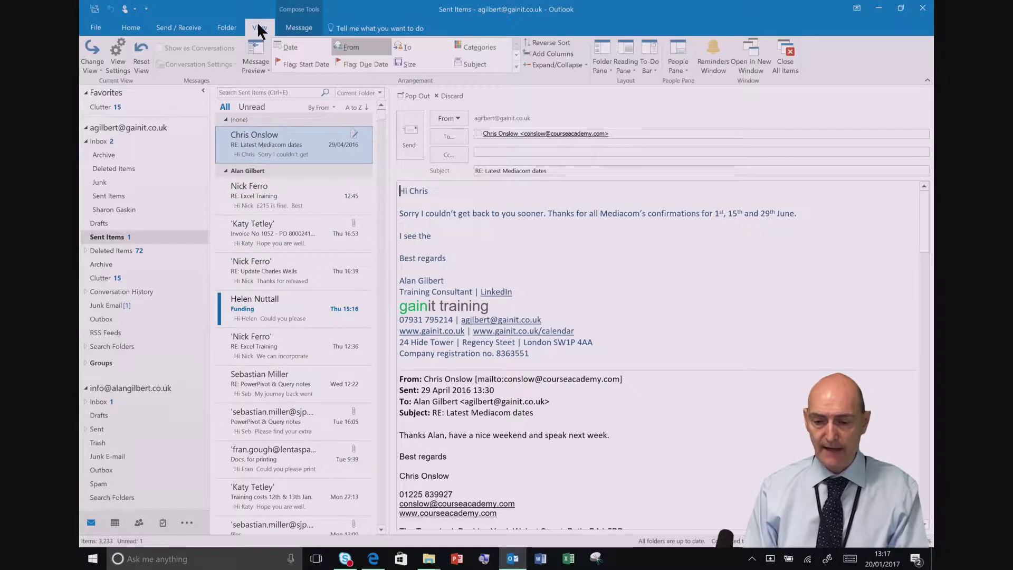
click(286, 47)
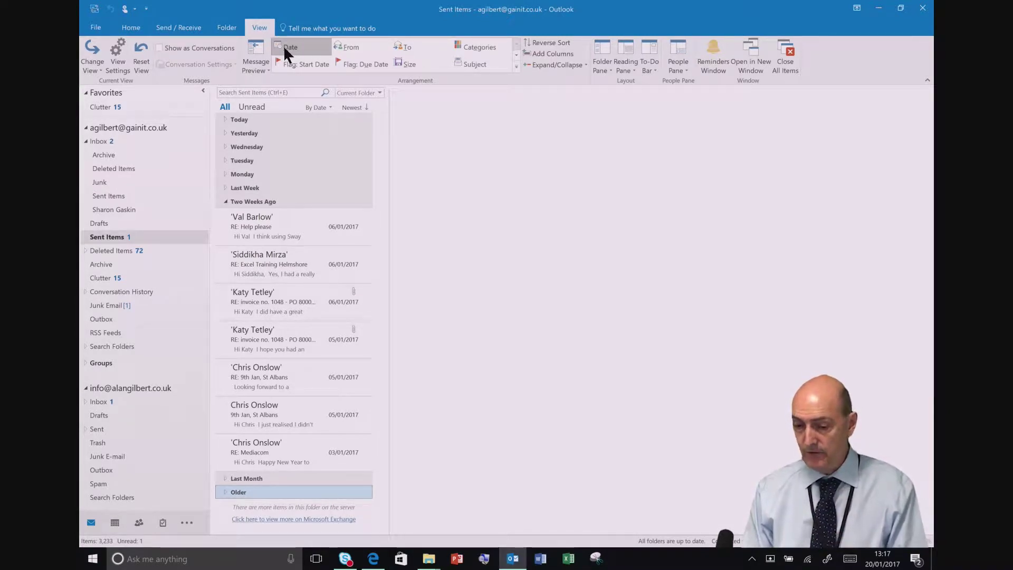
Expand all date groups in the Sent Items list.
click(251, 123)
right_click(251, 123)
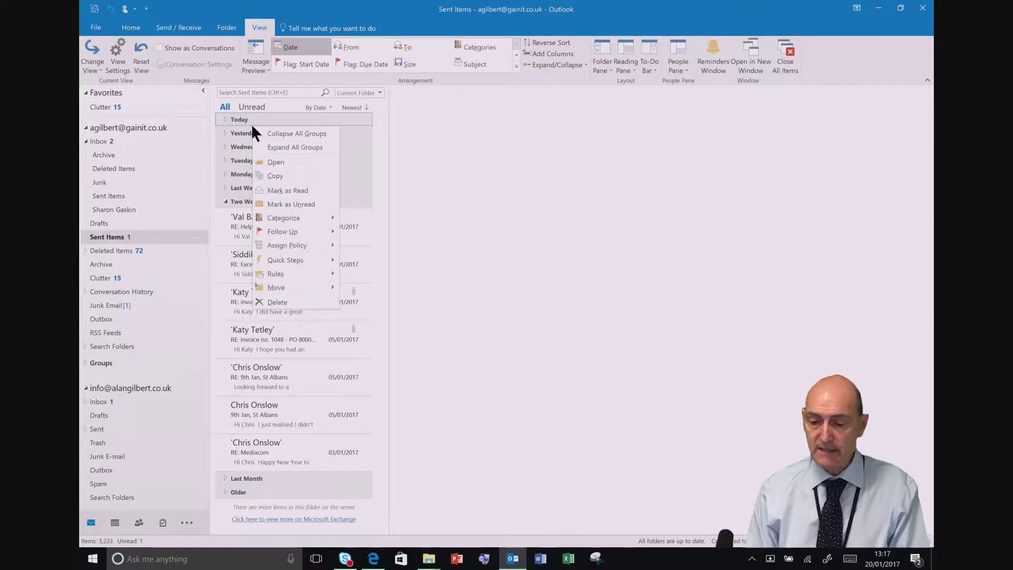
click(274, 147)
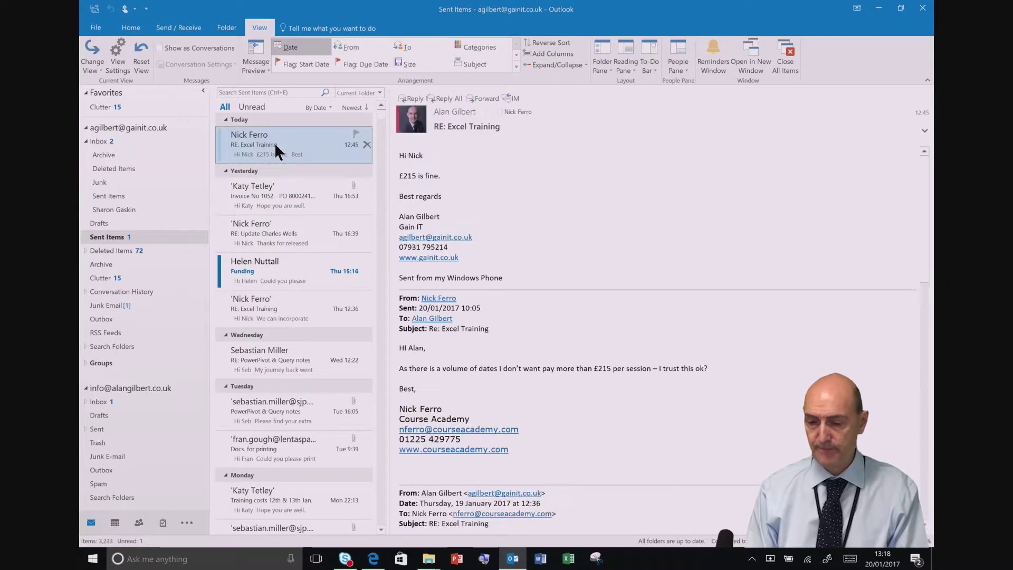
Arrange Sent Items by From, and collapse and expand all of its sender groups.
click(346, 46)
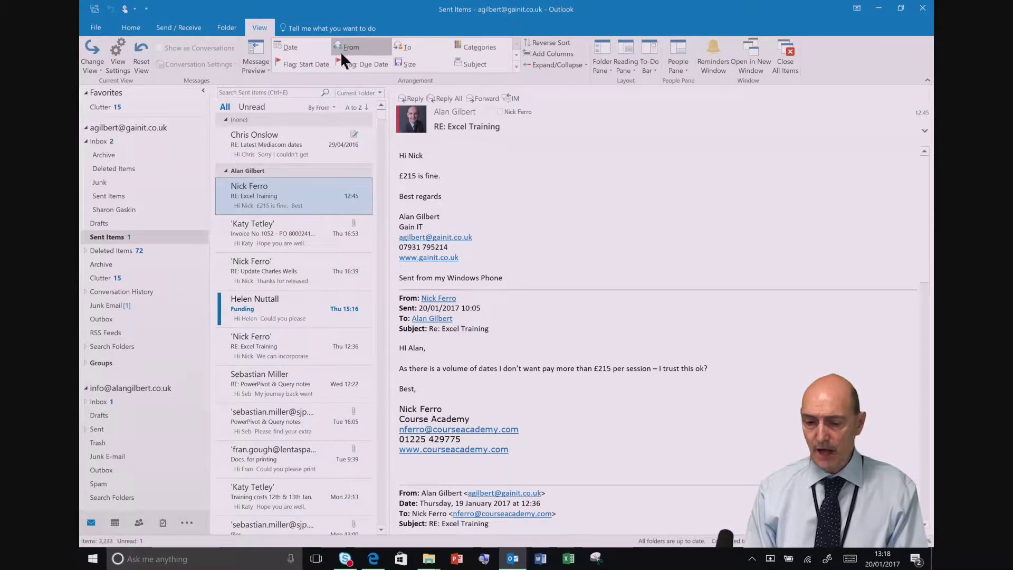
right_click(262, 169)
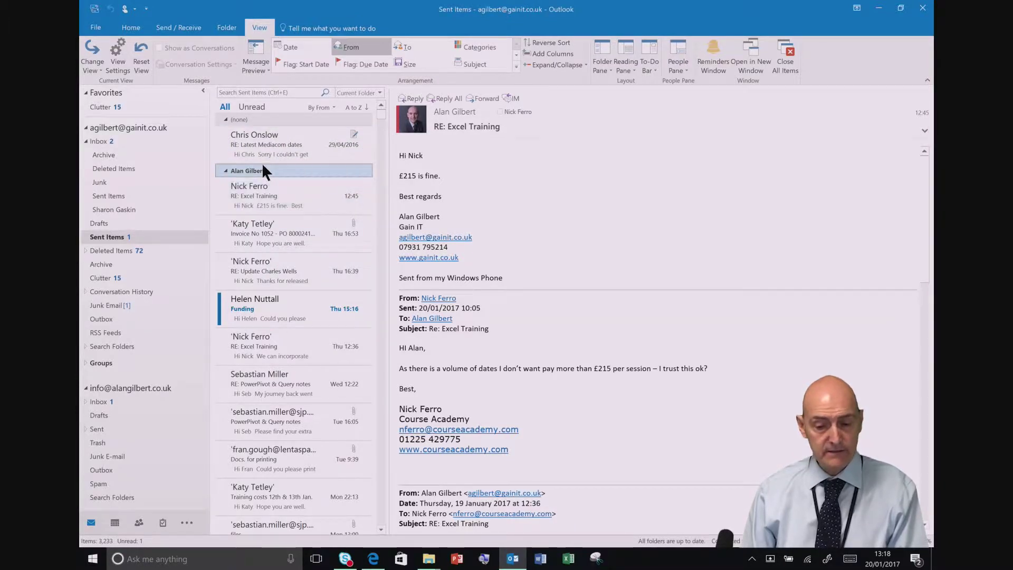
click(287, 173)
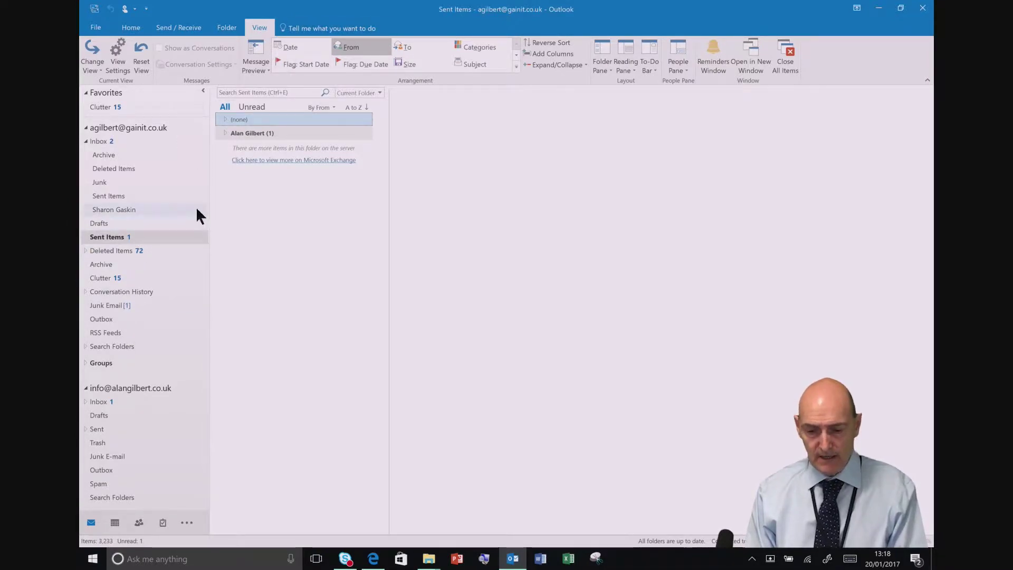
right_click(280, 130)
click(299, 149)
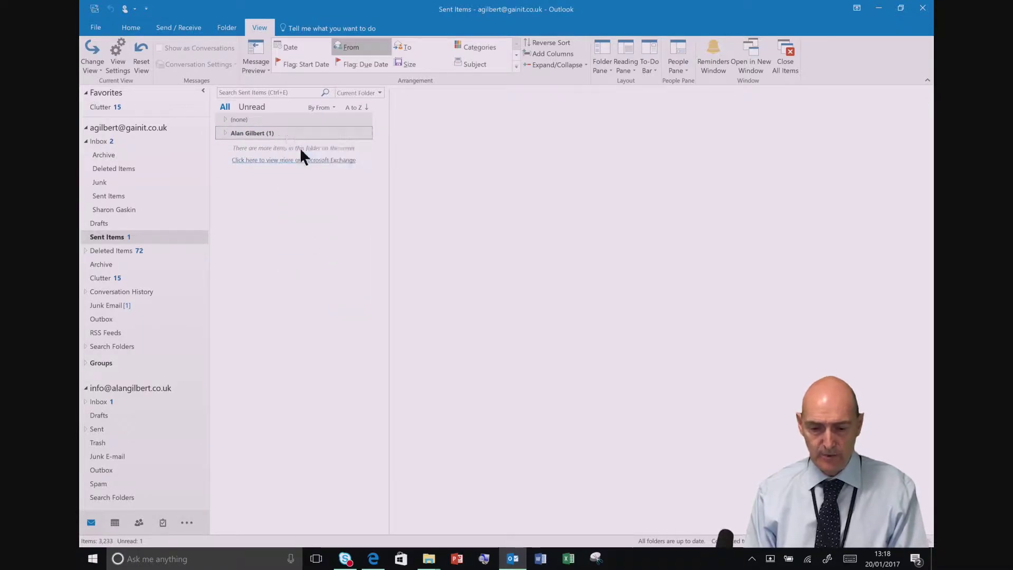
Arrange the Inbox of the first account by From and collapse all its sender groups.
click(104, 138)
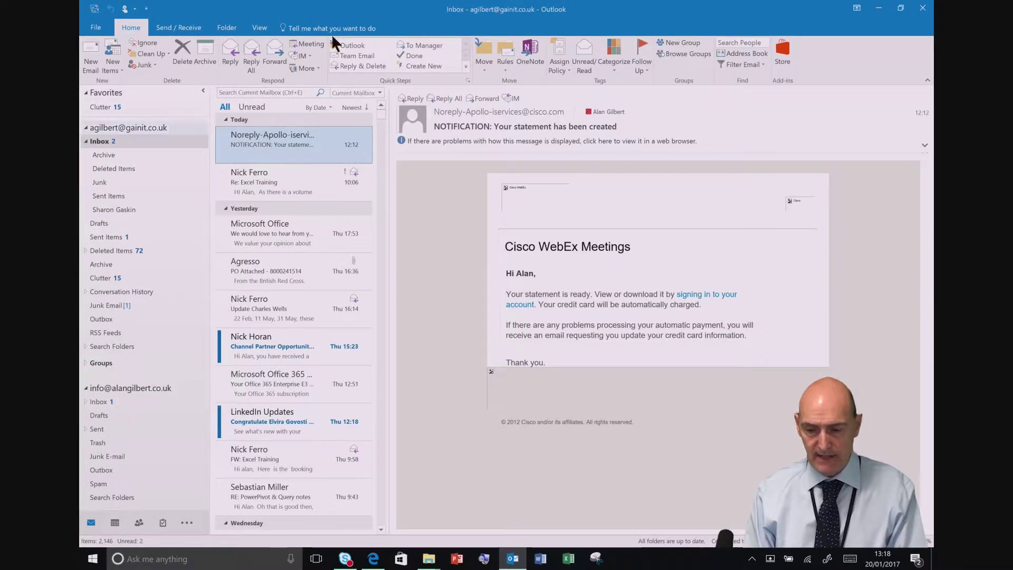
click(260, 29)
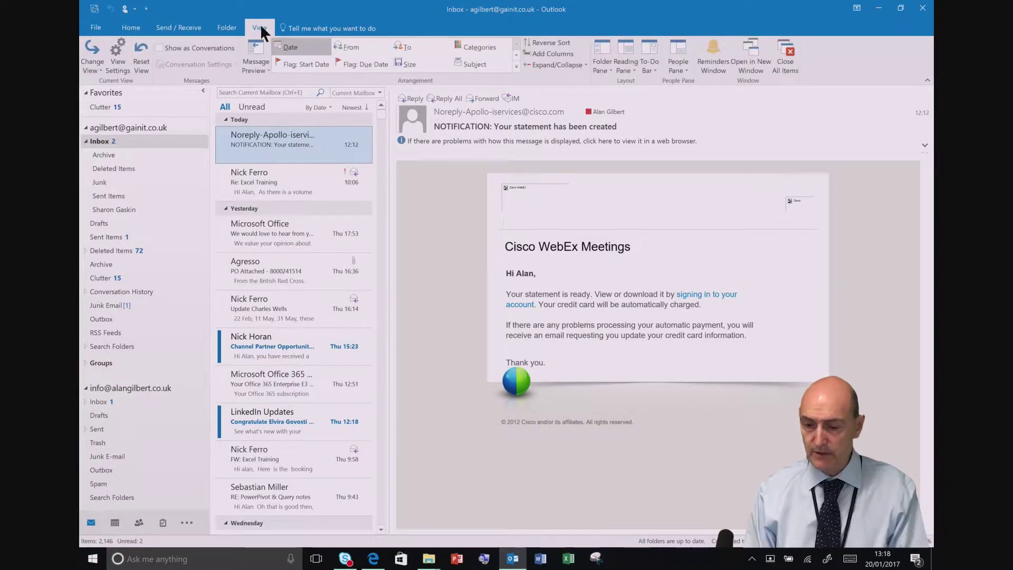
click(343, 46)
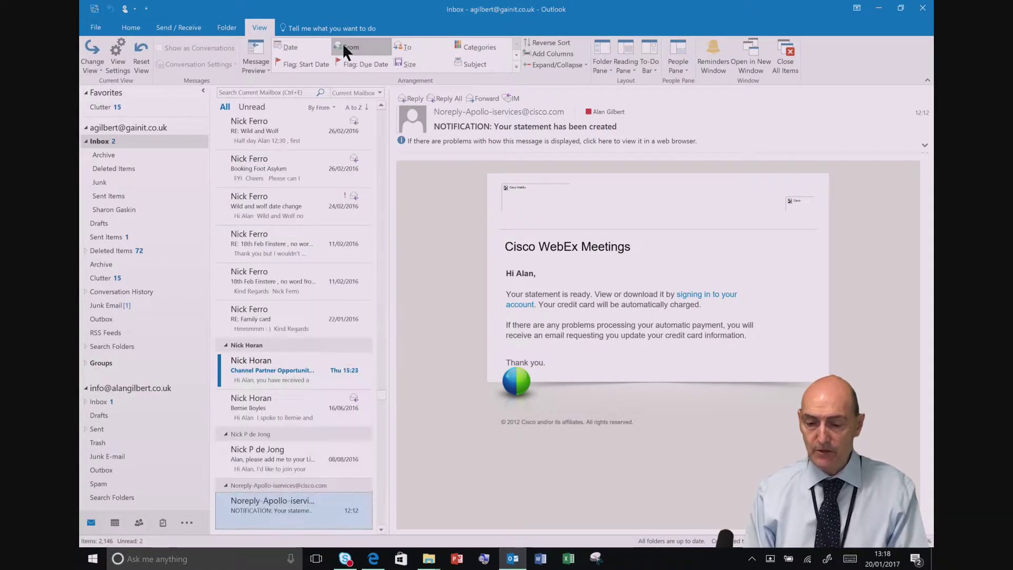
right_click(239, 342)
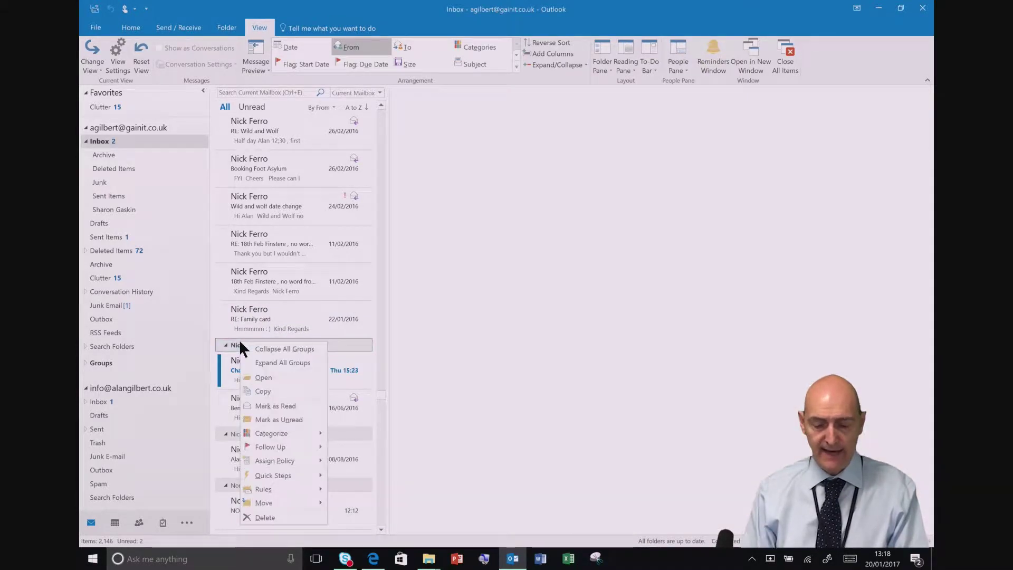
click(275, 349)
scroll(286, 352, down, 2)
scroll(286, 350, down, 2)
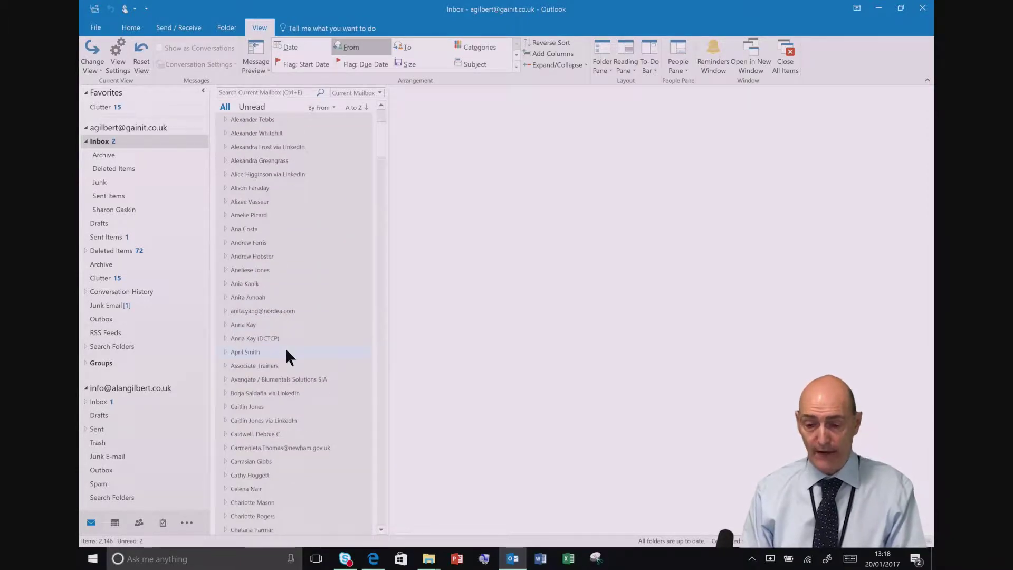
Reverse the Inbox sender order to Z to A and back to A to Z, and expand one sender group followed by all groups.
click(354, 108)
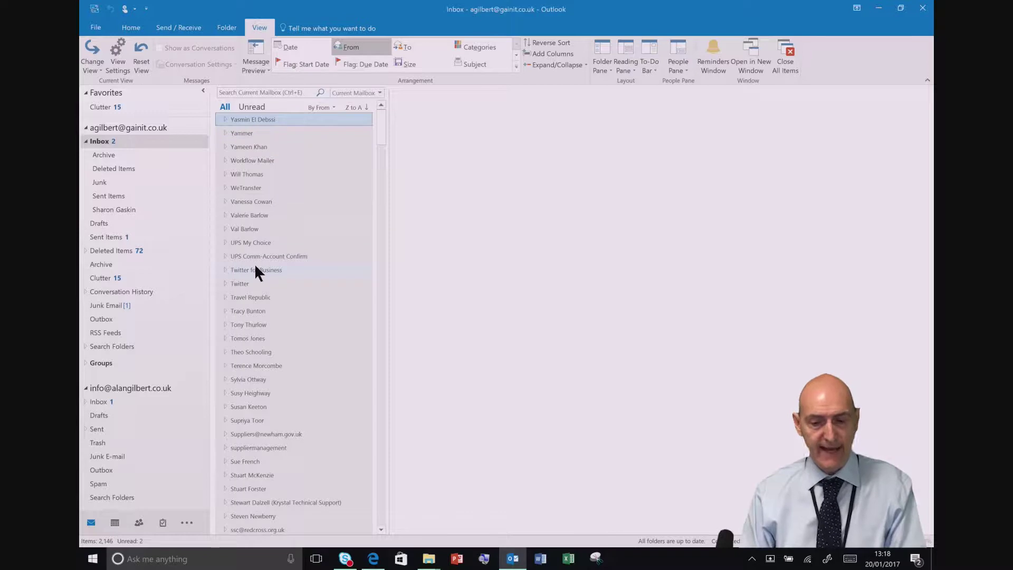
click(353, 107)
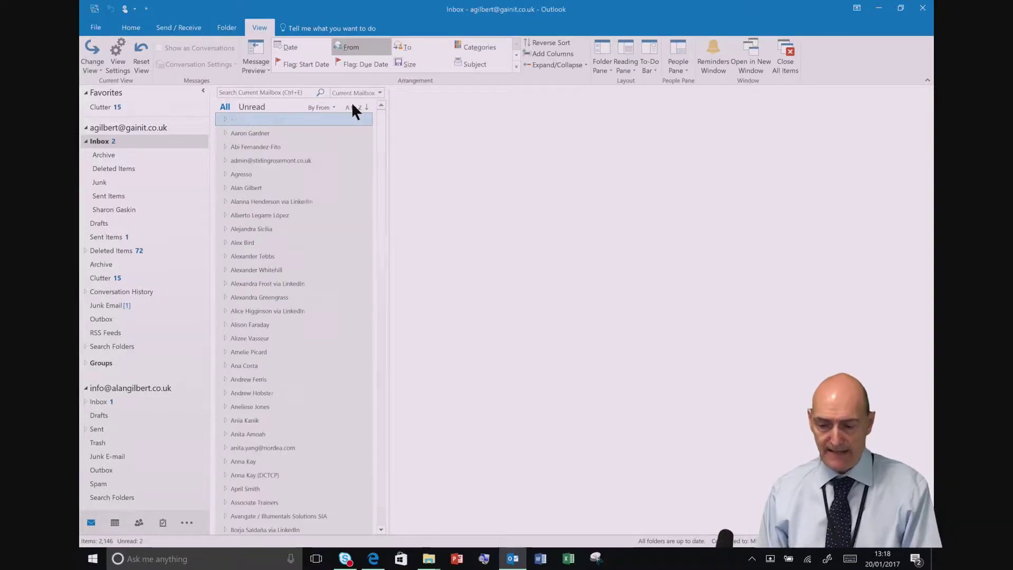
click(224, 214)
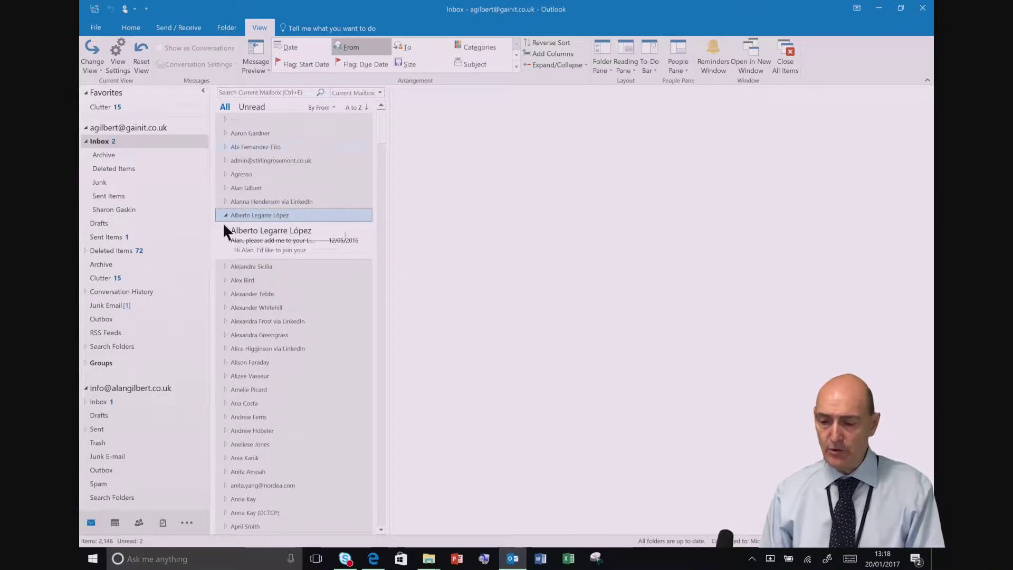
right_click(270, 157)
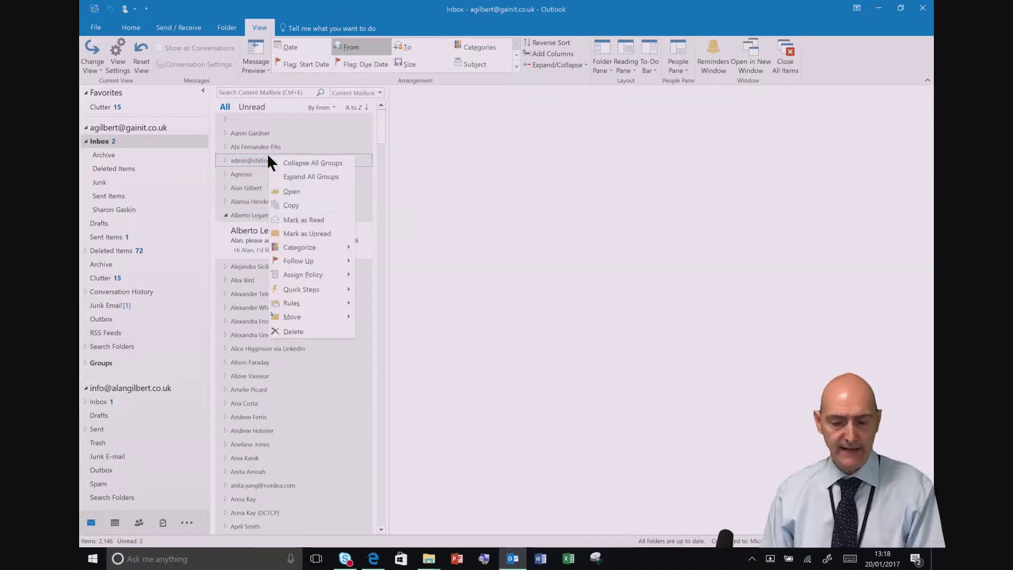
click(286, 177)
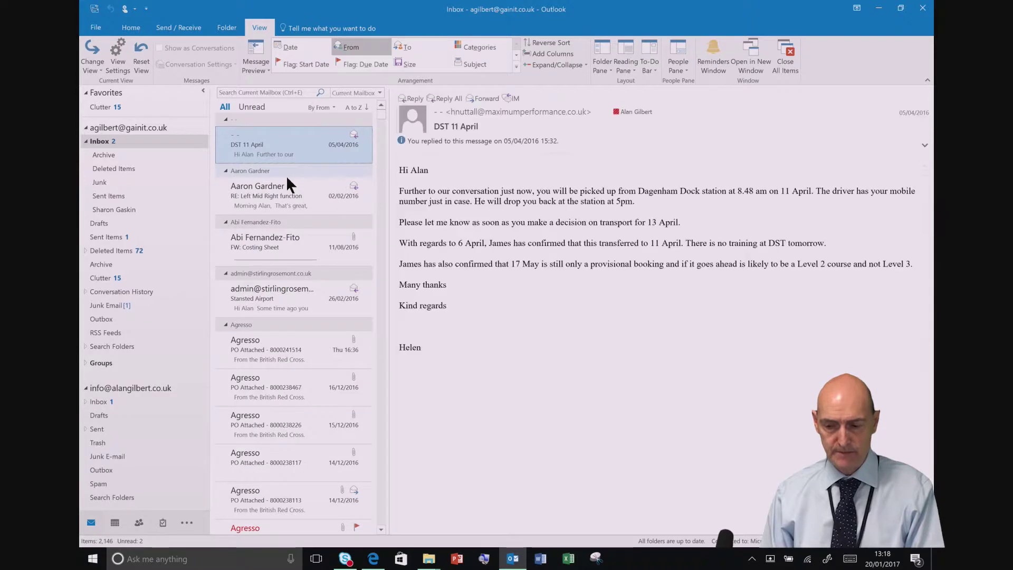
Arrange the Inbox by Date, and jump to the newest message, the oldest one and back to the newest.
click(294, 47)
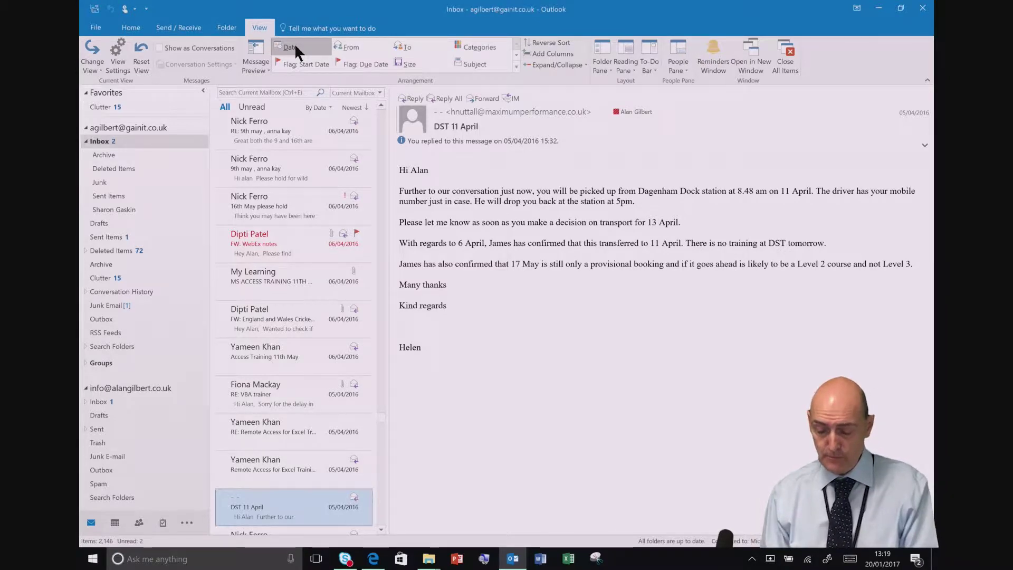
key(Home)
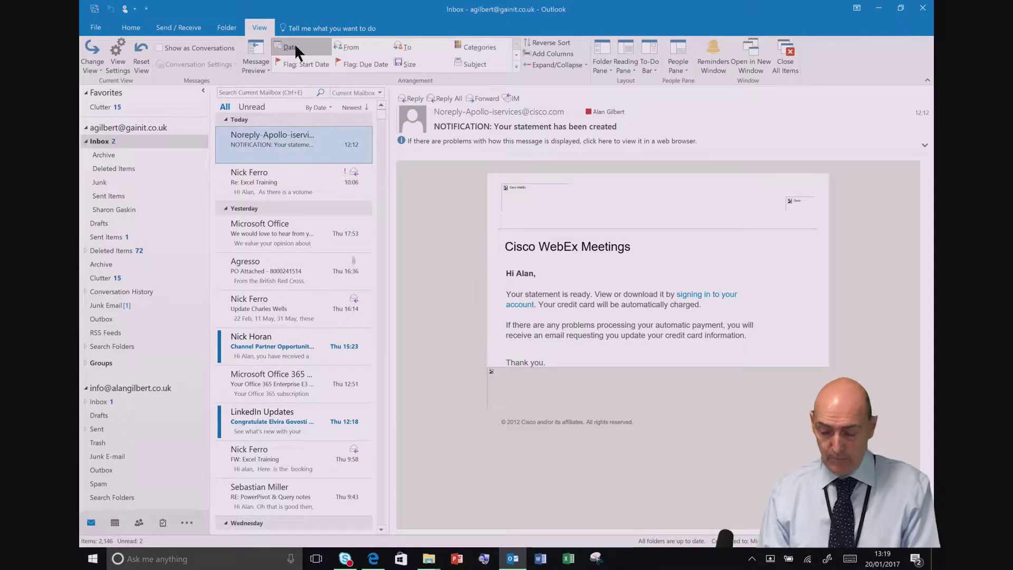
key(End)
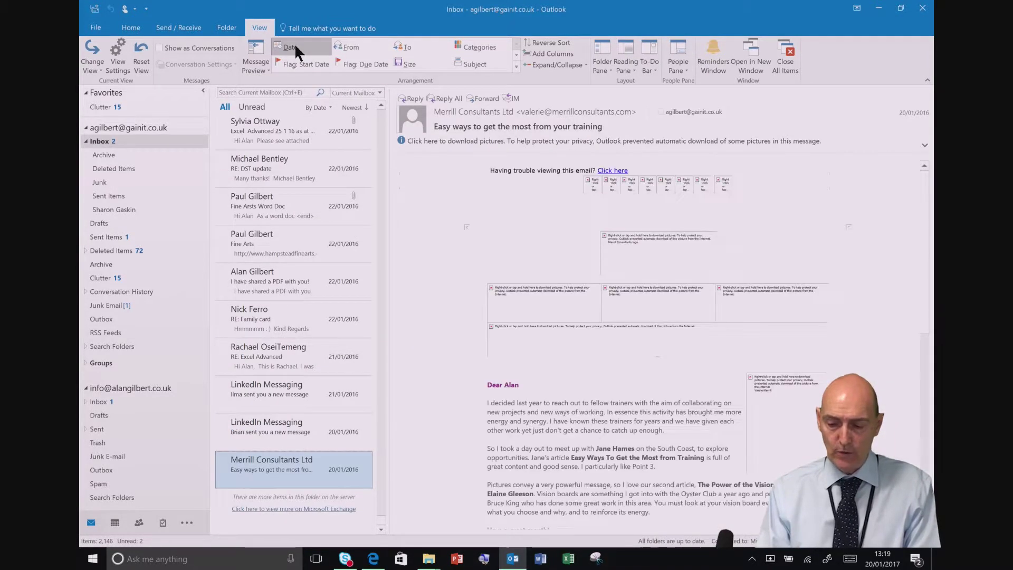
key(Home)
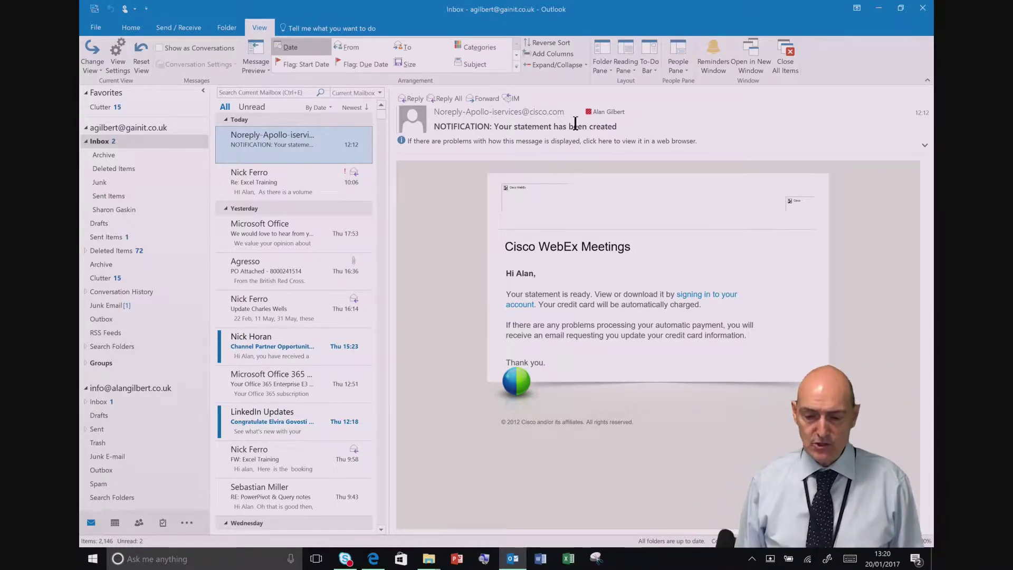
Review the commands offered for customizing the Quick Access Toolbar, leaving the selection as it is.
click(142, 27)
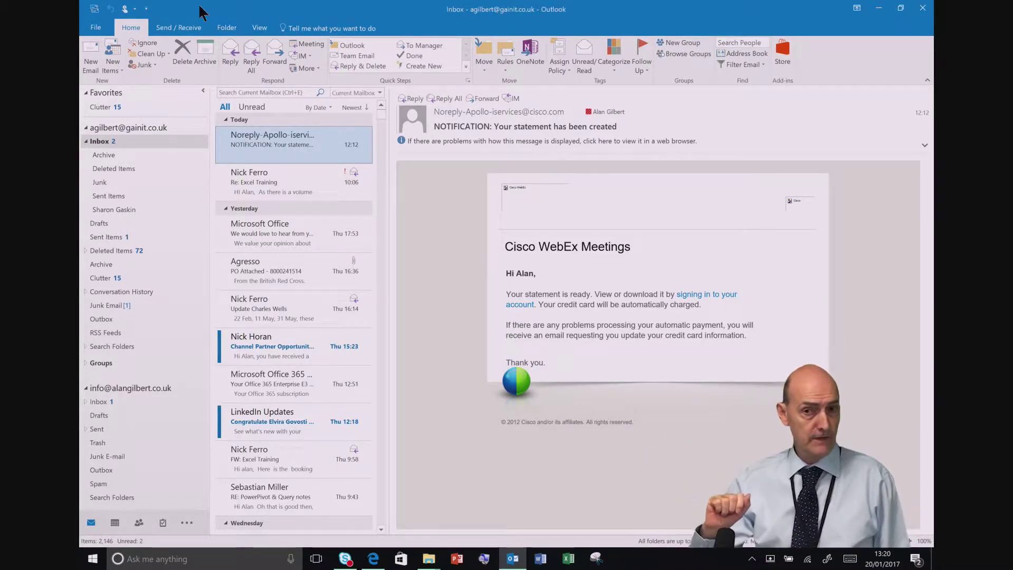
click(147, 12)
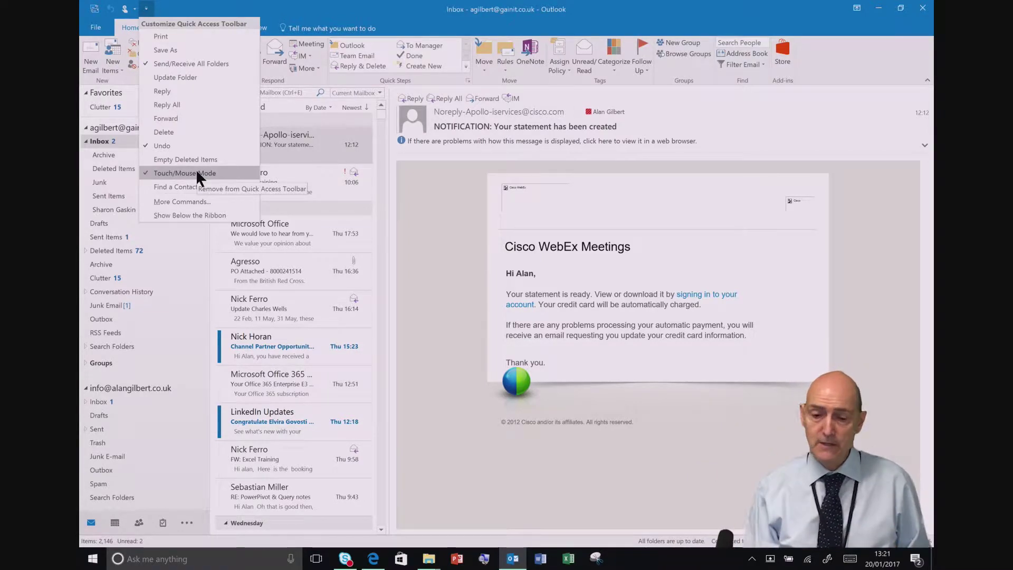
click(276, 14)
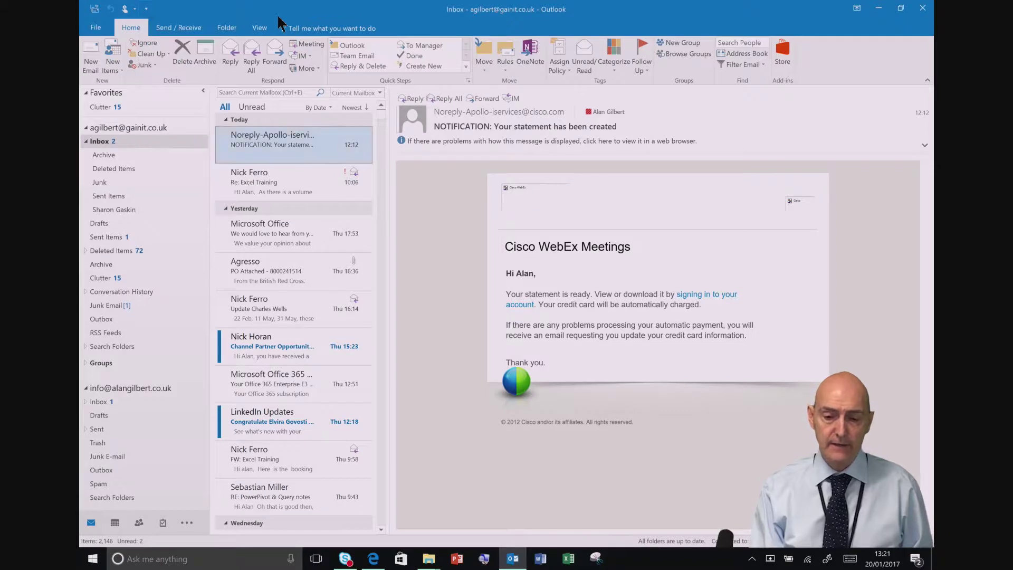
Switch the command spacing to Touch mode and select the second Inbox message, "Re: Excel Training".
click(126, 9)
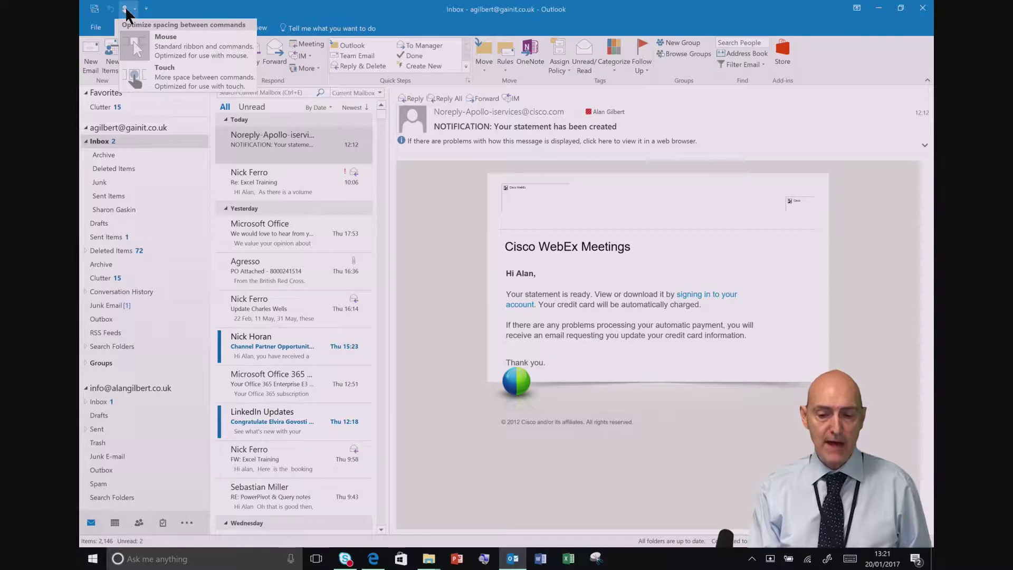
click(148, 71)
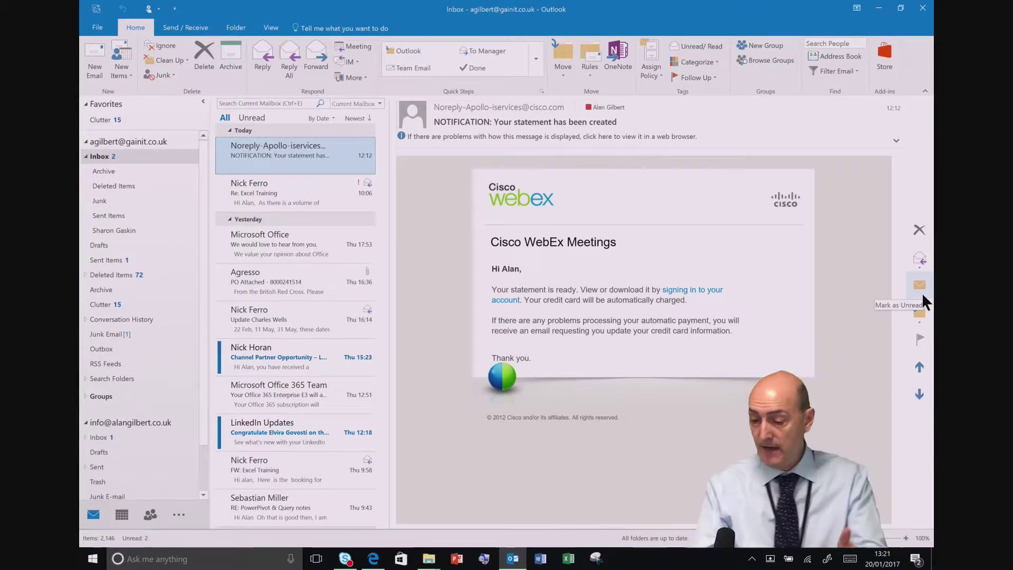
key(Down)
key(Down)
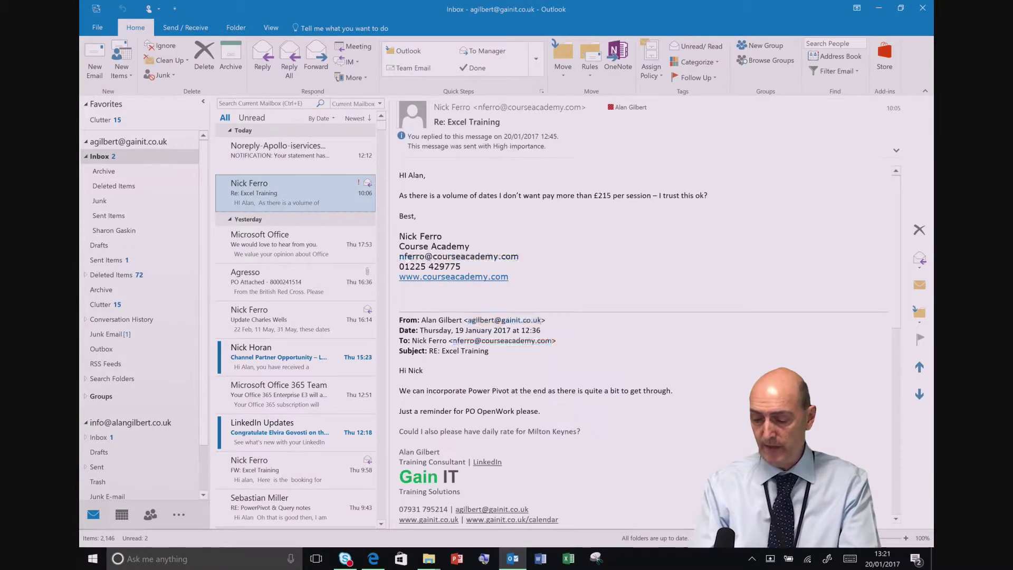
Start an inline reply to the second Inbox message, "Re: Excel Training".
key(Up)
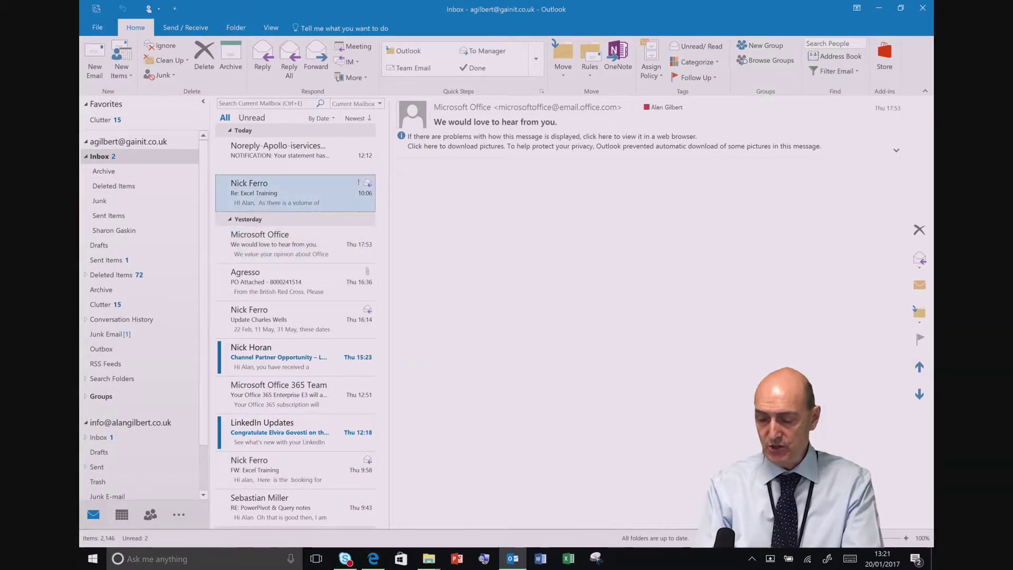
click(919, 259)
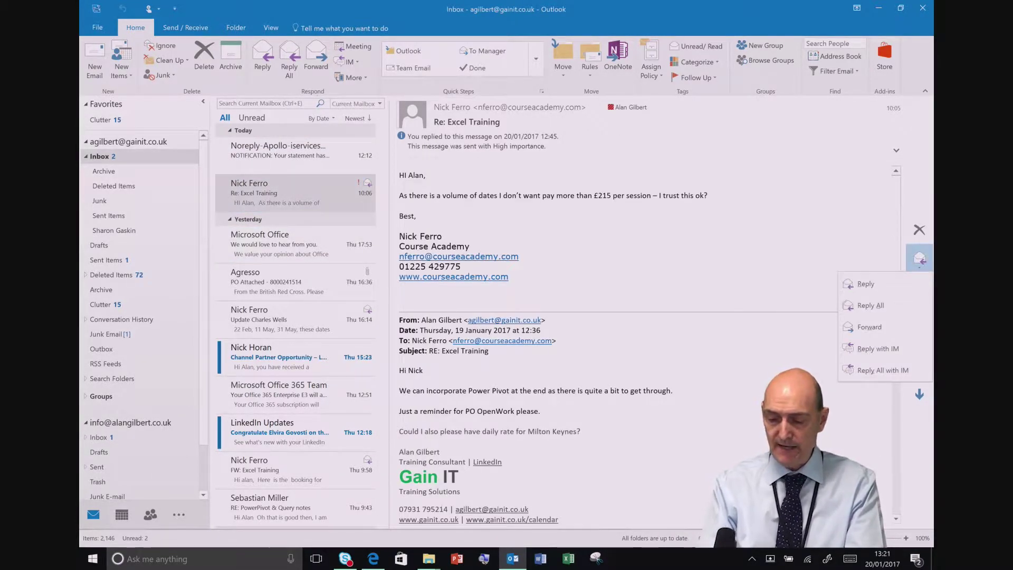
click(856, 285)
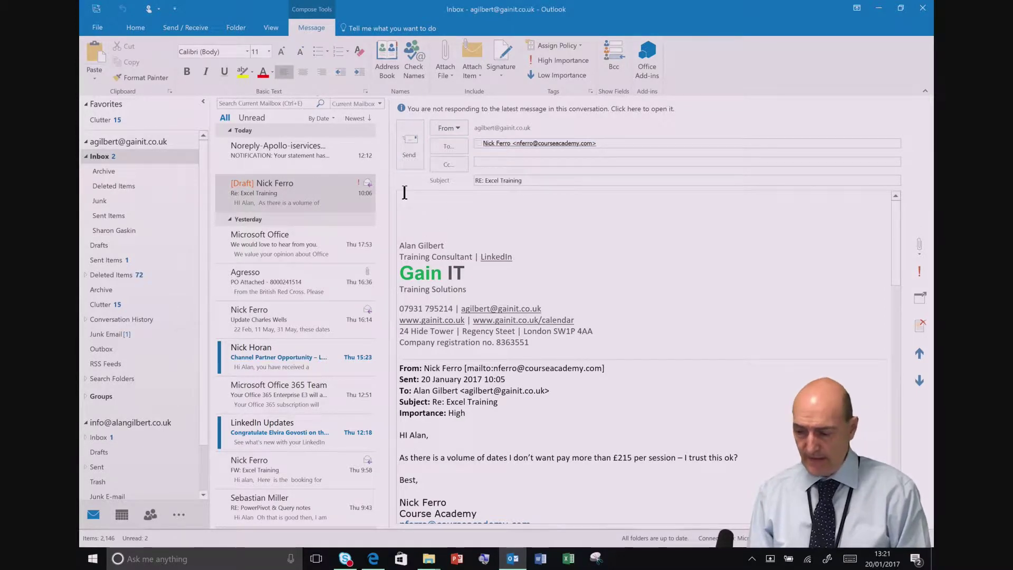
Switch the command spacing back to Mouse mode while the reply stays open.
click(141, 11)
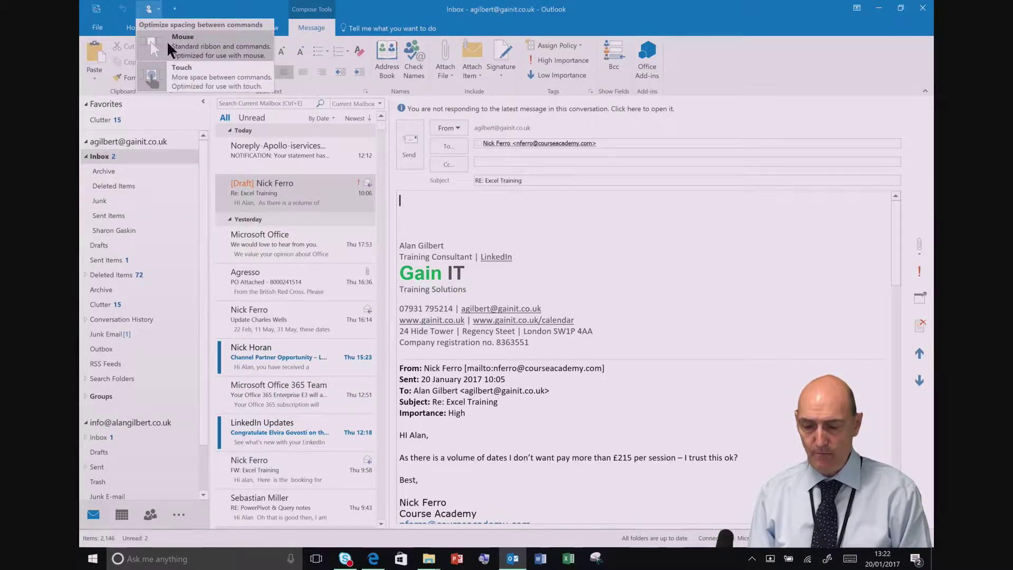
click(166, 41)
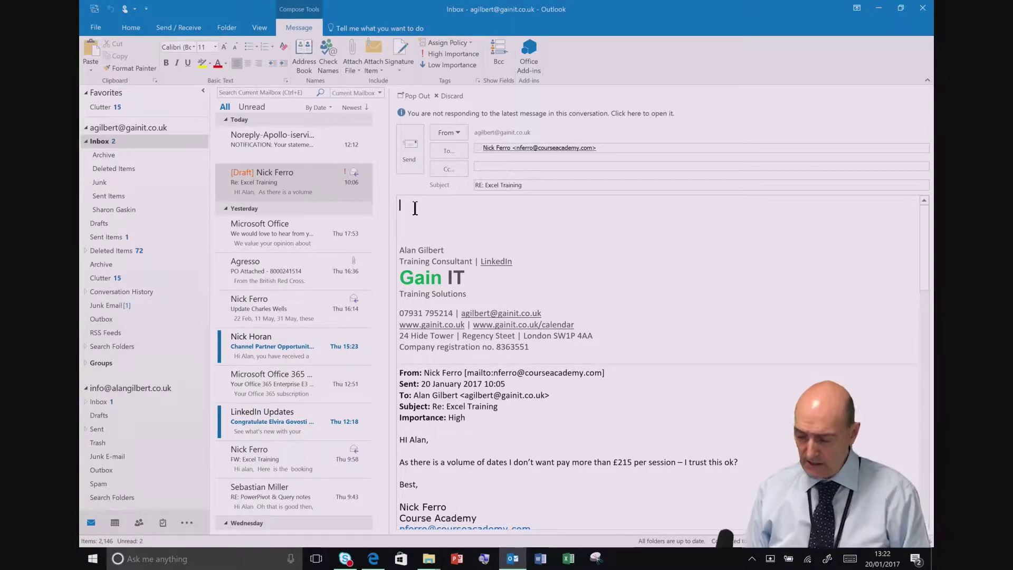
Begin the reply with "Hi" and the recipient's first name, and leave it unsent by opening the "Channel Partner Opportunity" message.
text(Hi )
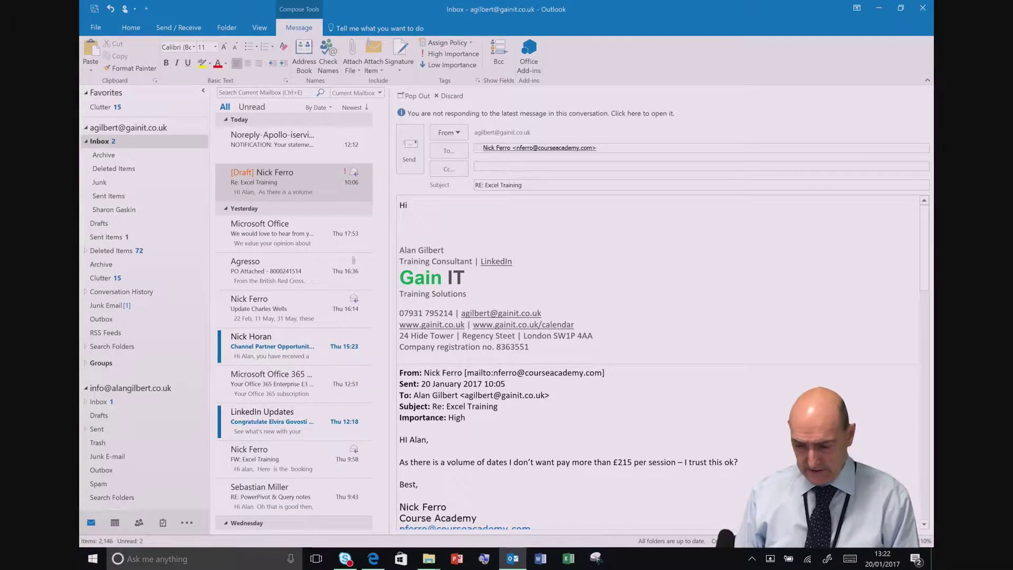
text(Nick)
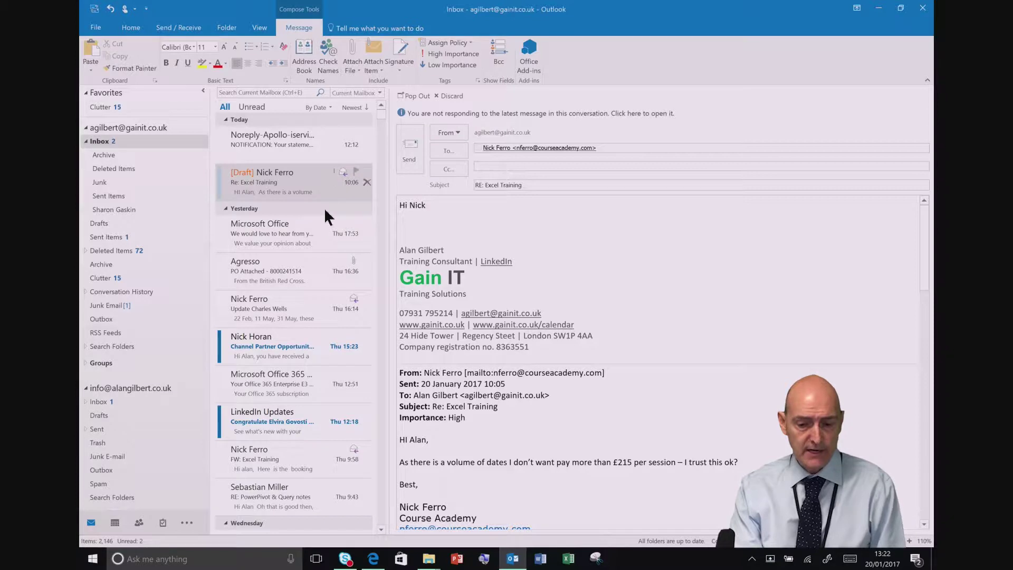
click(267, 333)
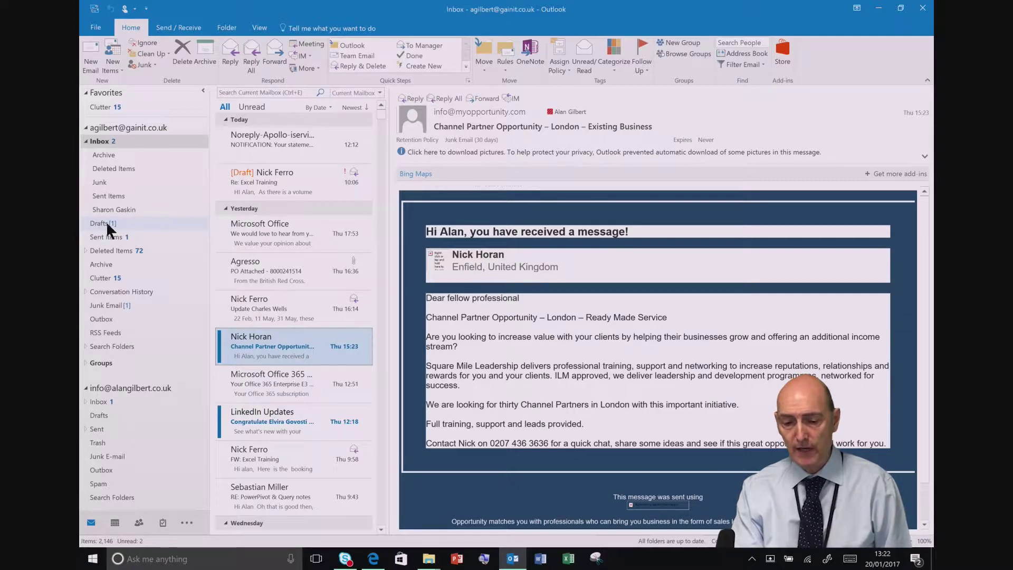
Reopen the unsent reply from the Inbox and the Drafts folder, and pop it out into its own, slightly repositioned window.
click(264, 187)
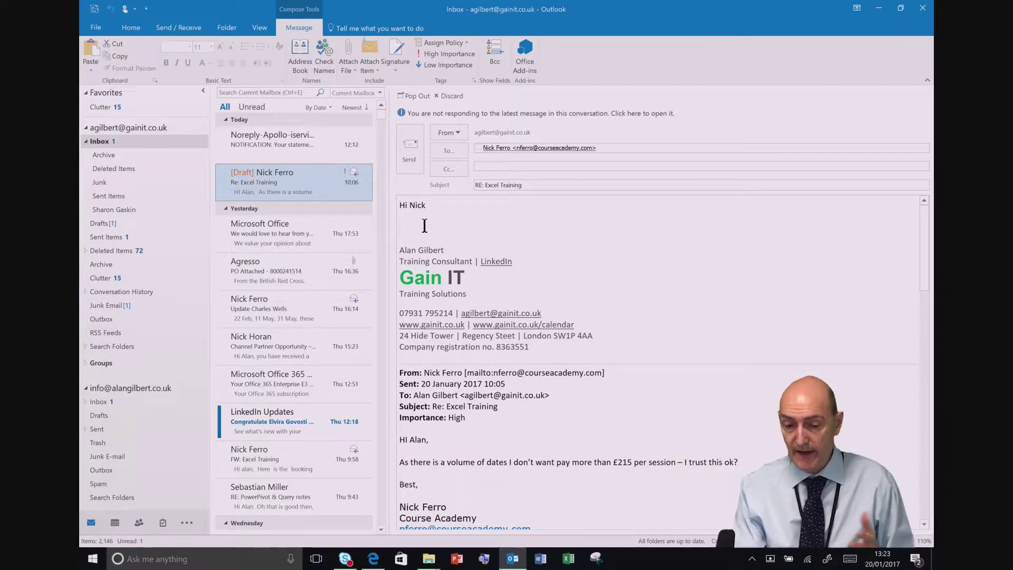
click(122, 222)
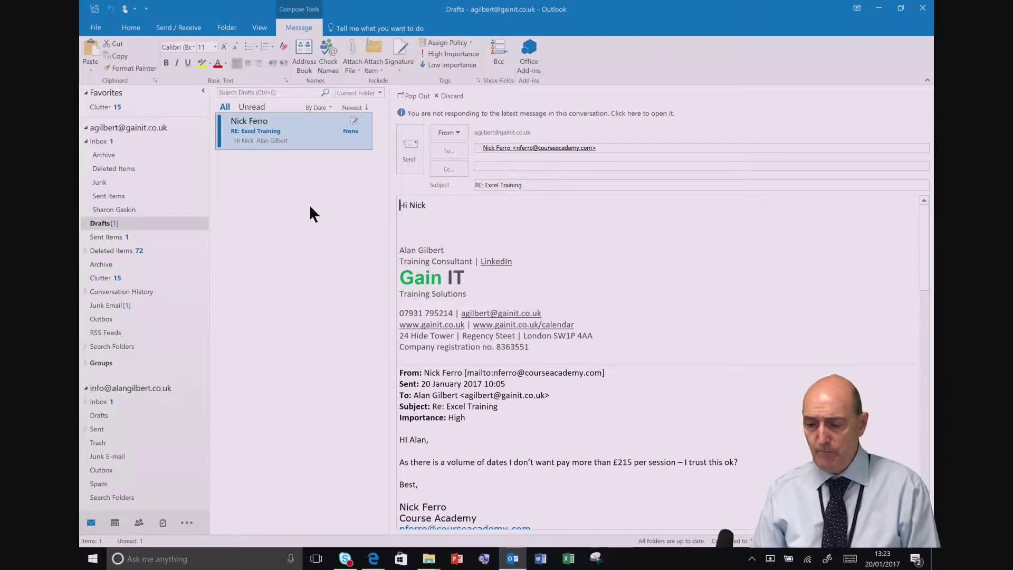
click(418, 95)
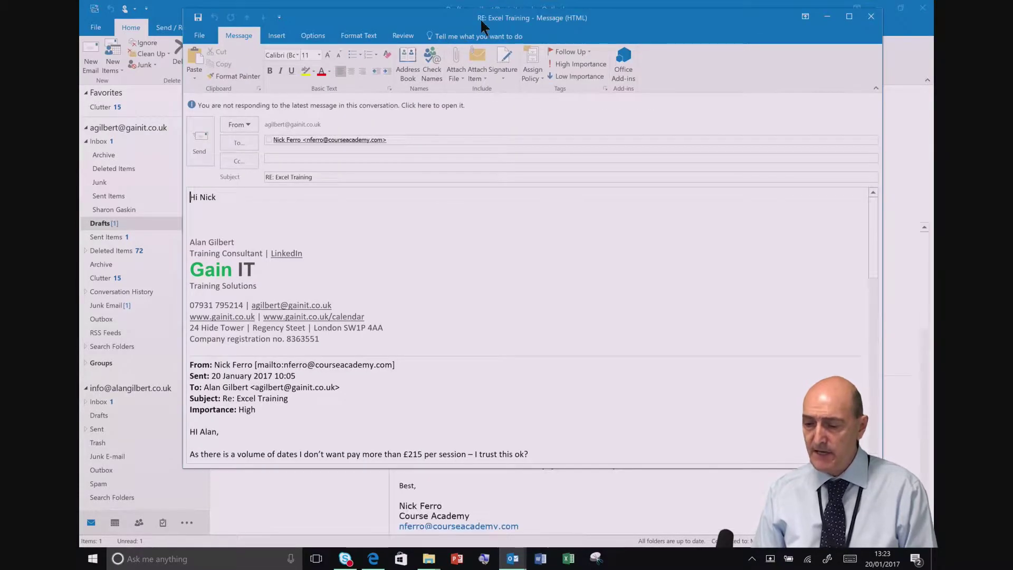
drag(443, 18, 432, 37)
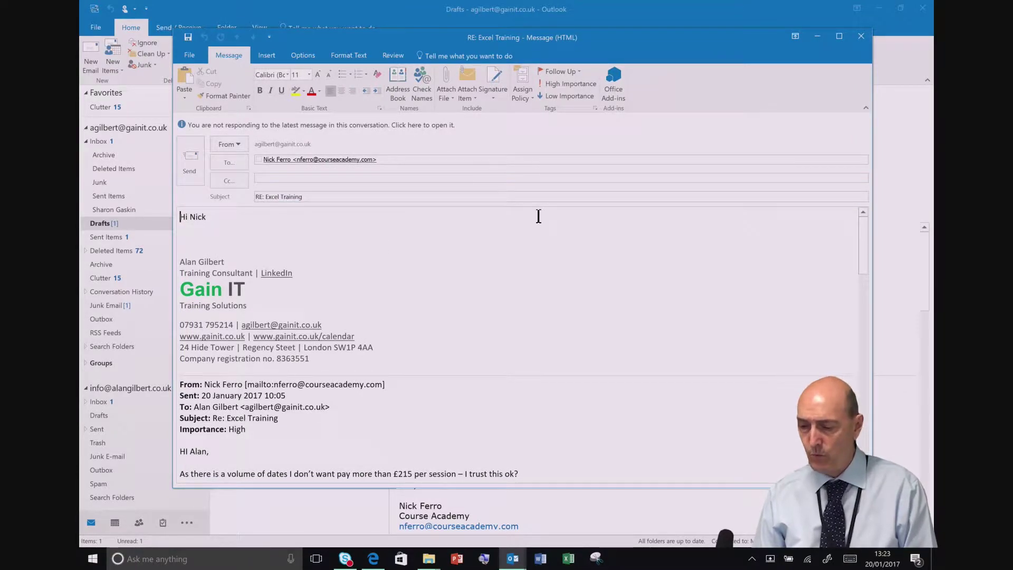
Close the popped-out draft, and reopen and close it once more from the Drafts list.
click(859, 38)
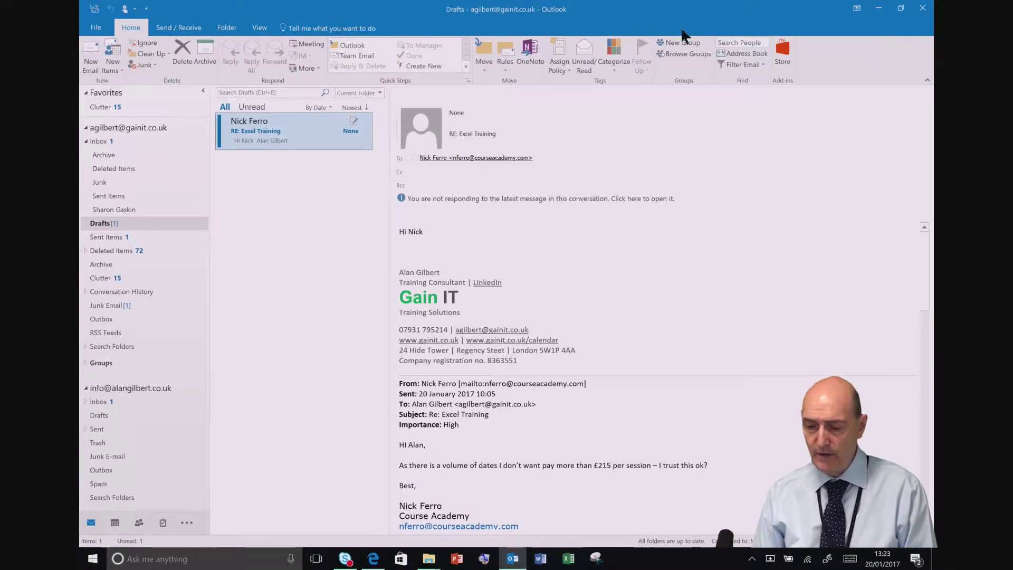
double_click(257, 130)
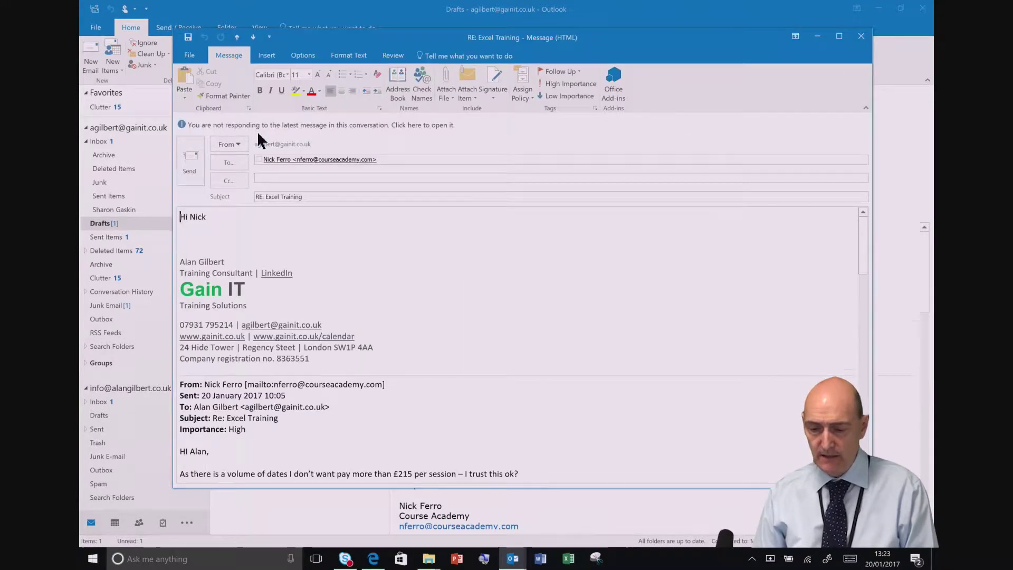
click(861, 36)
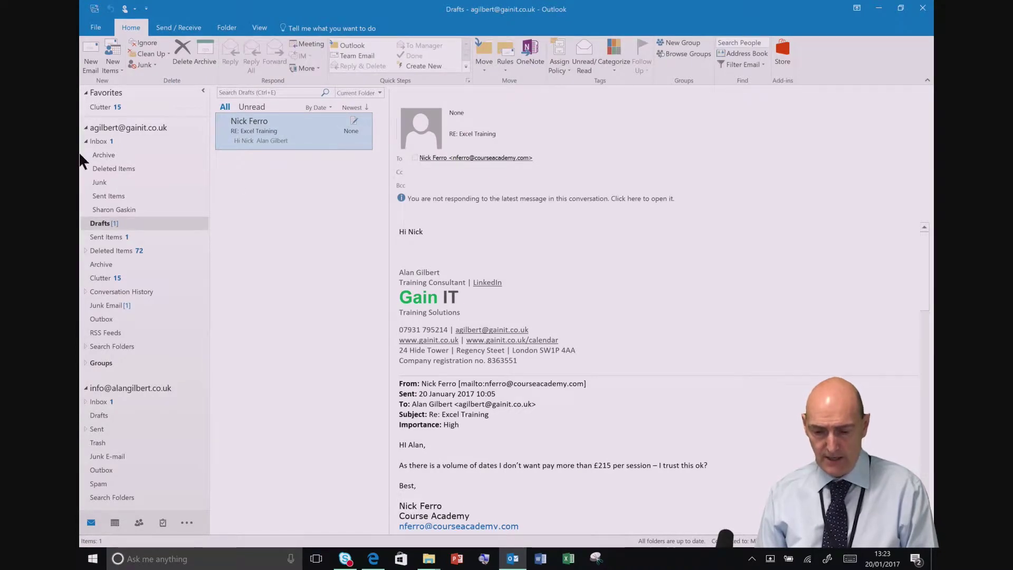
Return to the Inbox and discard the draft reply to "Re: Excel Training".
click(98, 143)
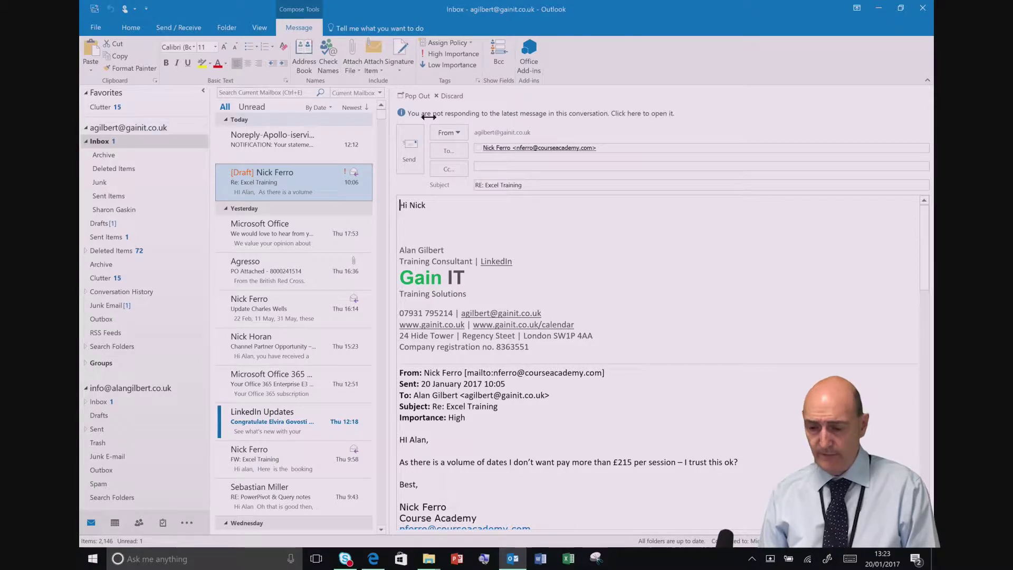
click(451, 96)
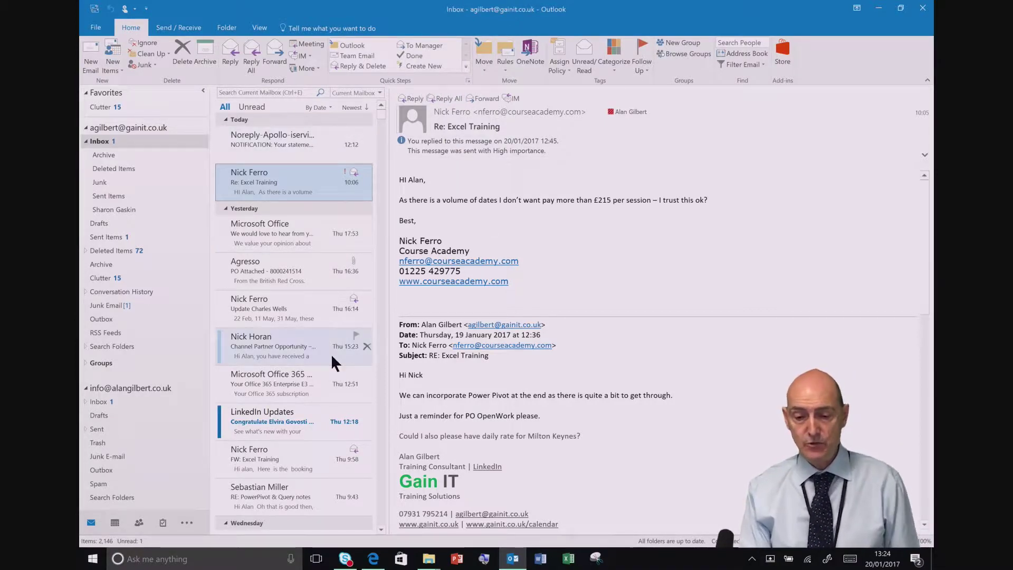
Find the related messages in the conversation of the "Re: Excel Training" message, review them and close the search.
right_click(274, 182)
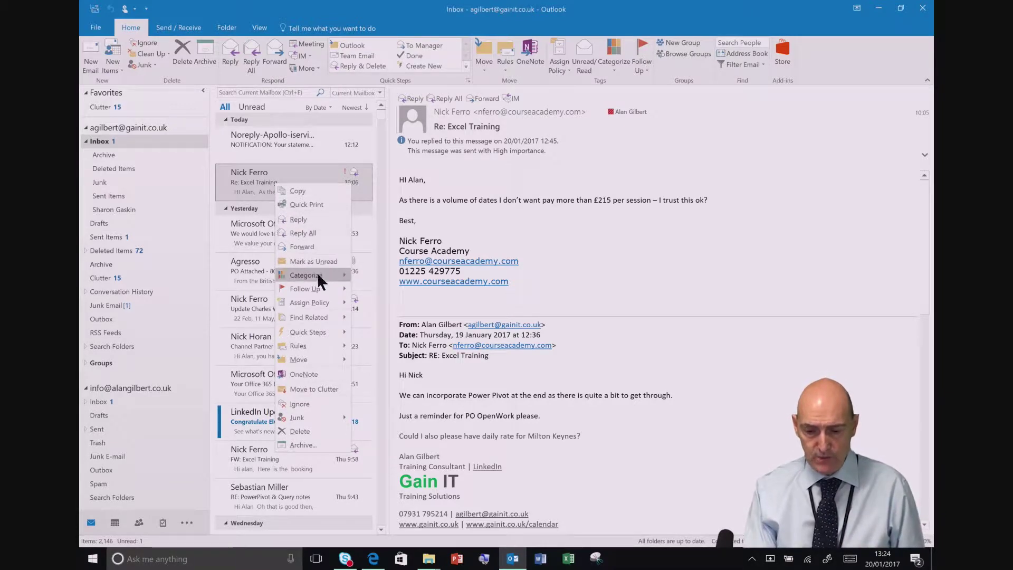
mouse_move(326, 317)
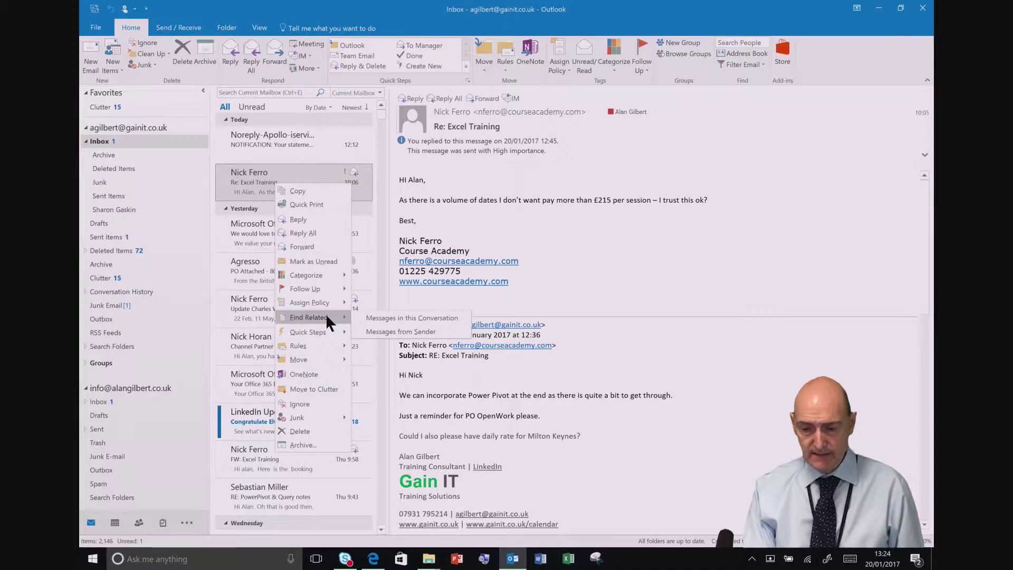
click(367, 318)
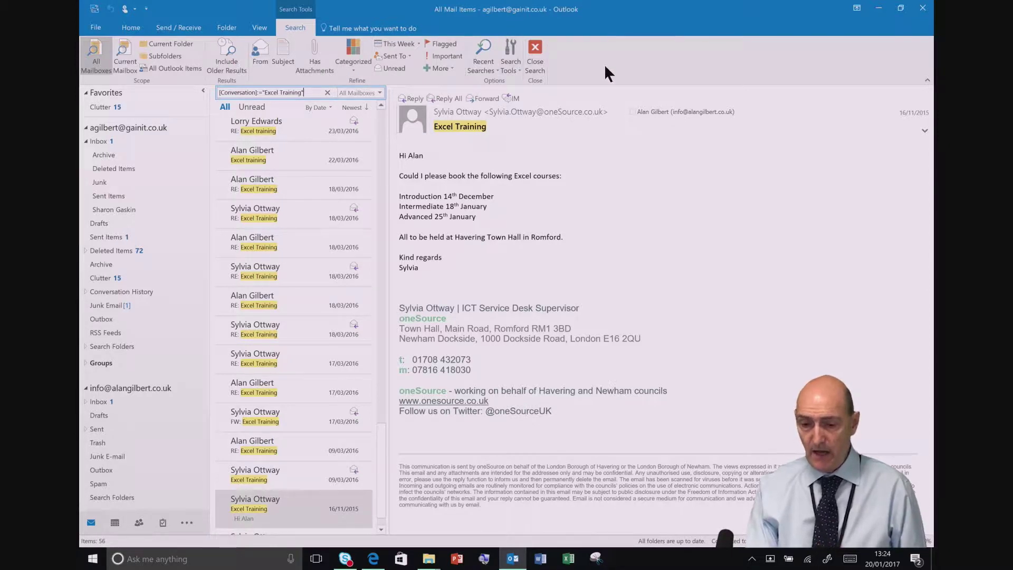
click(538, 61)
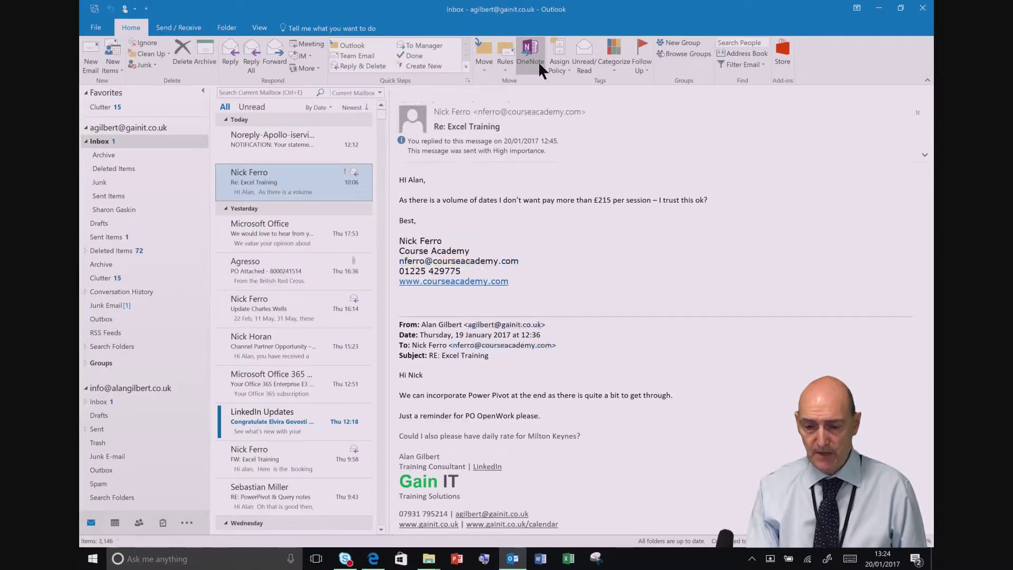
Find all messages from the sender of "Re: Excel Training", review them and clear the search.
right_click(255, 176)
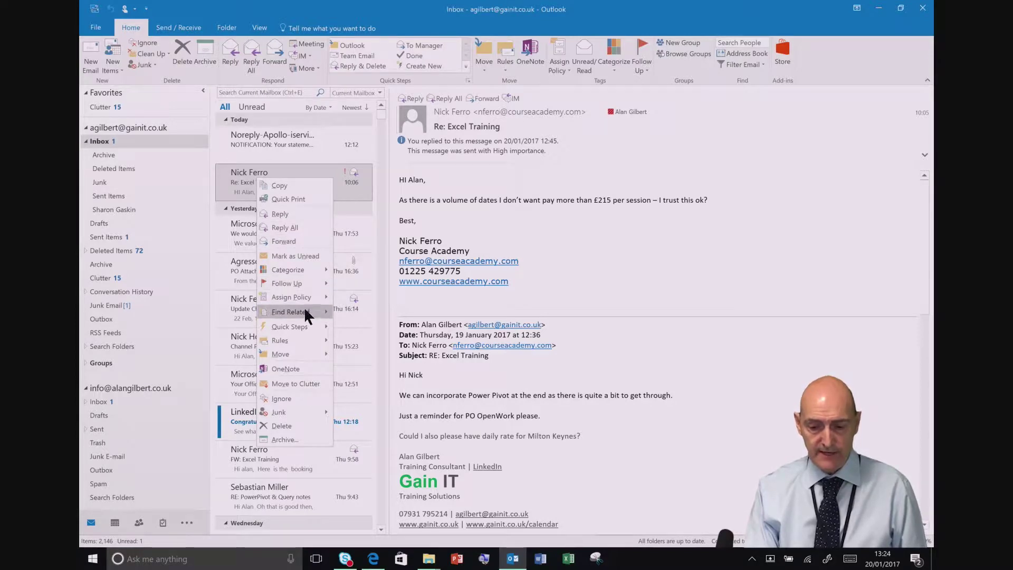
mouse_move(304, 311)
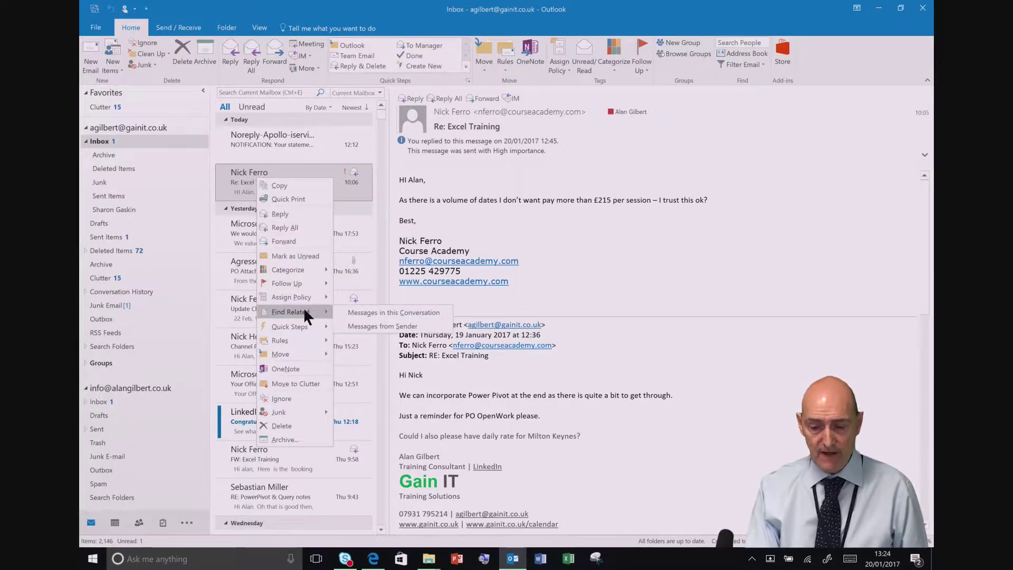
click(351, 326)
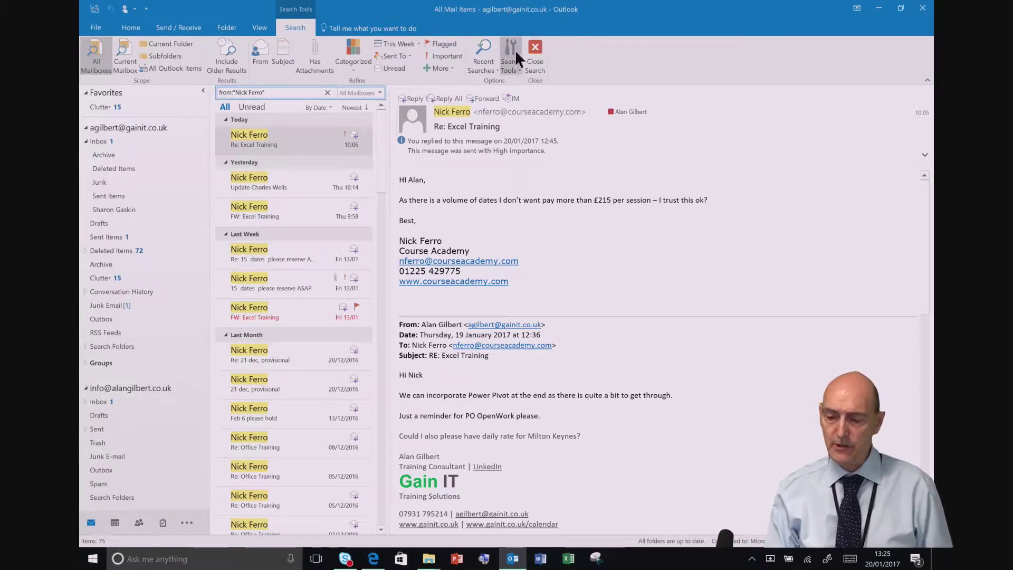
click(327, 94)
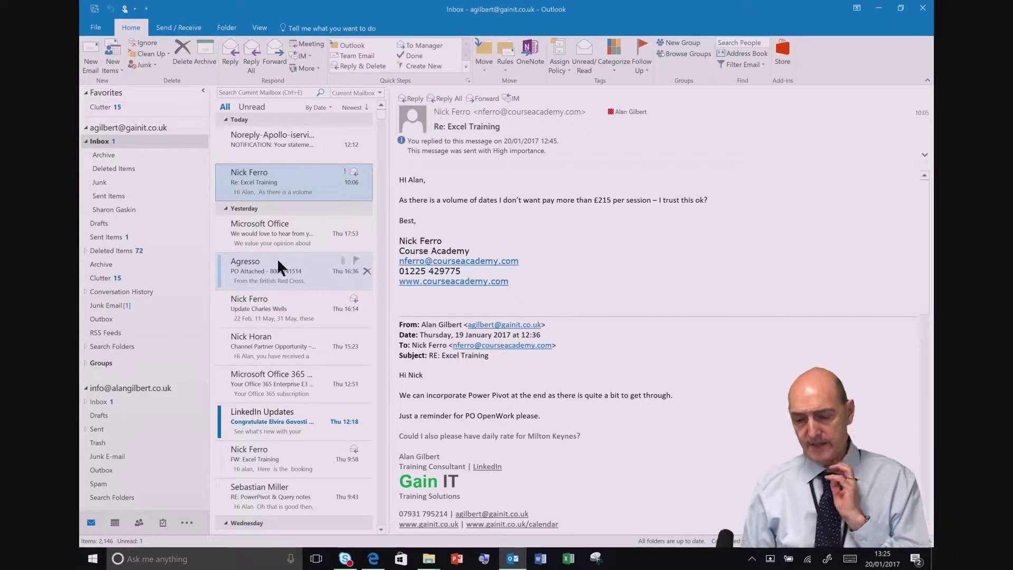
Rerun the recent search for a sender's surname in the current mailbox, and replace it with a search for another contact's first name.
click(248, 94)
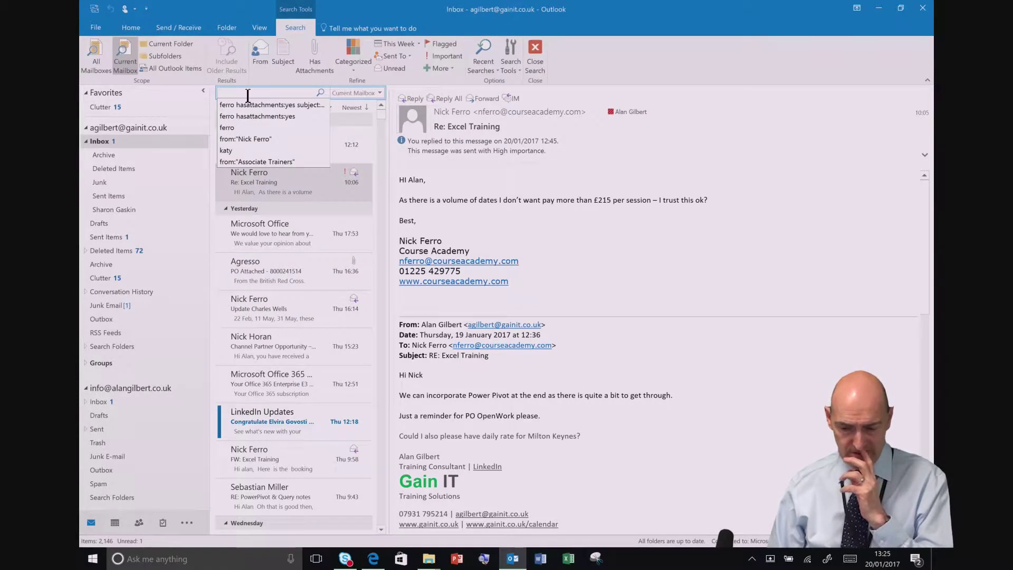
click(230, 127)
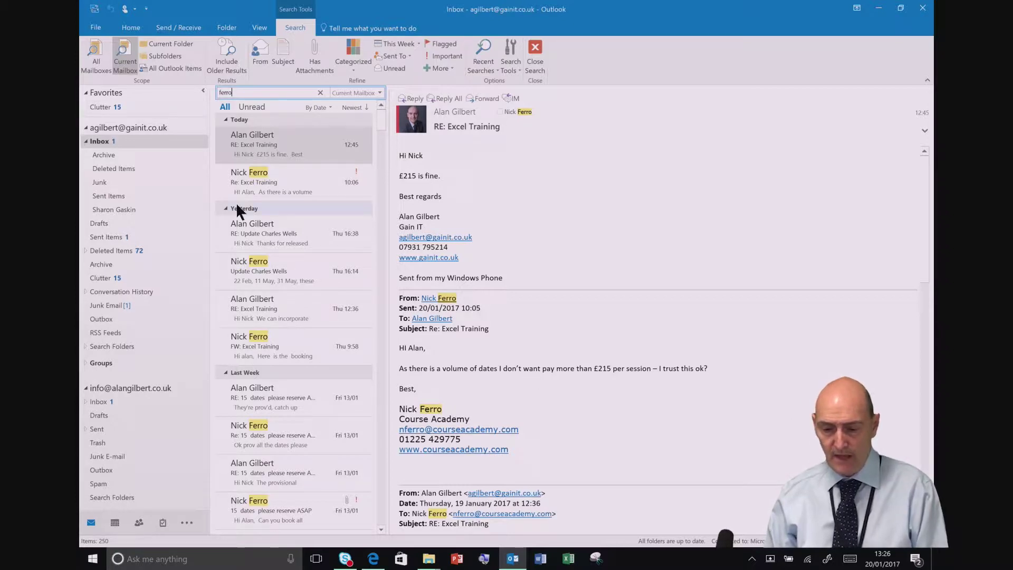
drag(243, 92, 193, 87)
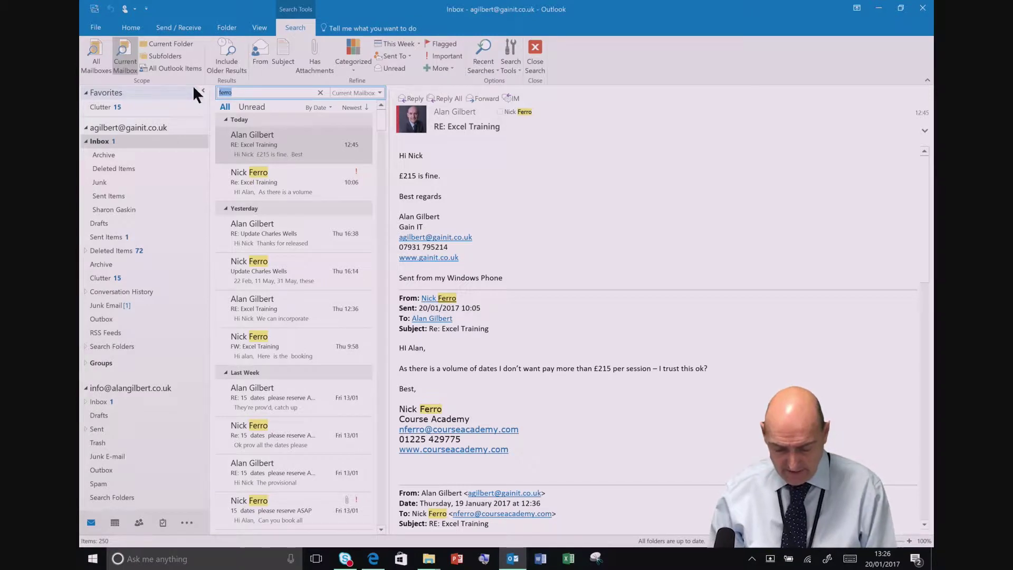
text(Helen)
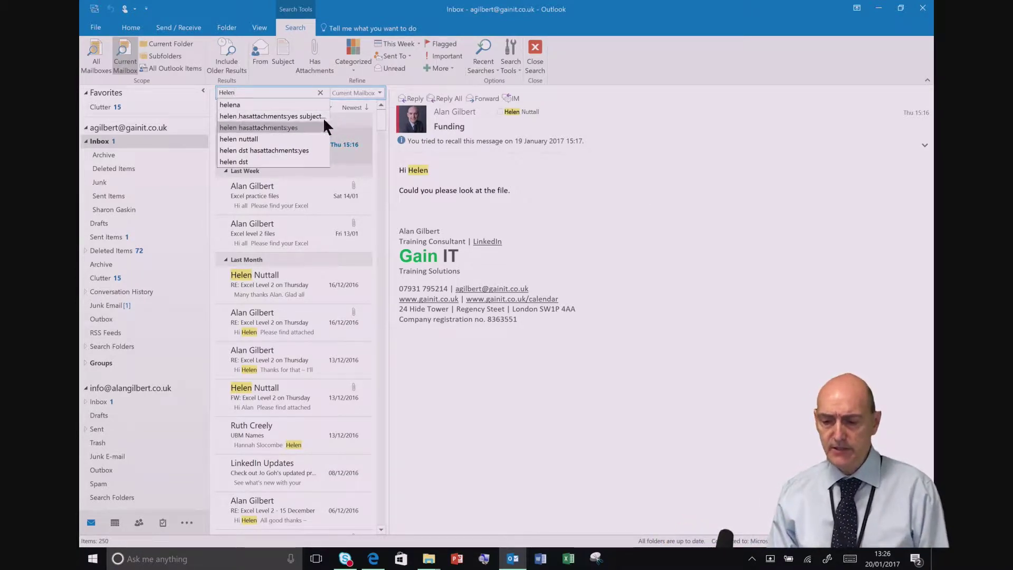
Widen the name search's scope to All Mailboxes, and narrow it to Current Folder.
click(378, 89)
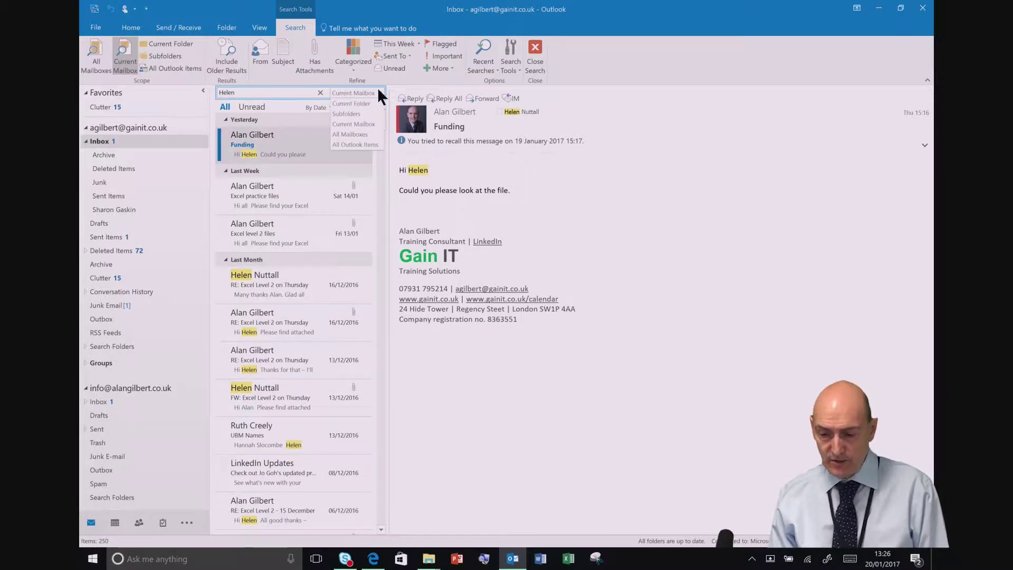
click(364, 134)
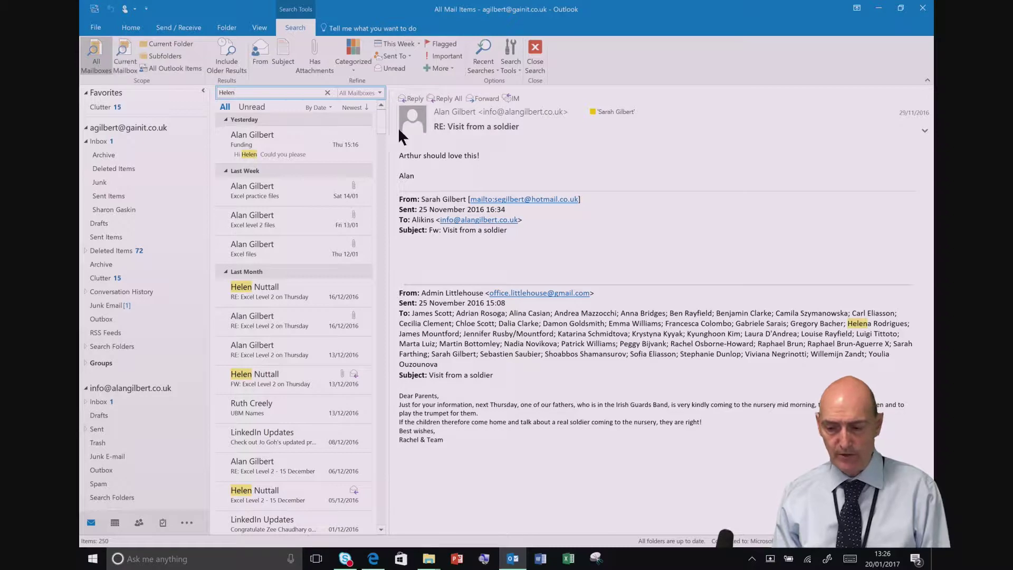
click(377, 93)
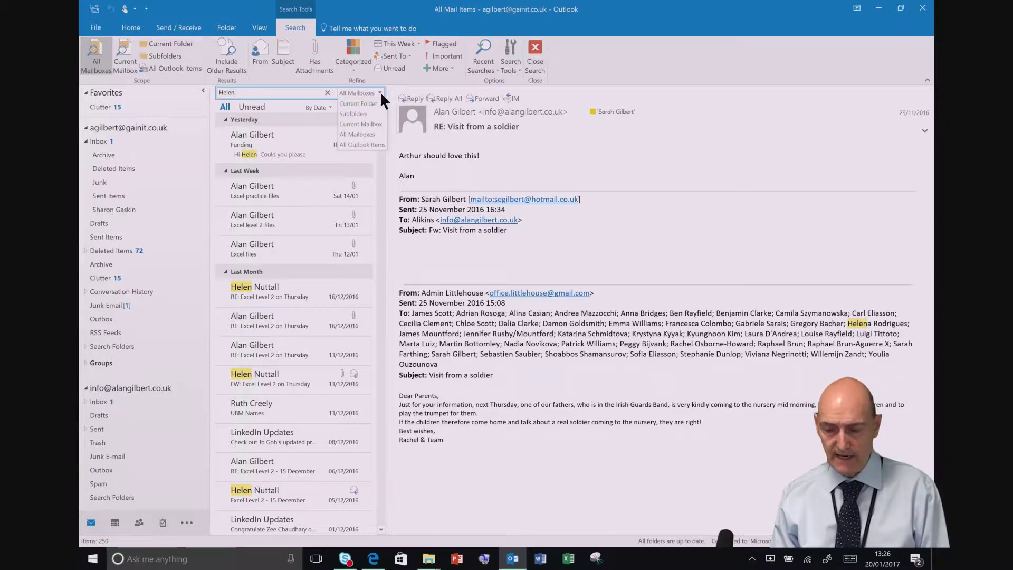
click(372, 103)
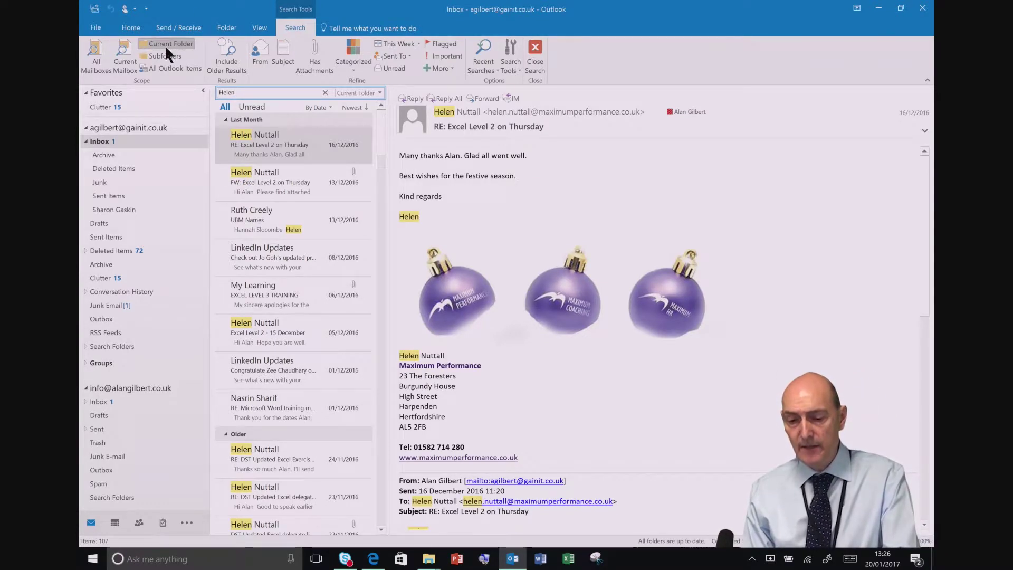
Clear the name search and open the first account's main Sent Items folder.
click(326, 94)
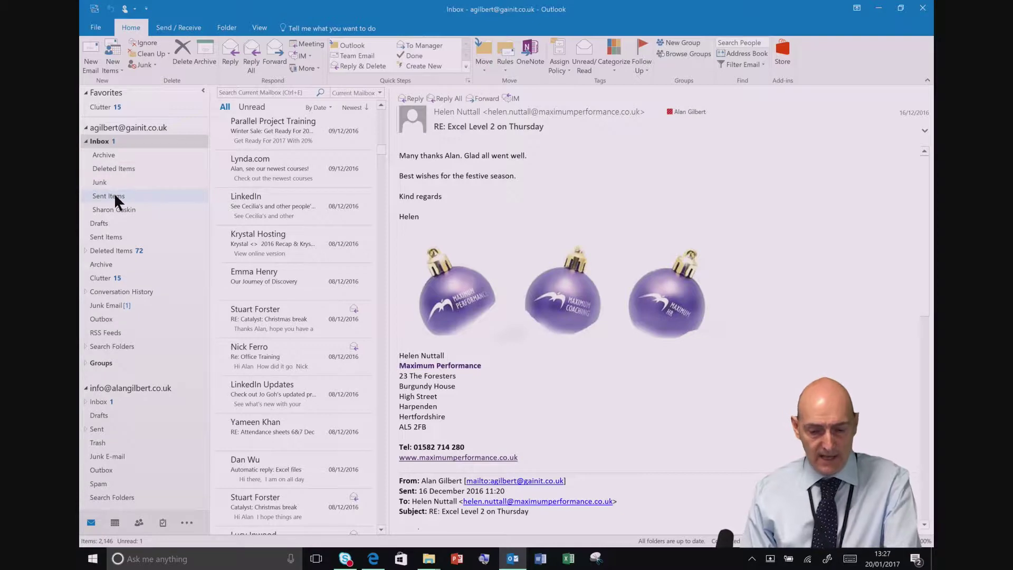
click(110, 237)
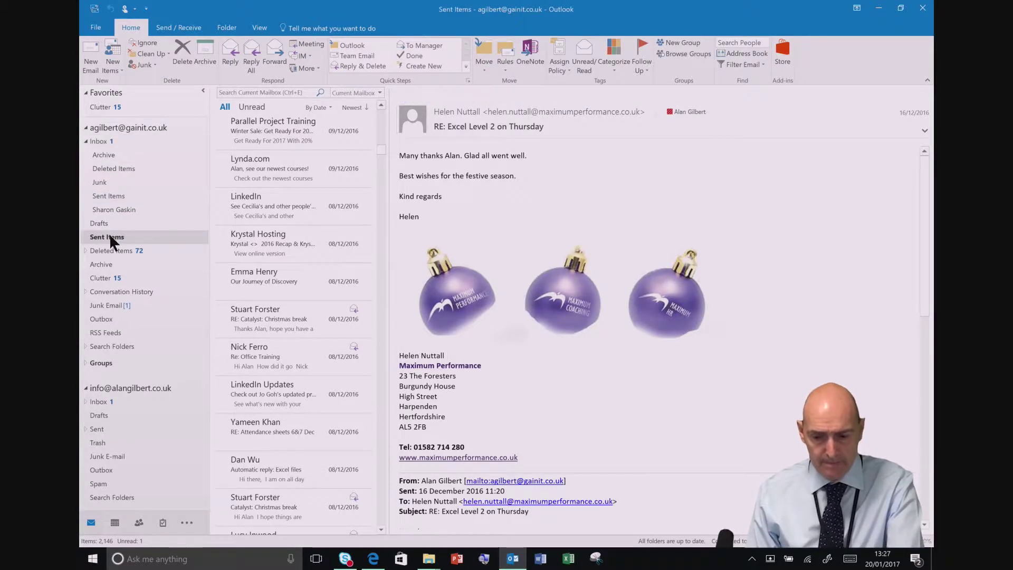
Search the Sent Items folder for a contact's first name, and close the search.
click(240, 92)
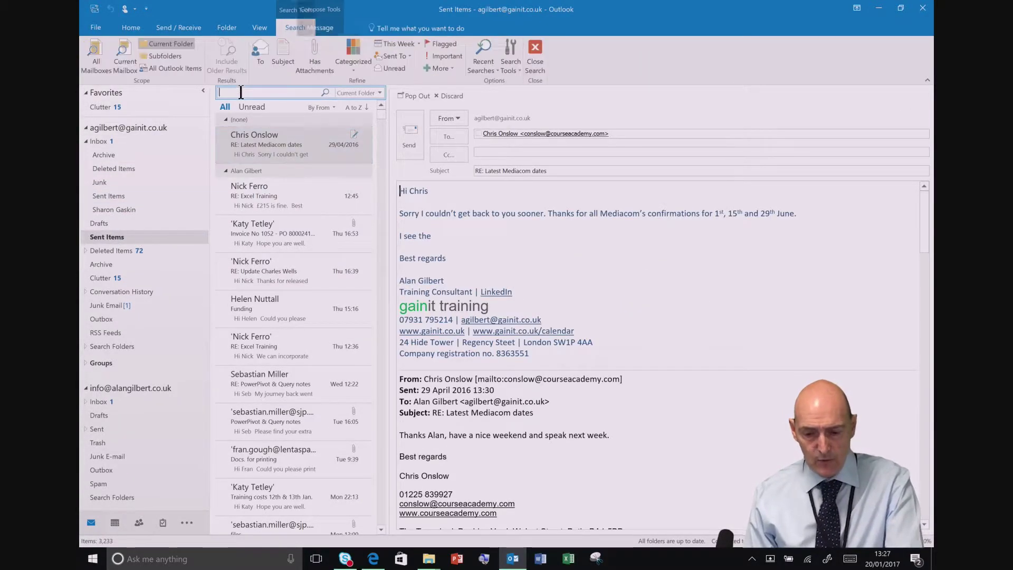
text(helen)
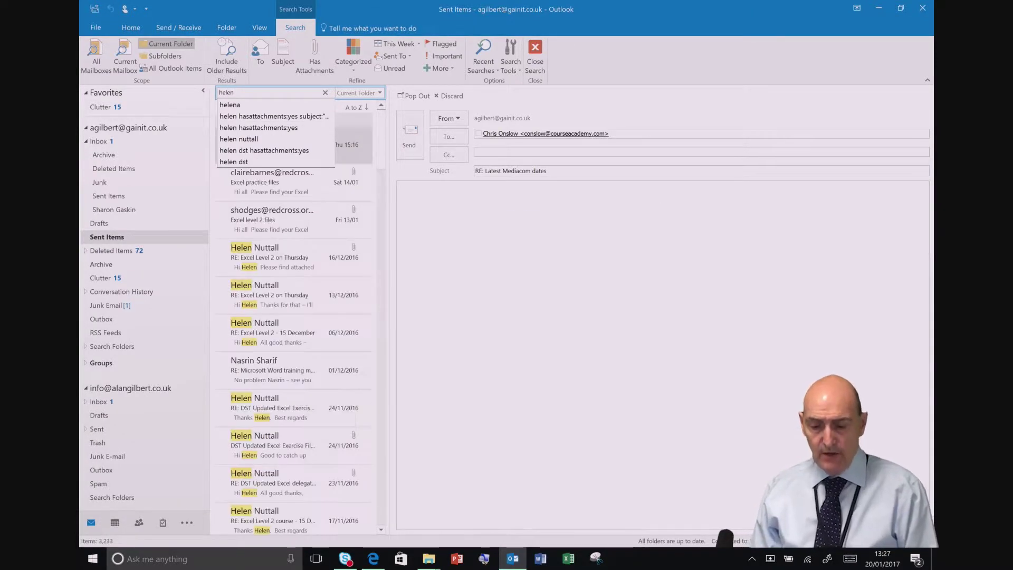
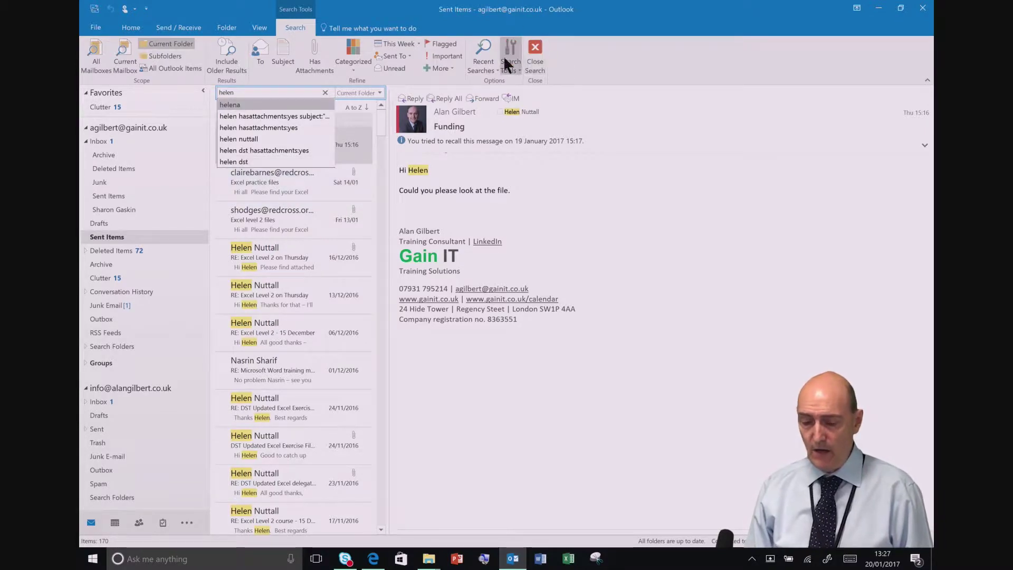
click(530, 55)
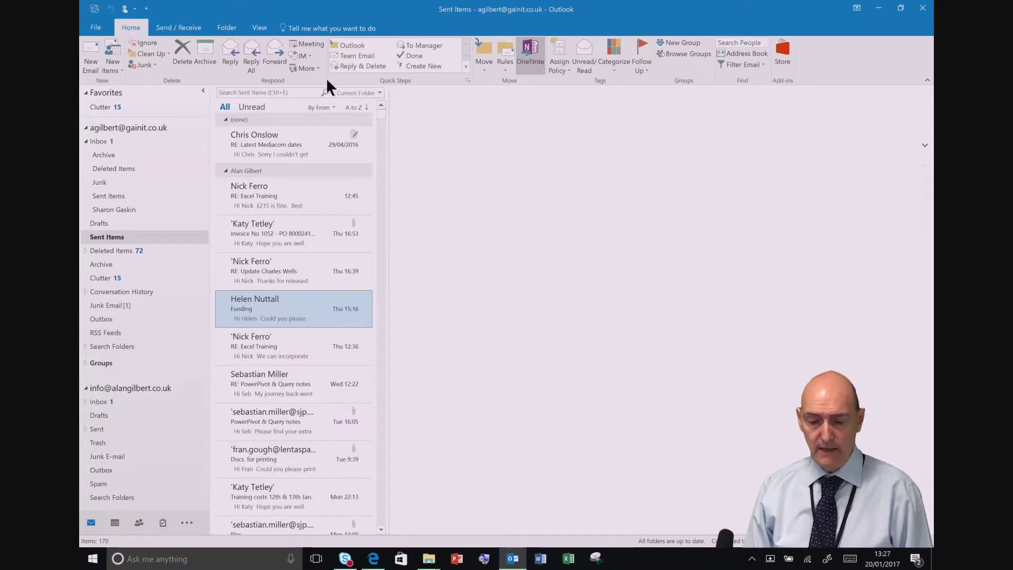
Search the current mailbox from the first account's Inbox for the same first name, limited to messages with attachments.
click(107, 140)
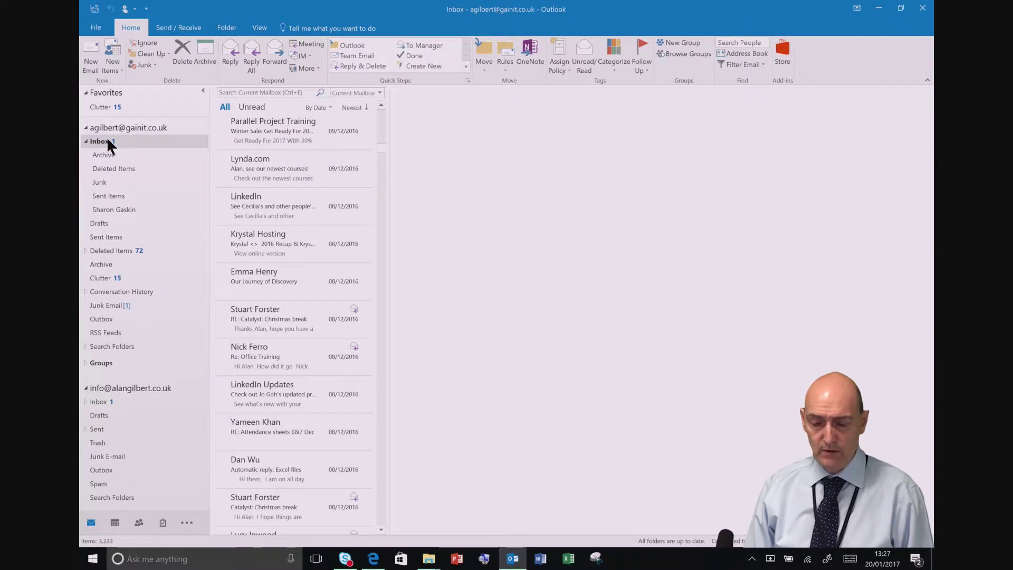
click(234, 92)
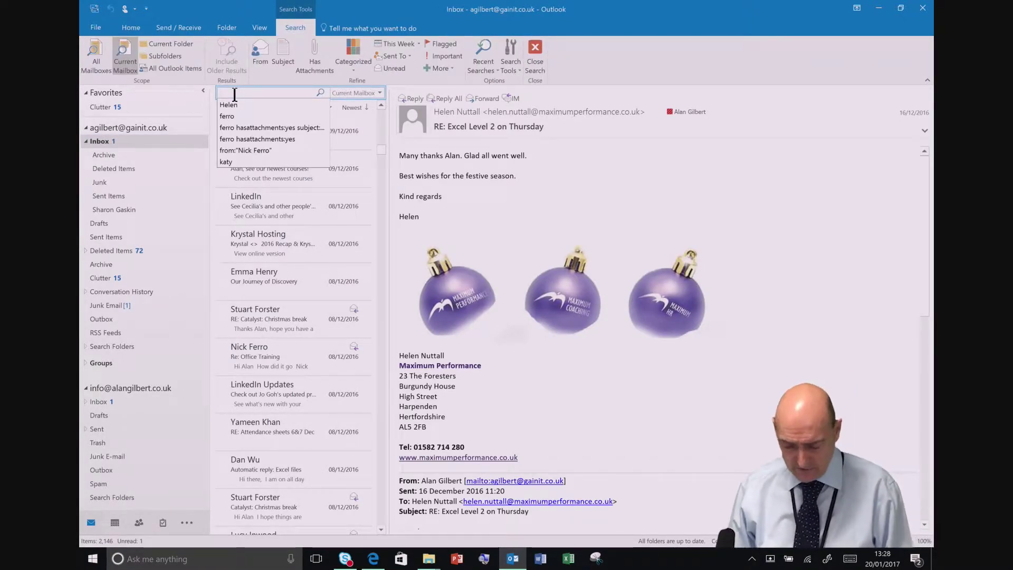
text(helen)
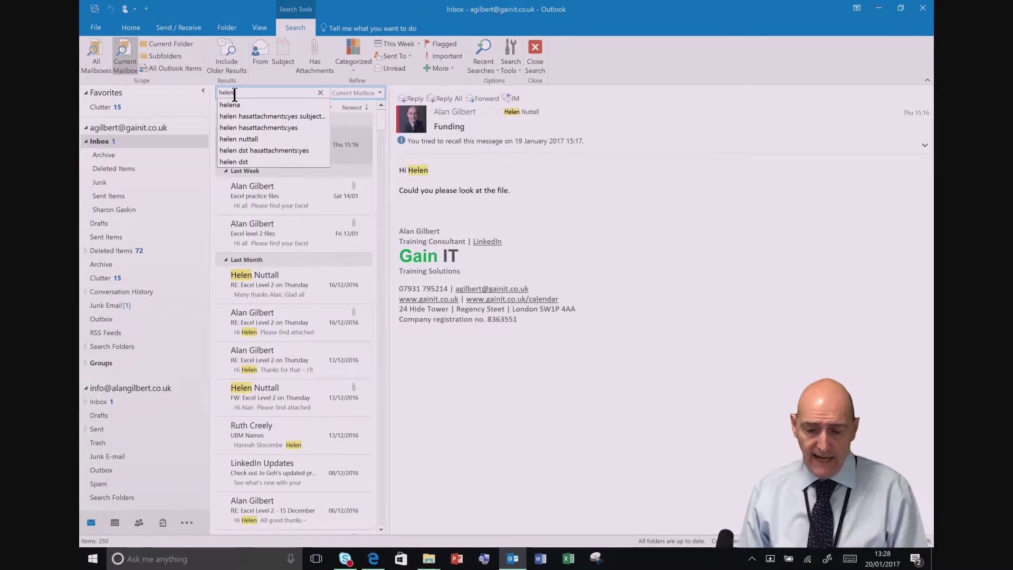
click(313, 62)
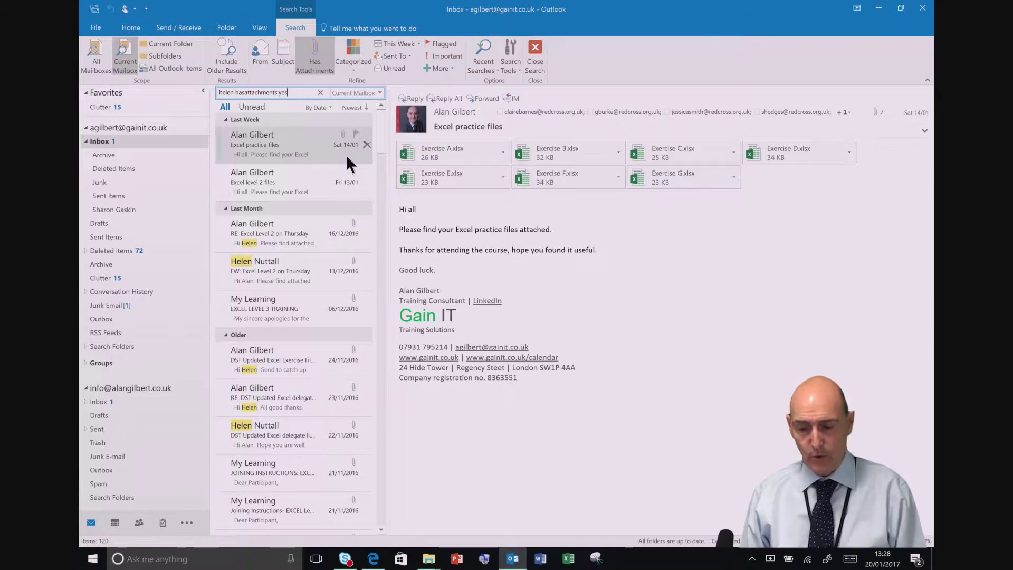
drag(324, 141, 334, 142)
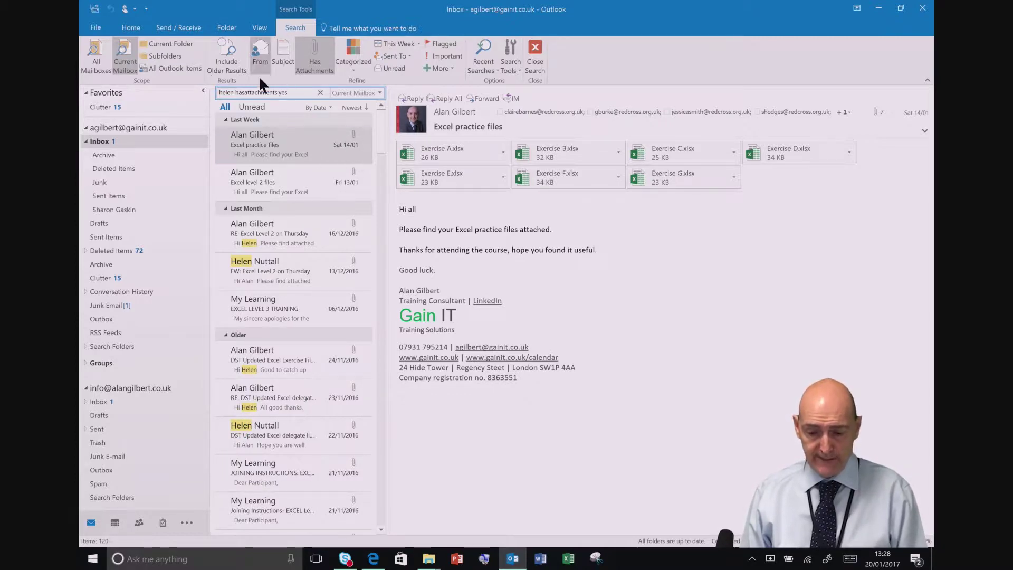
Narrow the attachment search to messages with "level 3" in the subject.
click(280, 60)
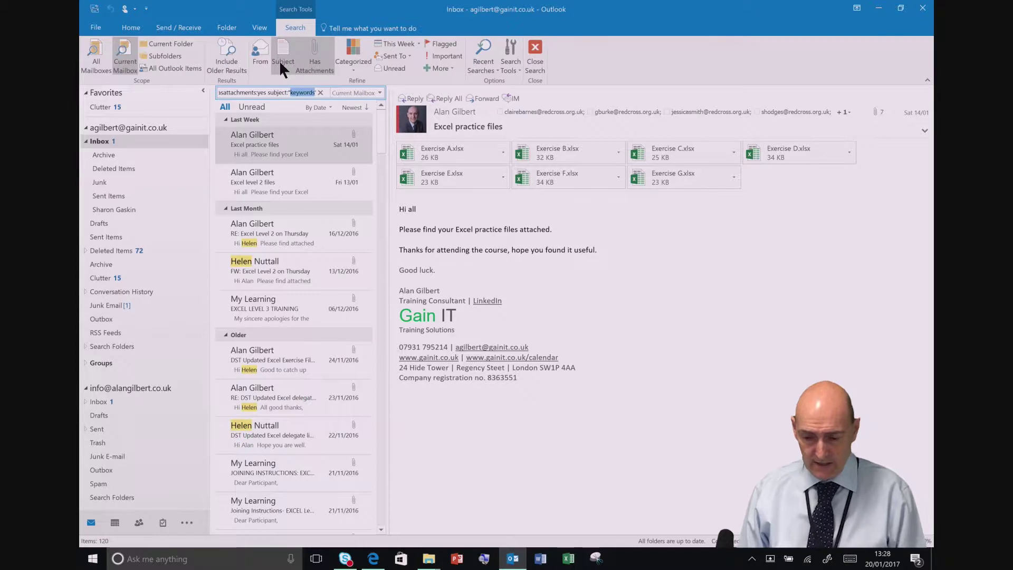
text(le)
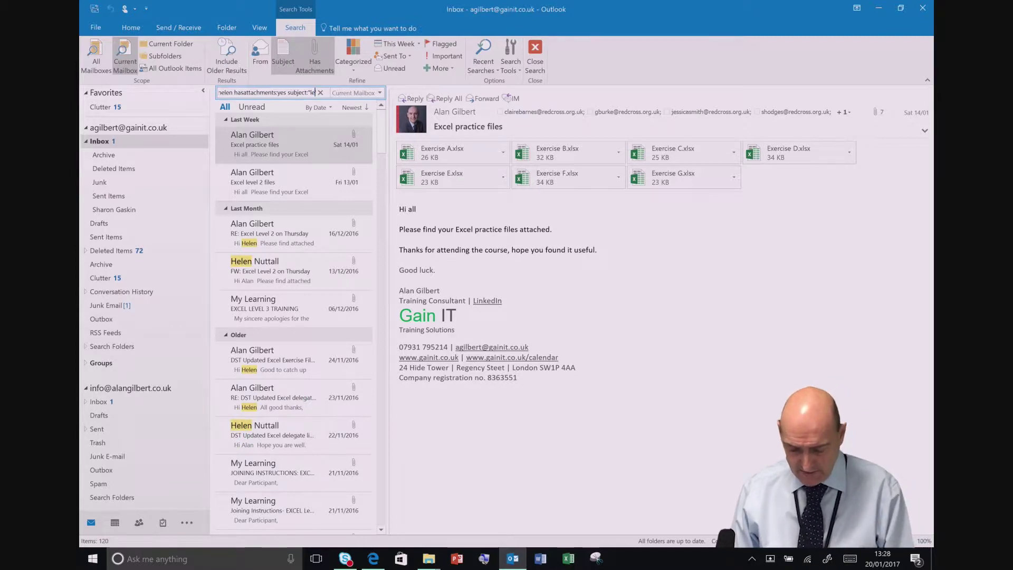
text(vel 3)
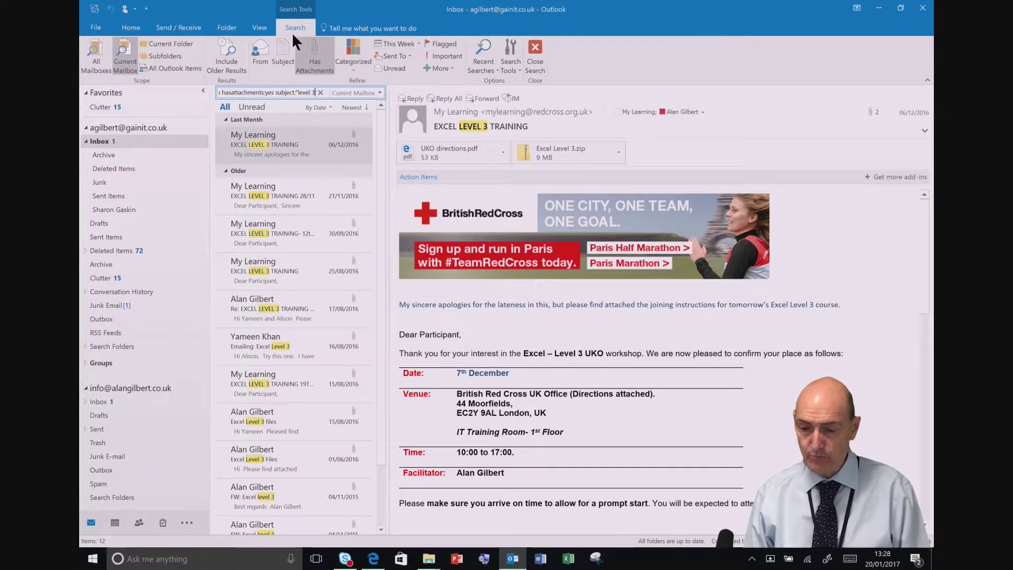
Restrict the search to messages received Last Month, and change the period to Last Year.
click(419, 44)
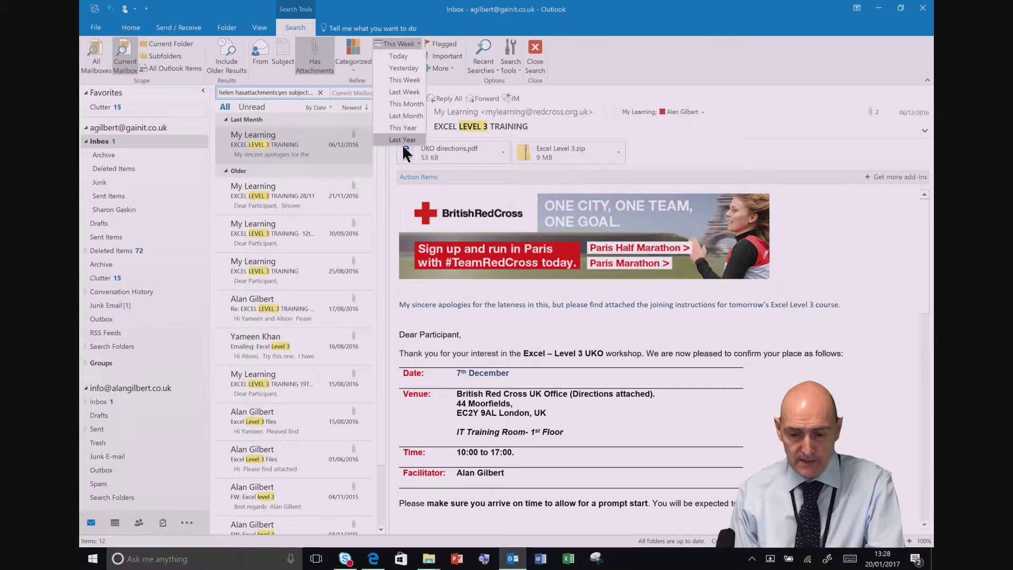
click(410, 116)
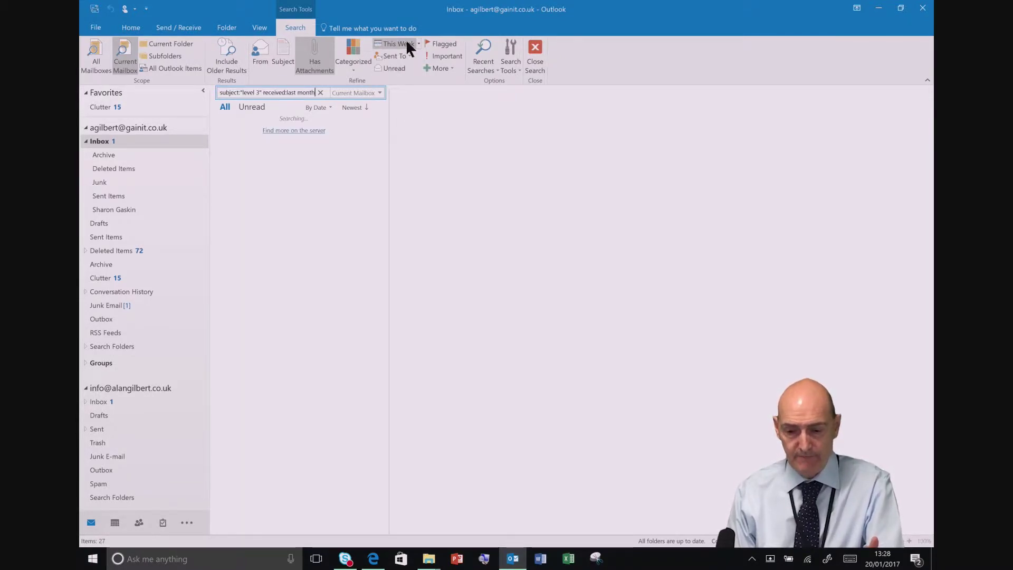
click(419, 40)
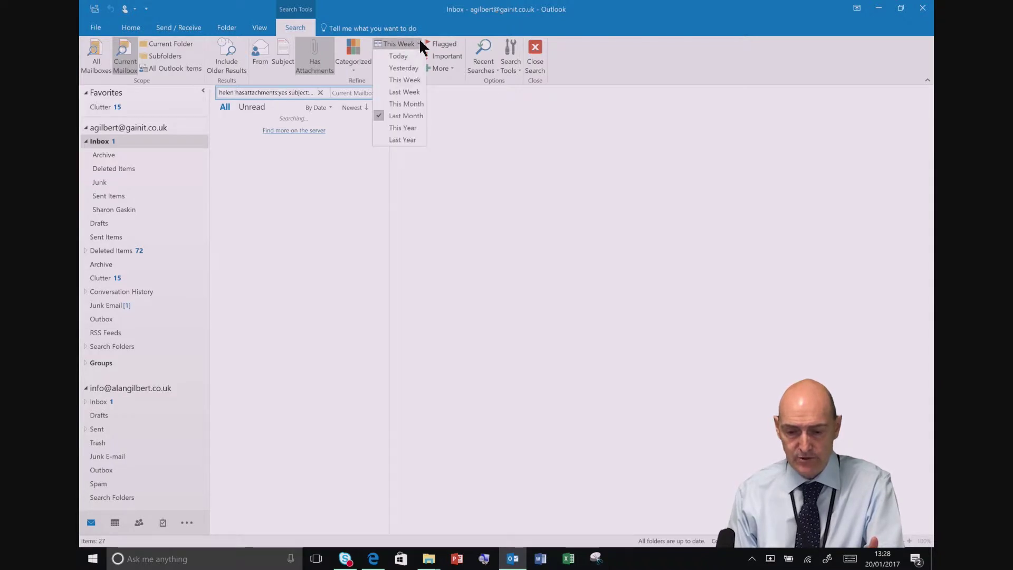
click(399, 141)
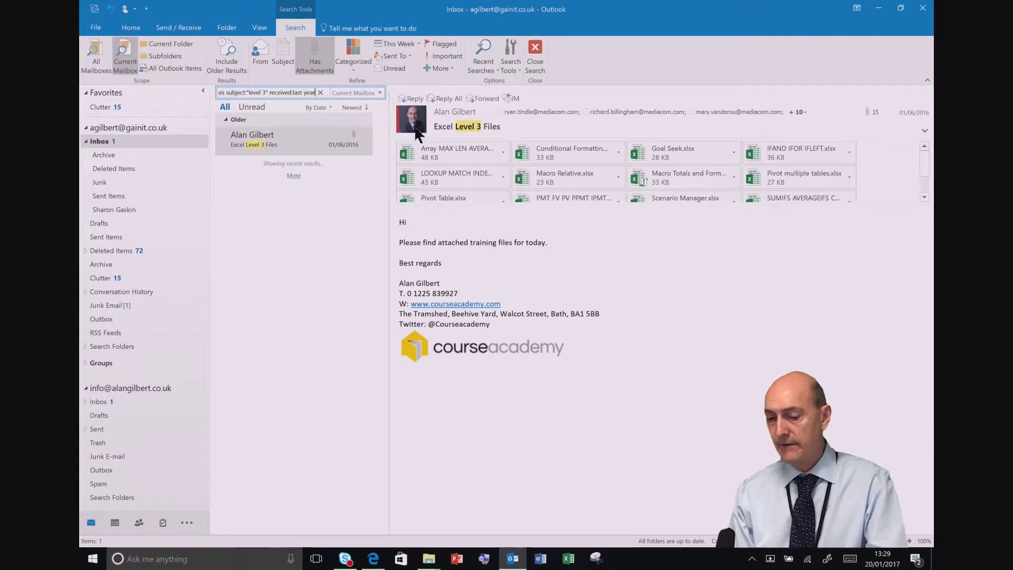
Review the additional search properties available for refining results, and close the search.
click(444, 67)
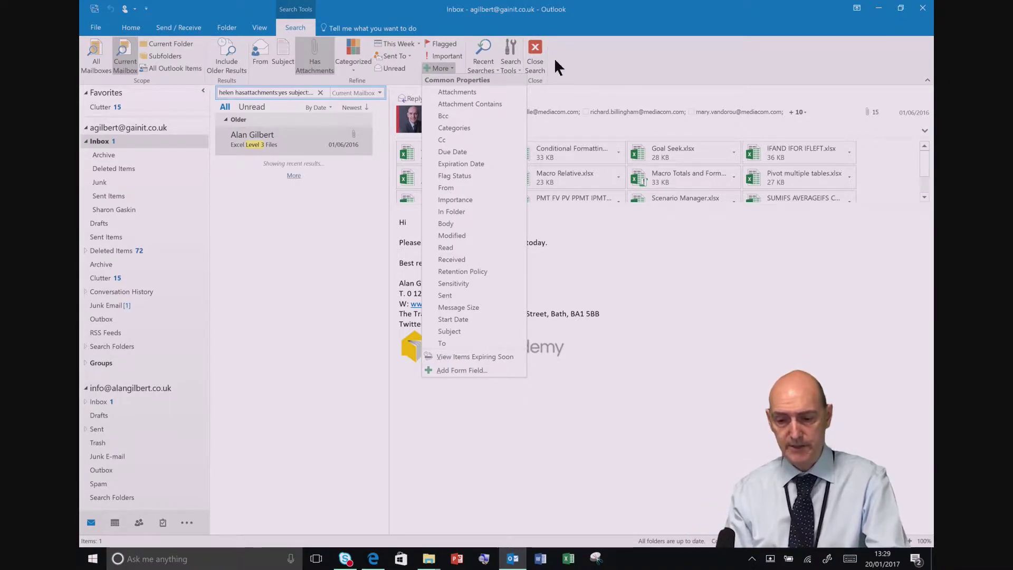
click(535, 52)
click(535, 52)
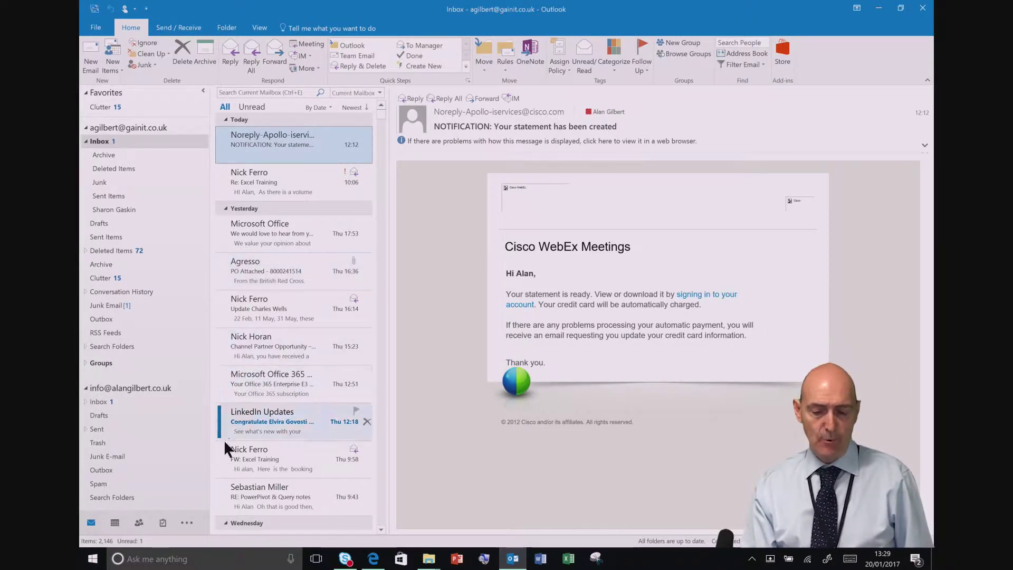
Peek at the calendar for 28 January 2017, open that day's workshop appointment to view it, and close it.
mouse_move(115, 521)
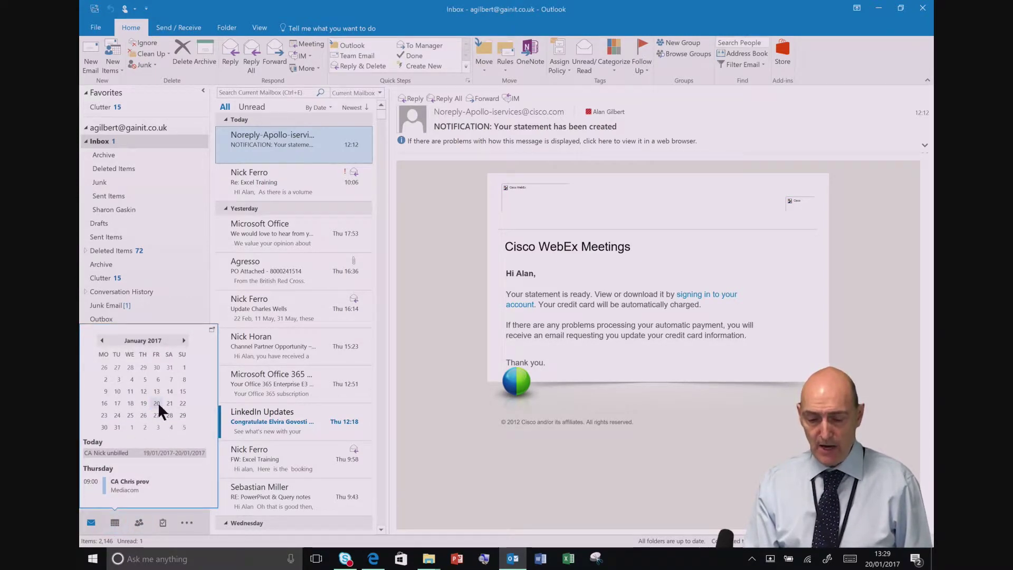
mouse_move(121, 481)
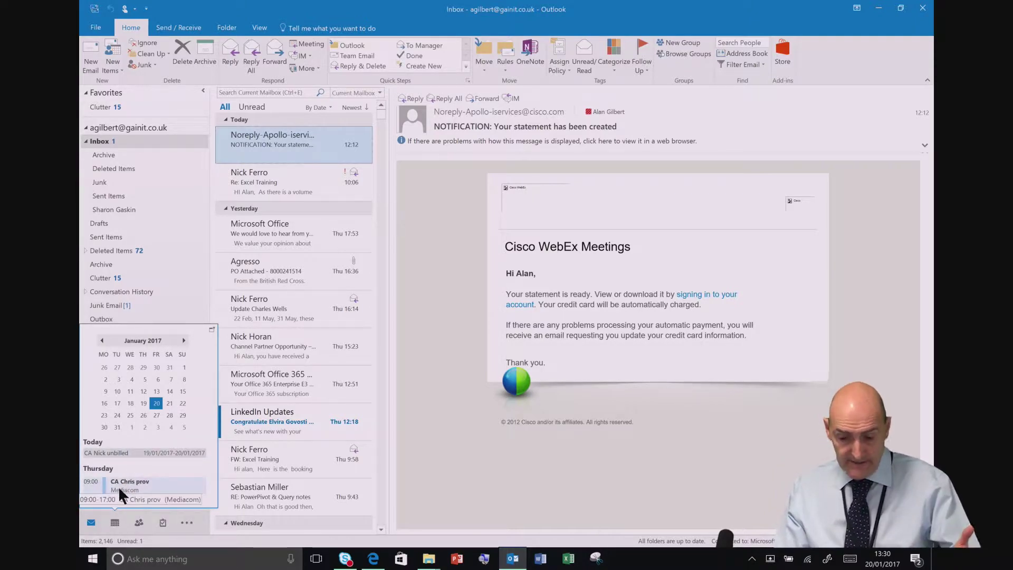
click(169, 414)
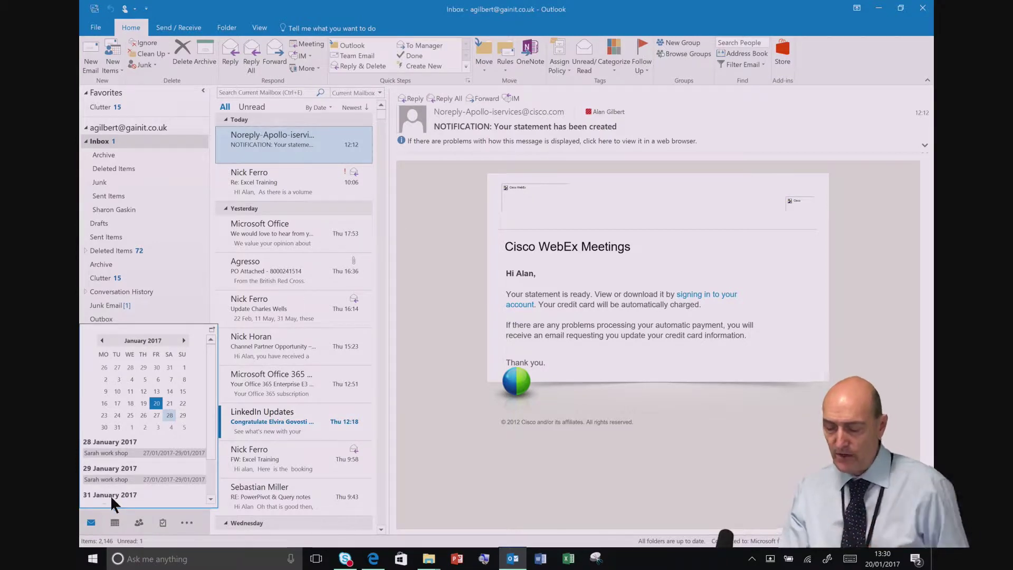
double_click(109, 452)
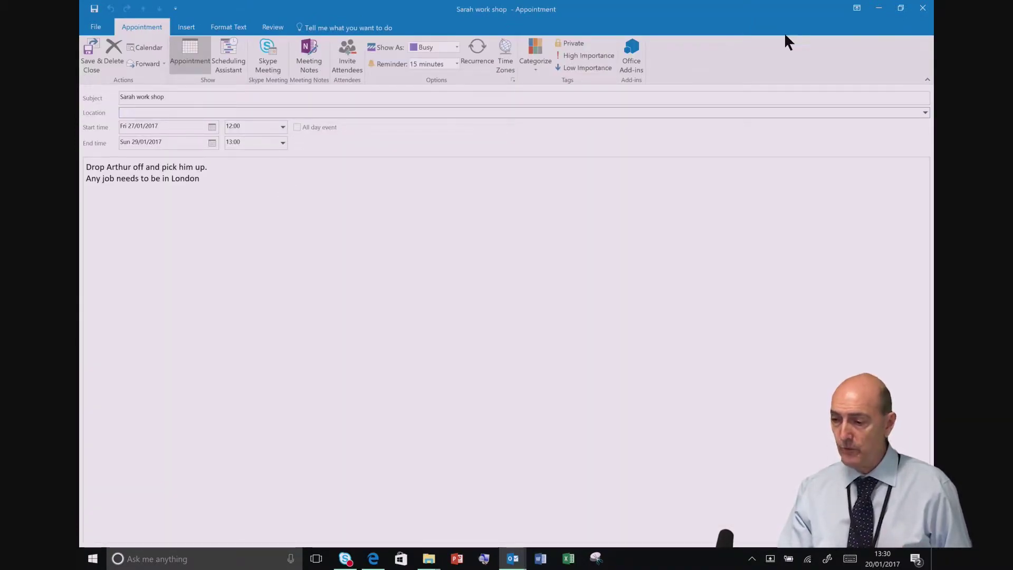
click(928, 14)
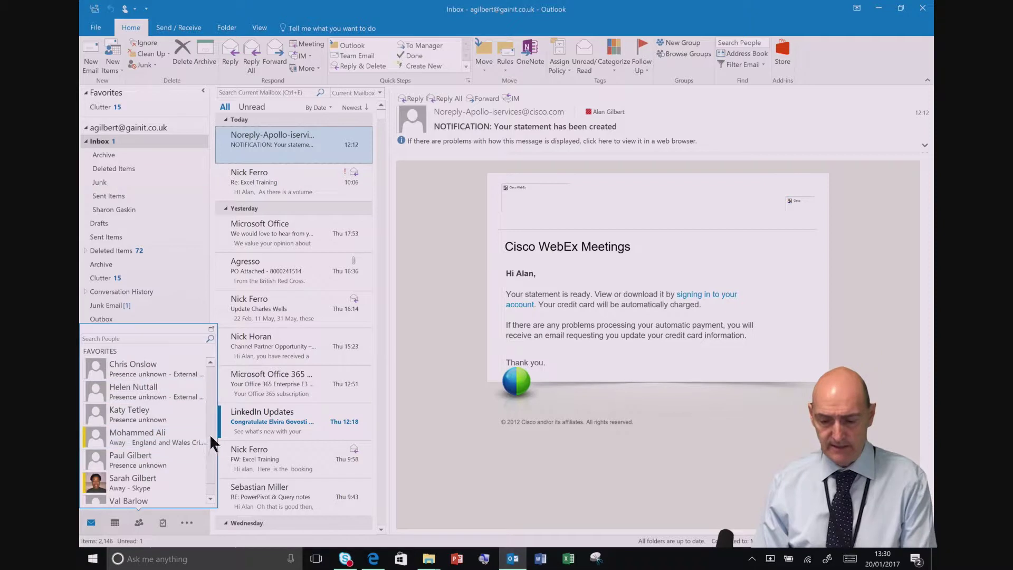
Find a contact by surname in the People peek and add them to Favorites.
mouse_move(209, 432)
mouse_down()
mouse_move(210, 474)
mouse_move(211, 431)
mouse_up()
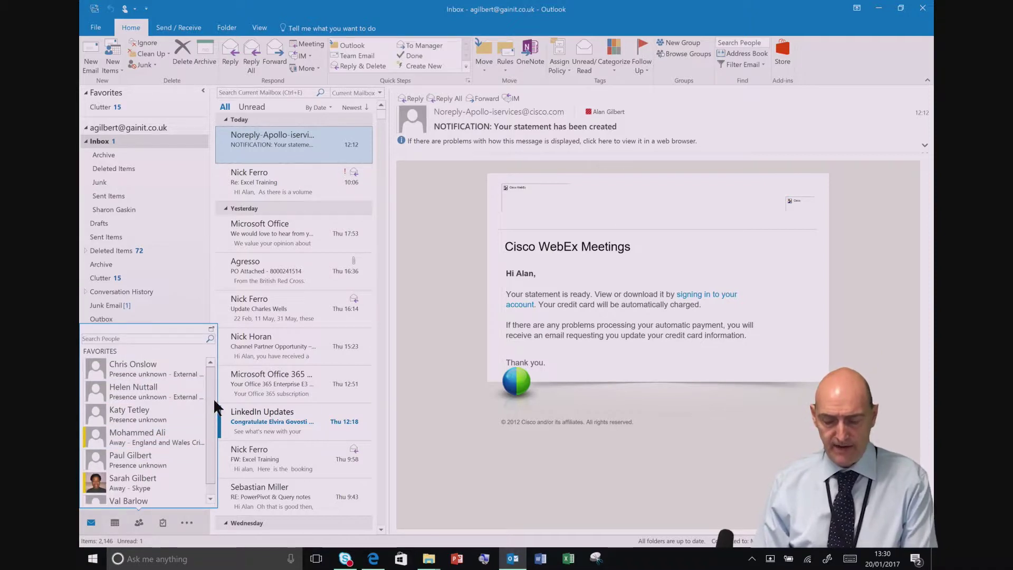
click(110, 338)
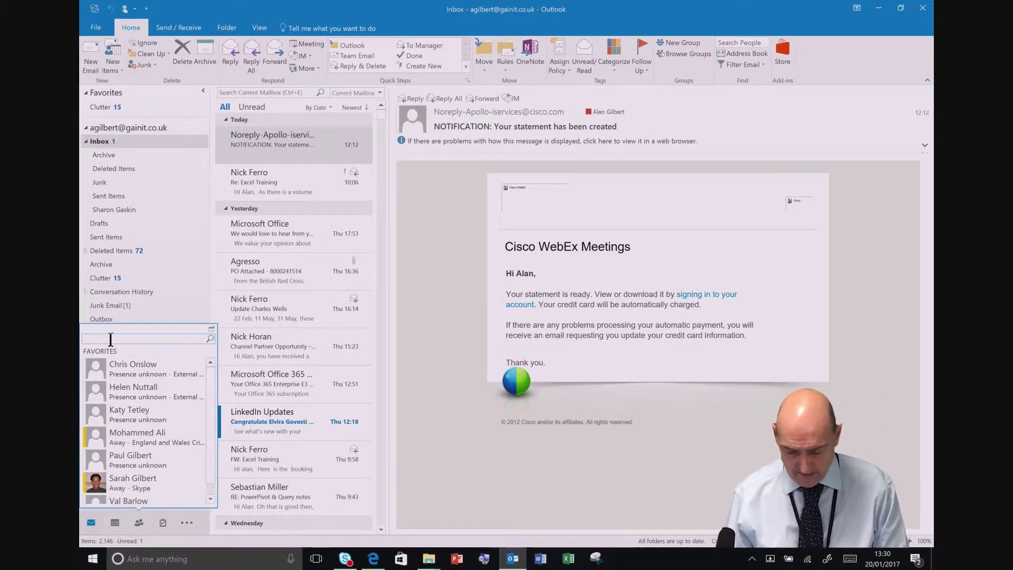
text(ferro)
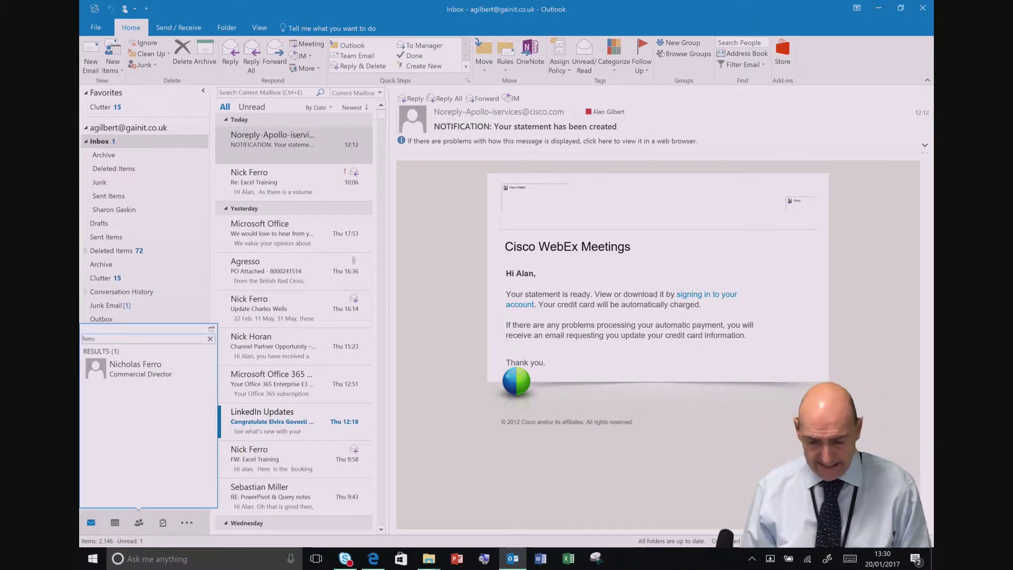
mouse_move(109, 368)
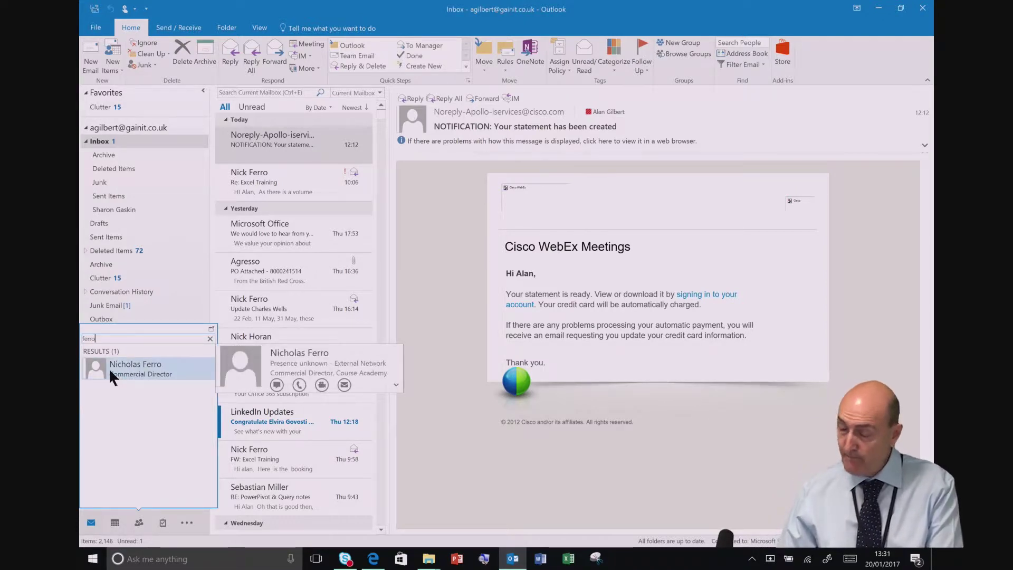
right_click(108, 368)
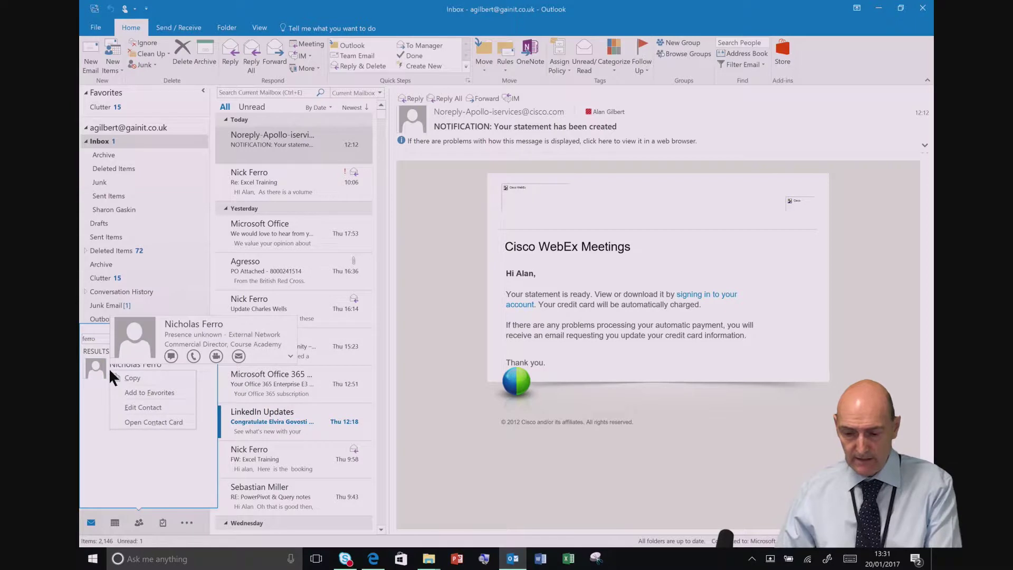
click(133, 390)
mouse_move(132, 388)
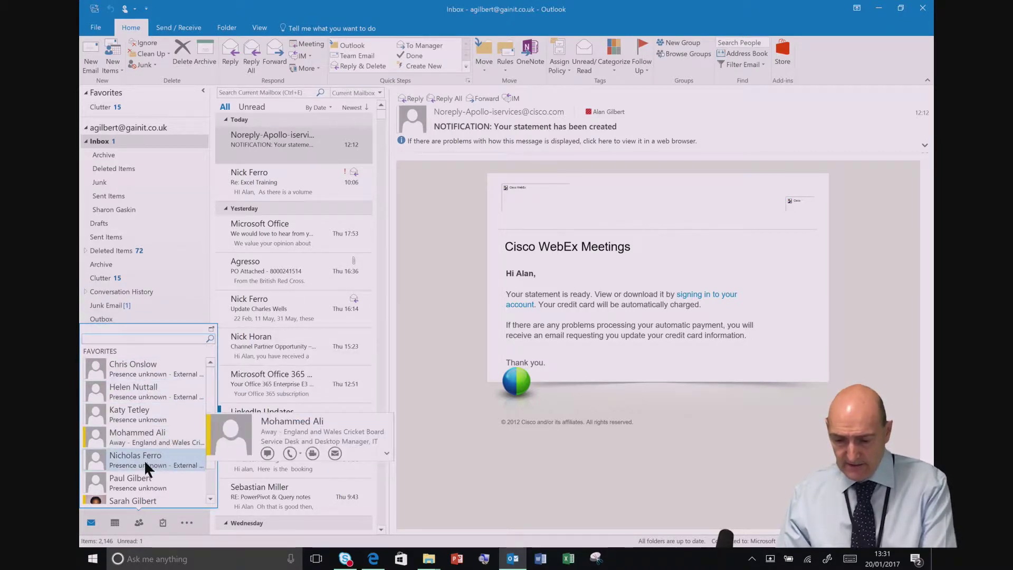
mouse_move(144, 460)
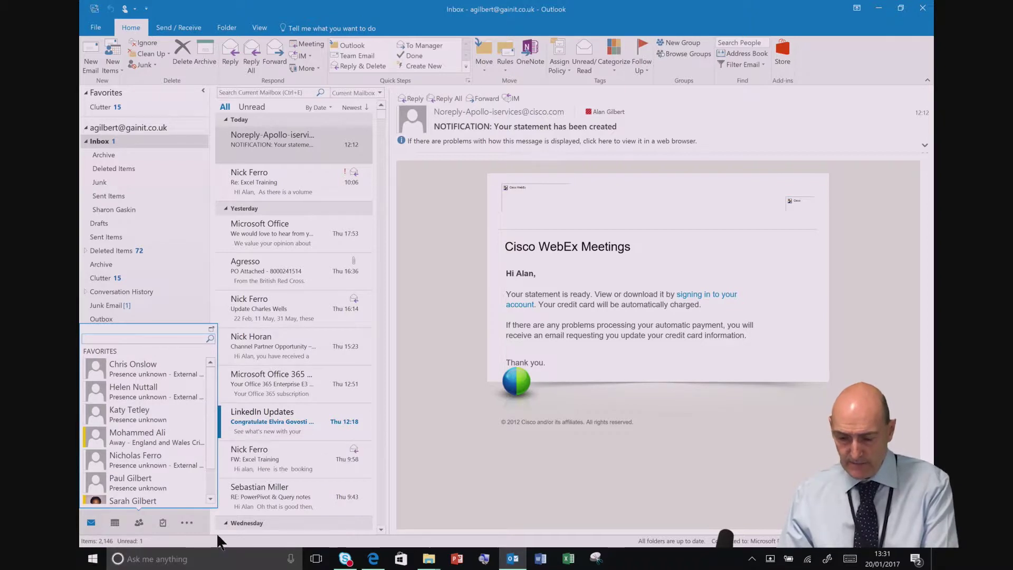
Start a new email to the favorite contact from their contact card, and discard it without saving.
mouse_move(138, 521)
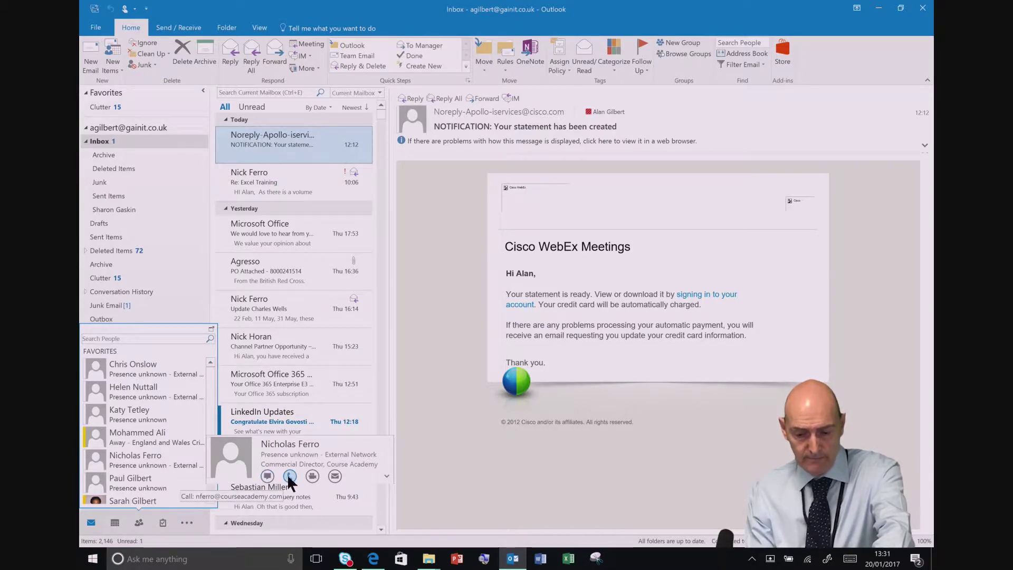
click(335, 477)
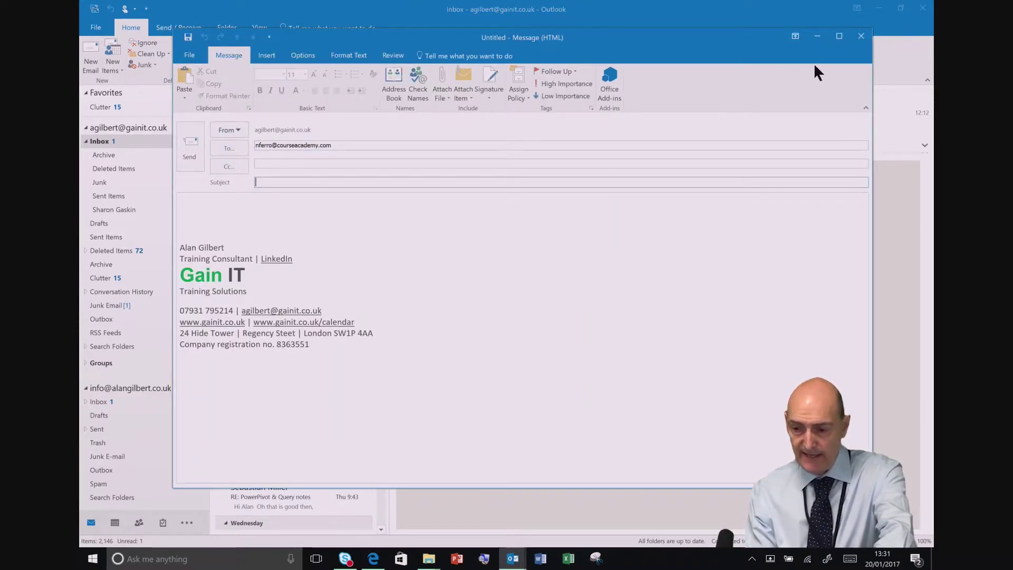
click(856, 38)
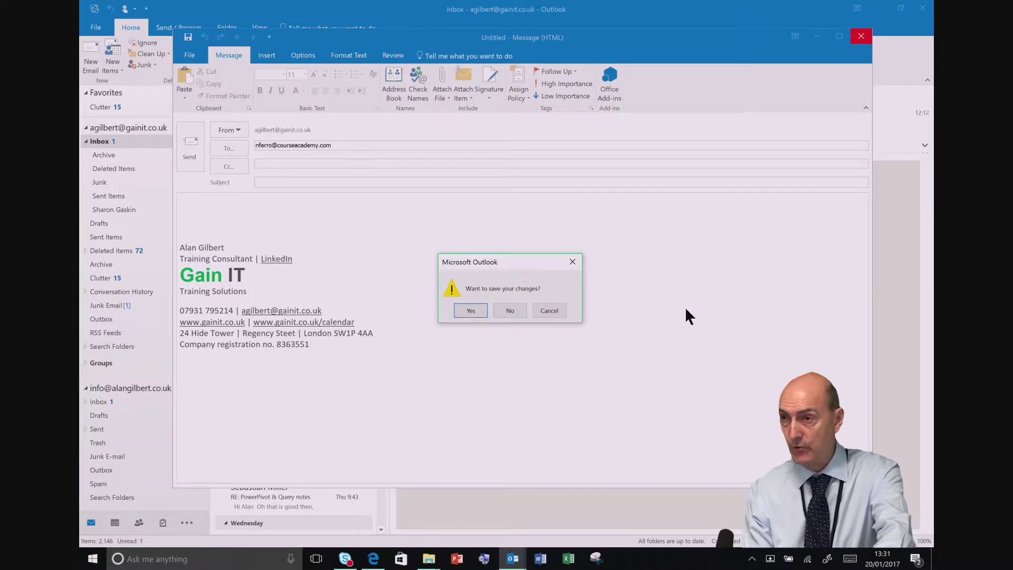
click(505, 302)
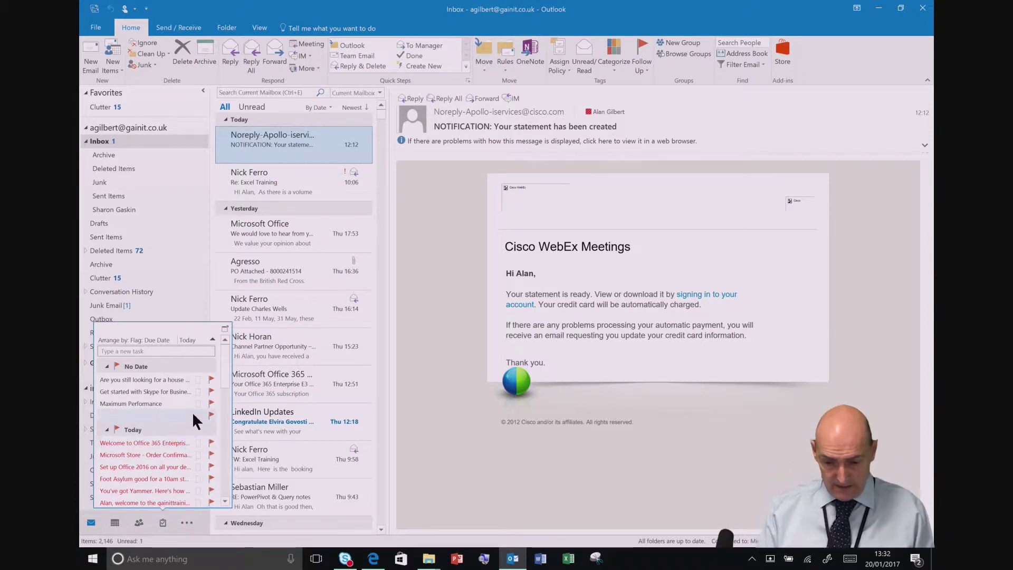
Mark the first No Date task, "Are you still looking for a house", as complete in the Tasks peek.
click(211, 379)
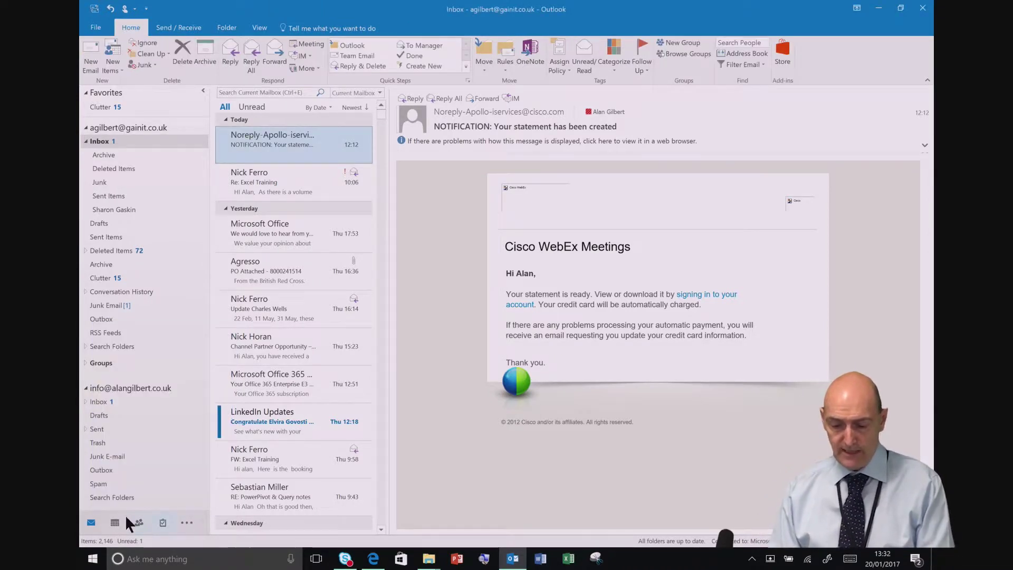
Dock the Calendar peek and the People peek beside the reading pane.
mouse_move(117, 527)
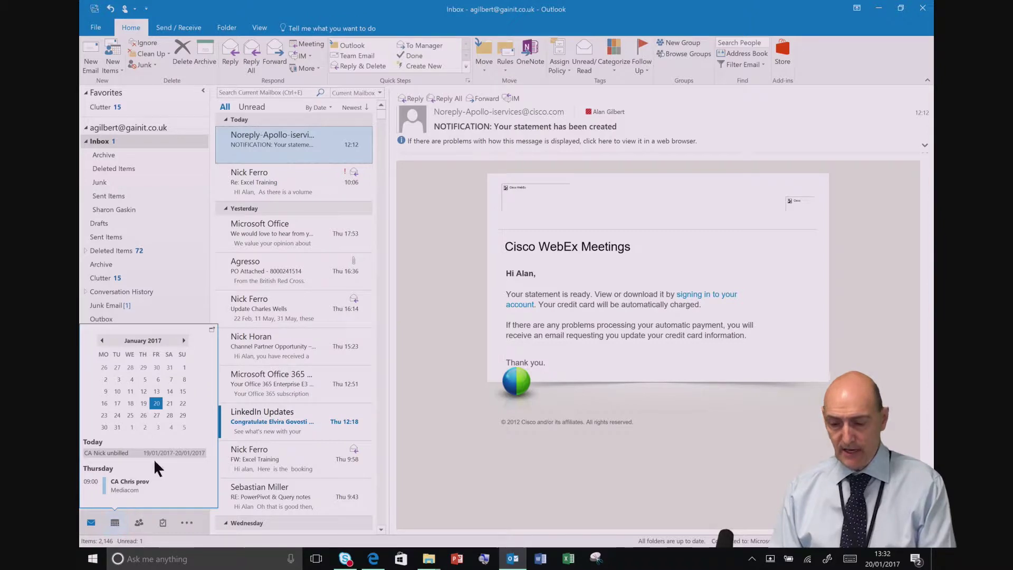
click(211, 329)
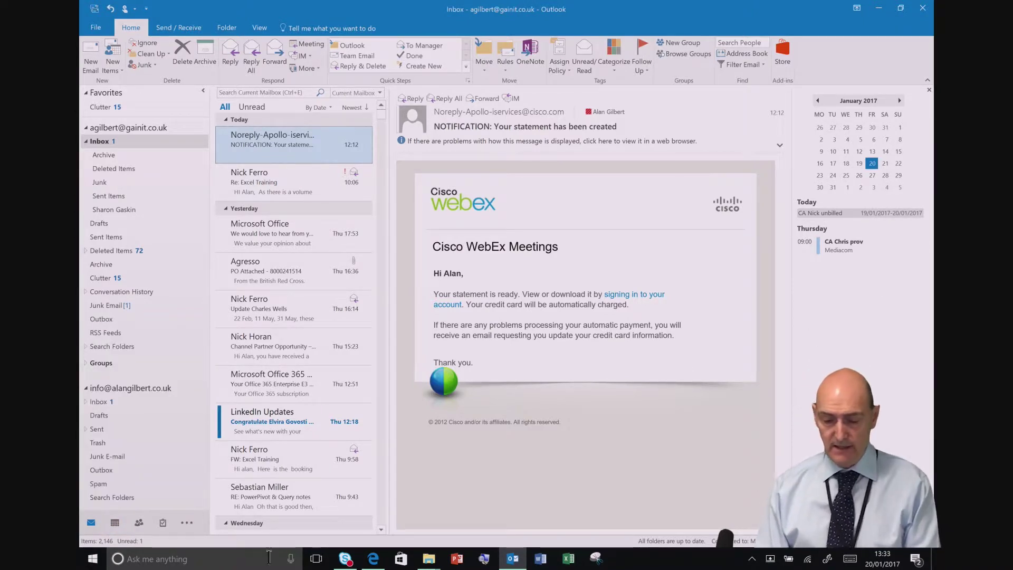
mouse_move(139, 524)
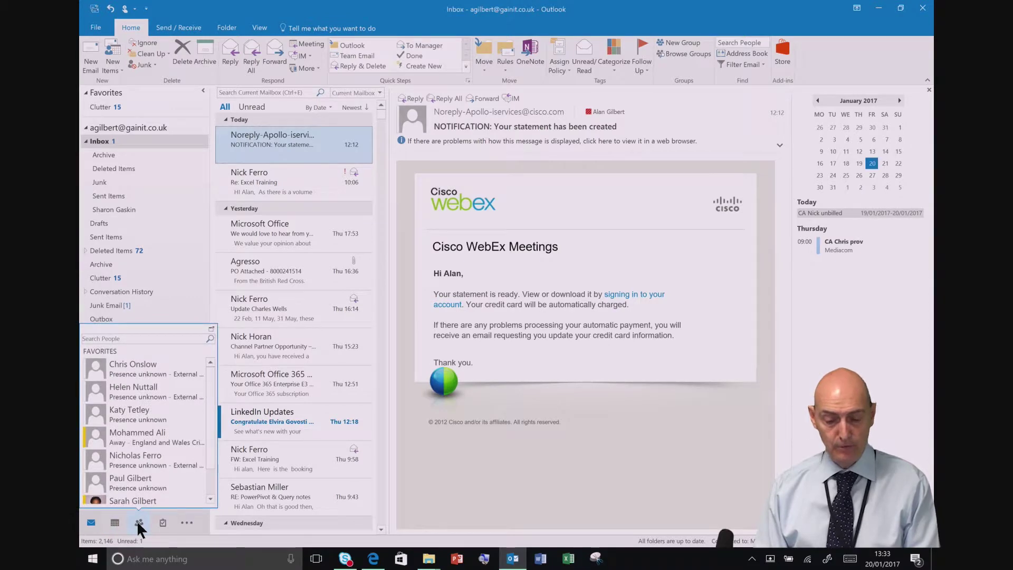
click(211, 329)
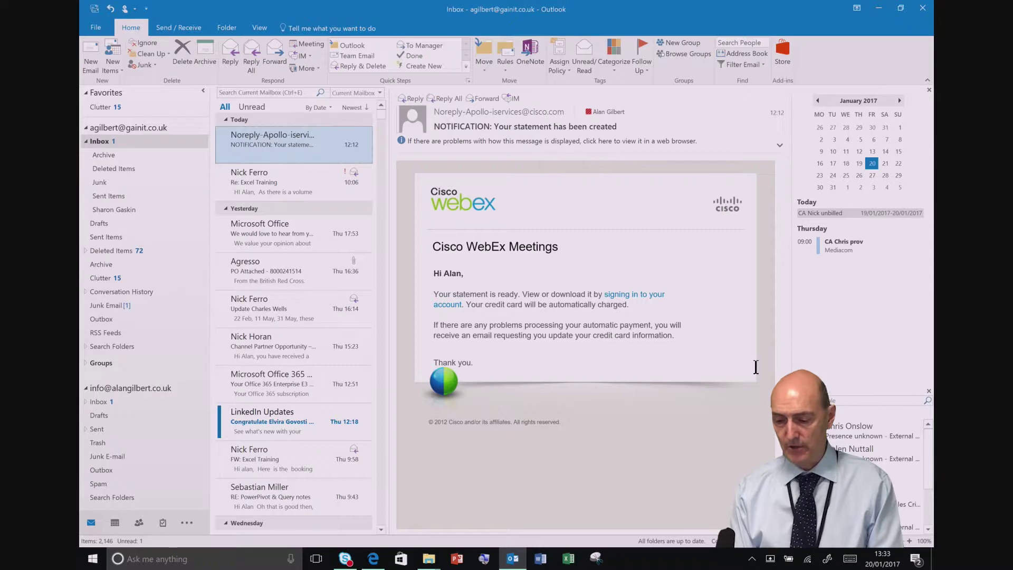
Open Thursday's 09:00 Mediacom appointment from the docked calendar to view its details, and close it.
double_click(844, 246)
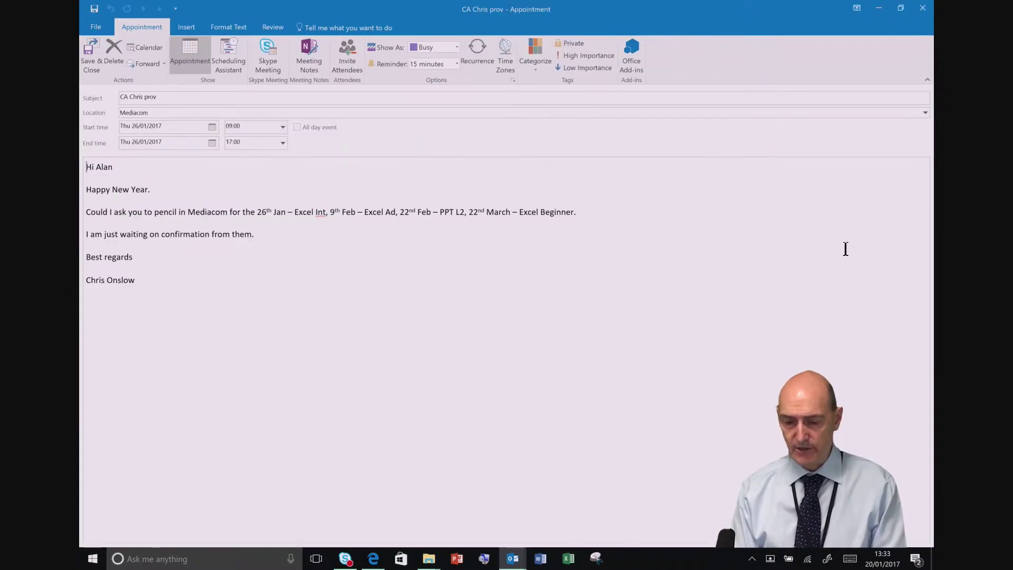
click(922, 9)
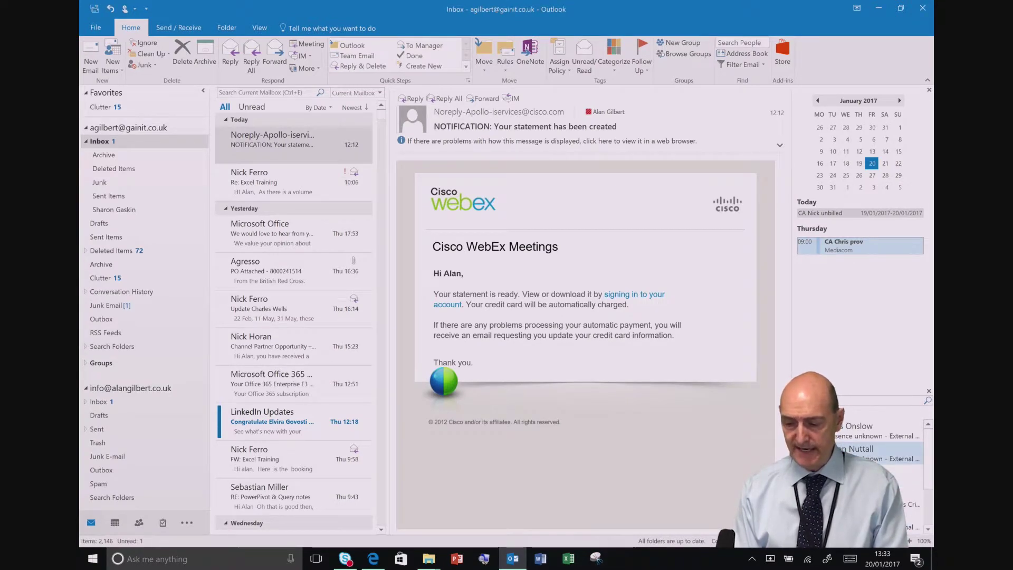
Switch to Skype for Business, view the available presence status options without changing the status, and minimize it.
mouse_move(855, 453)
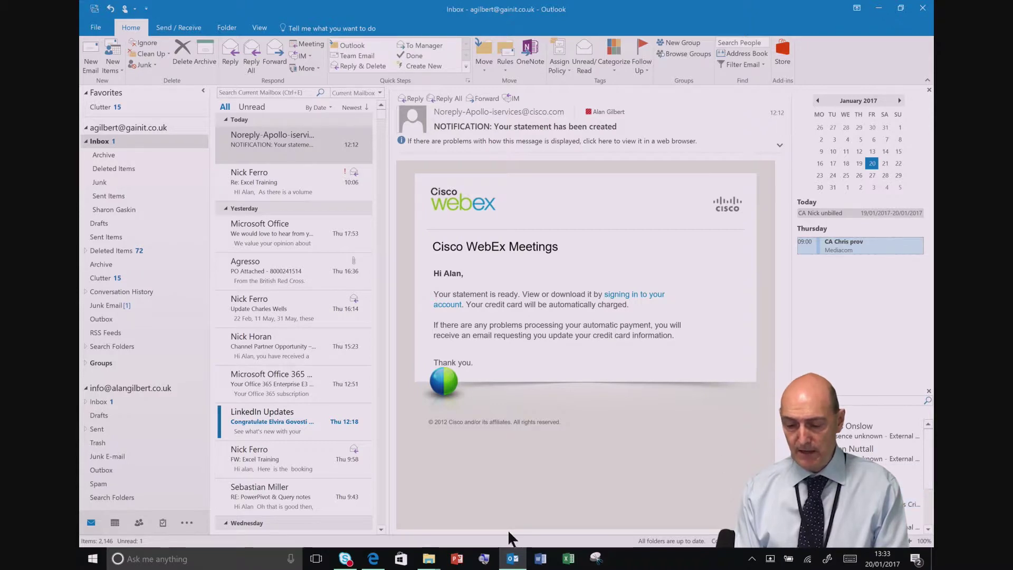
click(347, 562)
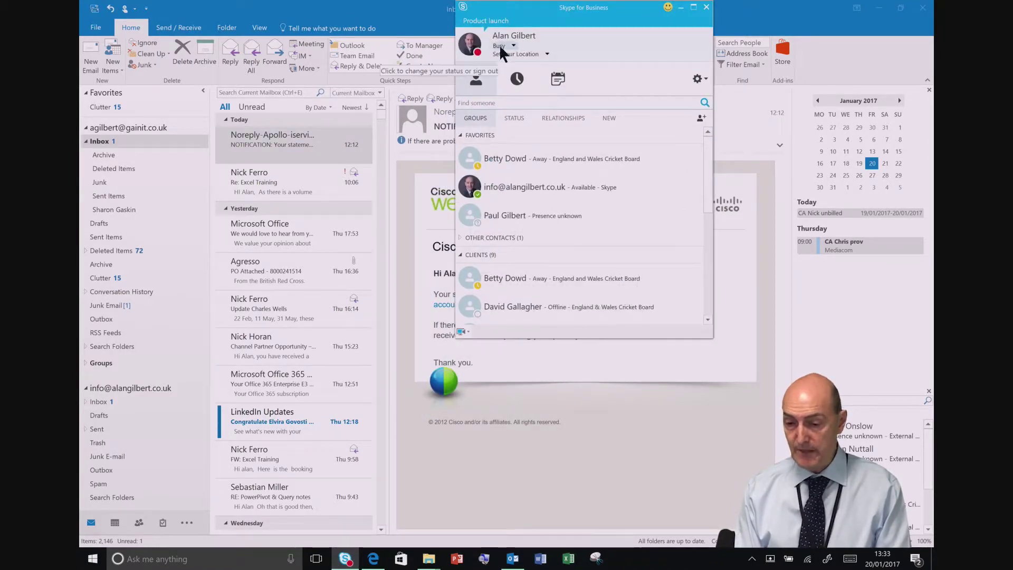
click(502, 46)
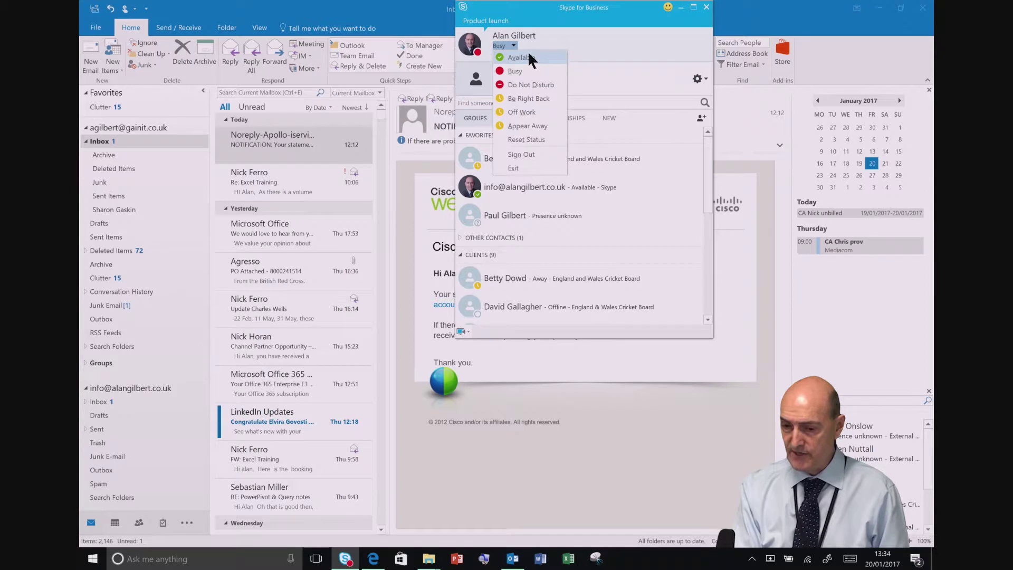
click(586, 49)
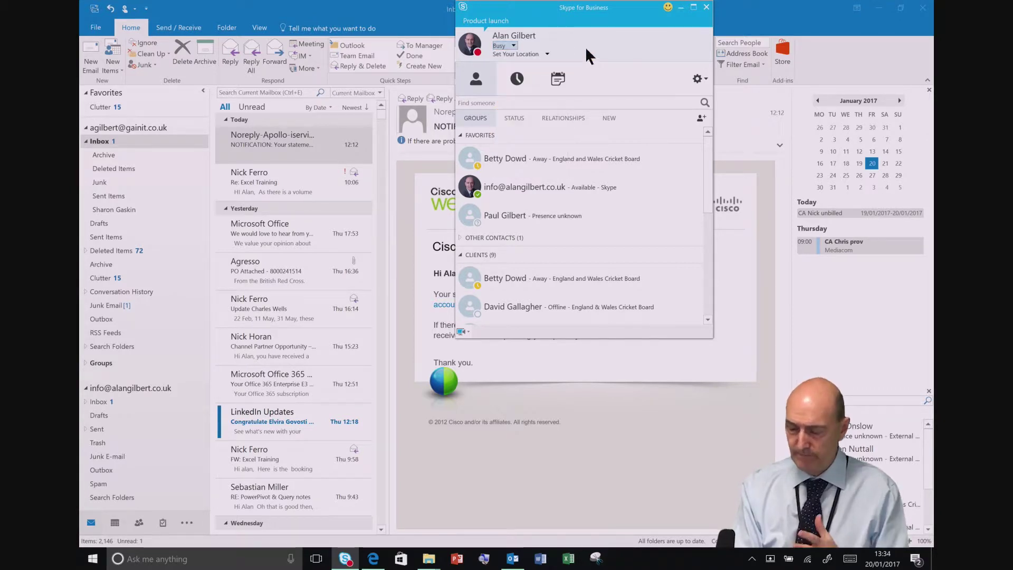
click(680, 8)
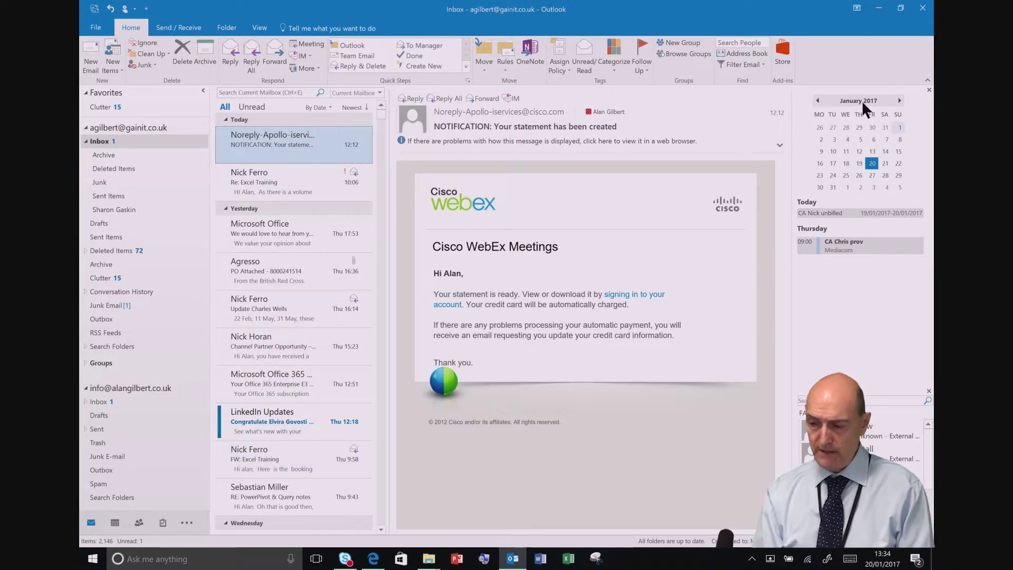
Close the docked Calendar and People peeks.
click(930, 91)
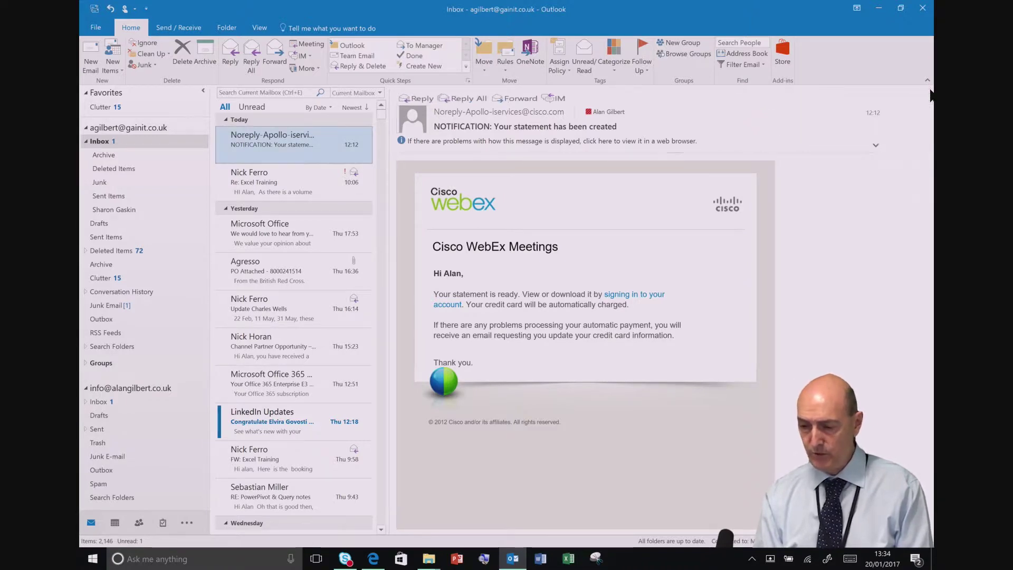
click(928, 90)
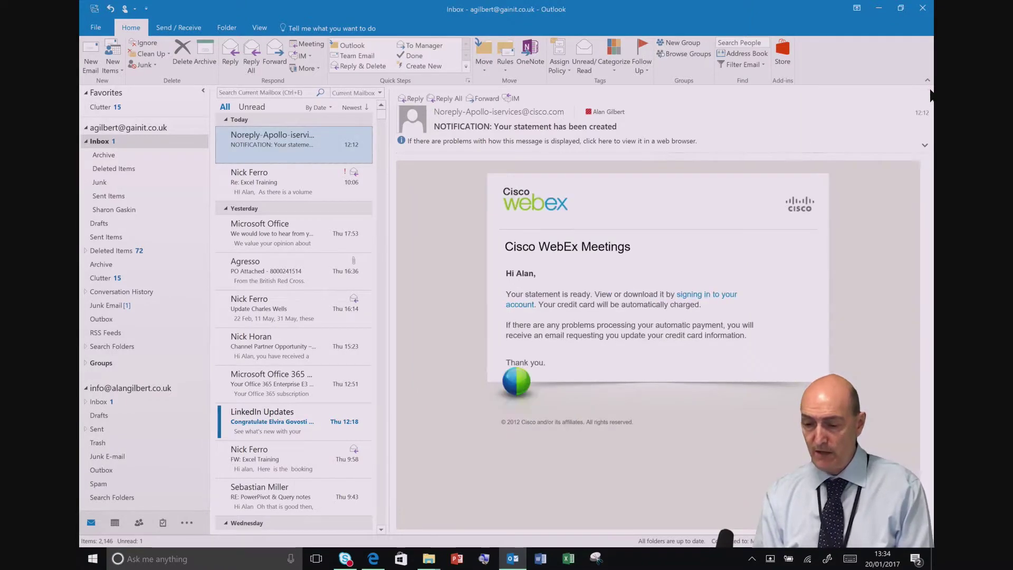
Show the Calendar in the To-Do Bar, and close it again.
click(263, 26)
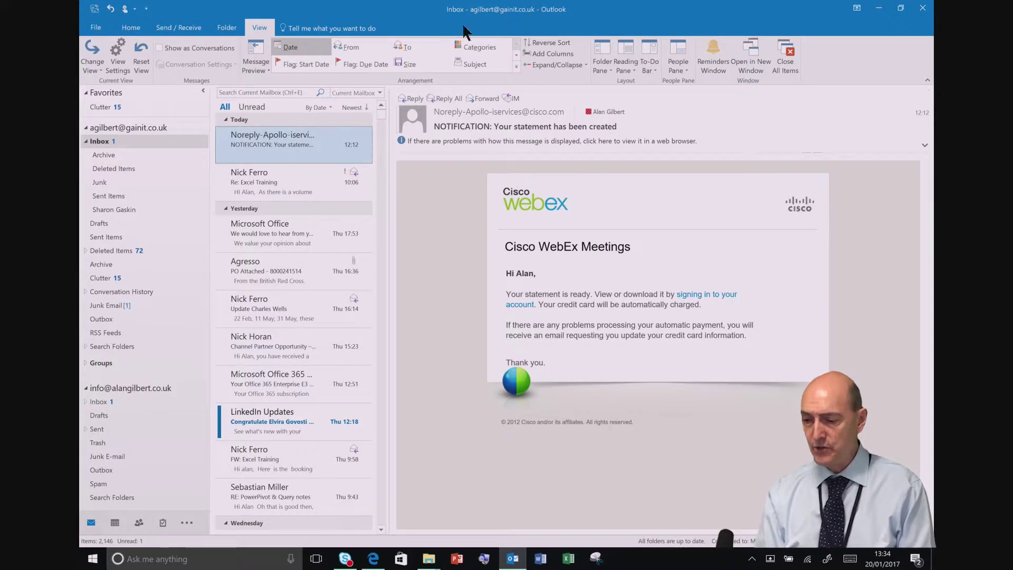
click(647, 65)
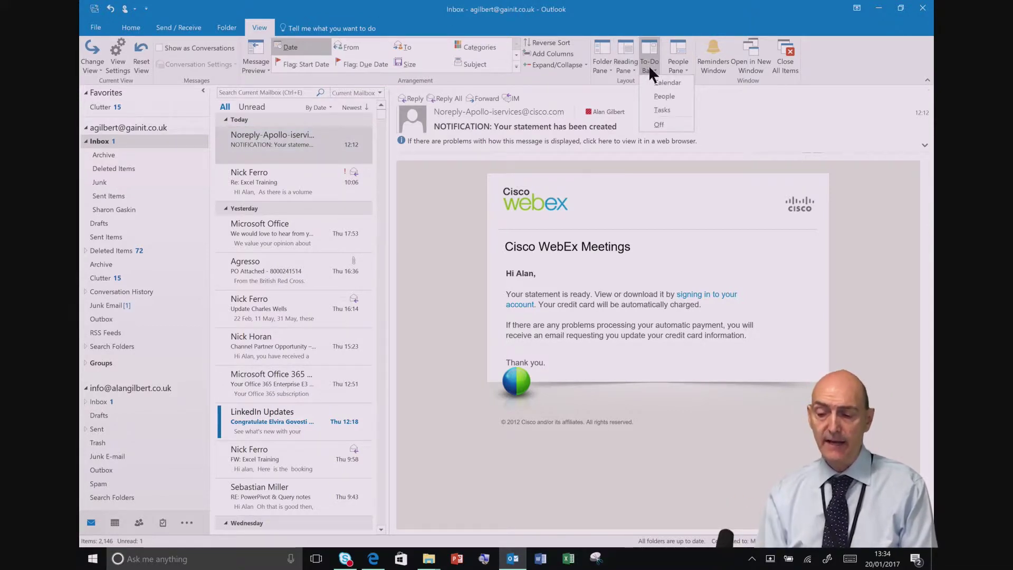
click(655, 82)
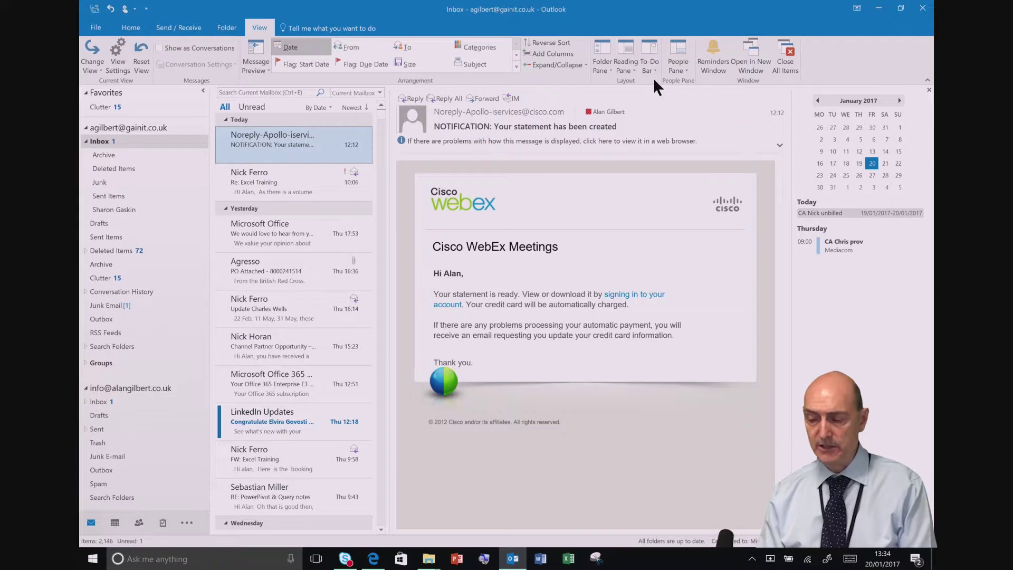
click(929, 91)
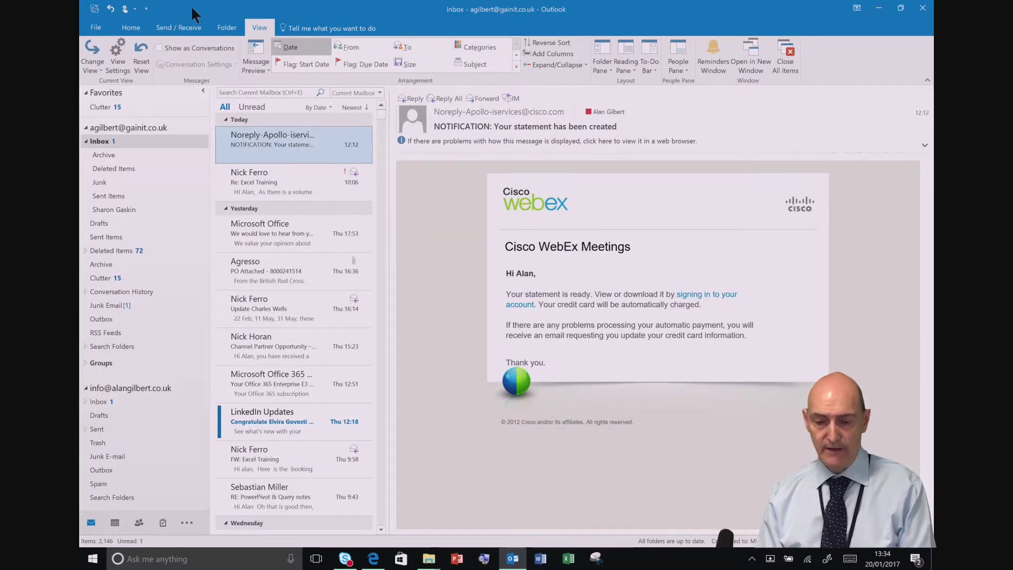
Create a new folder named Training under the first account's Inbox and move it above the Archive subfolder.
click(128, 28)
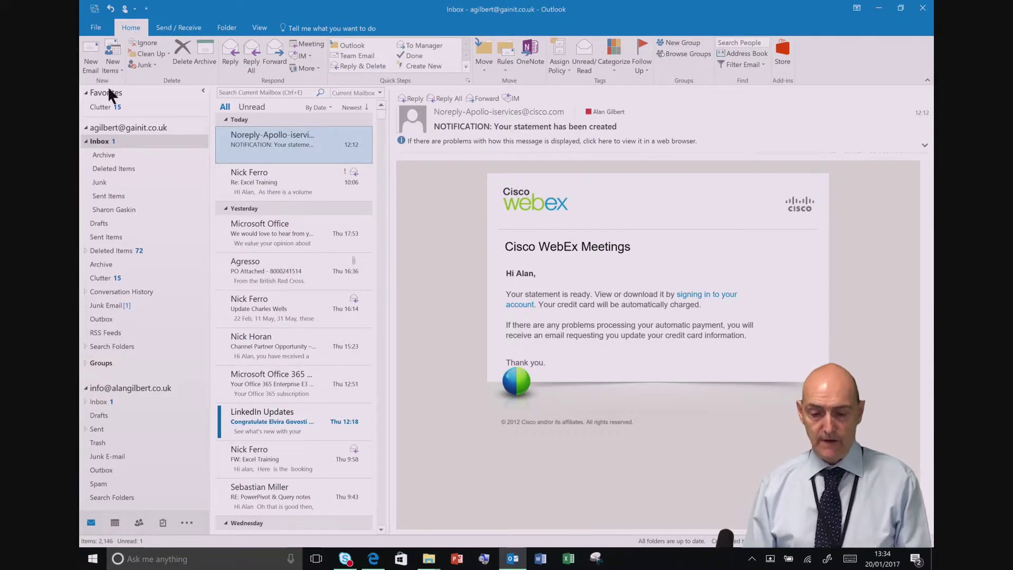
right_click(98, 143)
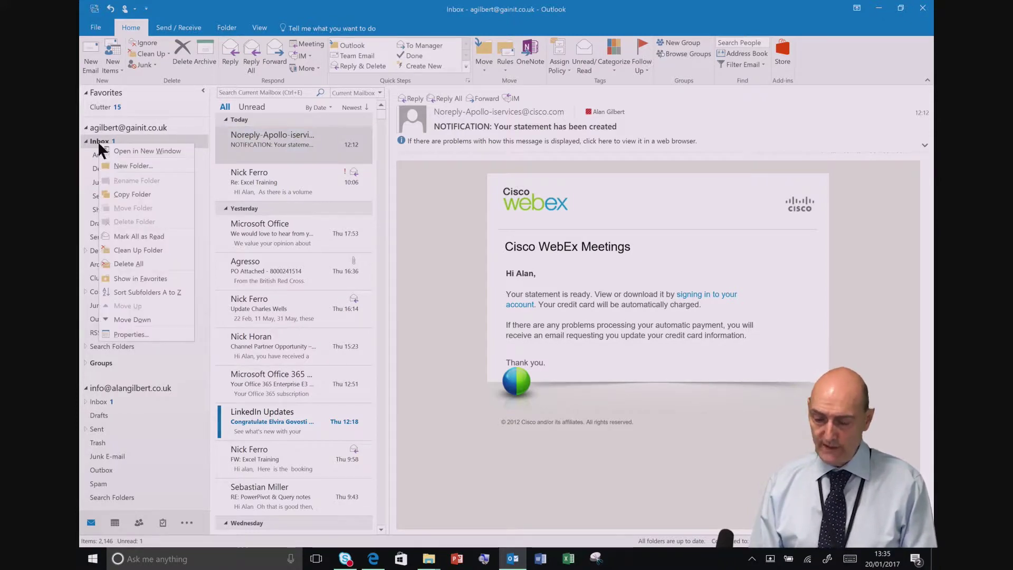
click(135, 165)
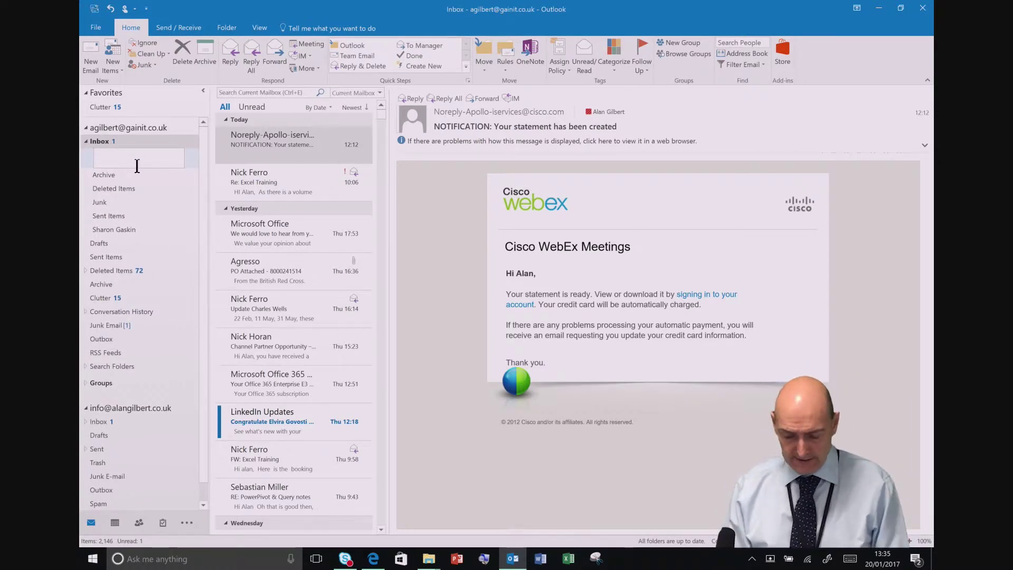
text(Trainin)
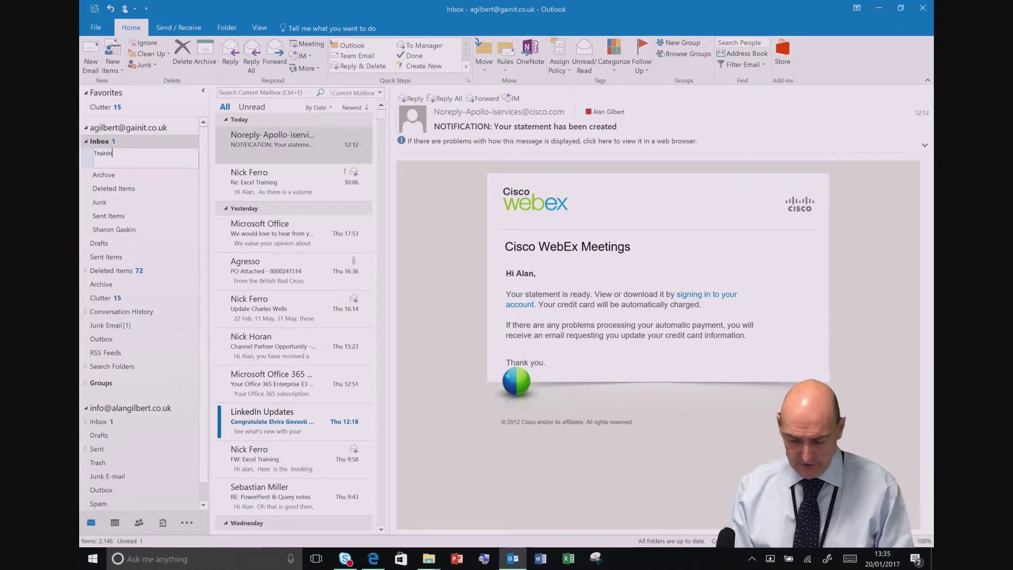
text(g)
key(Return)
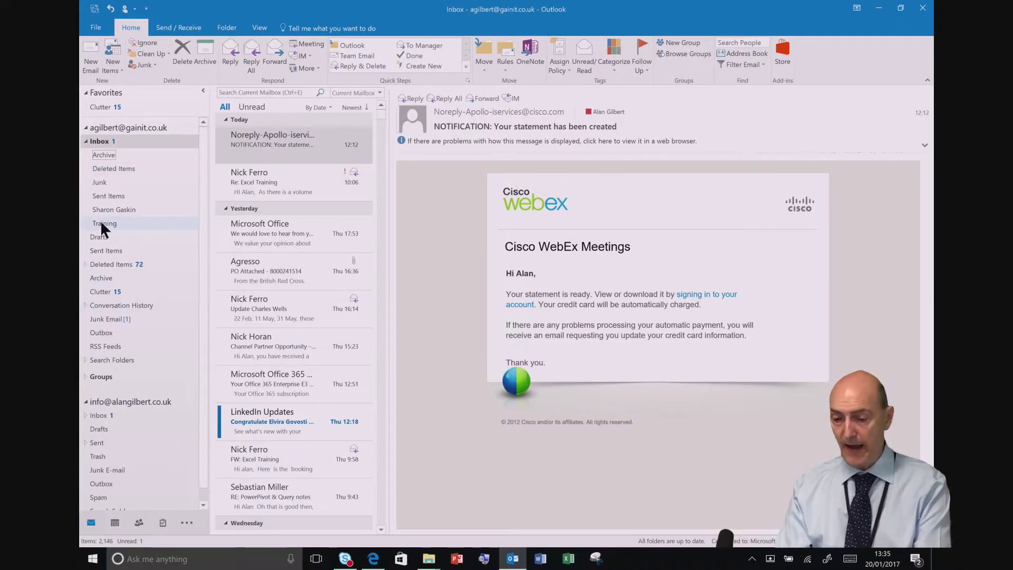
drag(101, 223, 104, 154)
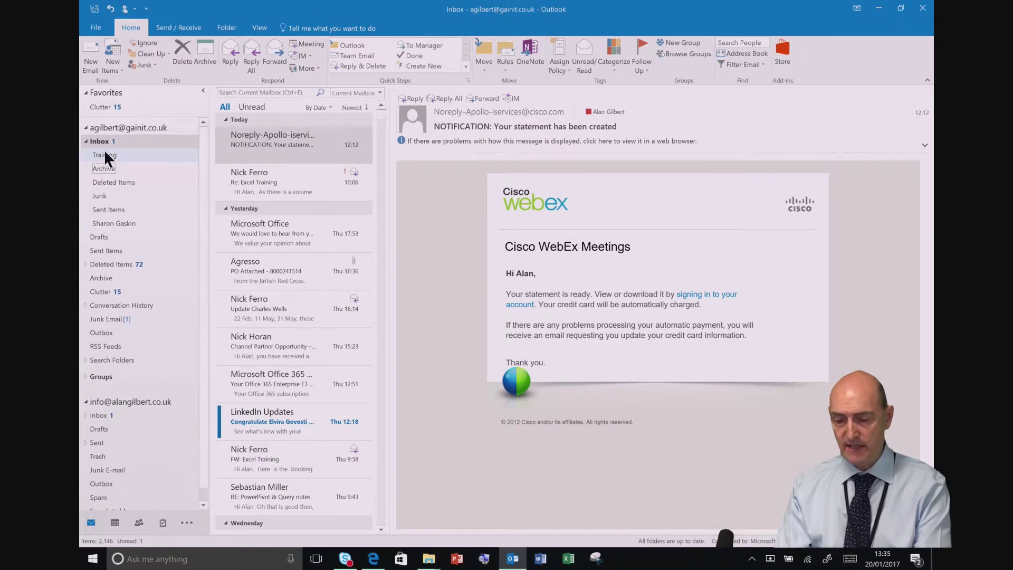
mouse_move(102, 248)
mouse_down()
mouse_move(102, 290)
mouse_move(104, 253)
mouse_up()
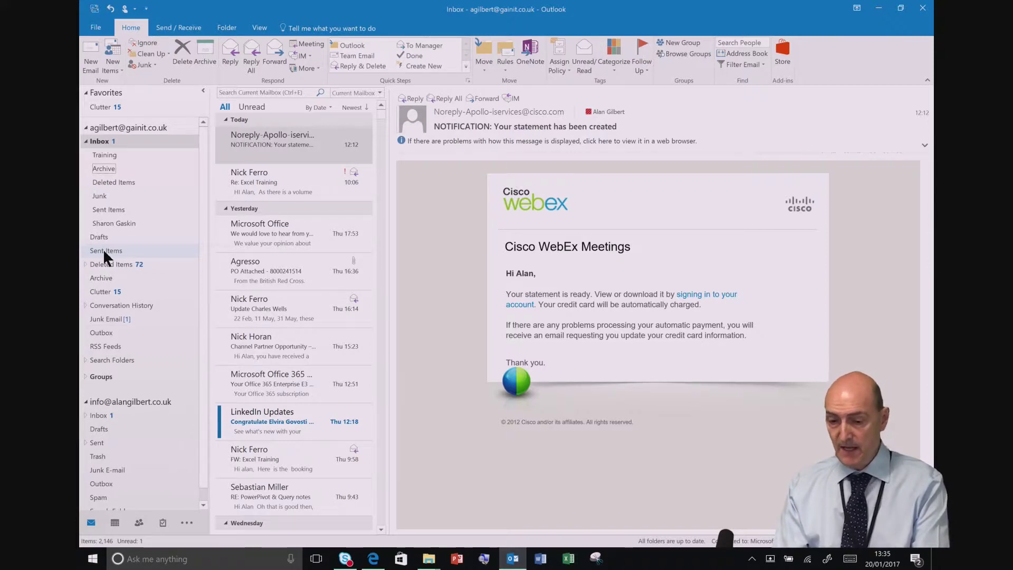
Create another new folder named Outlook under the same Inbox.
right_click(97, 132)
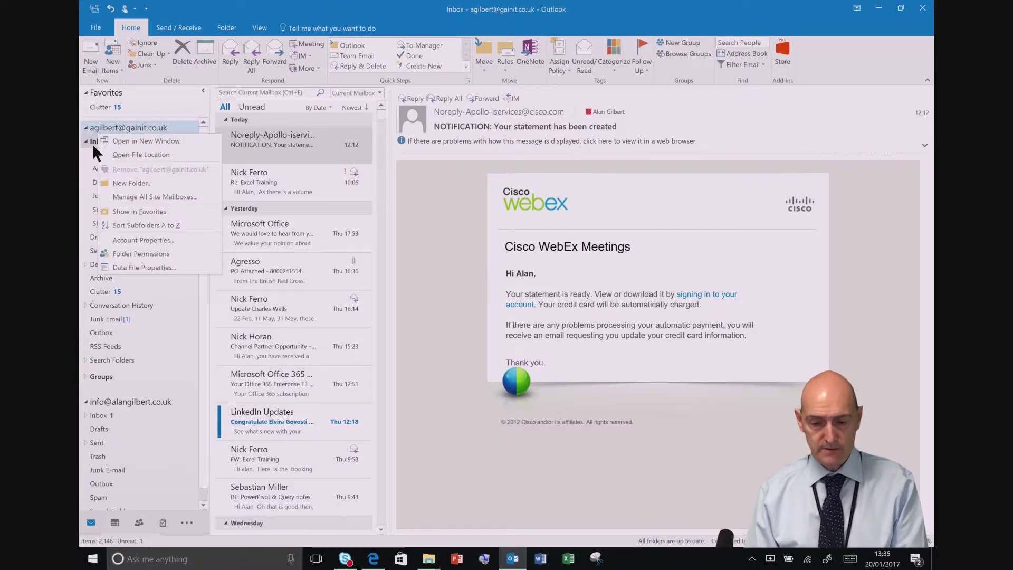
click(96, 143)
right_click(95, 143)
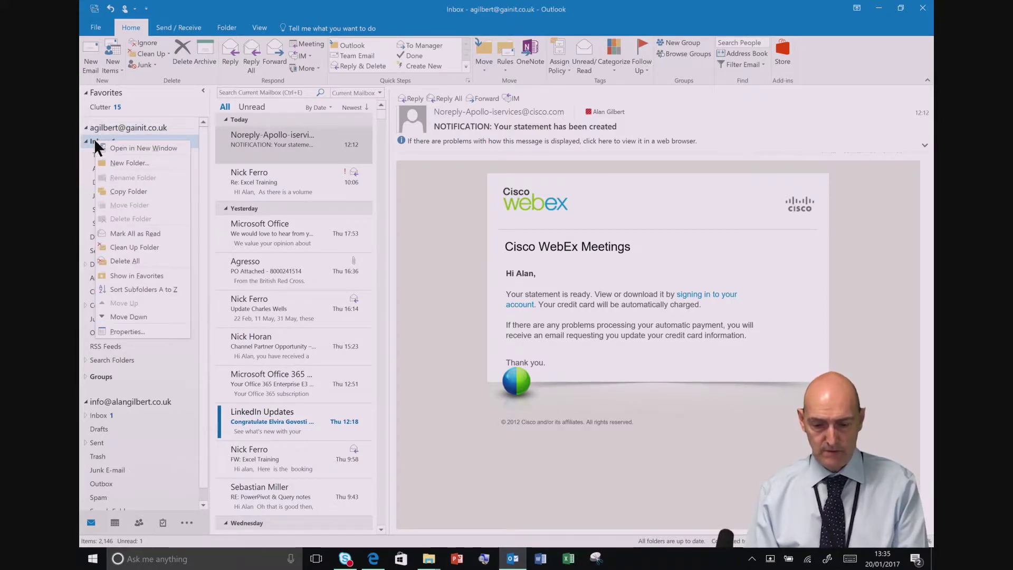
click(113, 165)
text(o)
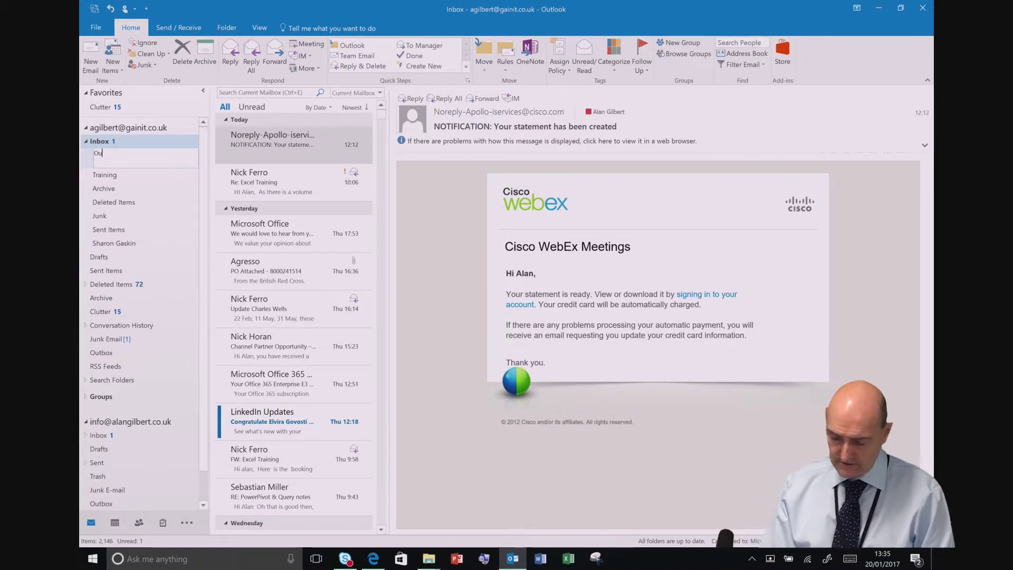
text(utlook)
key(Return)
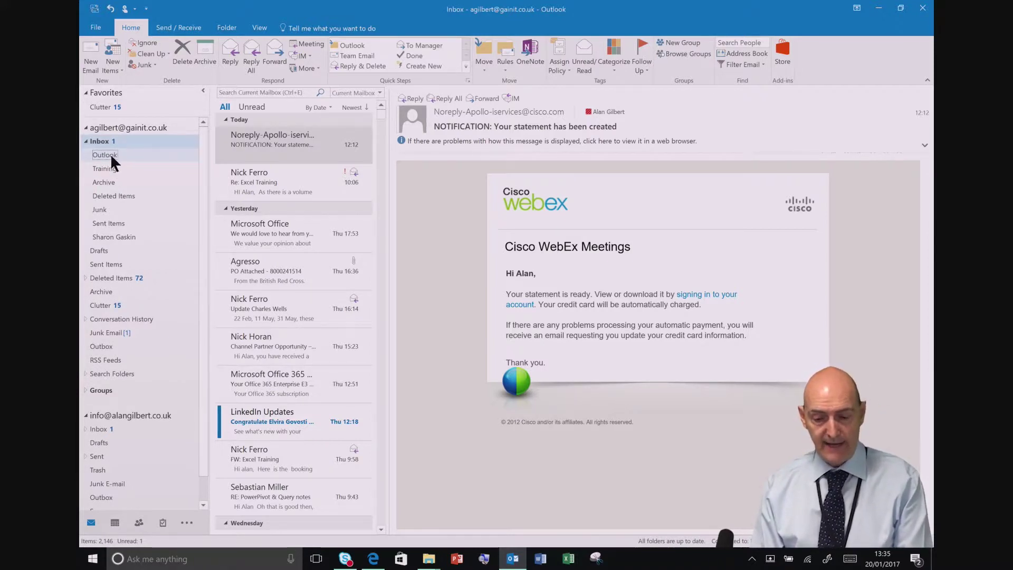
Move the Outlook folder inside the Training folder and expand Training to show it.
drag(110, 153, 108, 173)
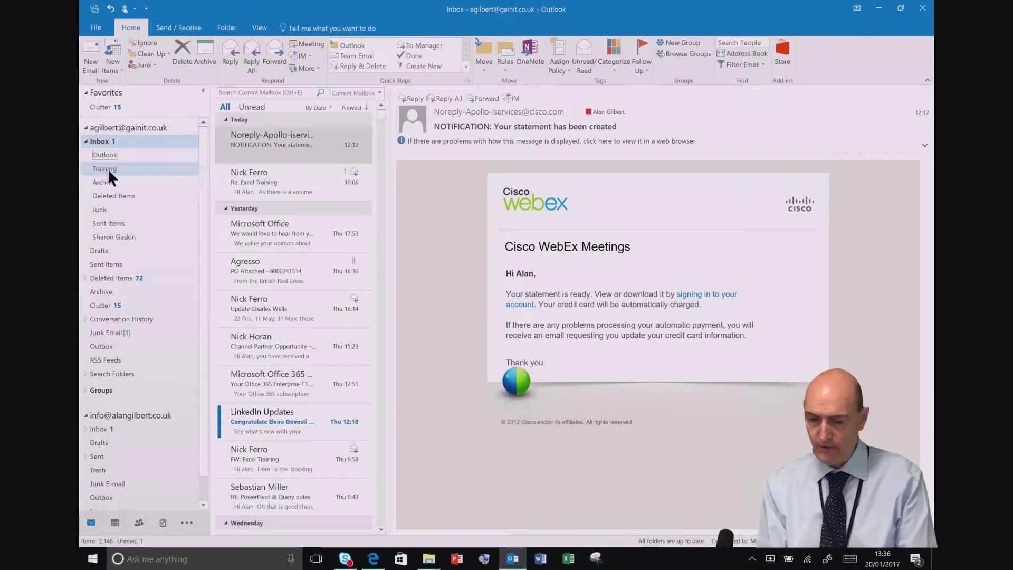
drag(108, 169, 107, 168)
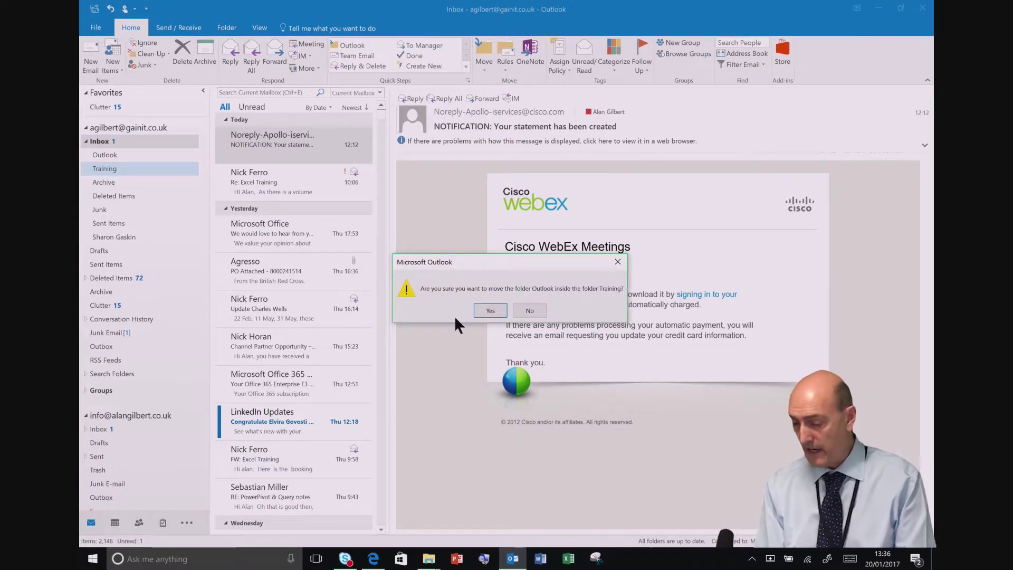
click(490, 310)
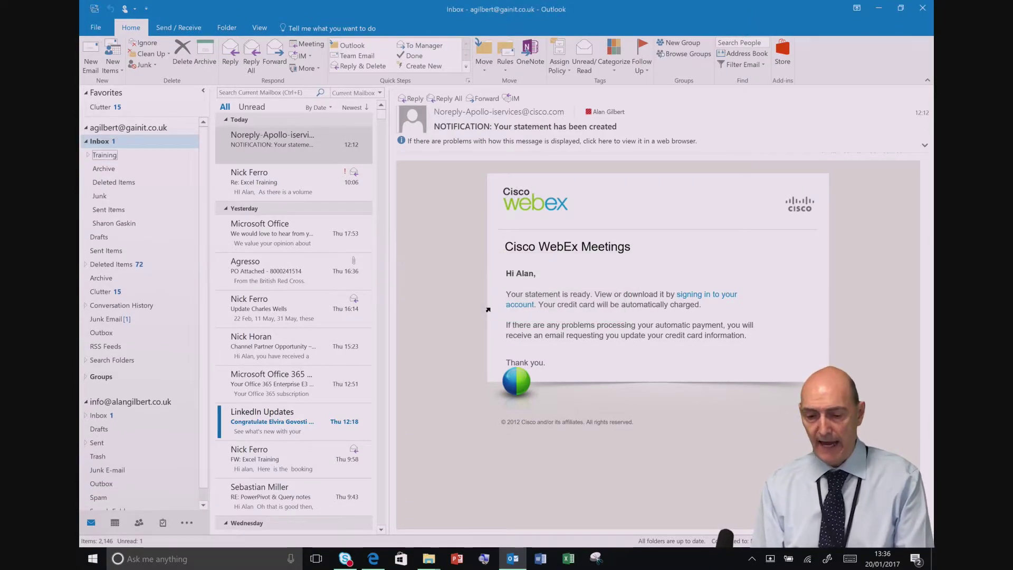
click(88, 154)
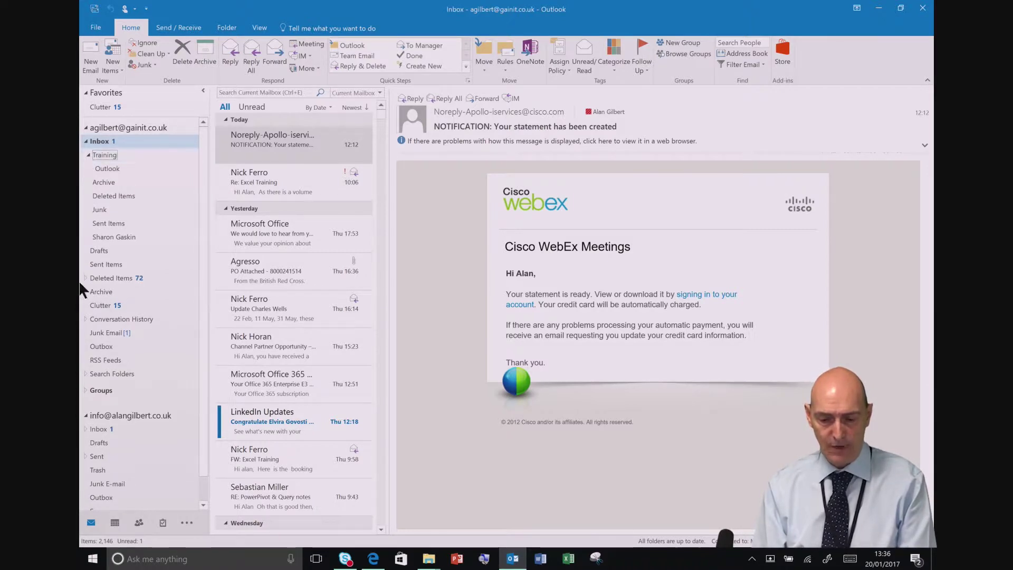
Delete the Training folder with its subfolder, moving it to Deleted Items.
right_click(102, 150)
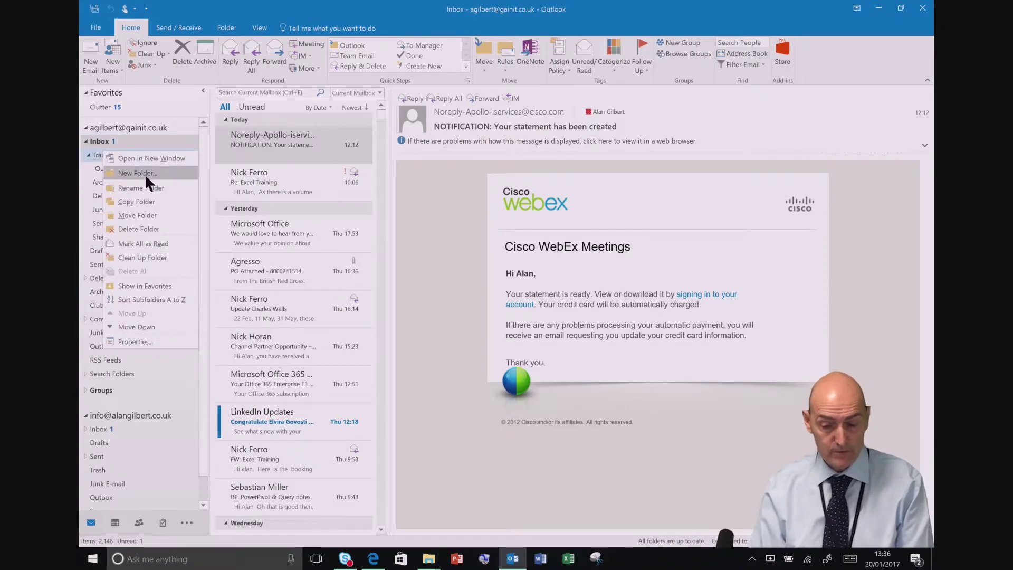
click(131, 228)
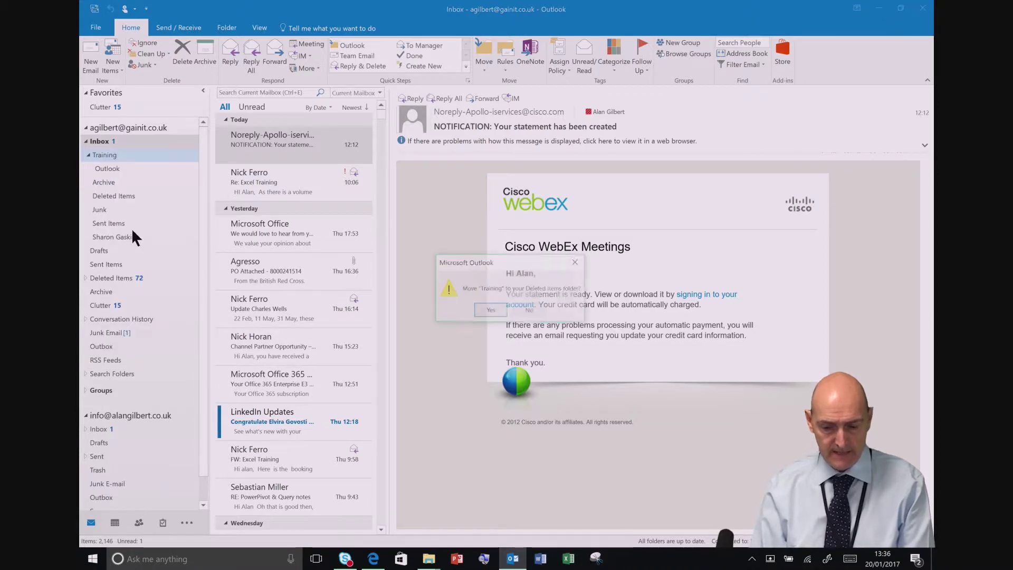
click(491, 310)
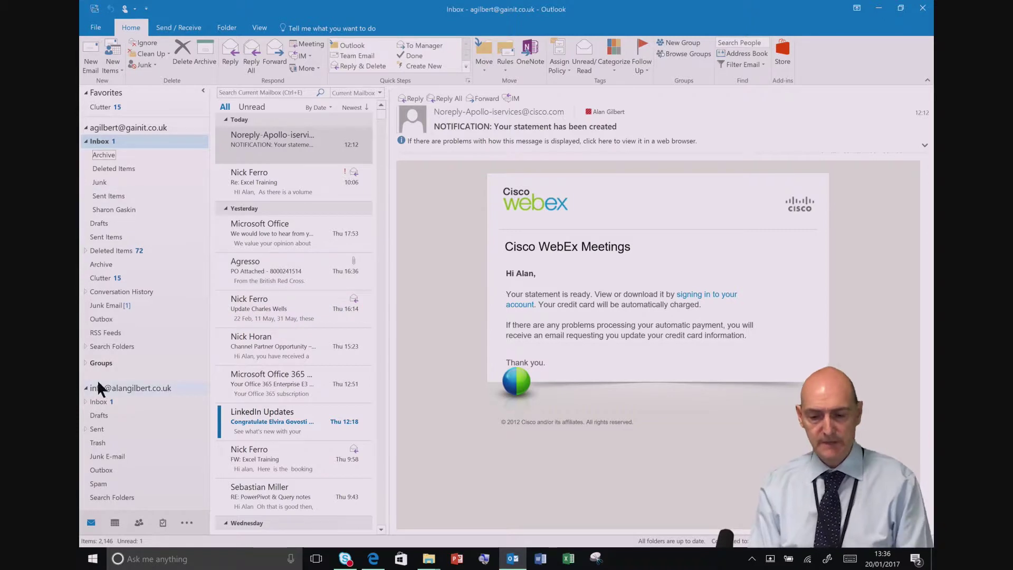
Archive the Cisco WebEx statement, the Microsoft Office message and the Channel Partner Opportunity message from the first account's Inbox.
click(108, 153)
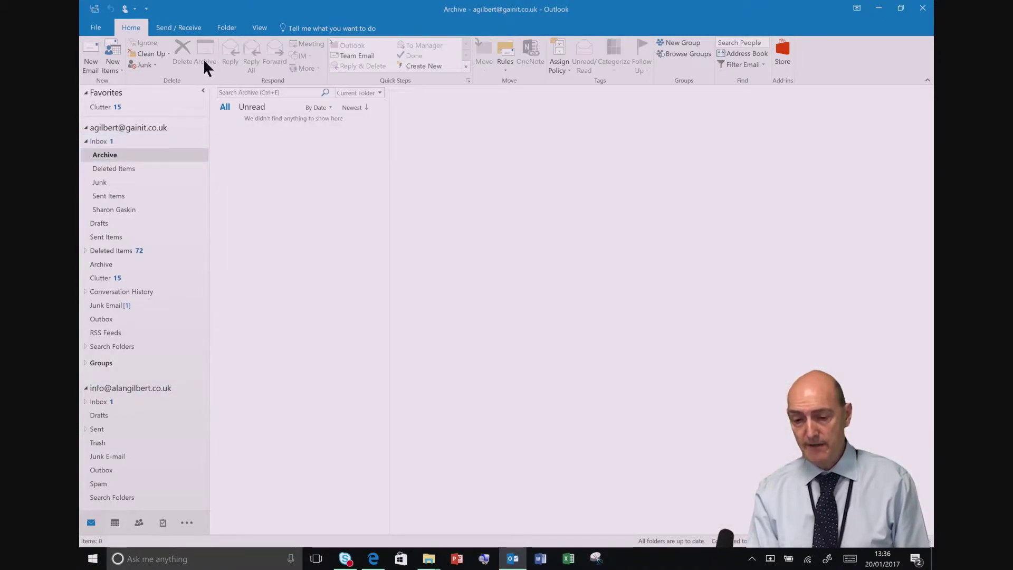
click(105, 141)
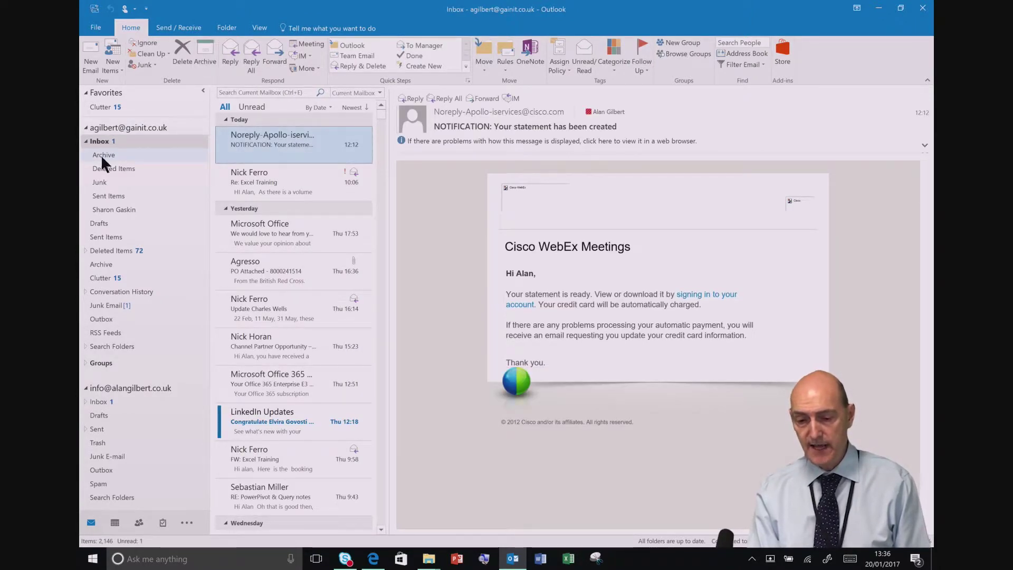
ctrl+click(244, 250)
ctrl+click(281, 298)
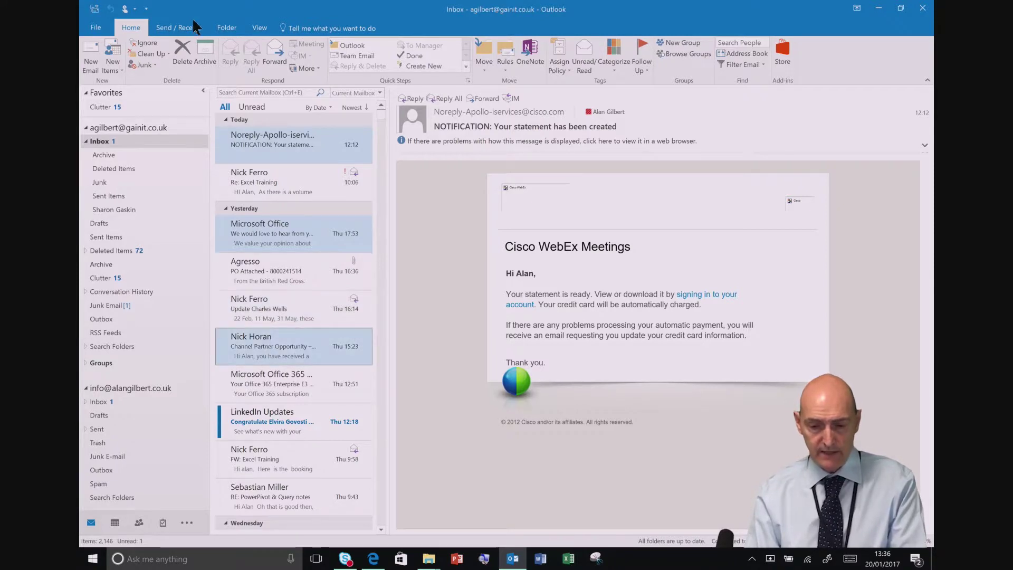
click(208, 50)
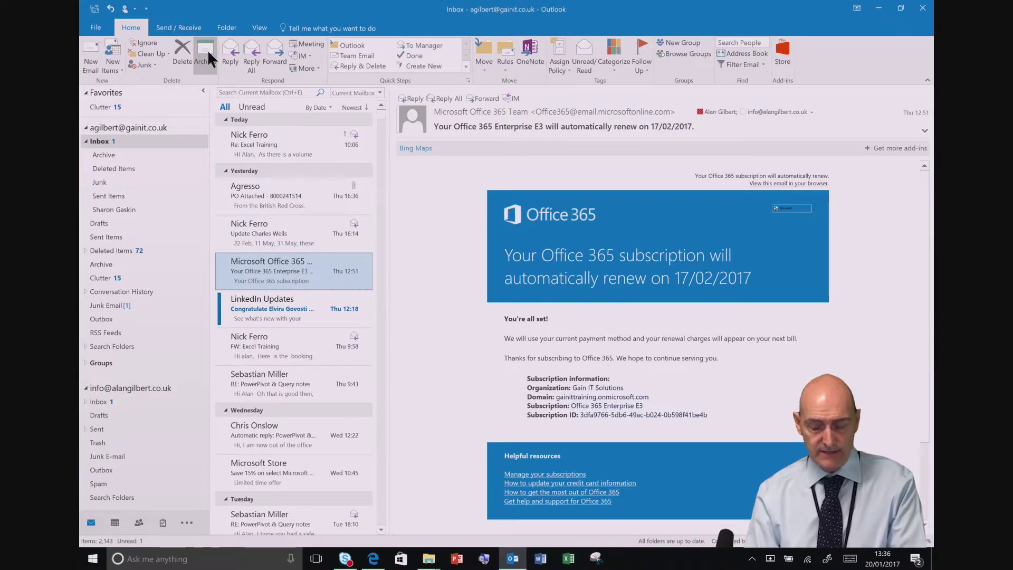
Check the Inbox's Archive subfolder and the account's main Archive folder for the archived messages, and collapse the Inbox subfolders.
click(104, 155)
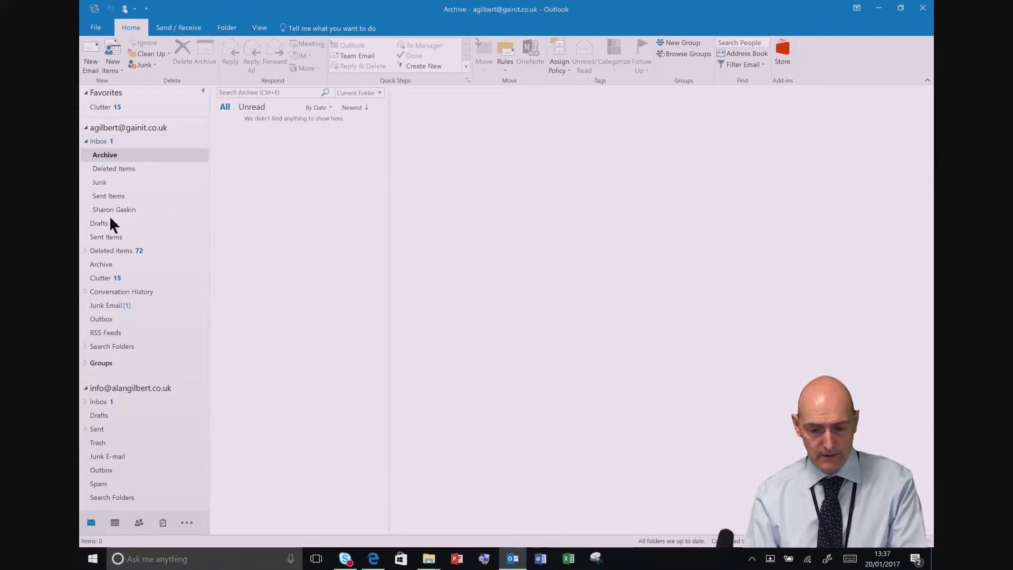
click(105, 262)
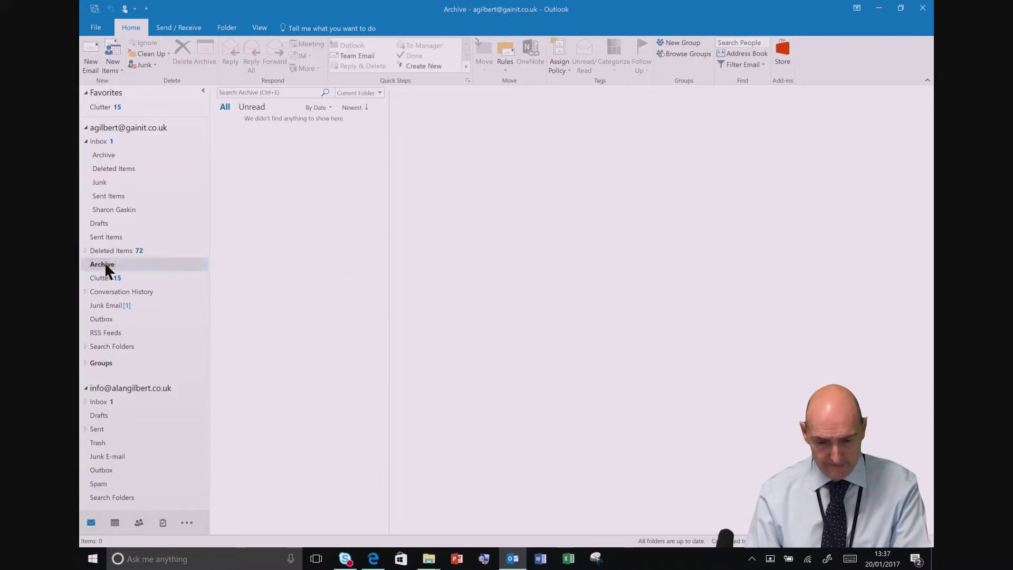
click(105, 262)
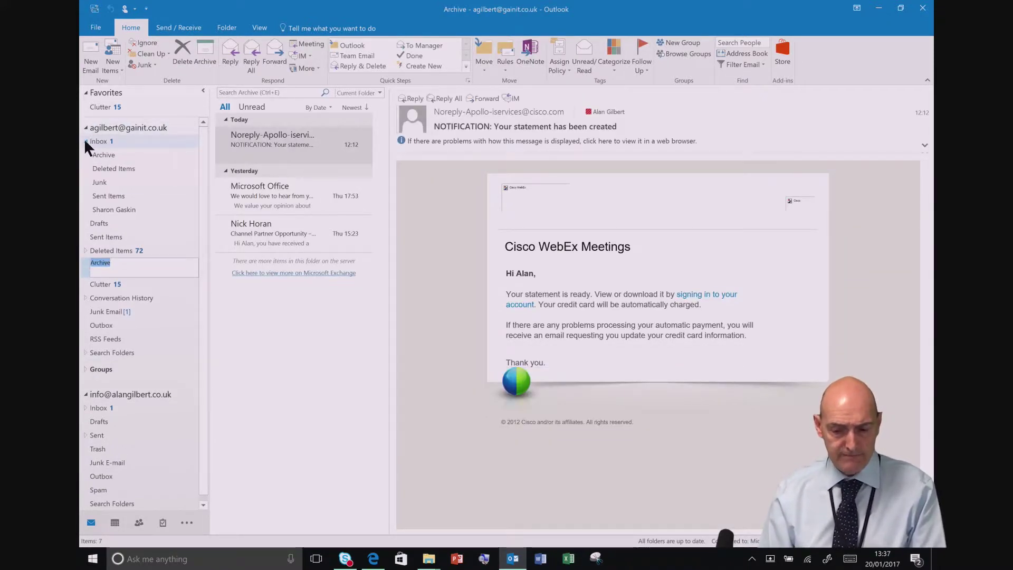
click(85, 141)
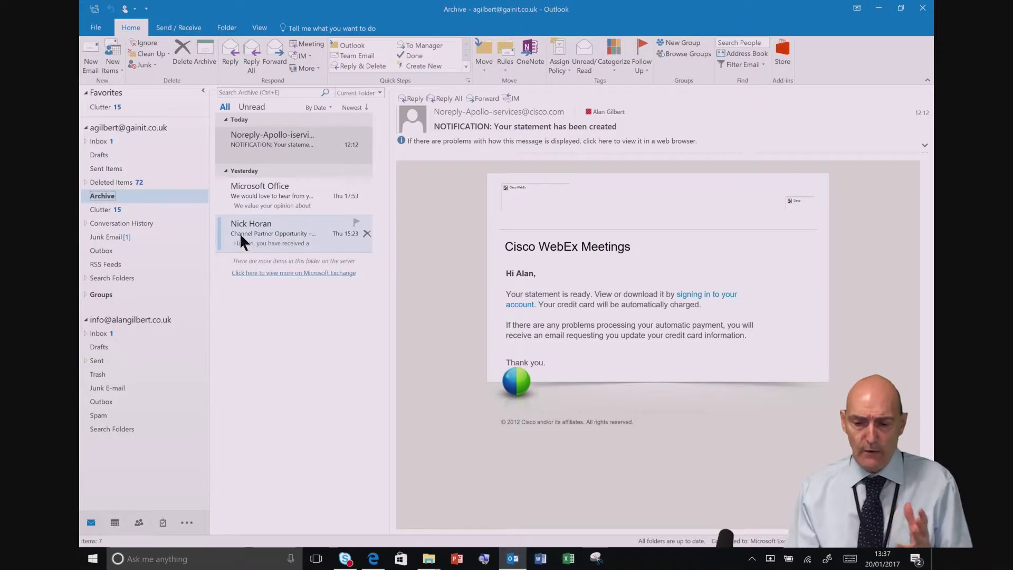
Examine the AutoArchive settings in the main Archive folder's properties and close them without changes.
right_click(107, 197)
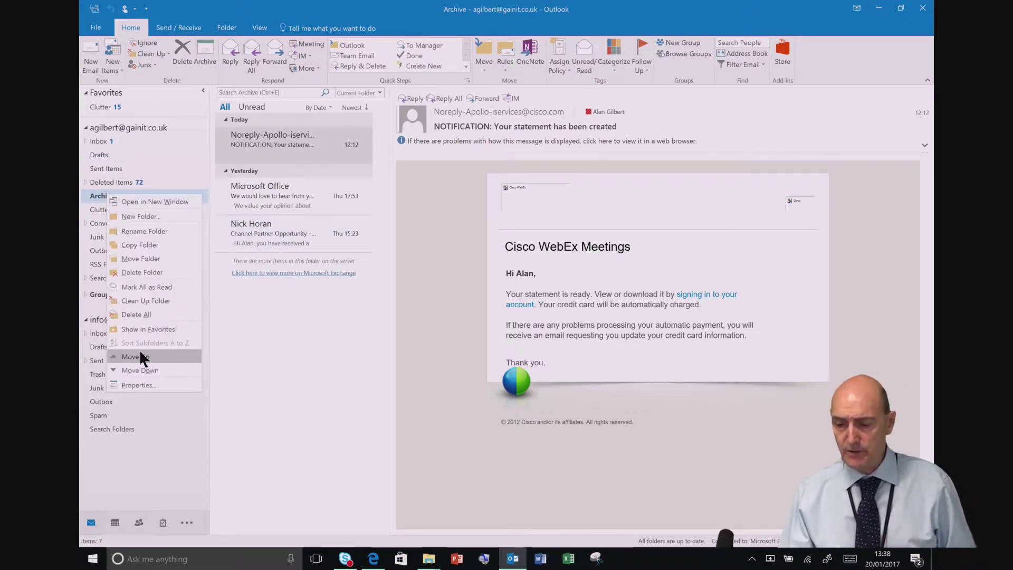
click(143, 384)
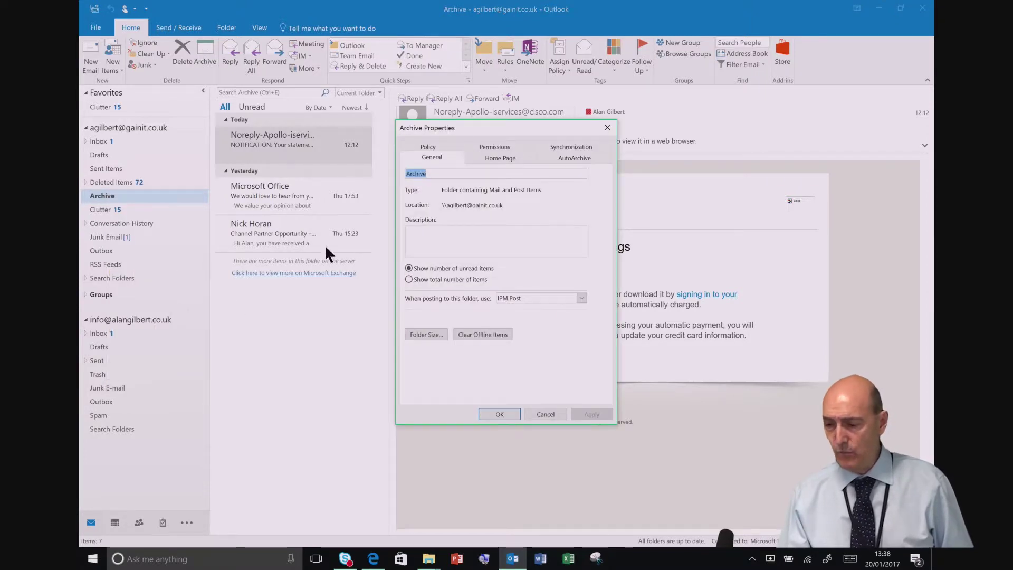
click(574, 158)
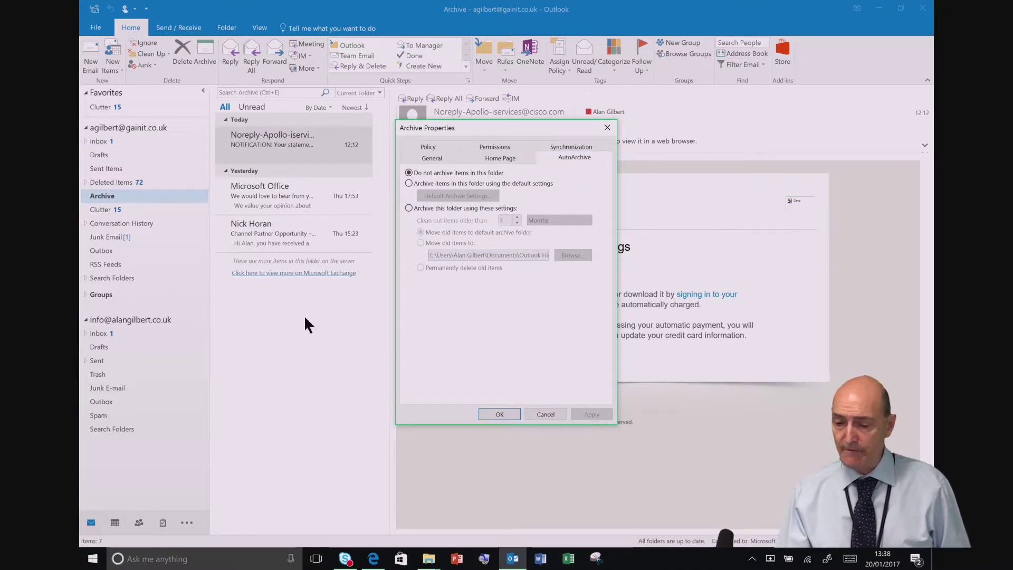
click(607, 128)
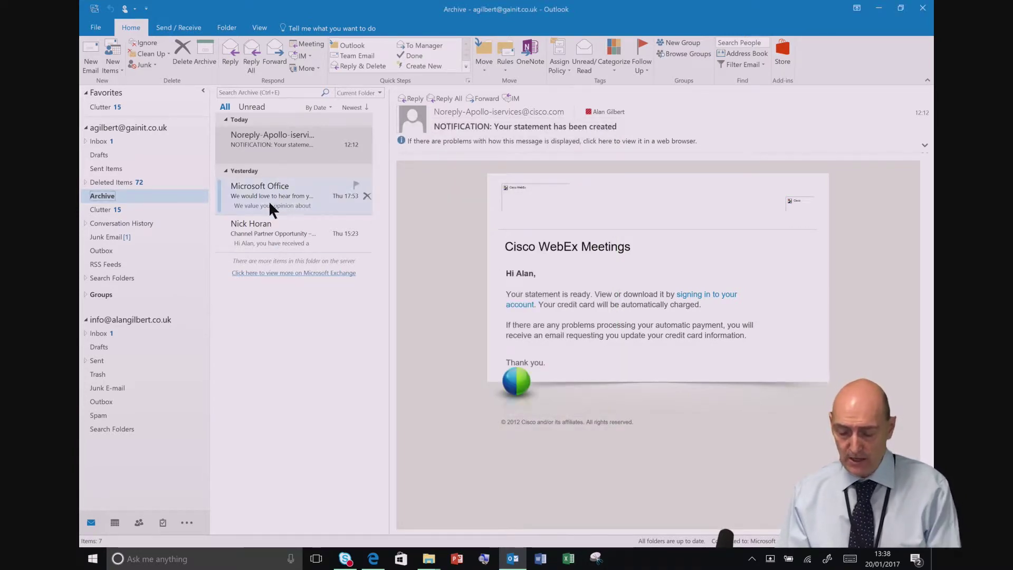
Move the three archived messages from the main Archive folder back to the Inbox and open the Inbox.
click(277, 145)
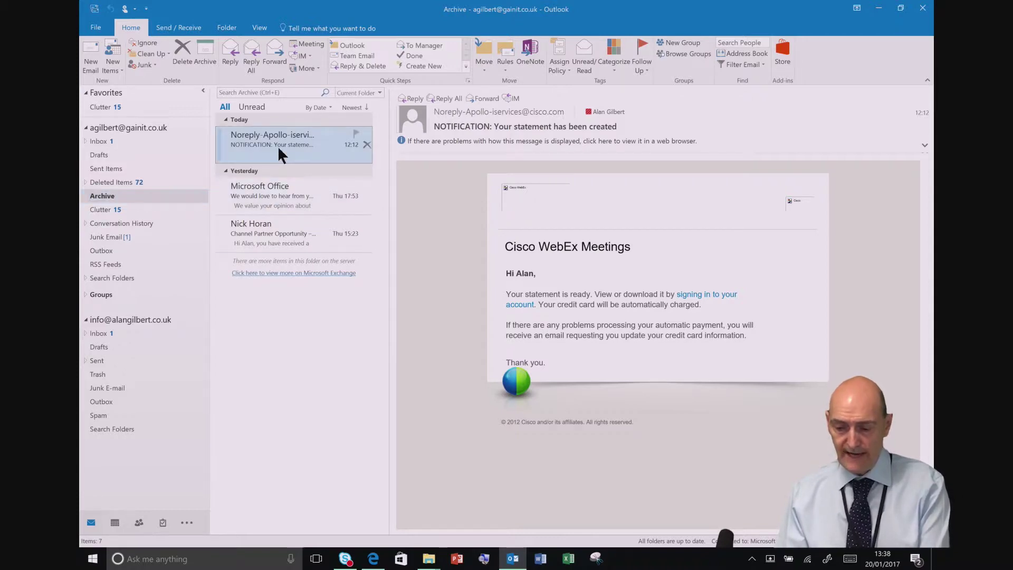
shift+click(288, 243)
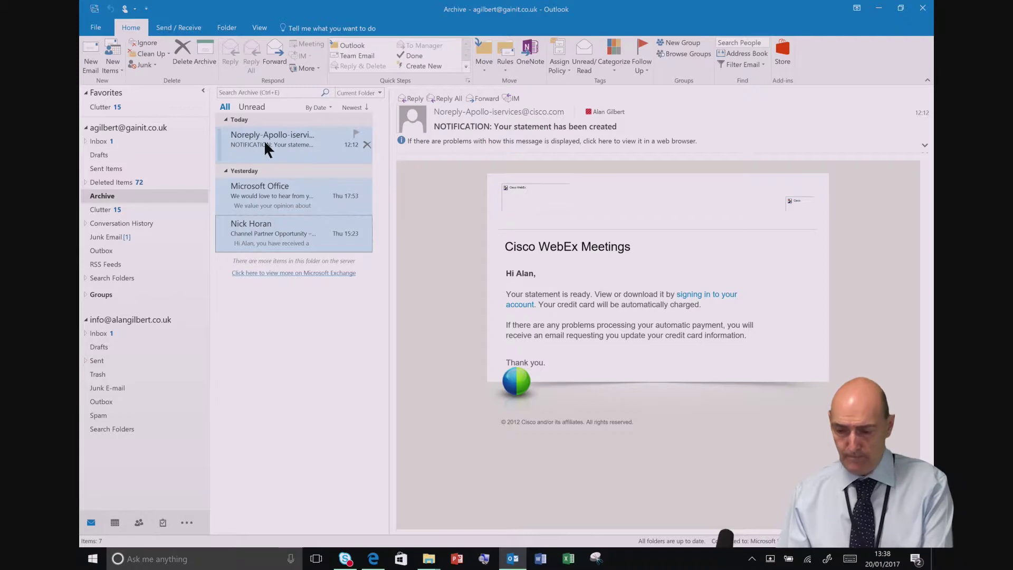
drag(262, 140, 99, 144)
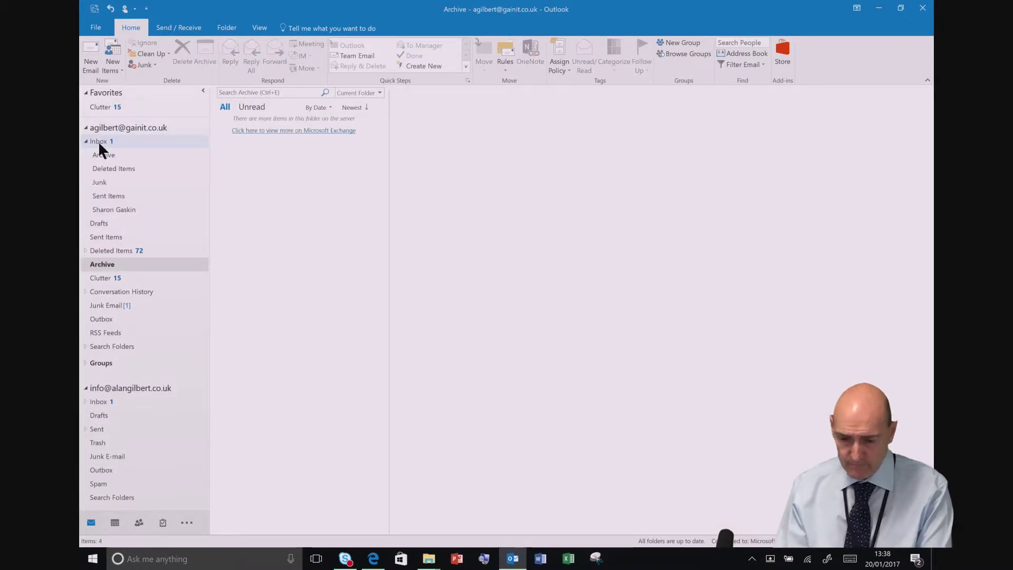
click(100, 141)
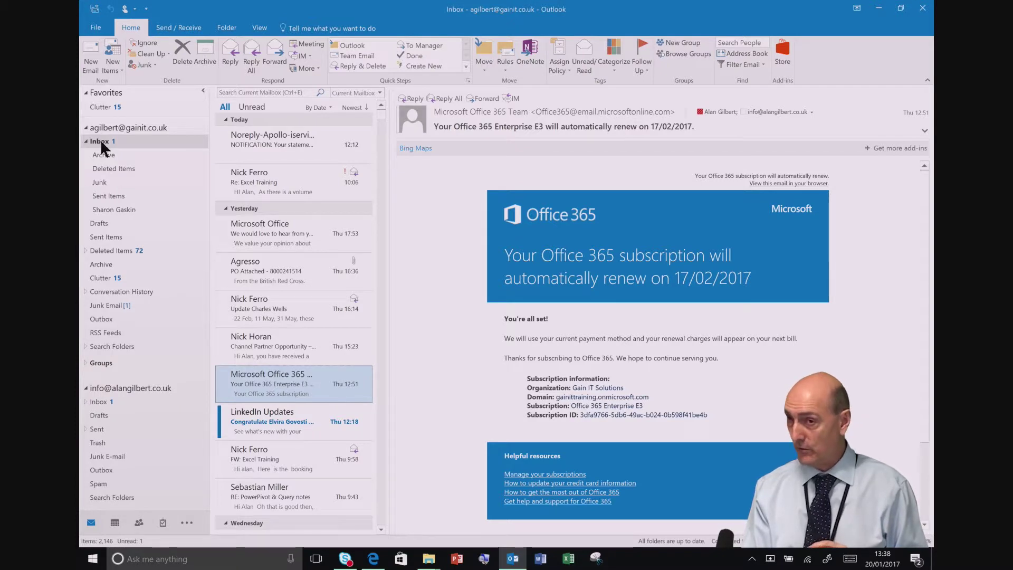
Create a new email addressed to the second account's info address with the subject Festival.
click(89, 62)
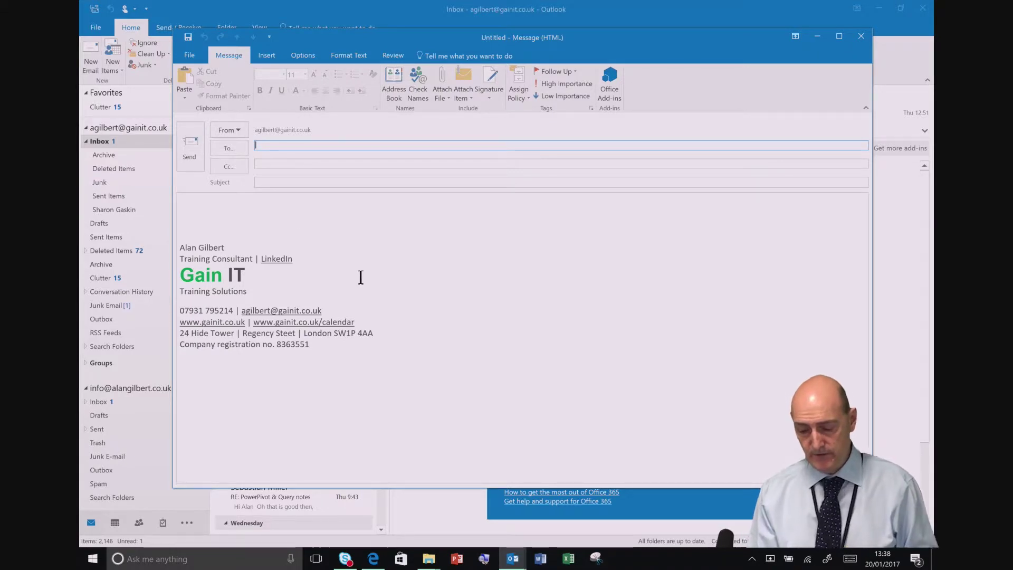
text(he)
key(BackSpace)
key(BackSpace)
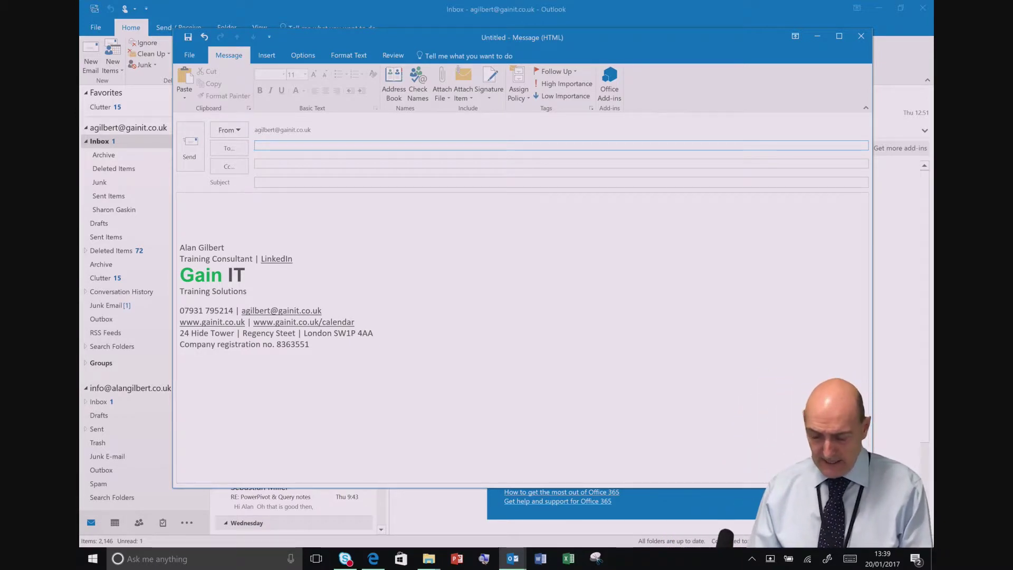
text(in)
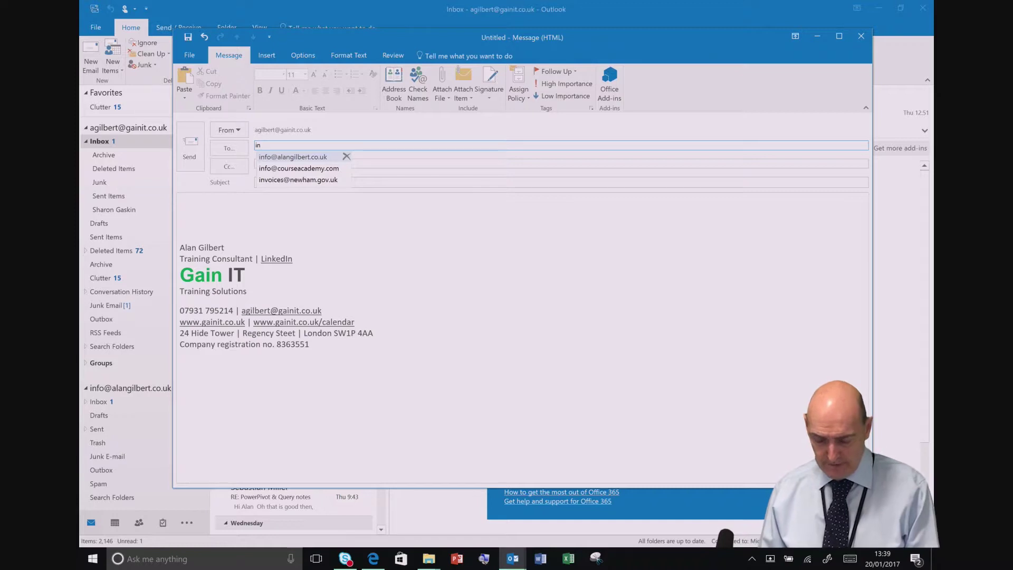
key(Return)
key(Tab)
key(Tab)
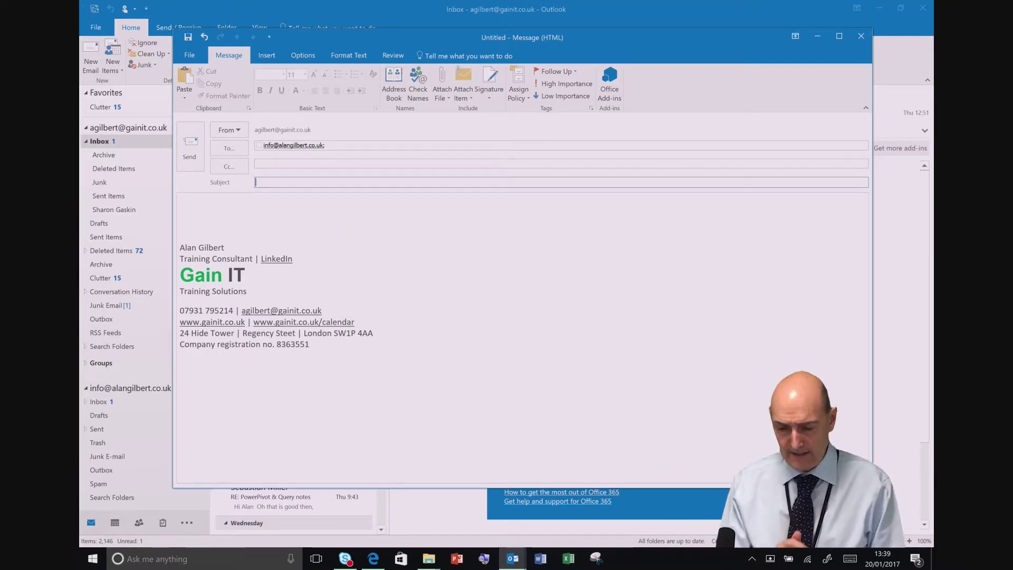
text(Fes)
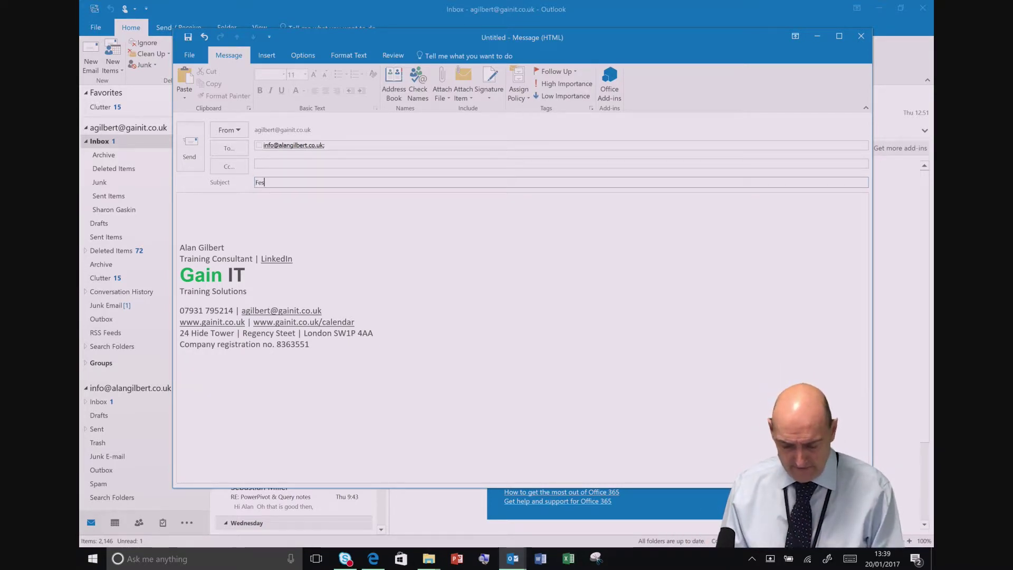
text(tival)
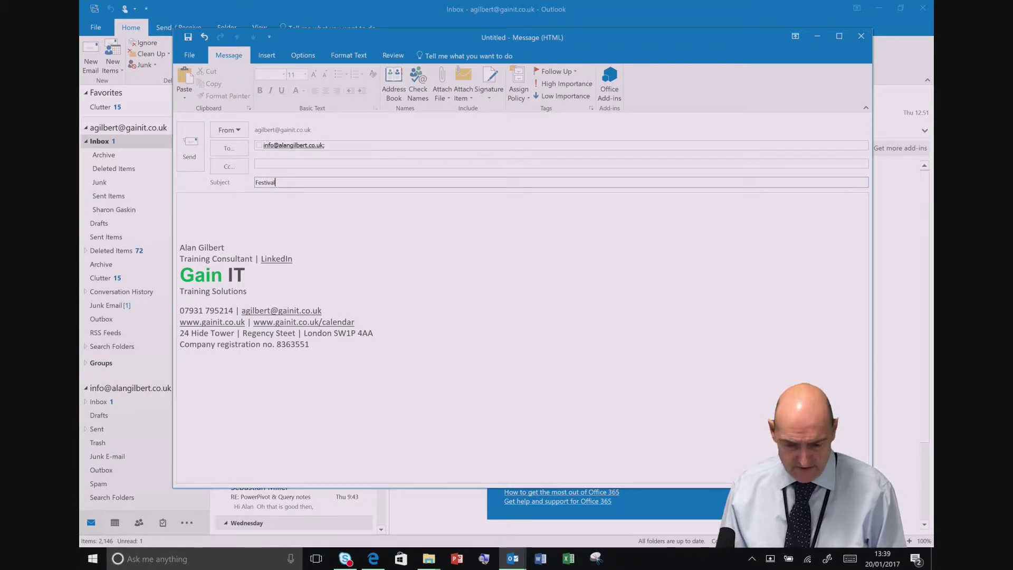
Write a greeting to the recipient and the line "Please fin included your training documents." in the body, and send the email.
click(180, 202)
text(Hi Alan)
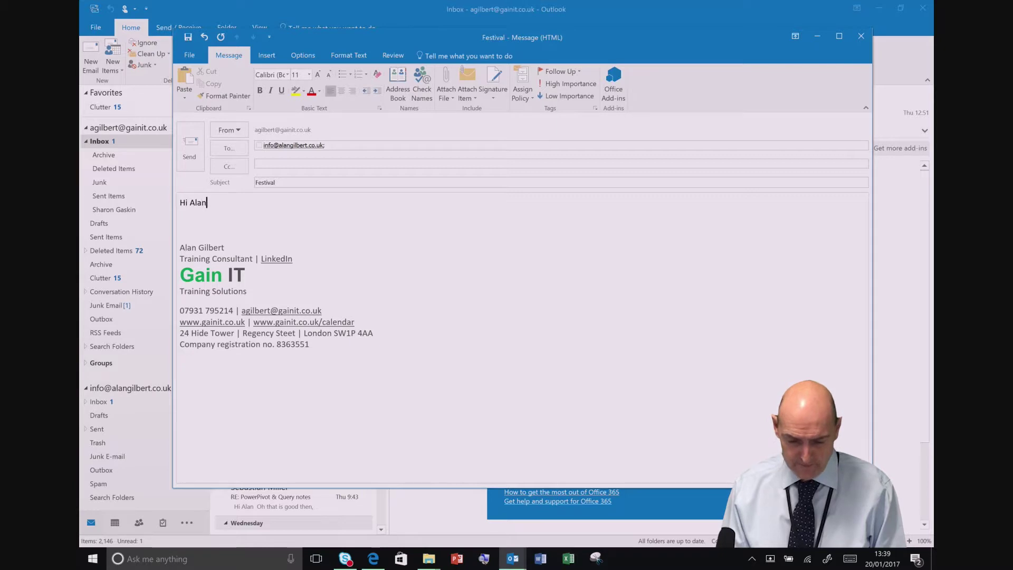
key(Return)
key(Return)
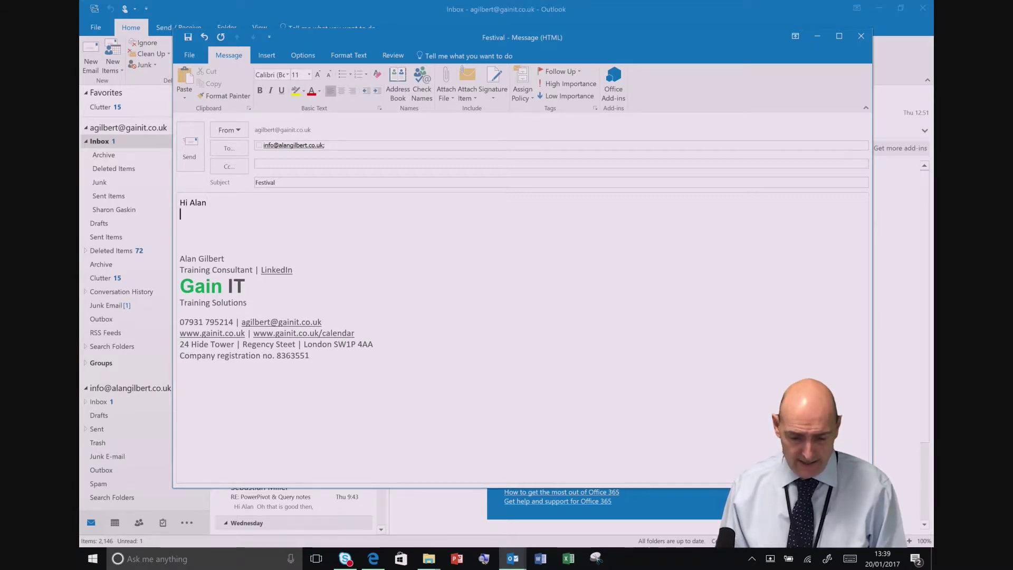
text(please )
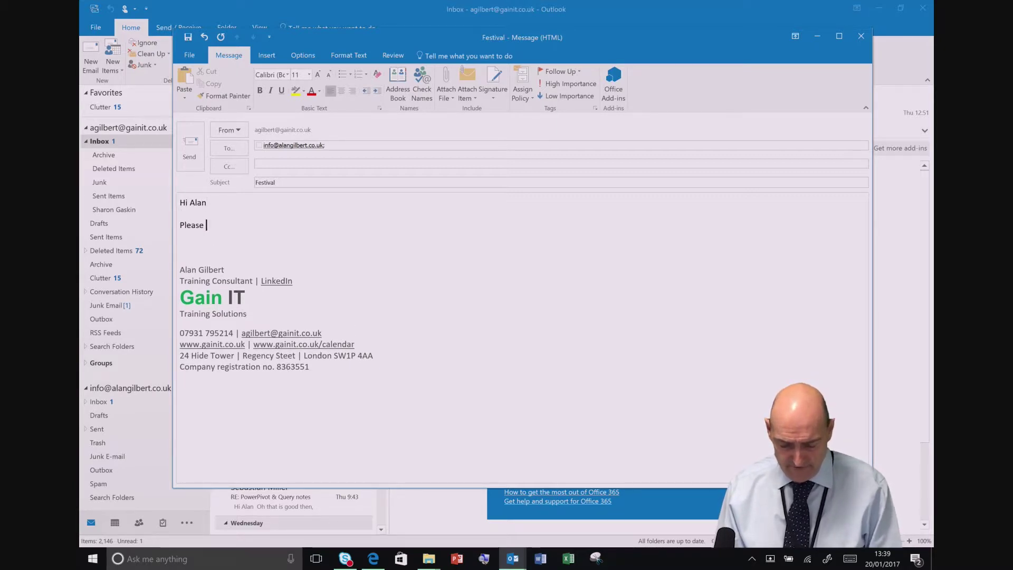
text(fin in)
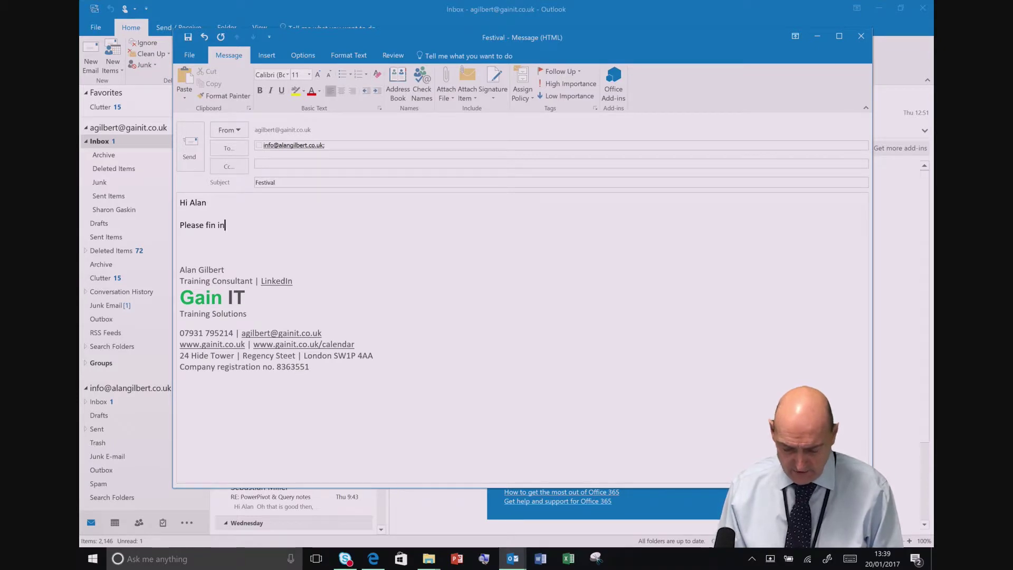
text(clude)
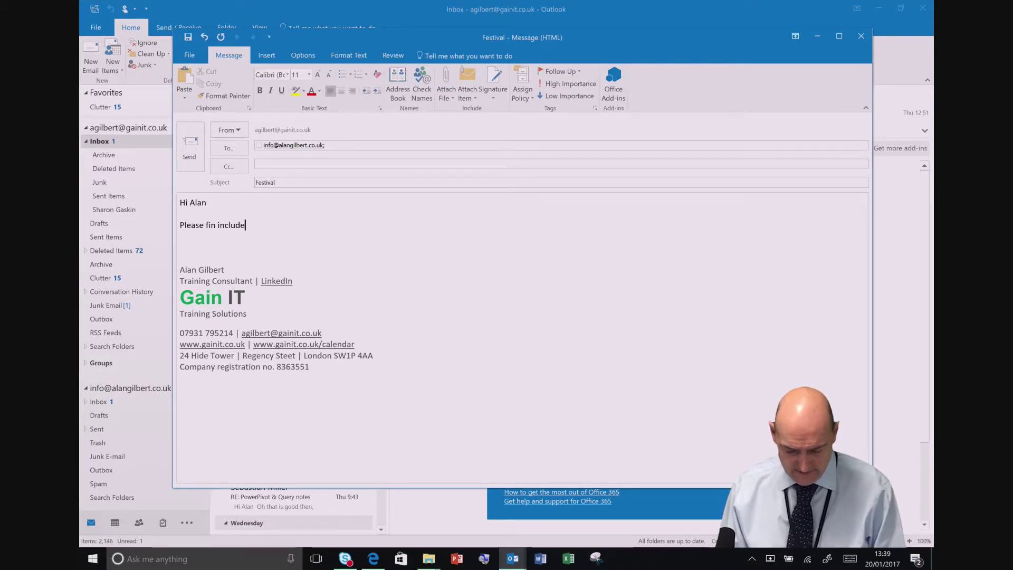
text(d your )
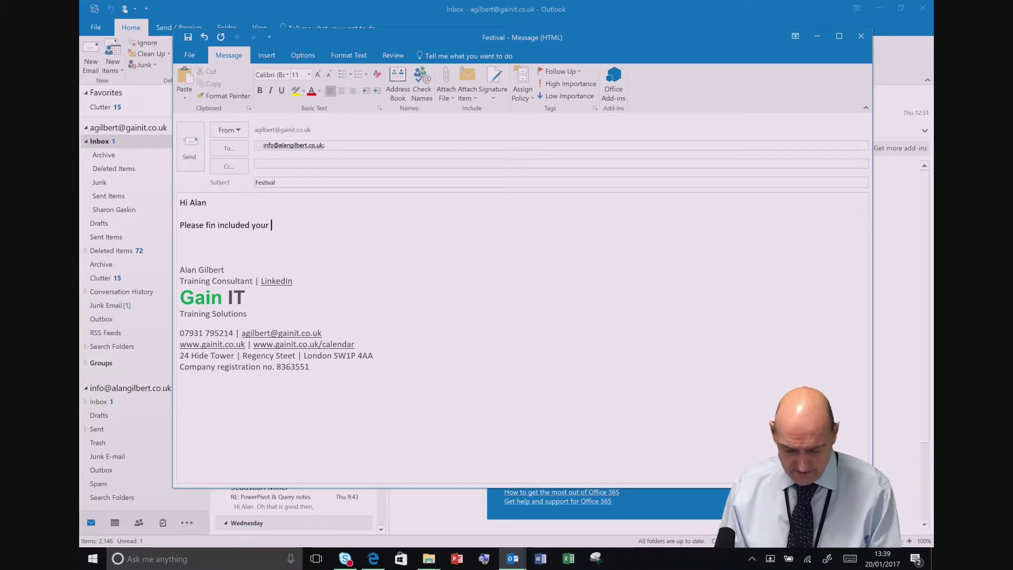
text(training )
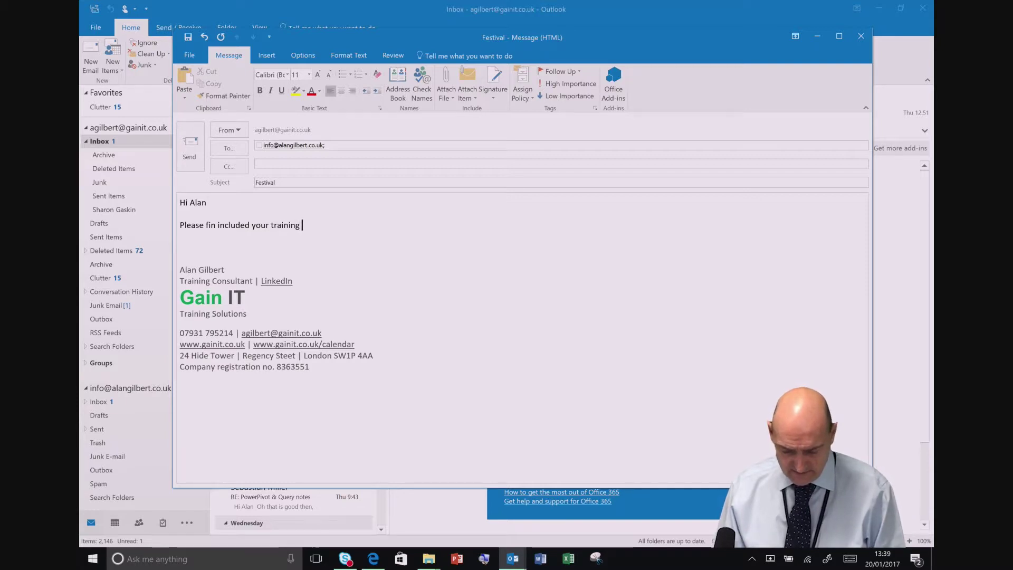
text(document)
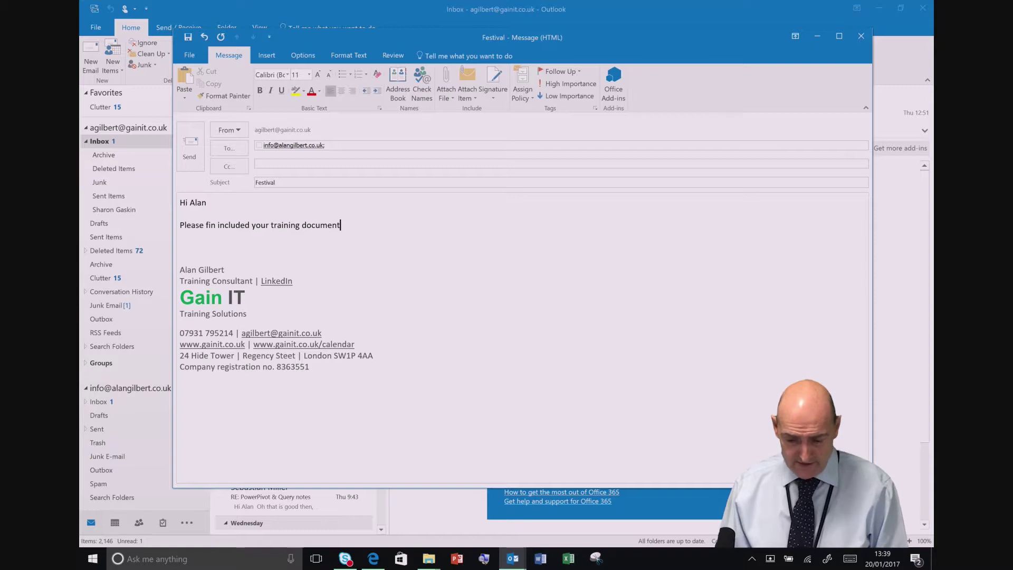
text(s.)
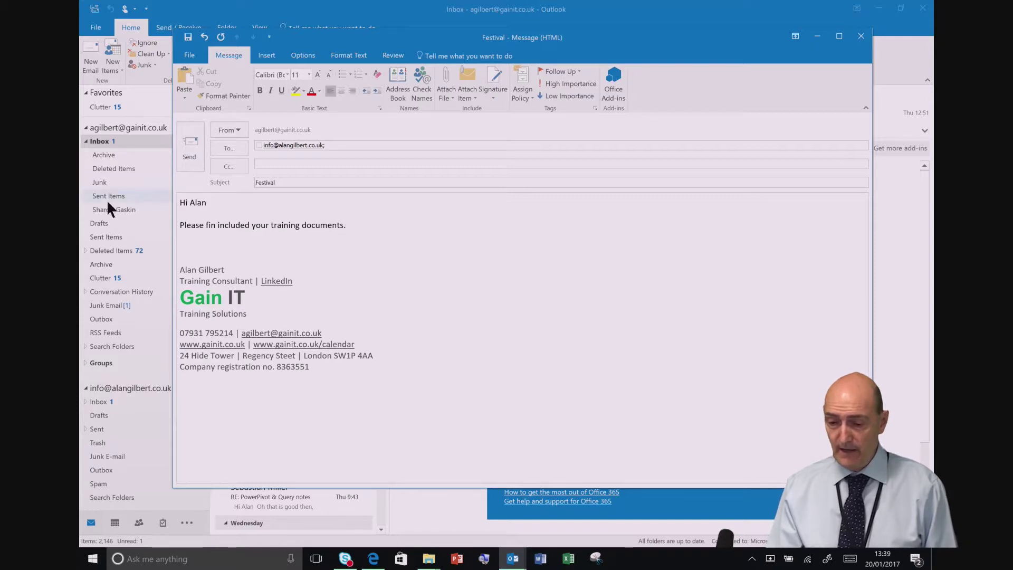
click(190, 154)
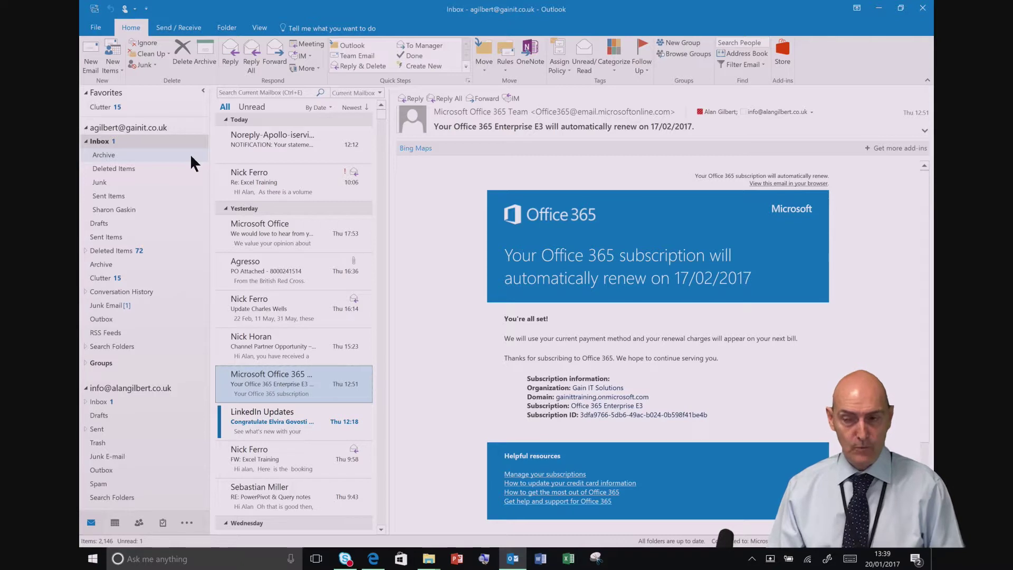
Create a new email from the first account with the subject Festival.
click(97, 75)
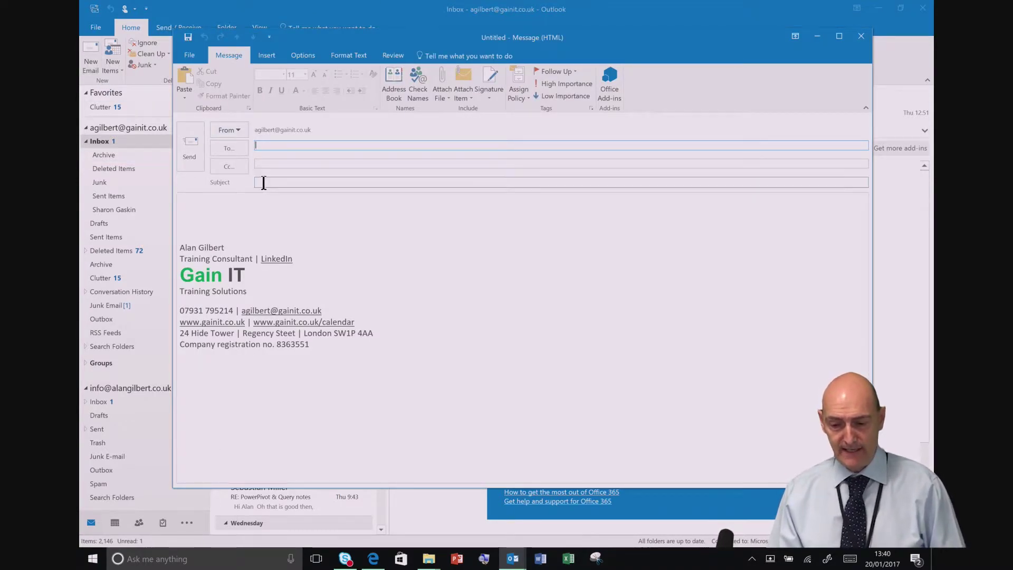
click(224, 202)
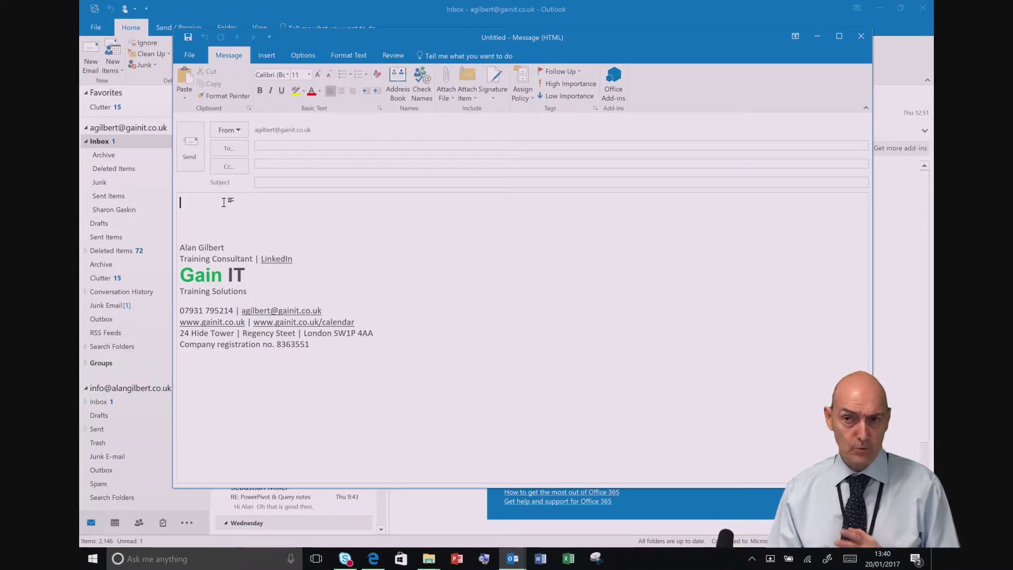
click(264, 182)
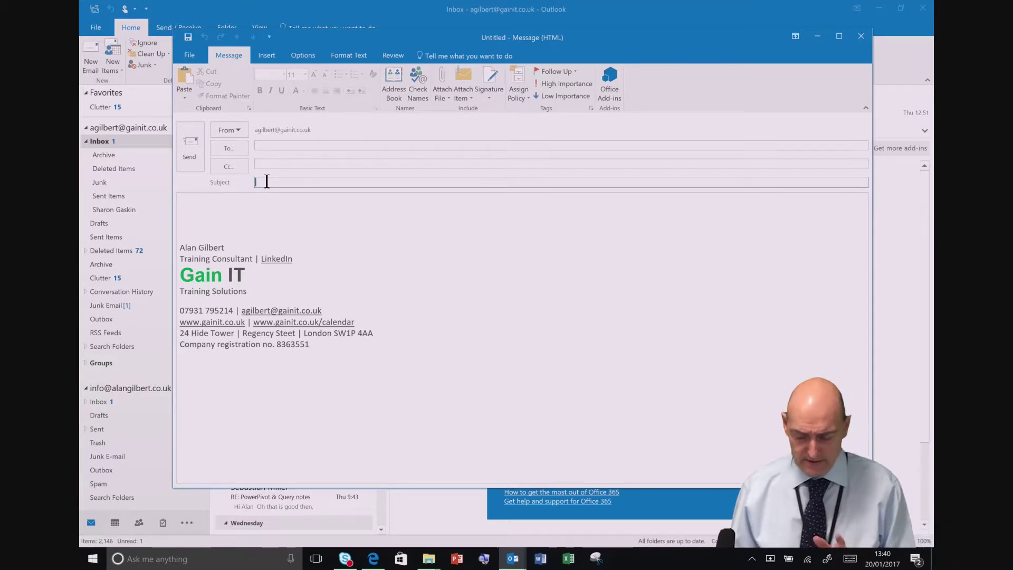
text(Festival)
key(Tab)
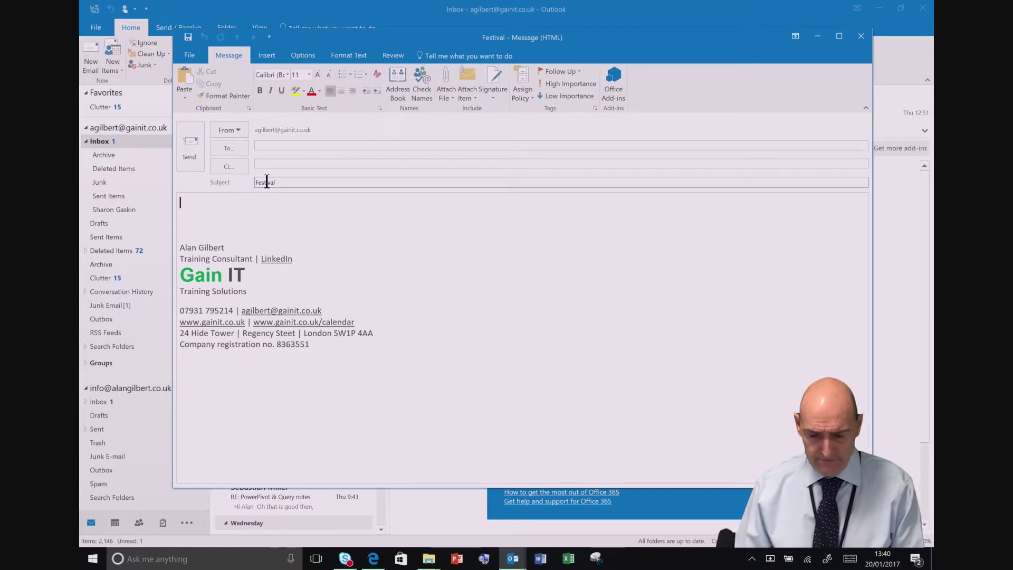
Write the greeting "Hi" and the line "Please find attached your training files" in the Festival email's body.
text(Hi)
key(Return)
key(Return)
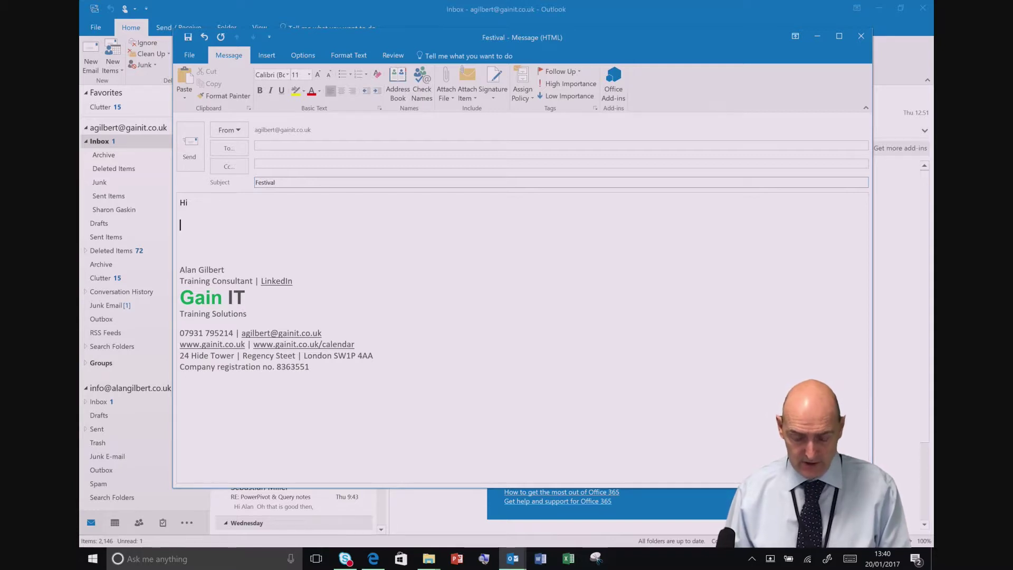
text(please f)
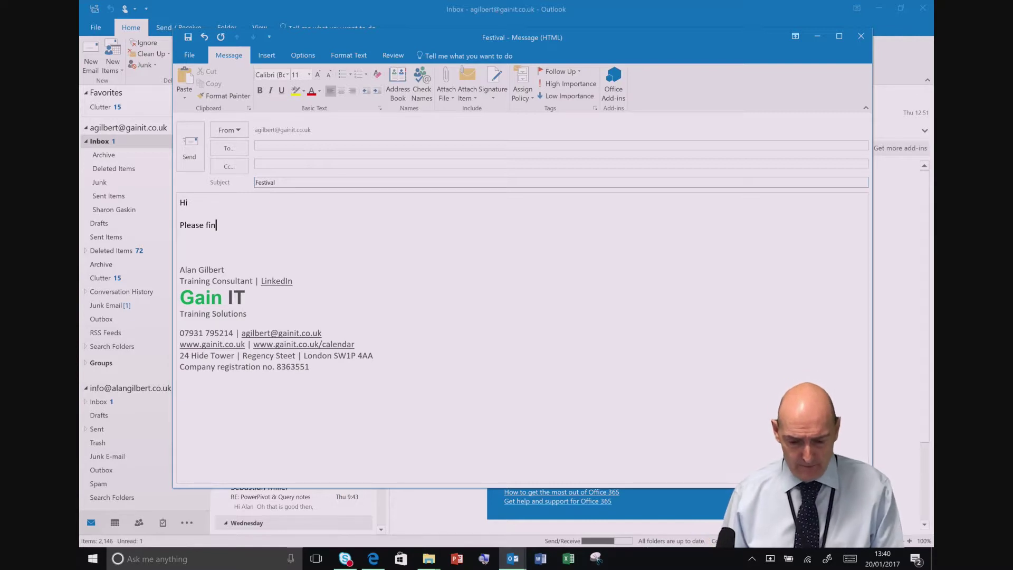
text(d a)
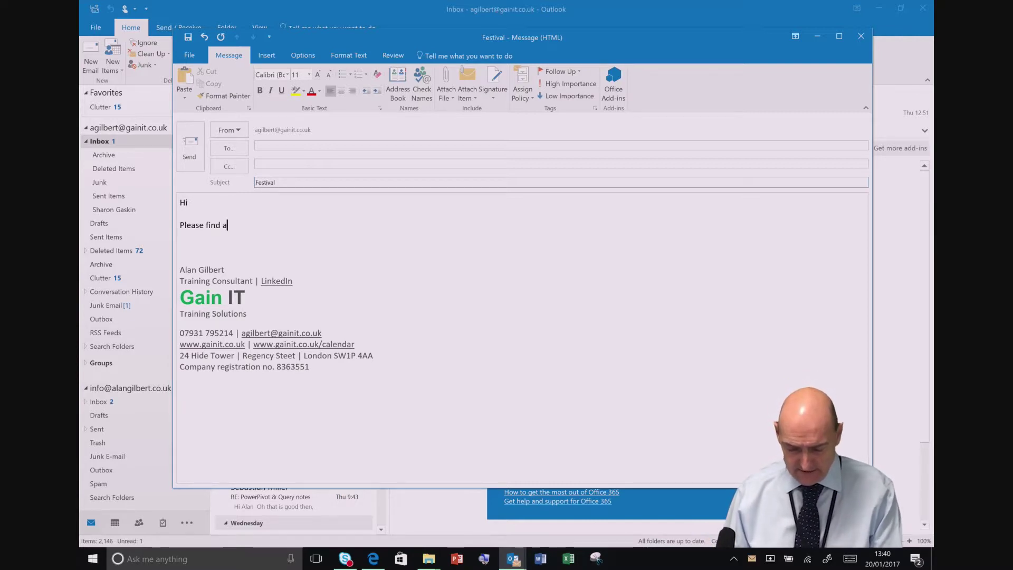
text(ttached your trainin)
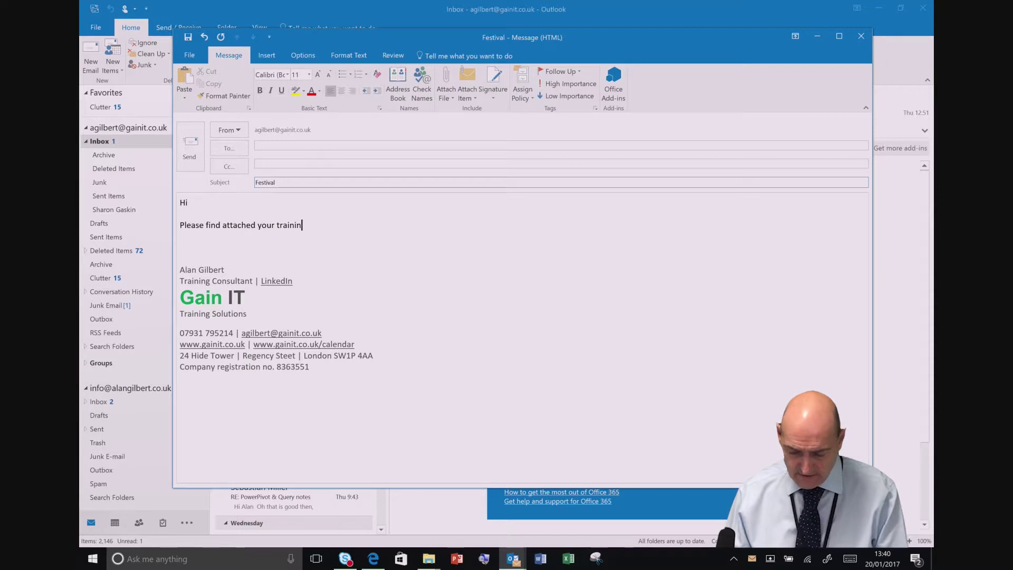
text(g files)
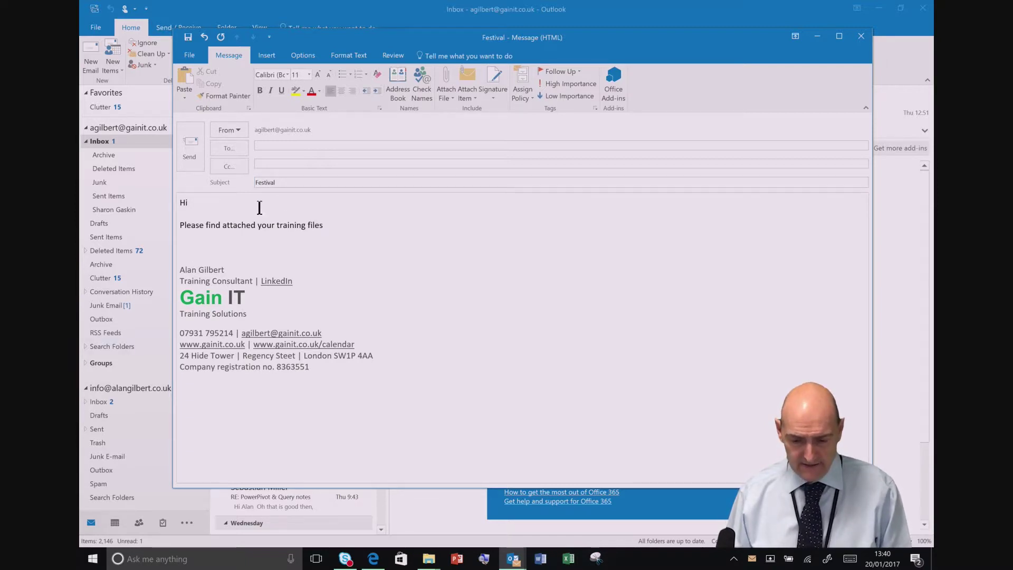
Try to send the Festival email without an attachment and choose not to send it at the attachment reminder.
click(188, 158)
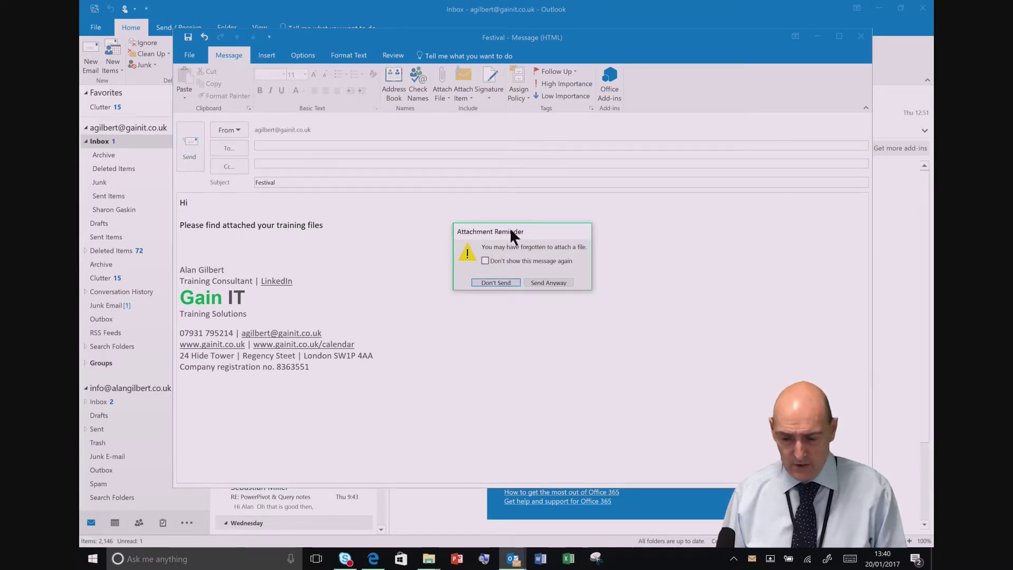
drag(510, 227, 473, 150)
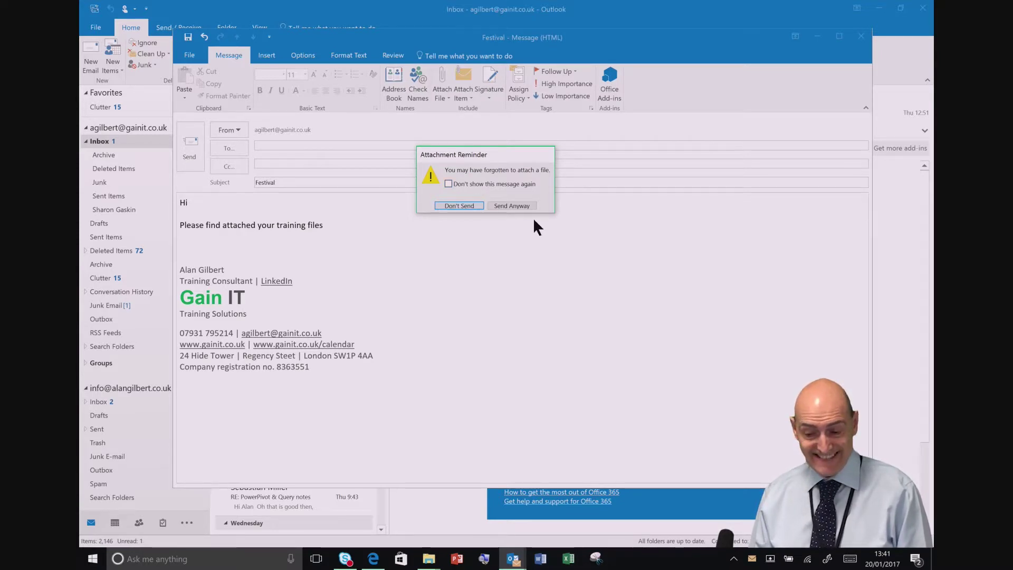
click(454, 204)
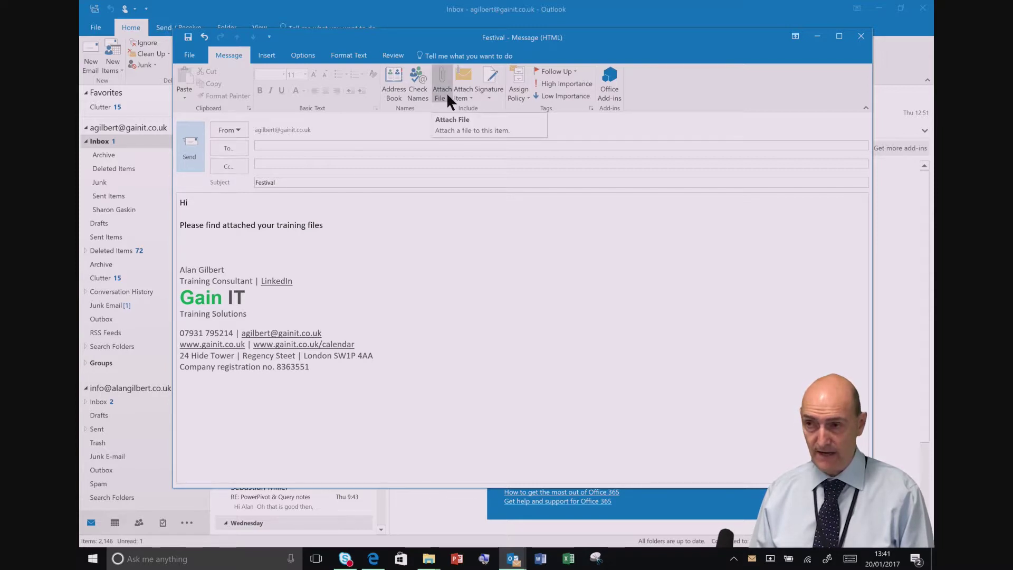
Attach the recent Word document Automatic reply to the Festival email.
click(331, 225)
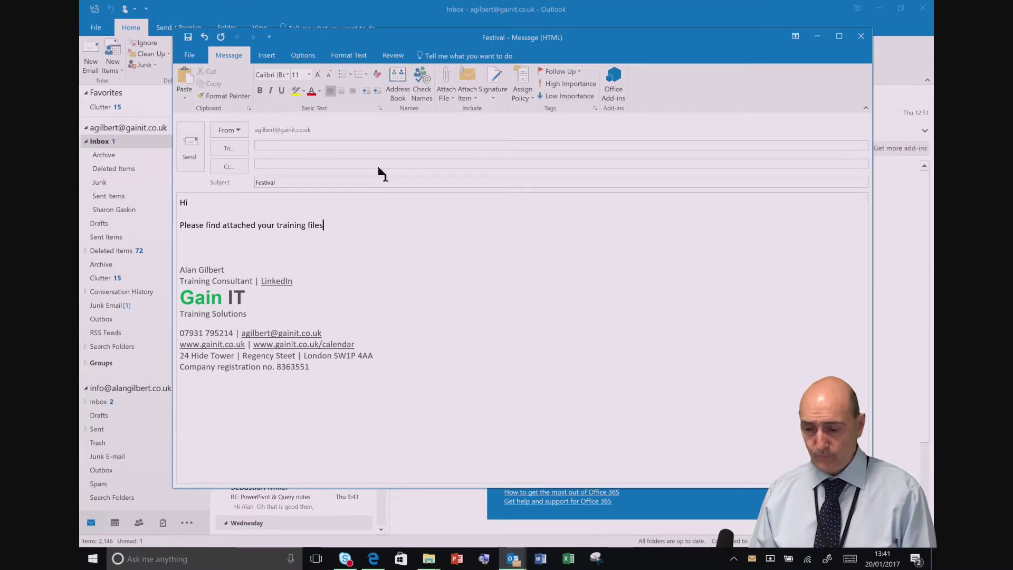
click(446, 95)
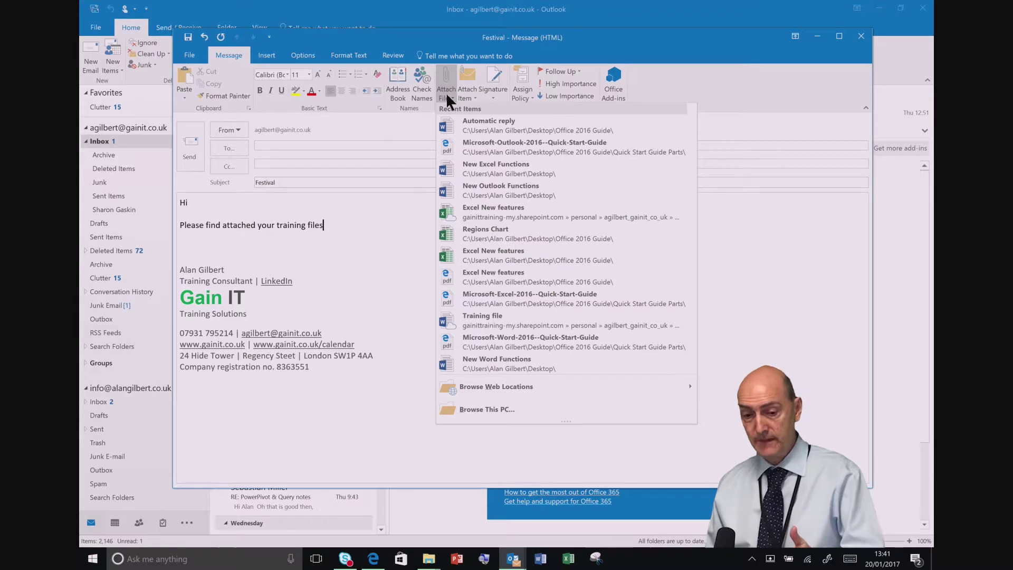
click(465, 125)
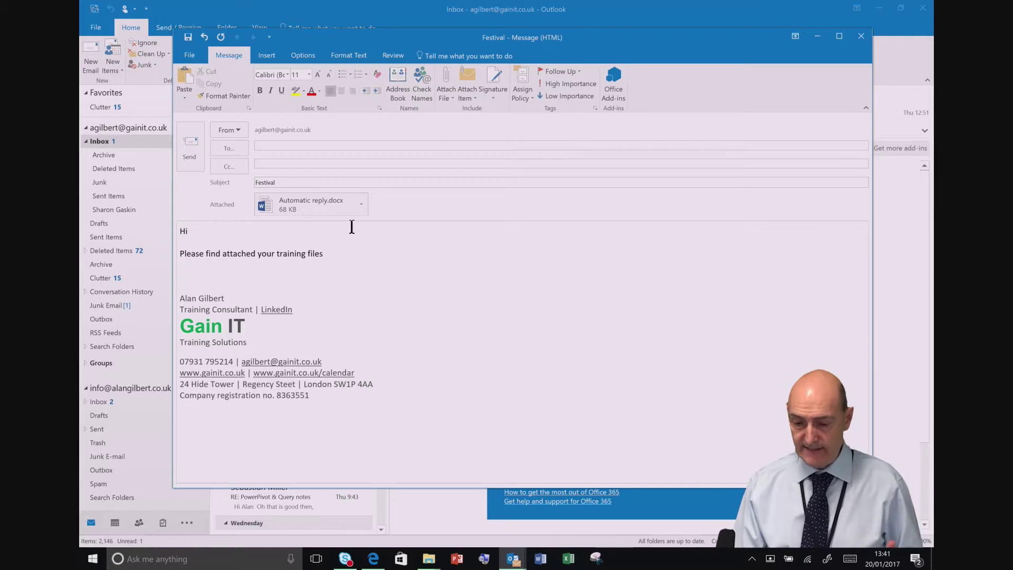
Browse the business OneDrive web location for attachable files and close the file browser without choosing one.
click(448, 95)
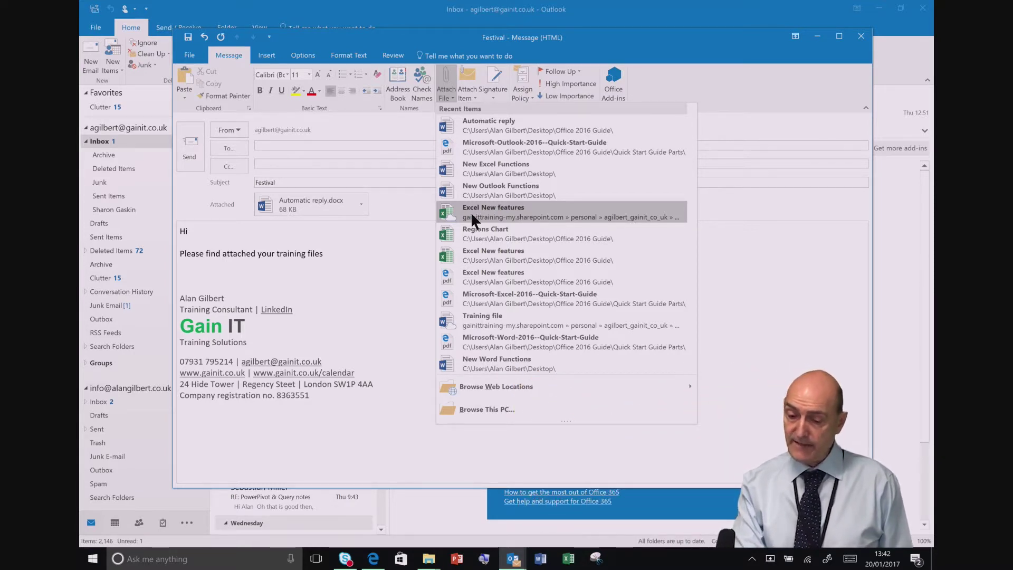
mouse_move(497, 385)
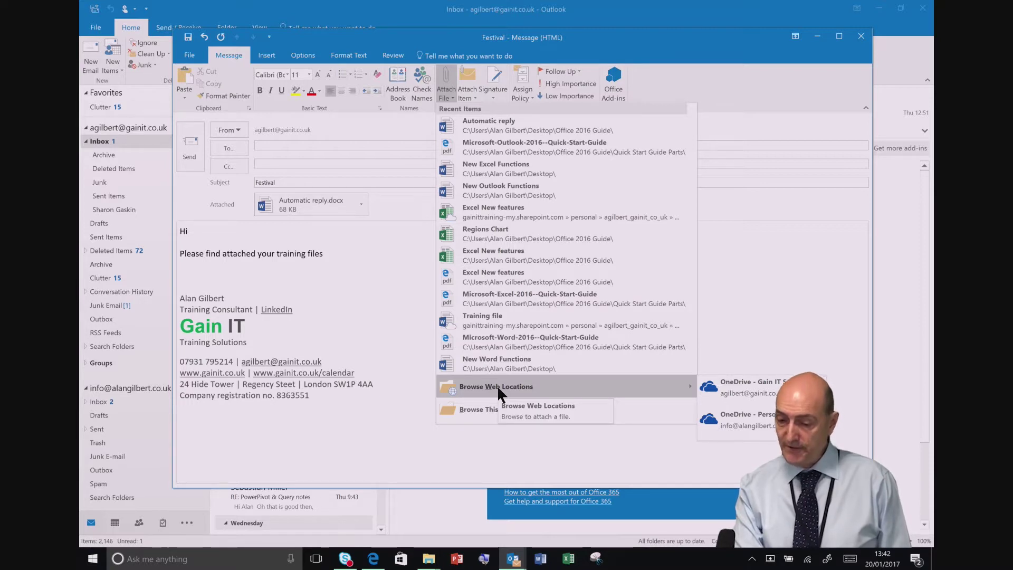
click(725, 391)
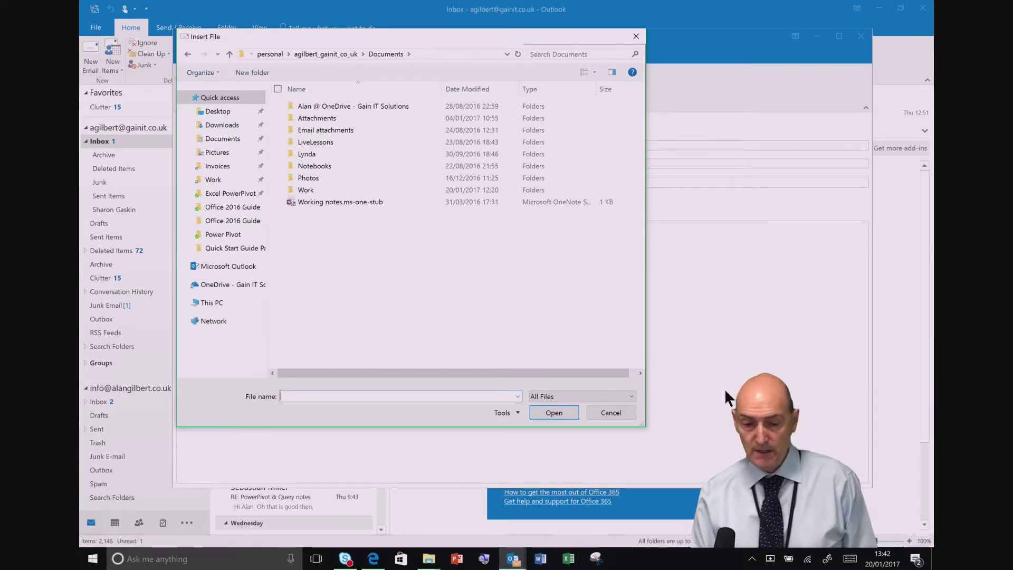
click(639, 34)
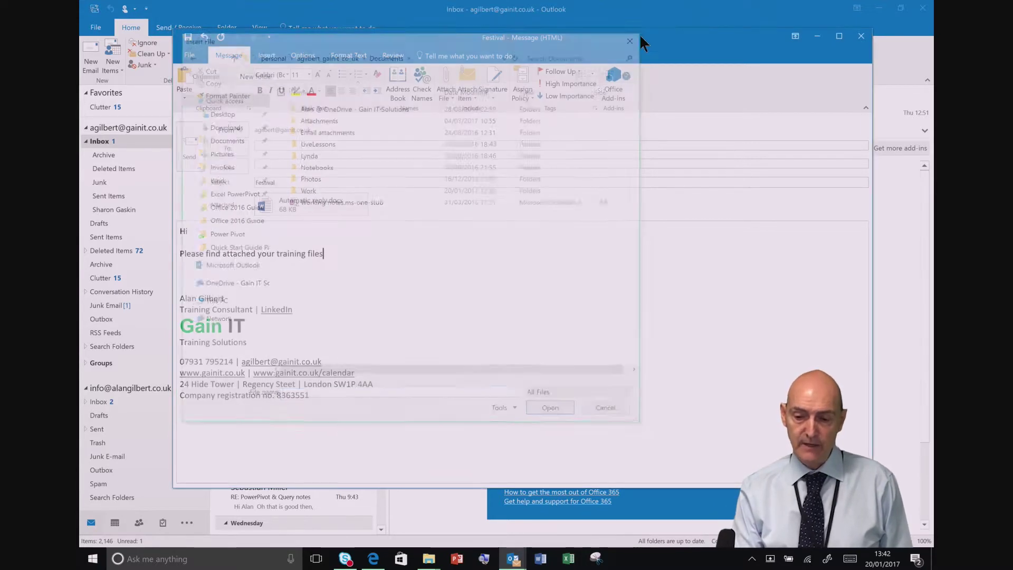
Browse This PC for files to attach, select the Documents folder, and close the file browser without attaching anything.
click(448, 95)
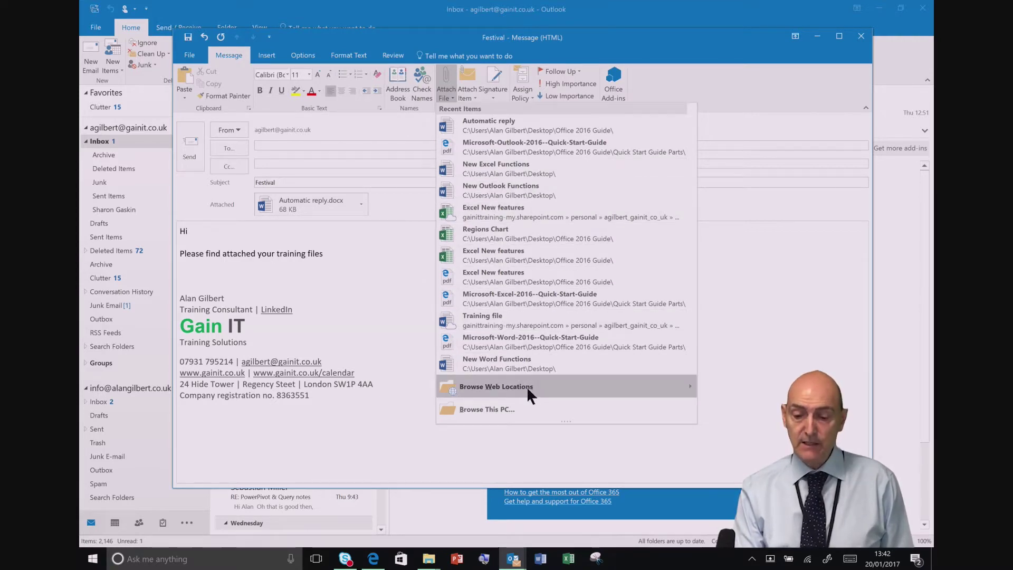
click(493, 412)
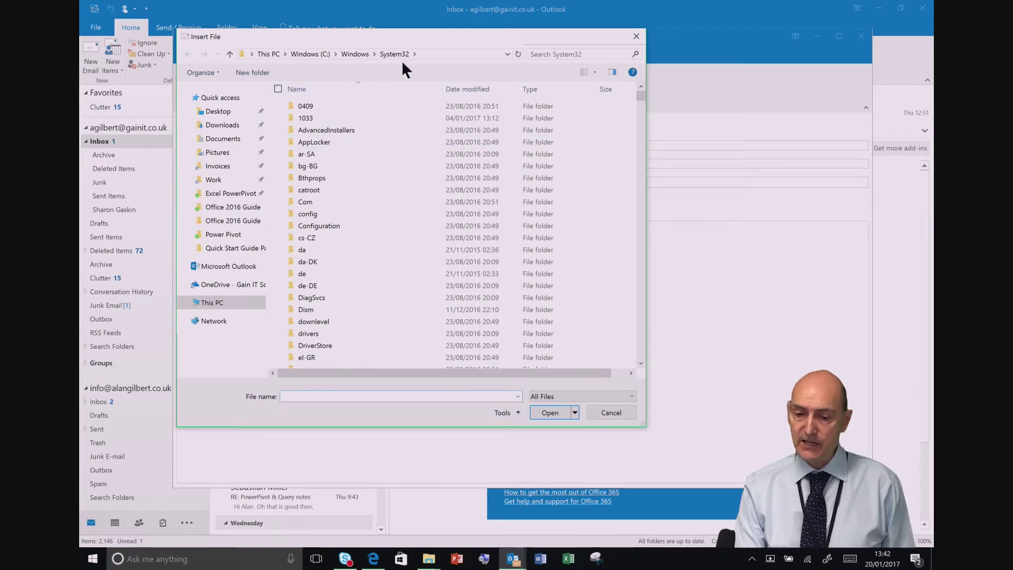
drag(389, 35, 514, 36)
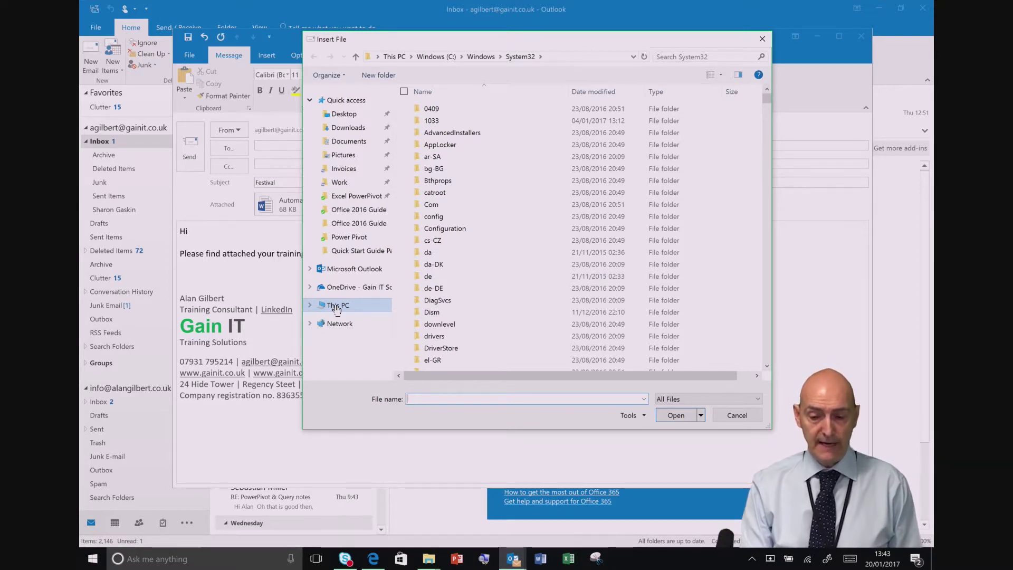
click(336, 306)
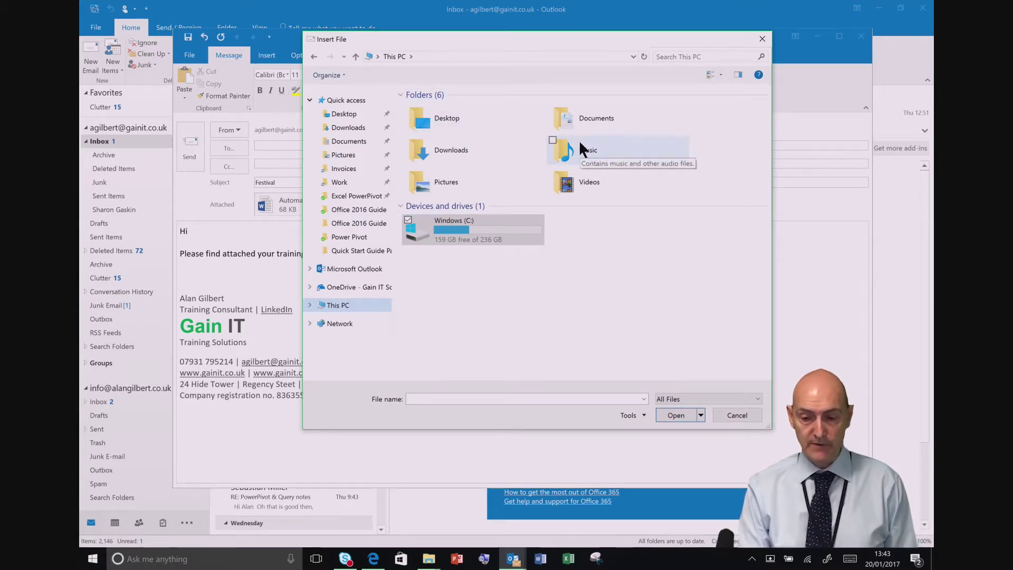
click(587, 121)
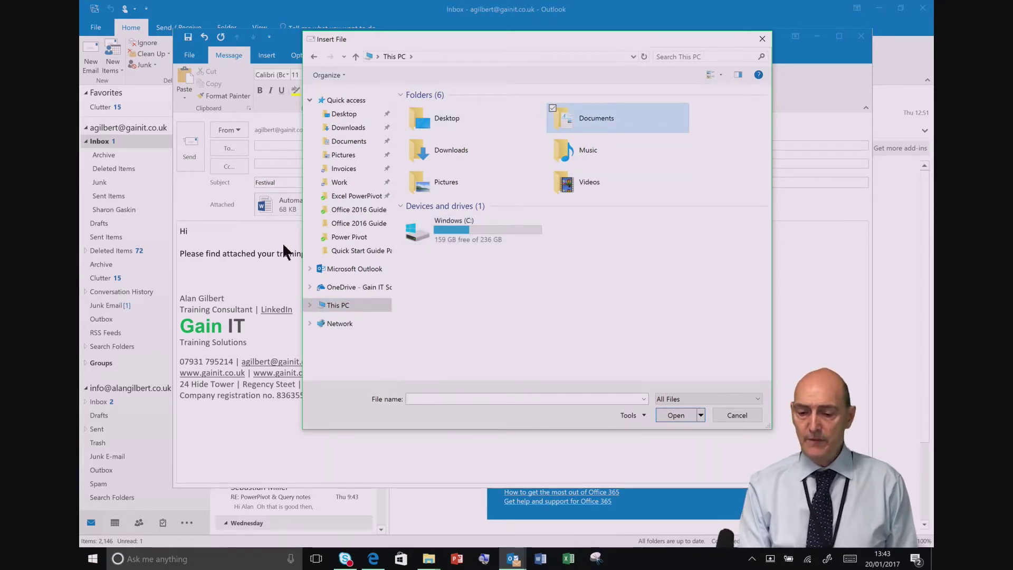
click(763, 40)
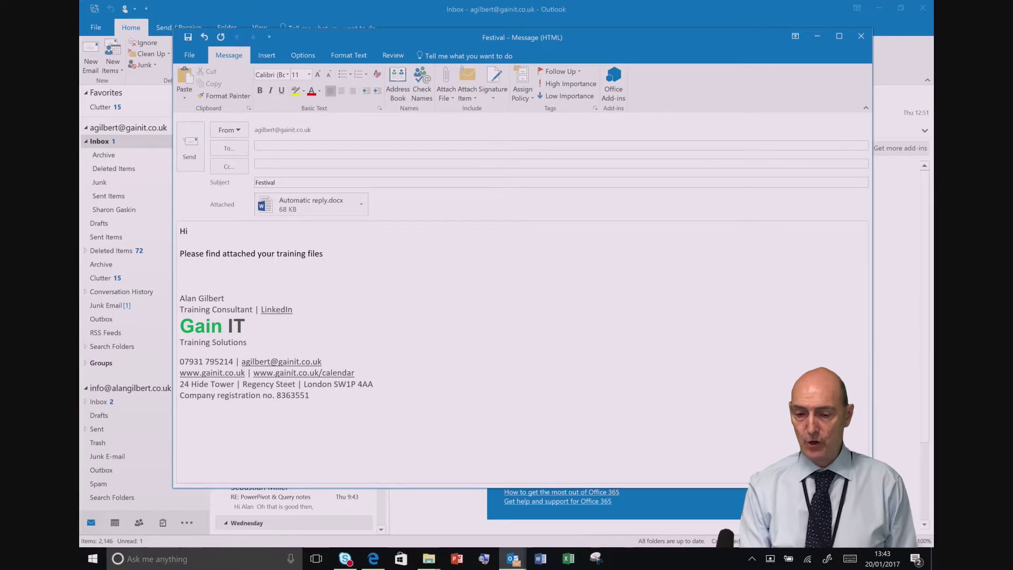
Close the Festival email without saving it and select the "Your statement has been created" notification in the Inbox.
click(861, 38)
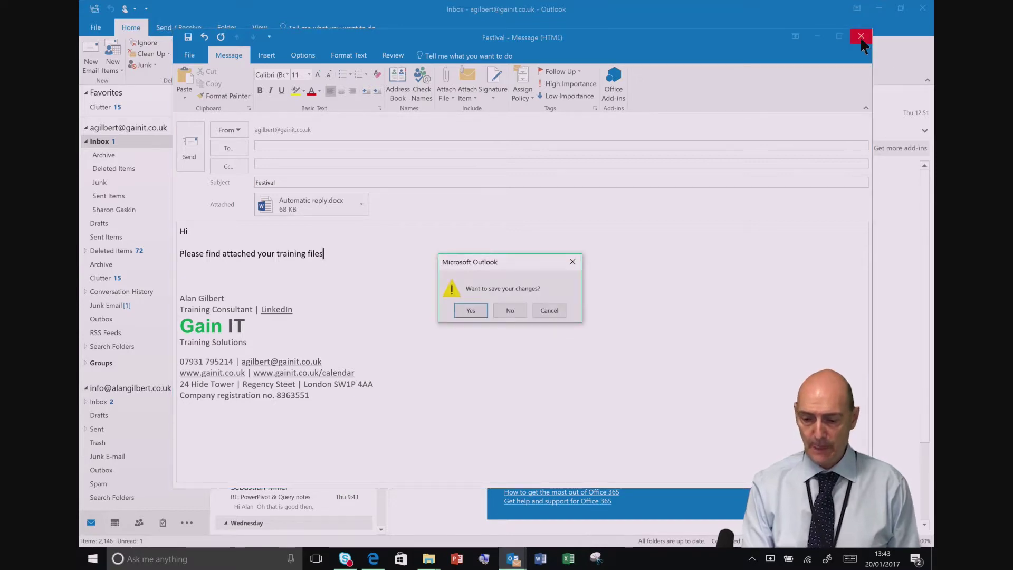
click(506, 310)
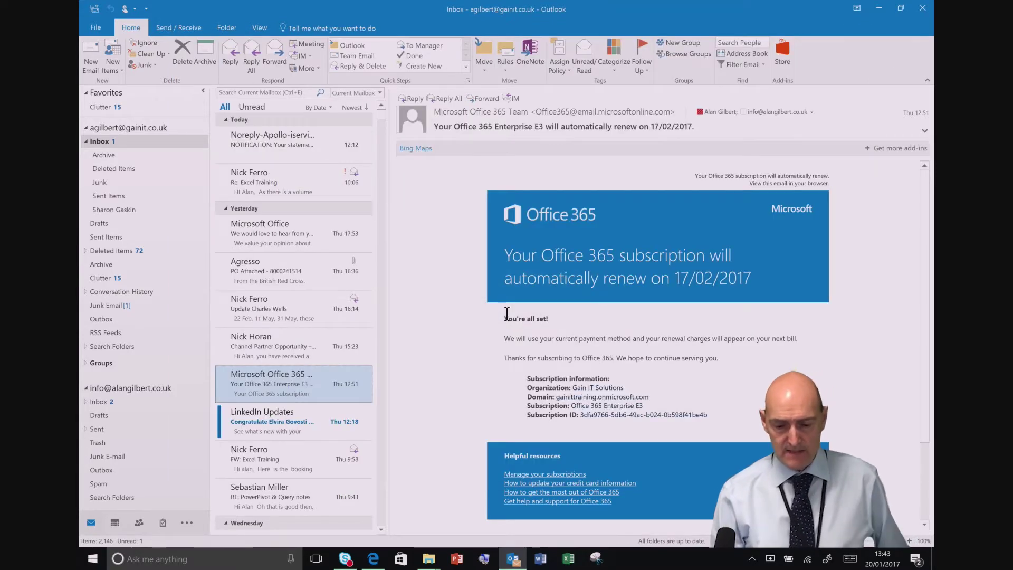
click(252, 148)
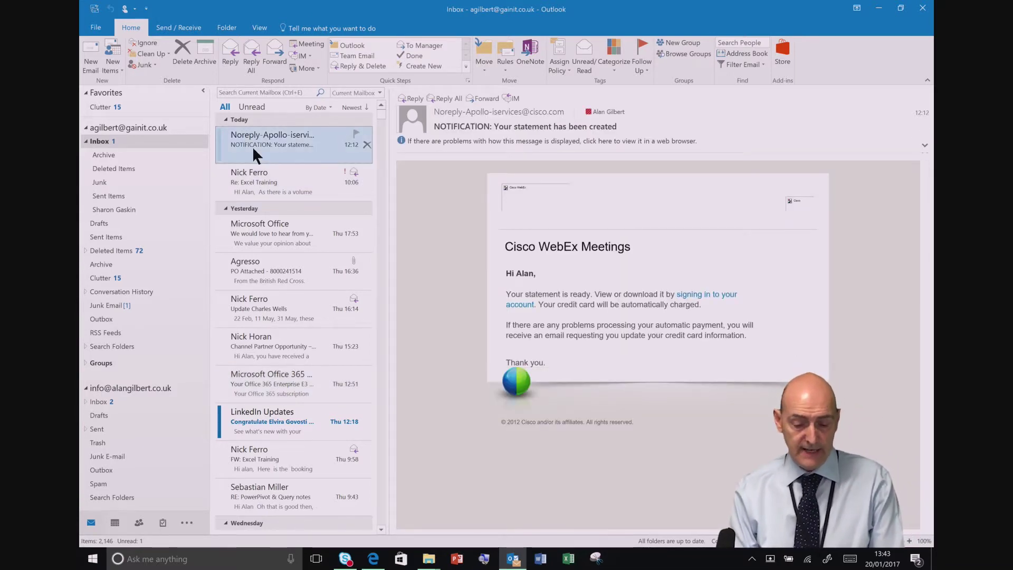
Open the calendar and view it in the Day, Work Week and Schedule View arrangements.
click(115, 518)
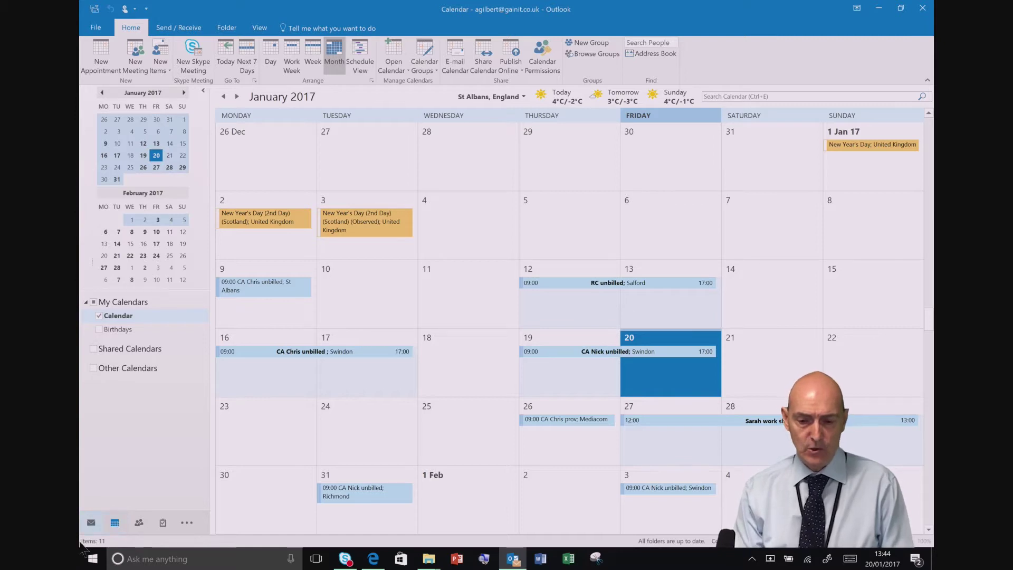
click(266, 62)
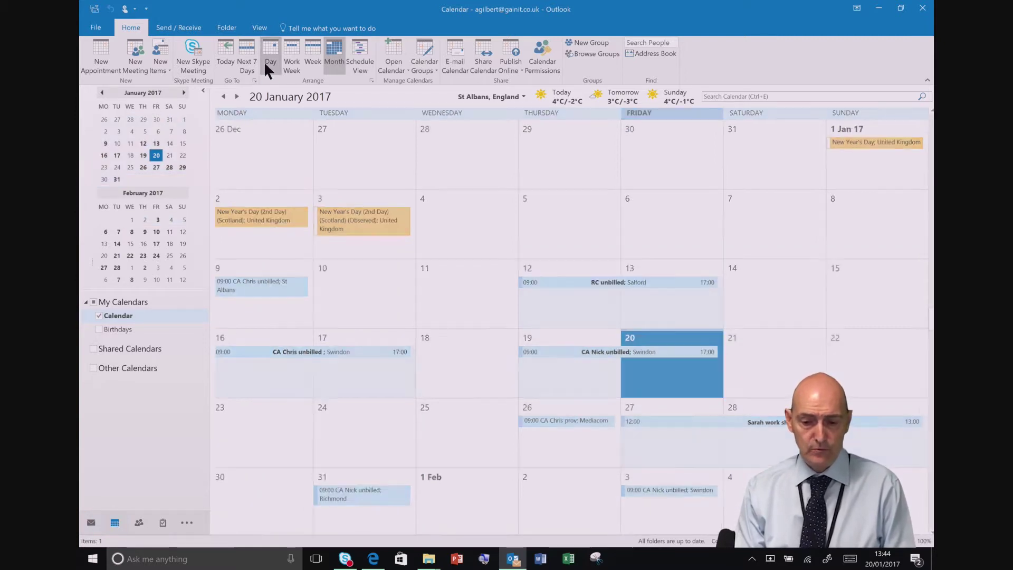
click(292, 62)
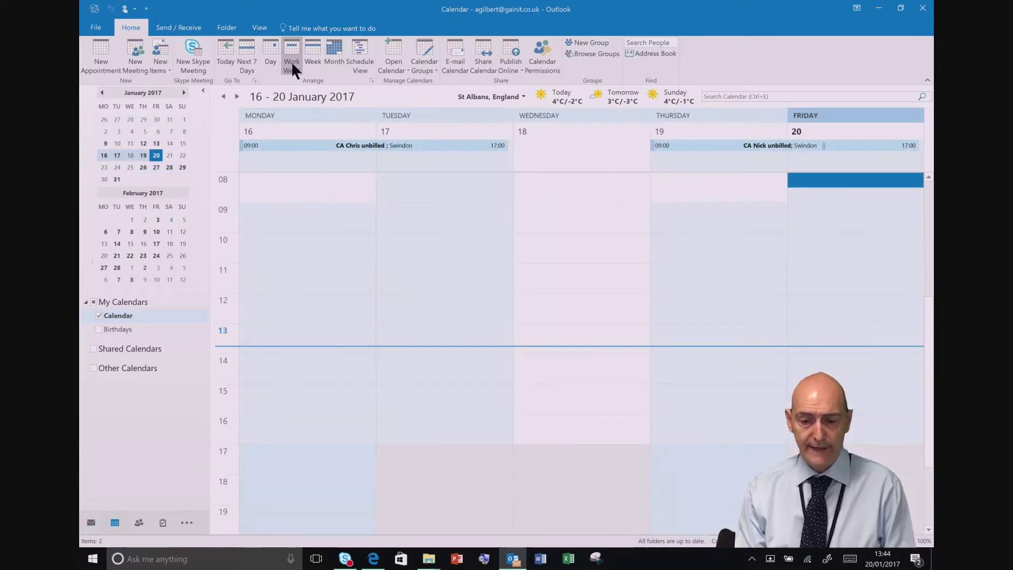
click(361, 63)
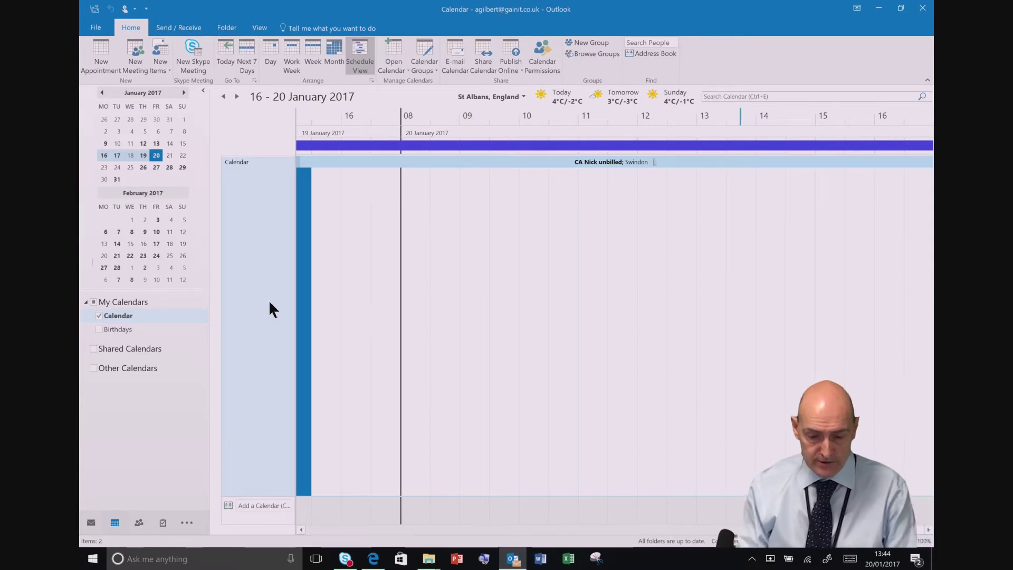
Show the Birthdays calendar alongside the main calendar, look through the schedule for 19 January, and switch to the Month arrangement.
click(98, 329)
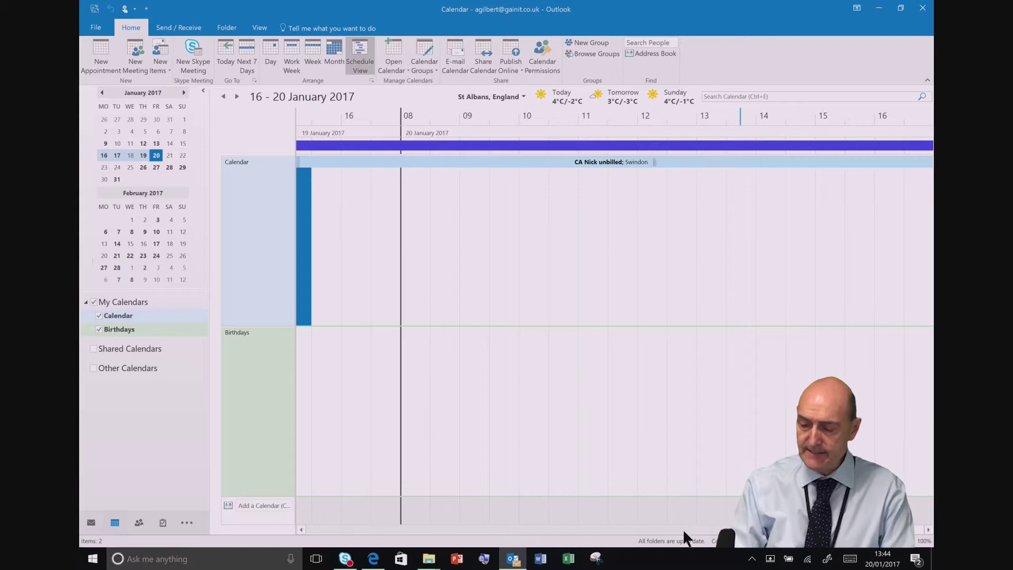
drag(855, 530, 718, 524)
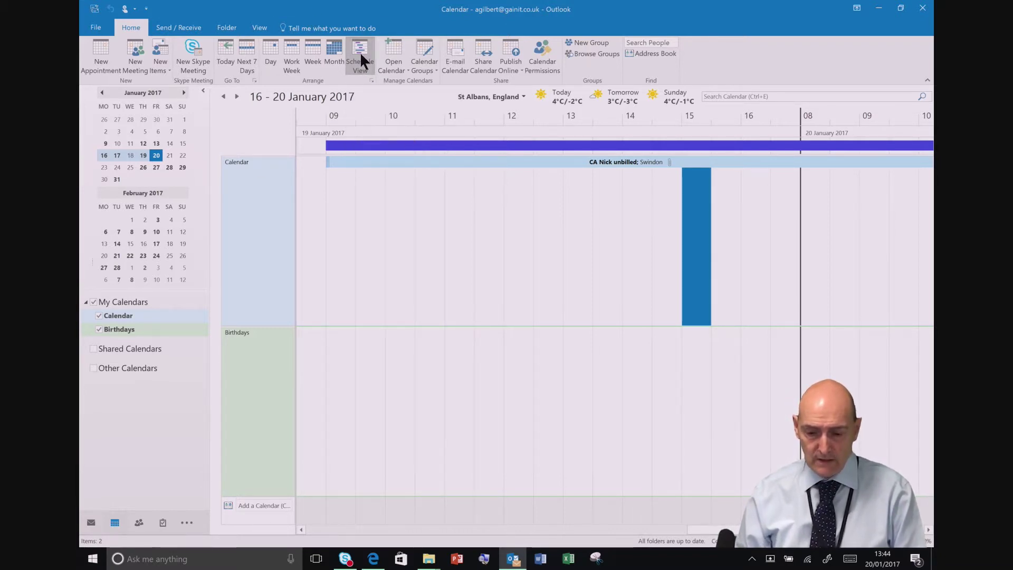
click(334, 55)
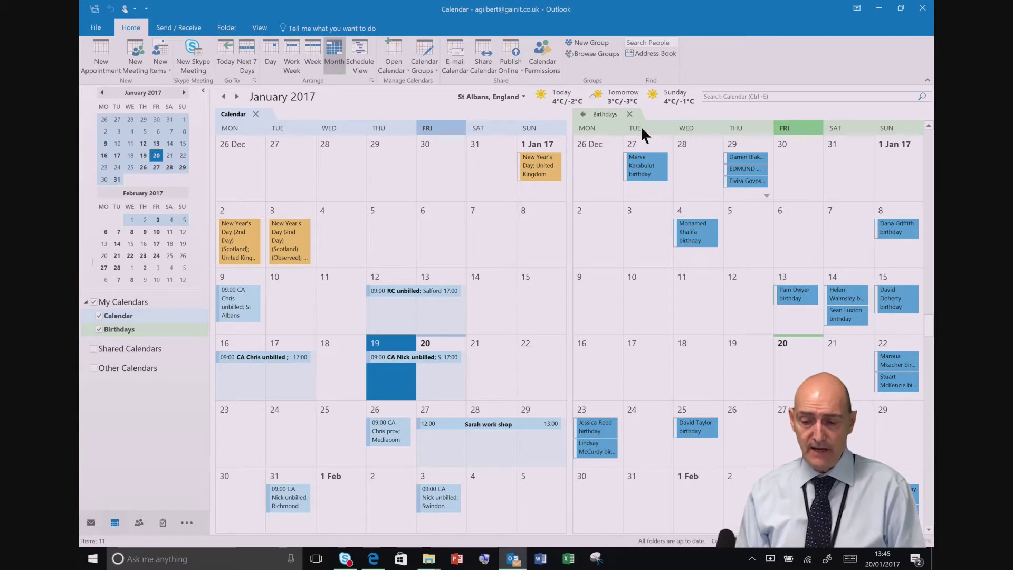
Overlay the Birthdays calendar on the main calendar, return them to side by side, and close the Birthdays calendar.
click(583, 114)
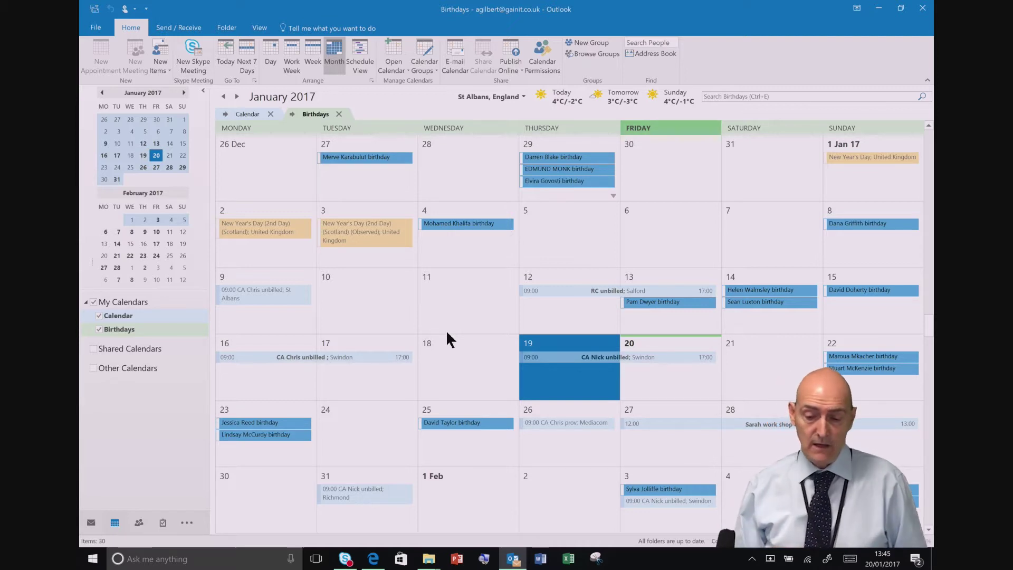
click(290, 113)
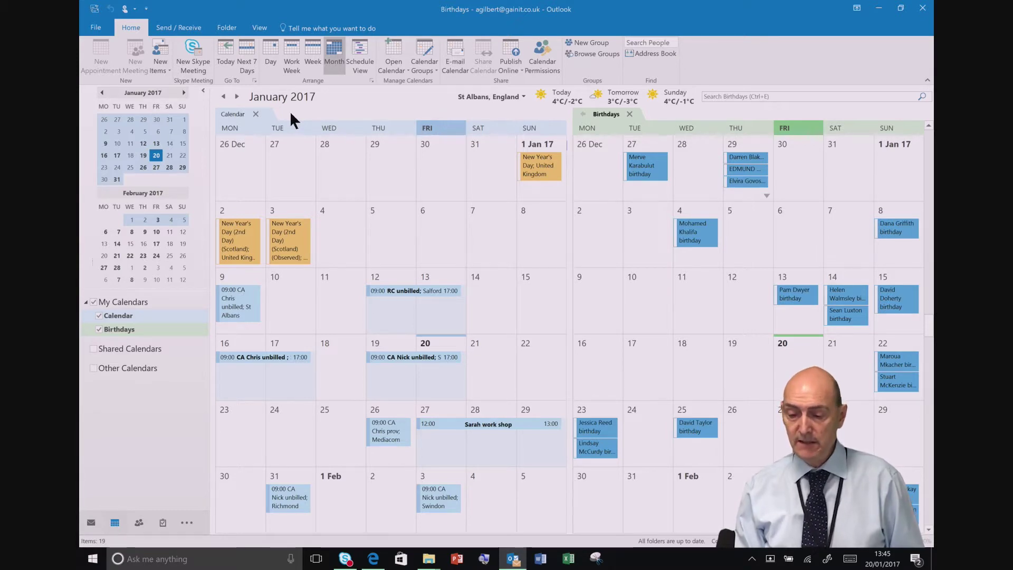
click(629, 115)
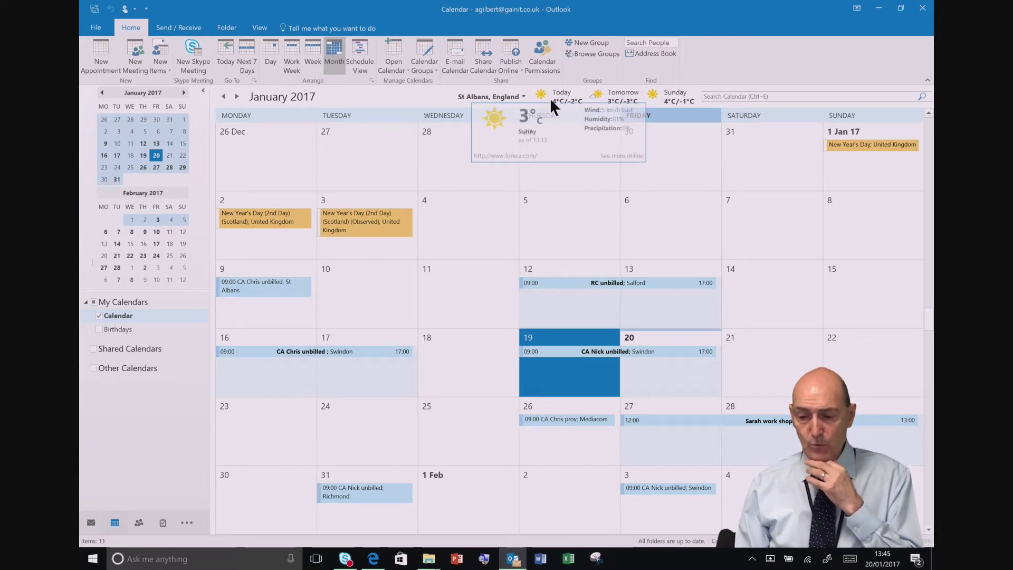
Remove Paris, Ville de Paris from the calendar's list of weather locations.
mouse_move(677, 110)
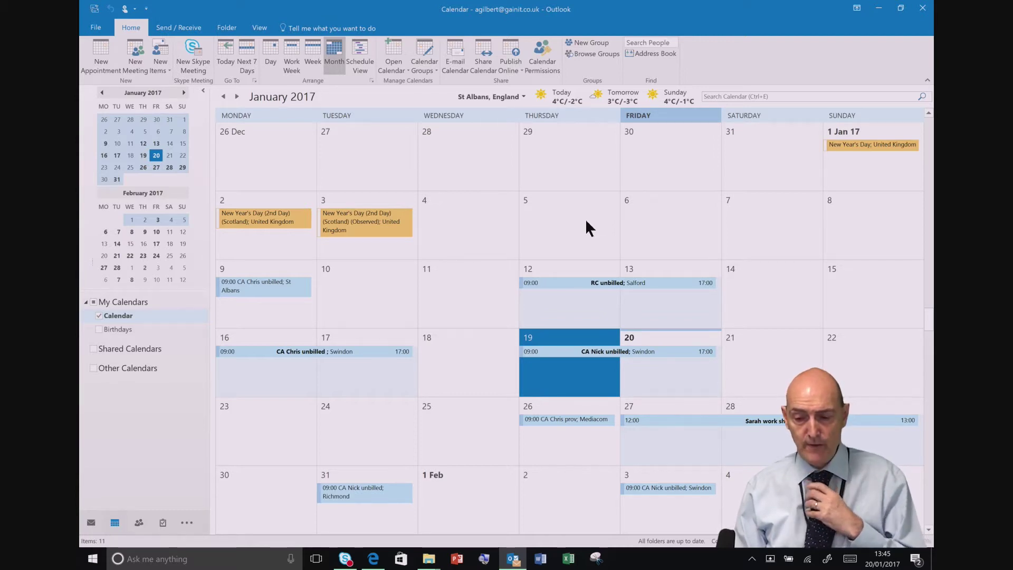
click(522, 97)
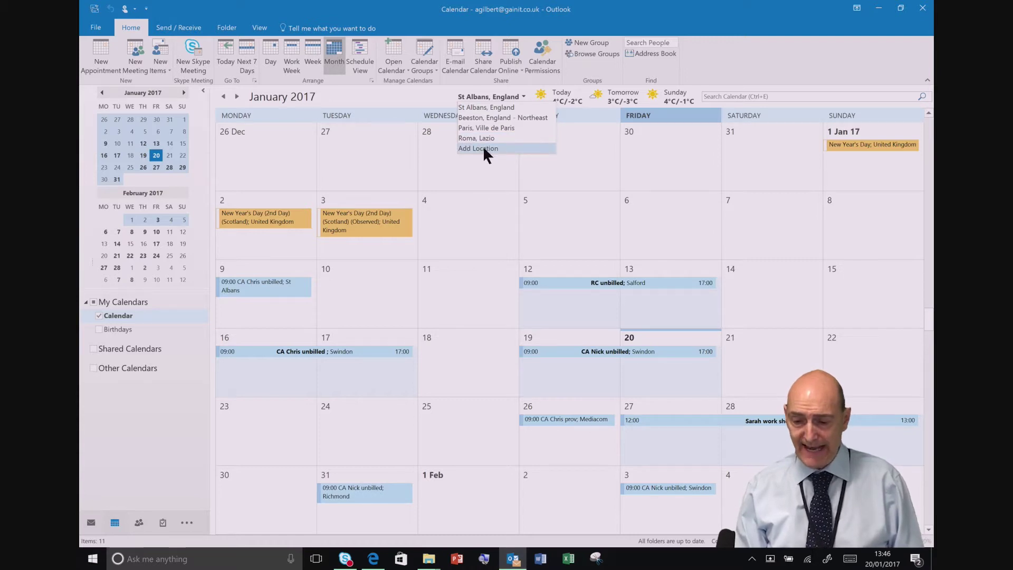
click(552, 124)
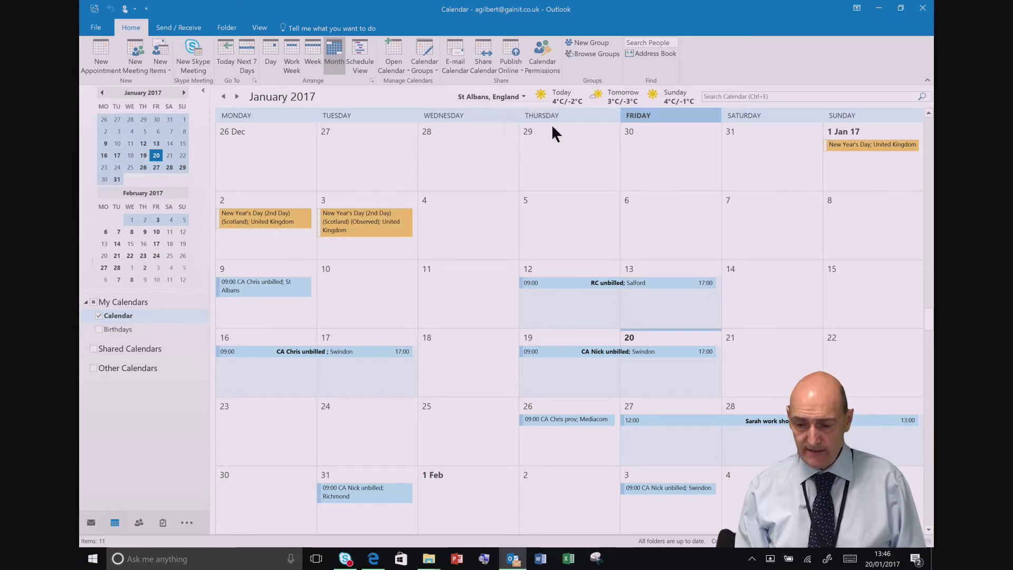
Search for Milan as a new weather location and add Milan, Italy to the calendar's weather bar.
click(512, 97)
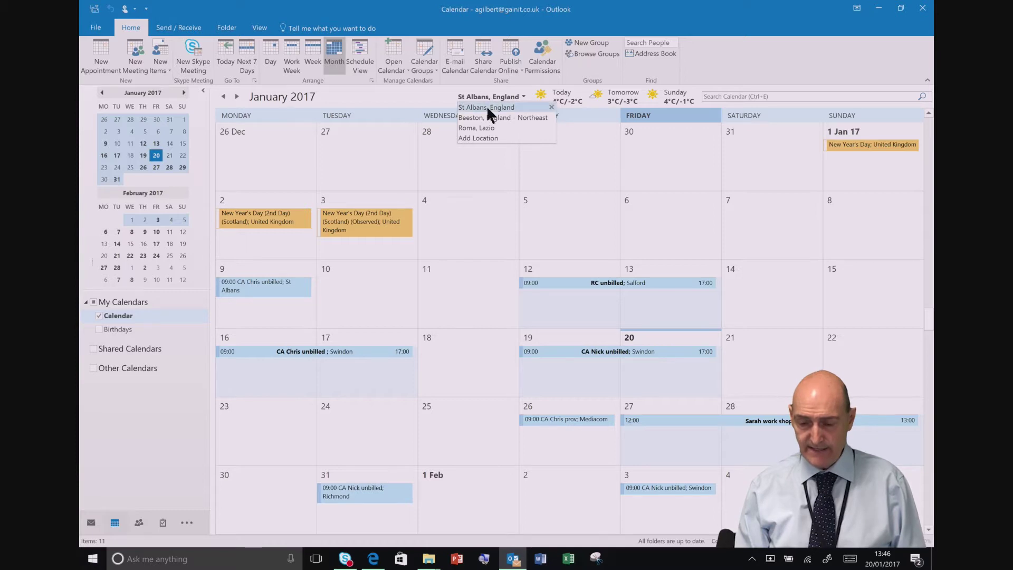
click(491, 138)
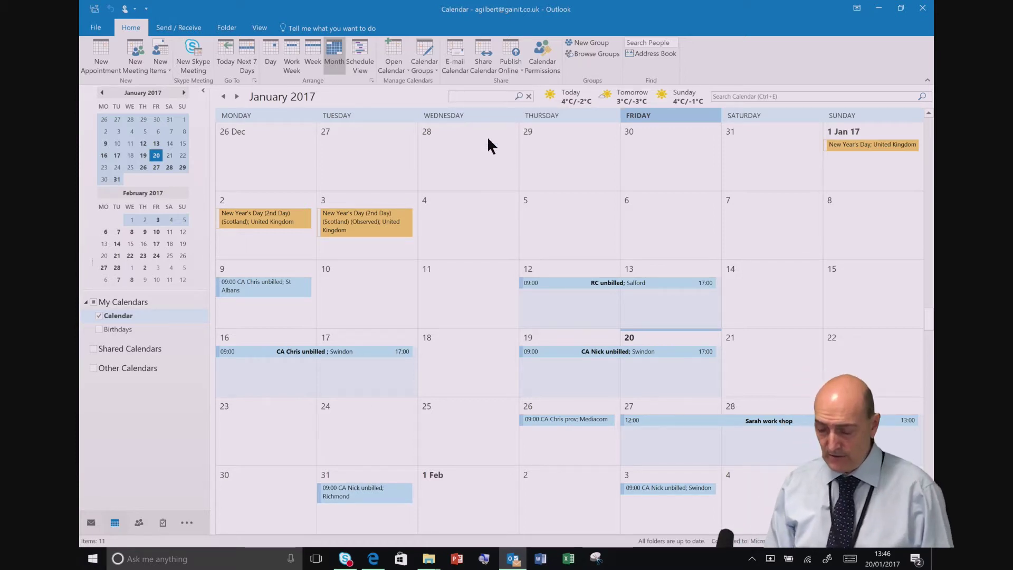
text(Mi)
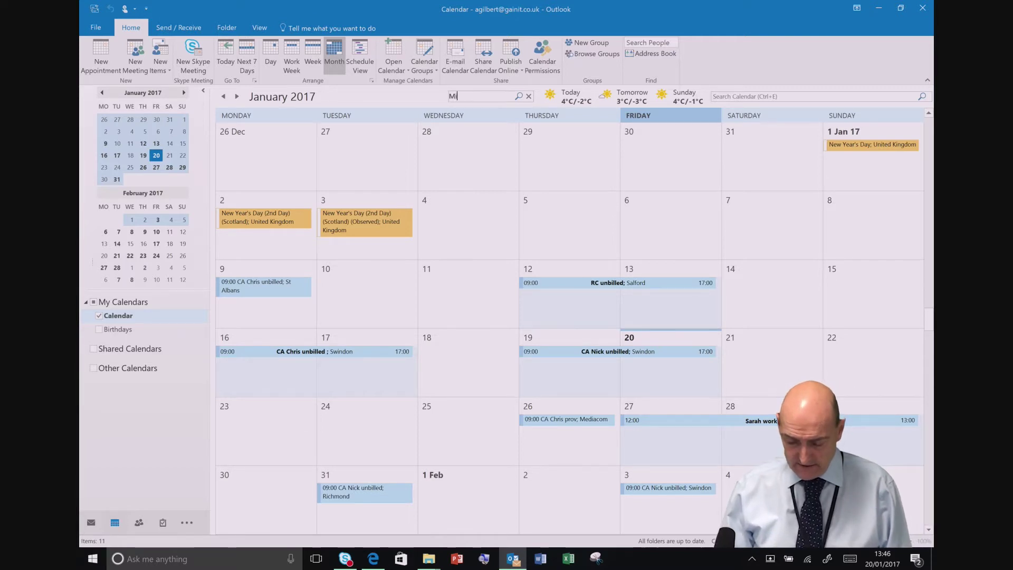
text(lan)
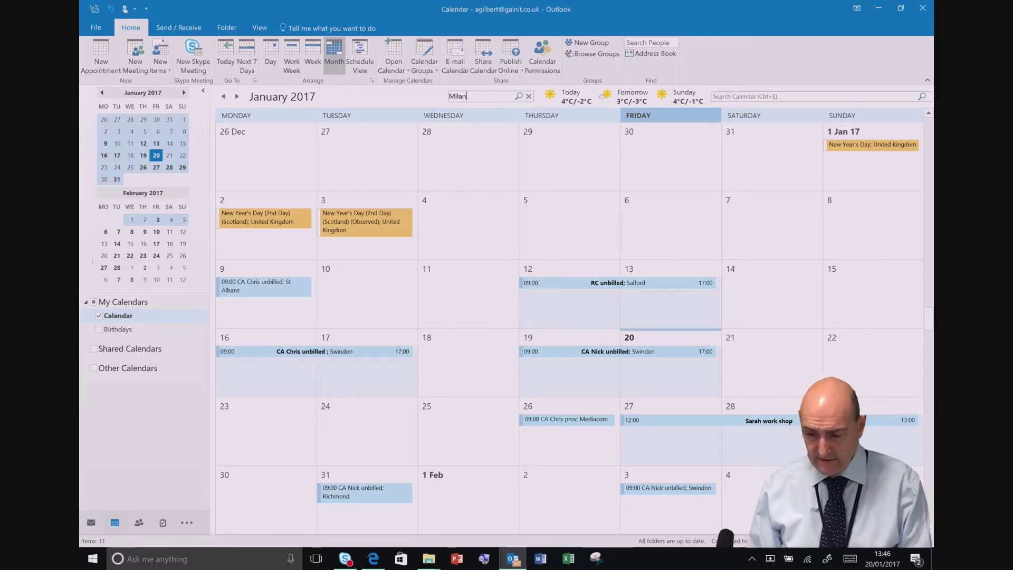
key(Return)
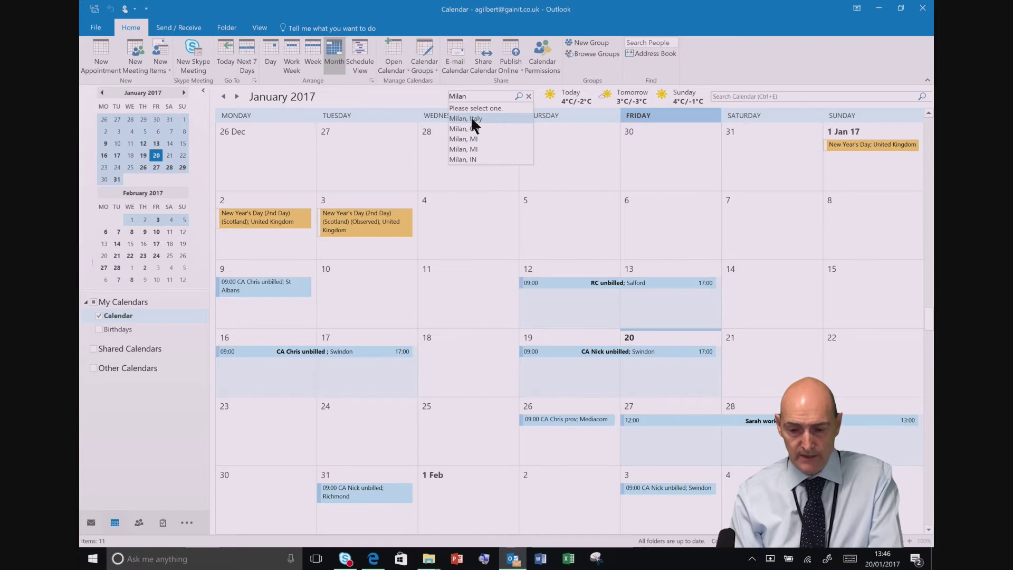
click(473, 120)
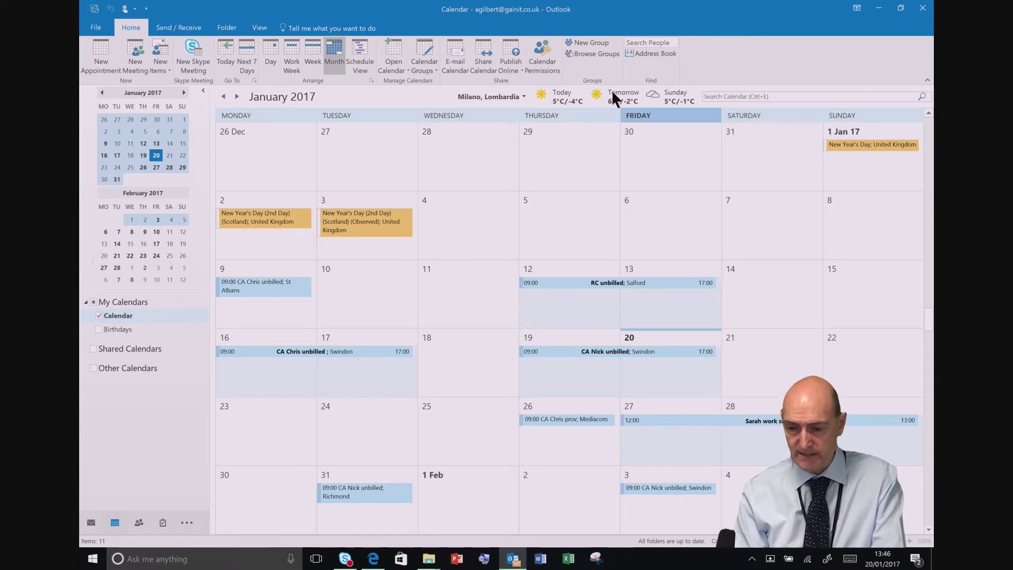
Look at today's forecast for Milan, and view February 2017 in the calendar before returning to January 2017.
mouse_move(553, 99)
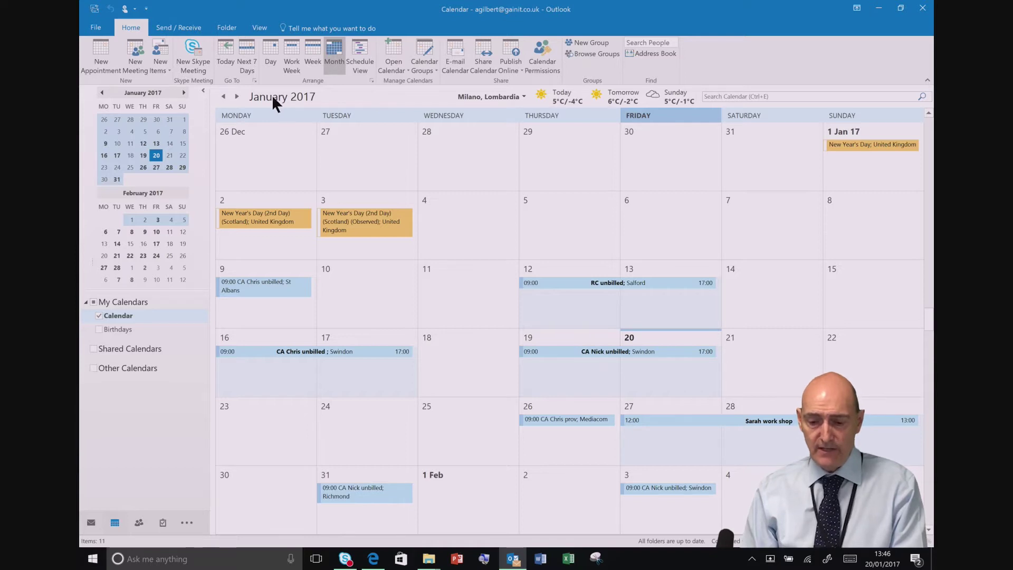
click(238, 96)
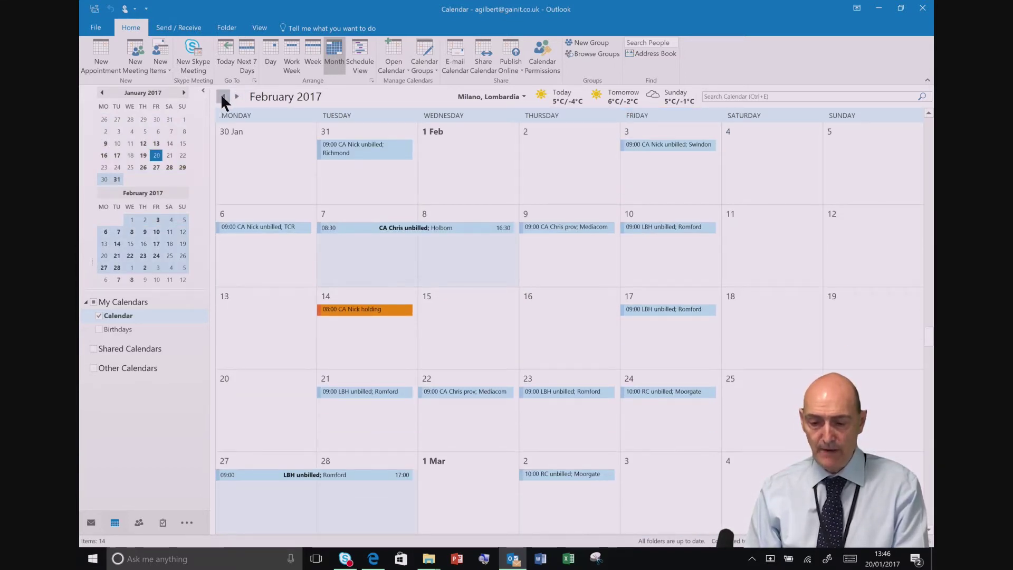
click(222, 97)
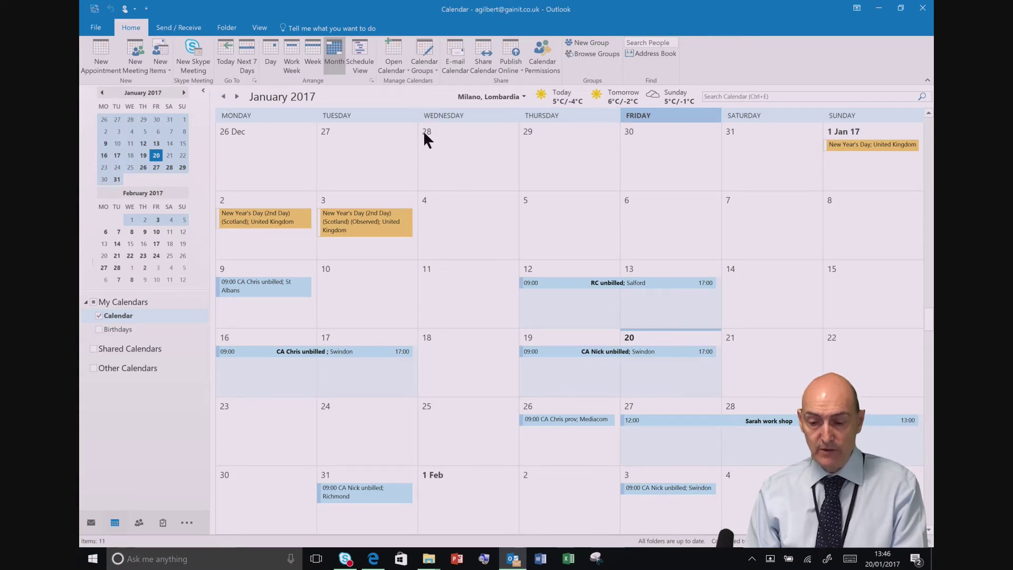
Start a sharing invitation for the calendar, set its details to Full details, and close the invitation without sending it.
click(481, 63)
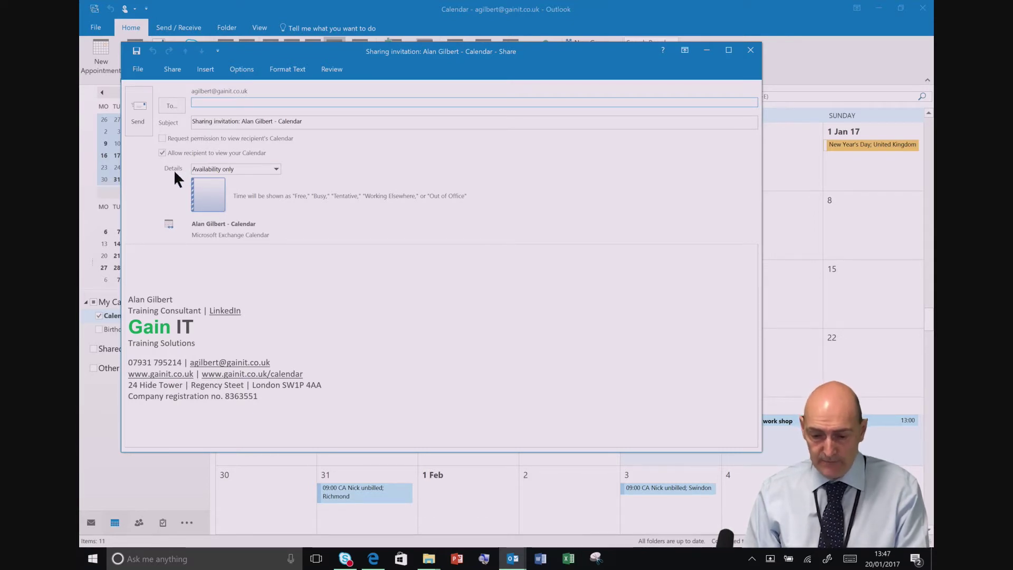
click(276, 168)
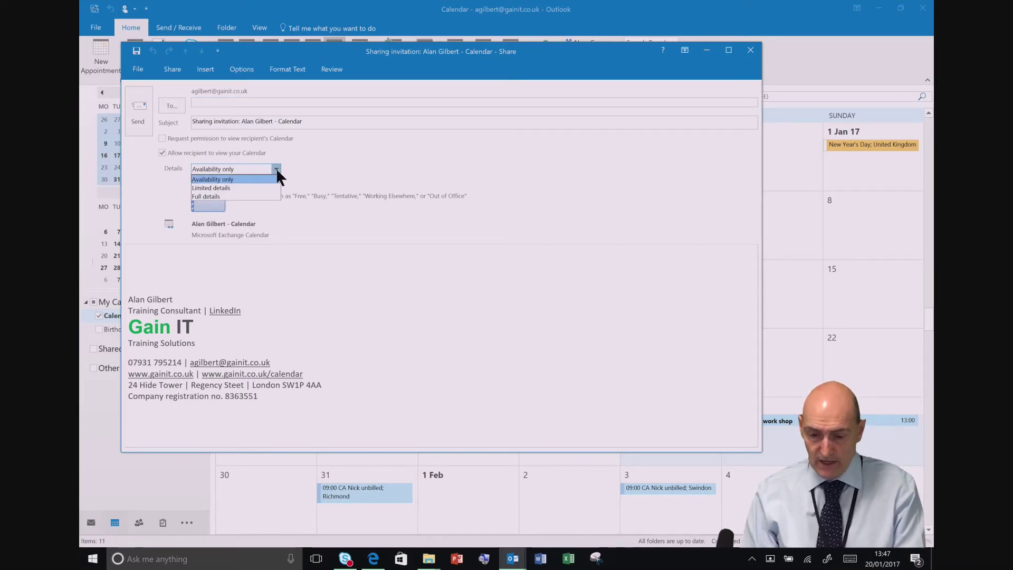
click(250, 196)
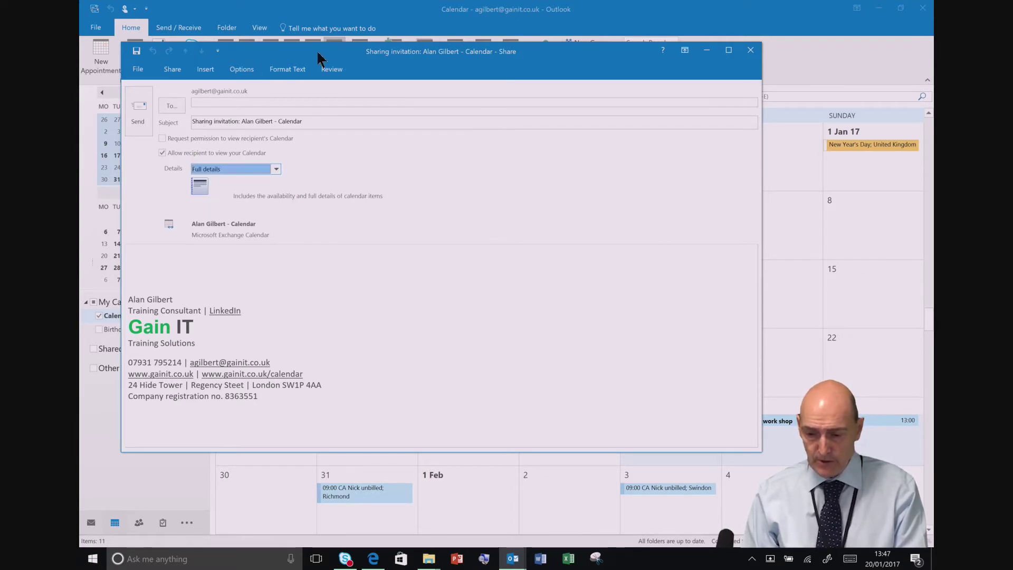
drag(315, 49, 387, 26)
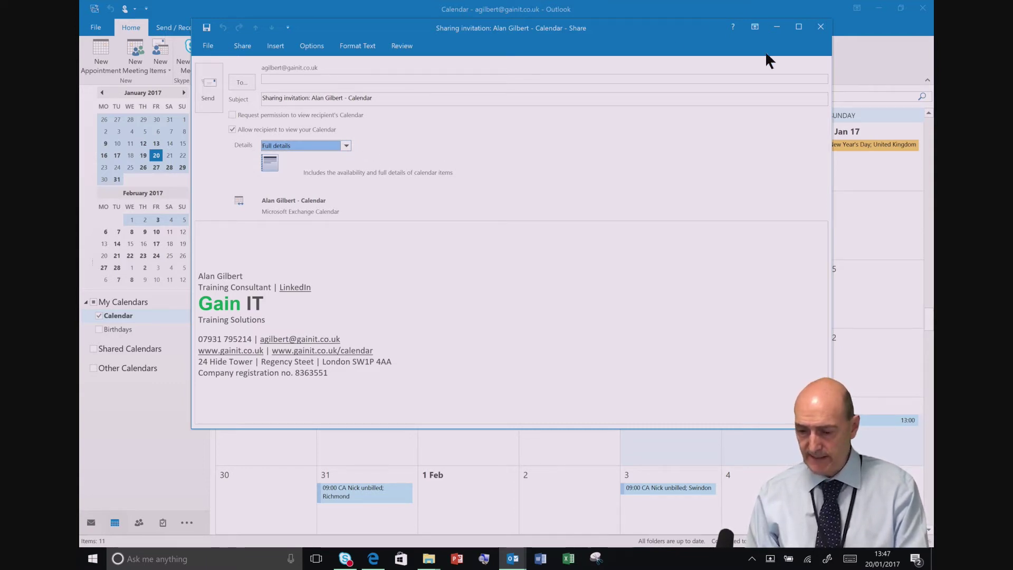
click(821, 27)
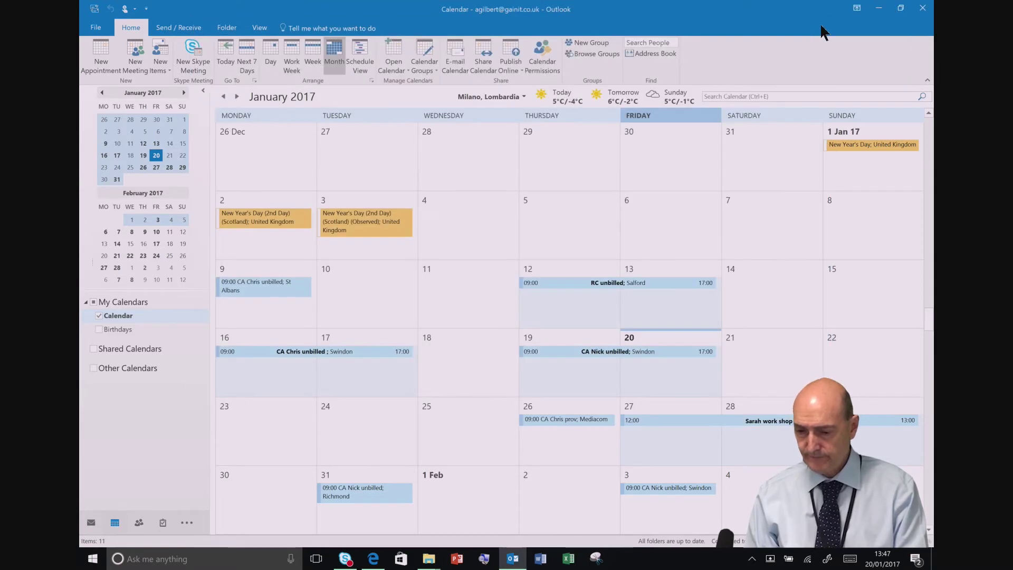
Switch to the mail Inbox, create a new email, and start inserting a calendar into it.
click(88, 523)
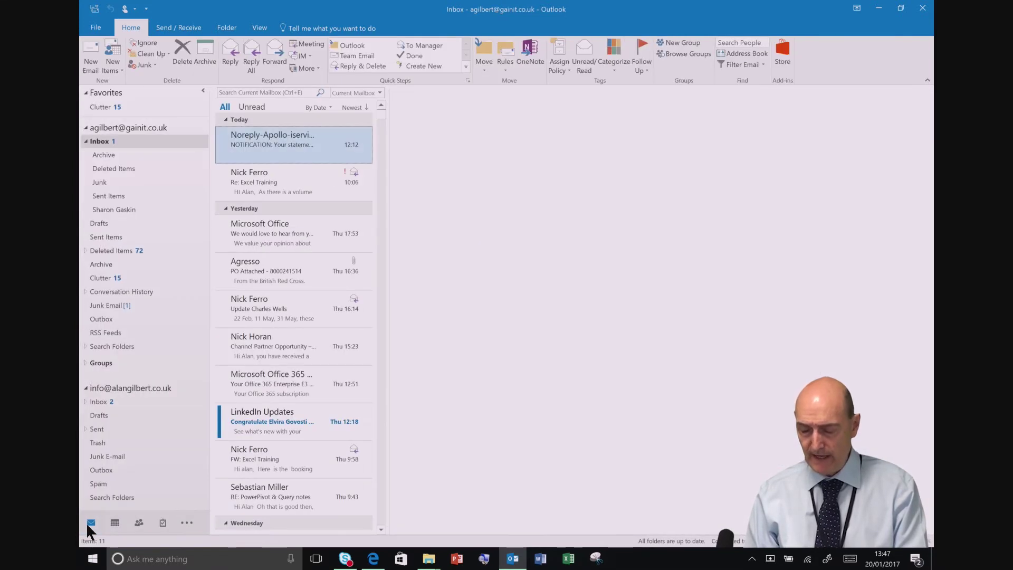
click(94, 58)
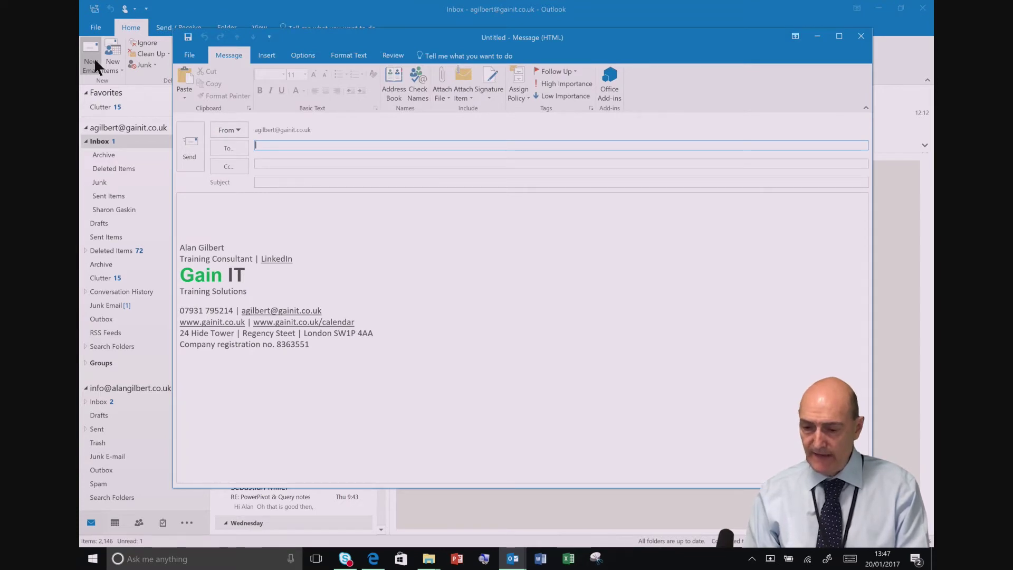
click(275, 53)
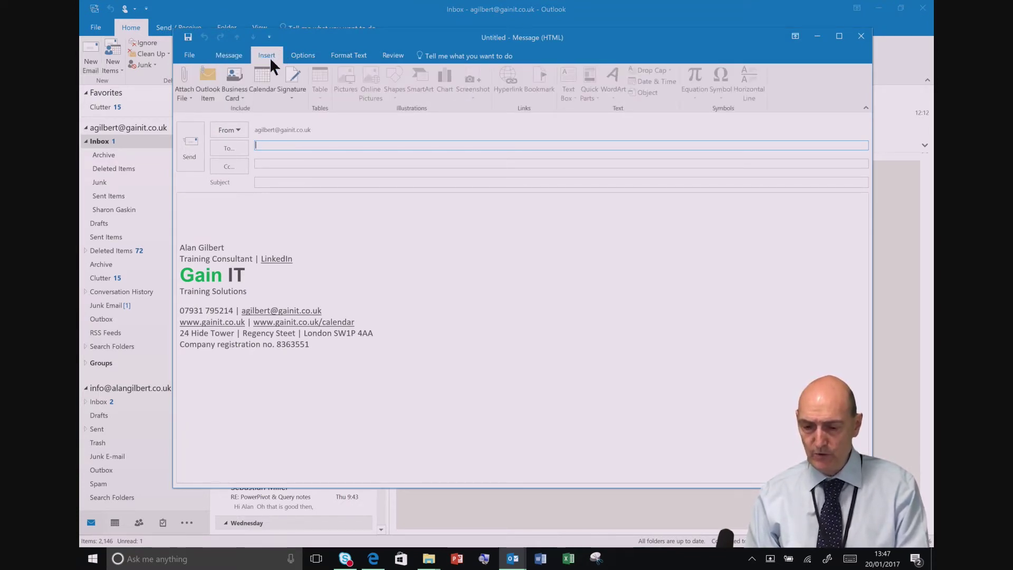
click(265, 94)
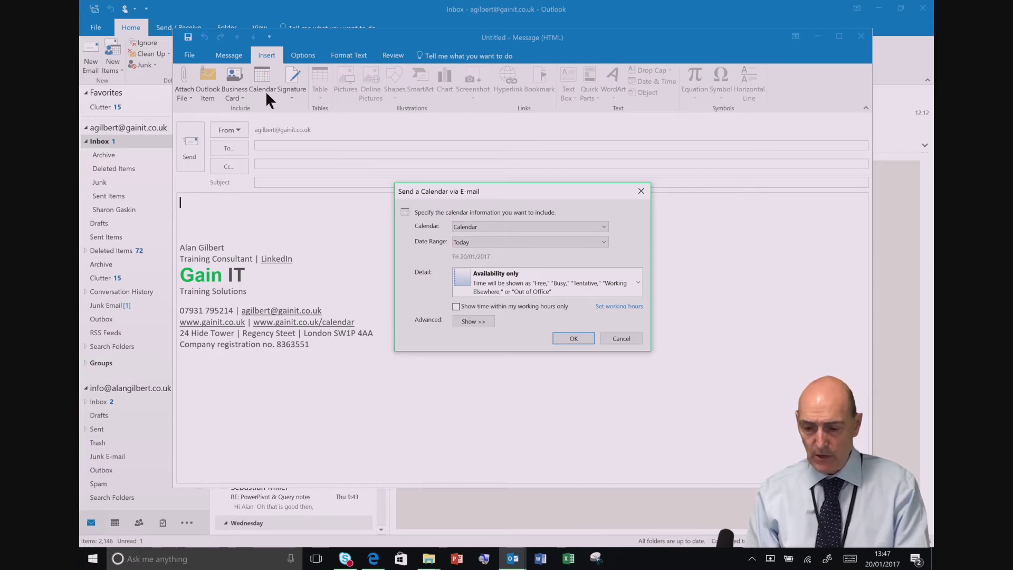
Review the date range and detail choices, and insert the Calendar into the email for Today with Availability only.
click(603, 227)
click(603, 228)
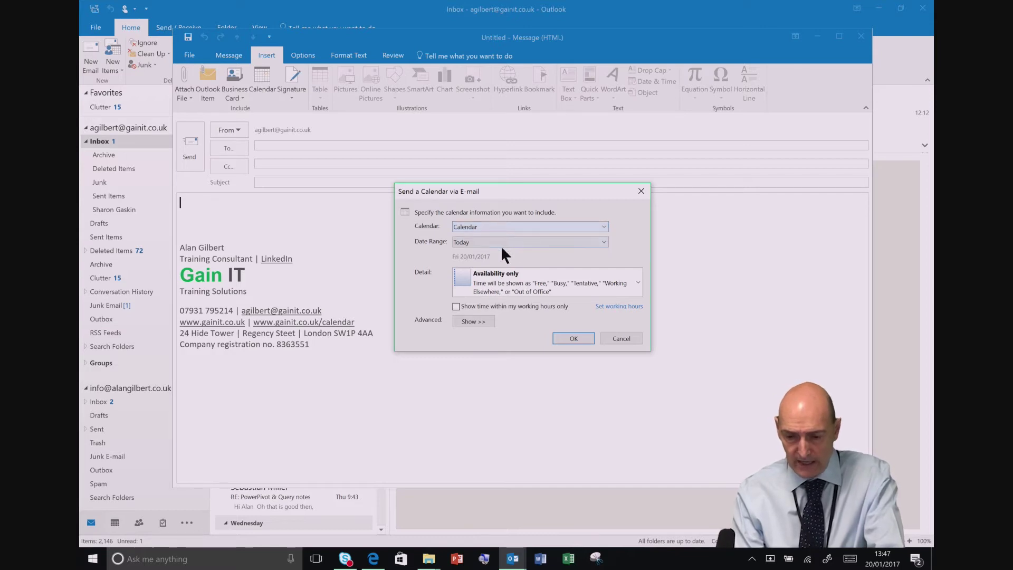
click(603, 243)
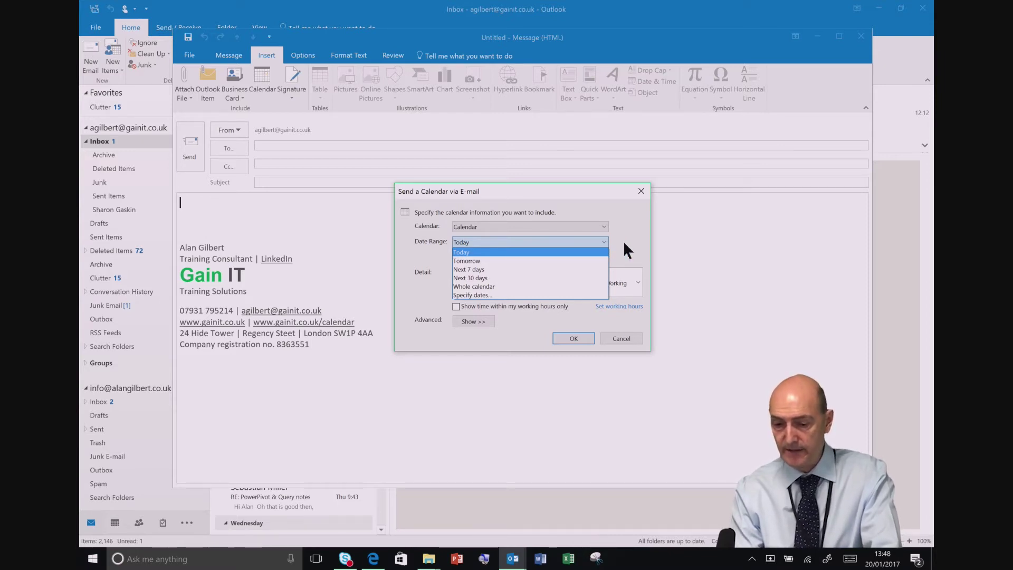
click(623, 243)
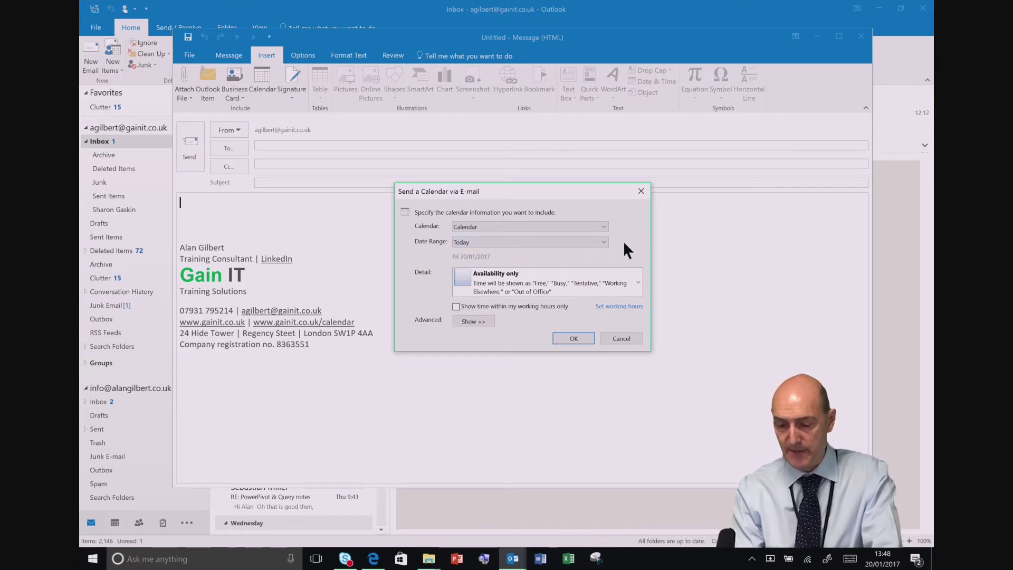
click(534, 276)
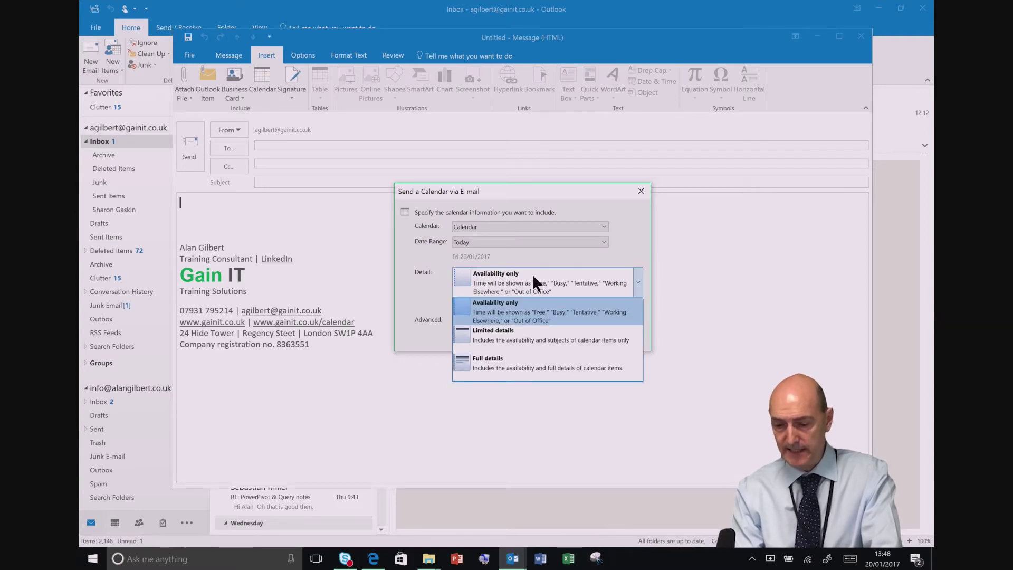
click(424, 290)
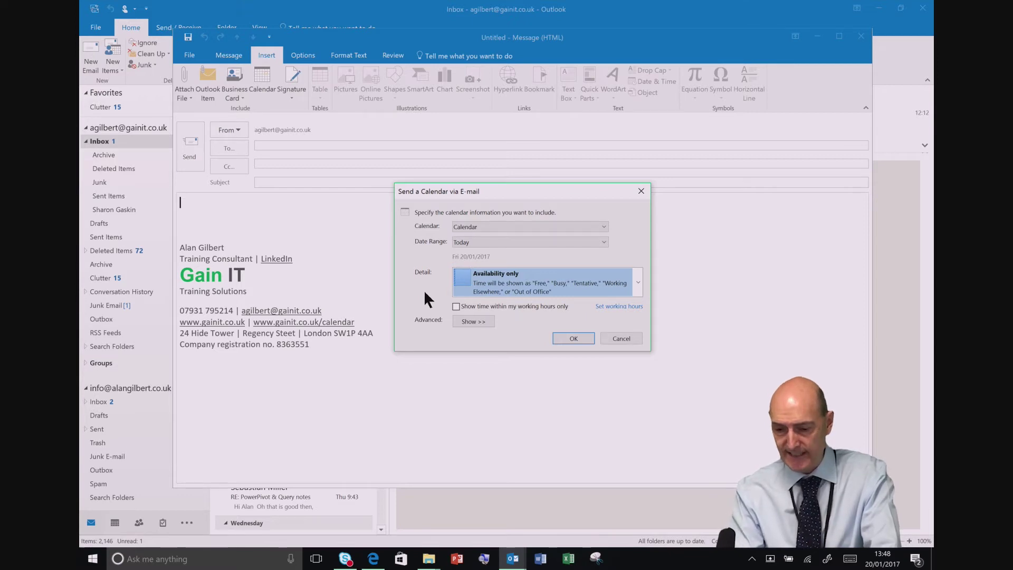
click(573, 337)
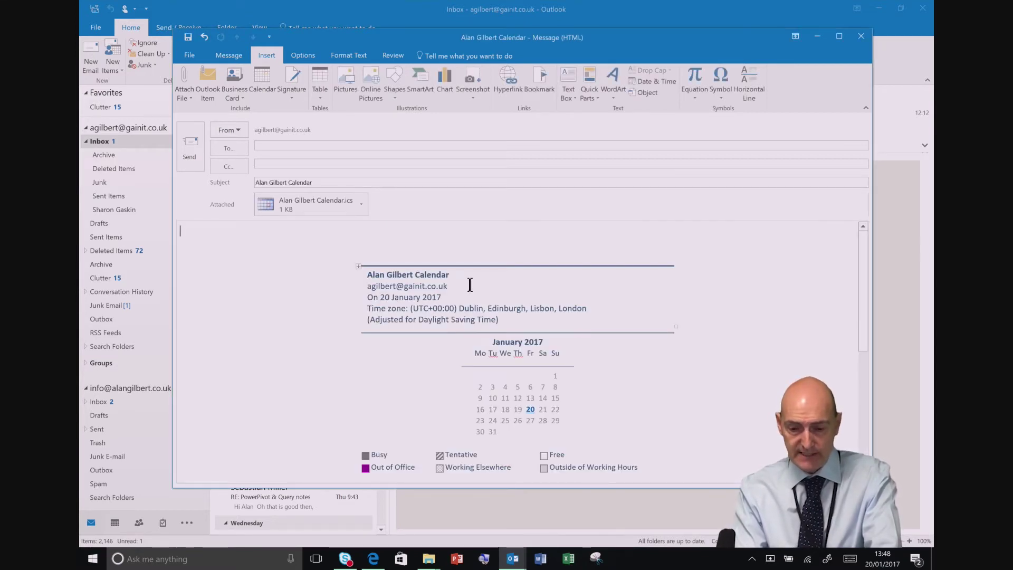
Look through the calendar inserted in the email, including 20 January, and close the email without saving it.
scroll(566, 404, down, 5)
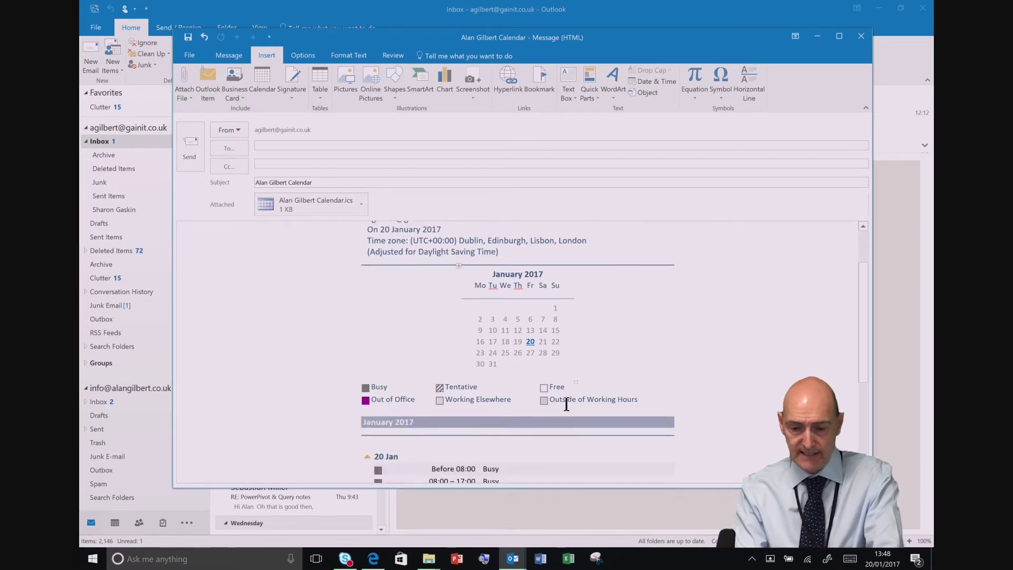
scroll(566, 404, down, 1)
scroll(566, 404, up, 3)
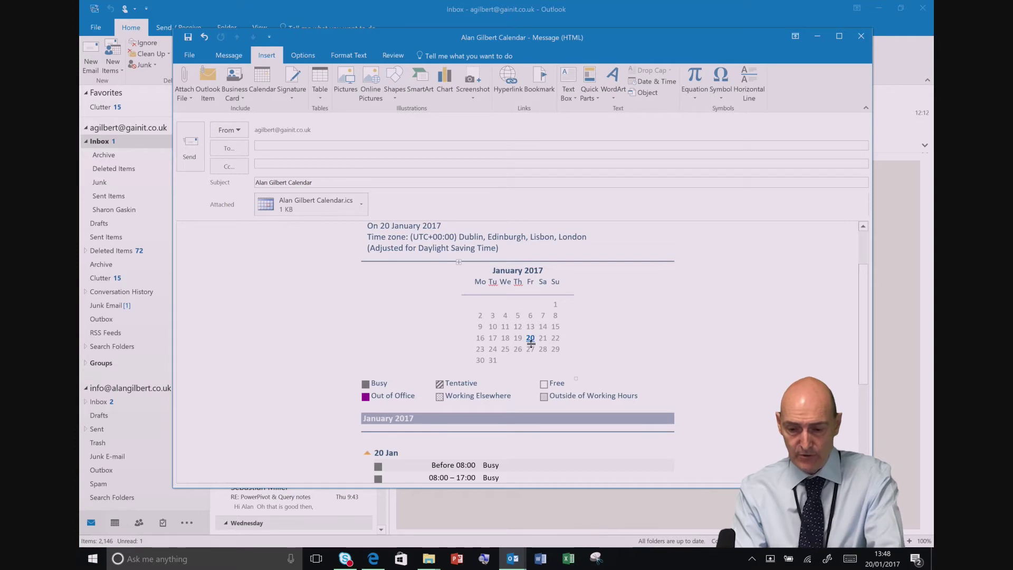
click(530, 338)
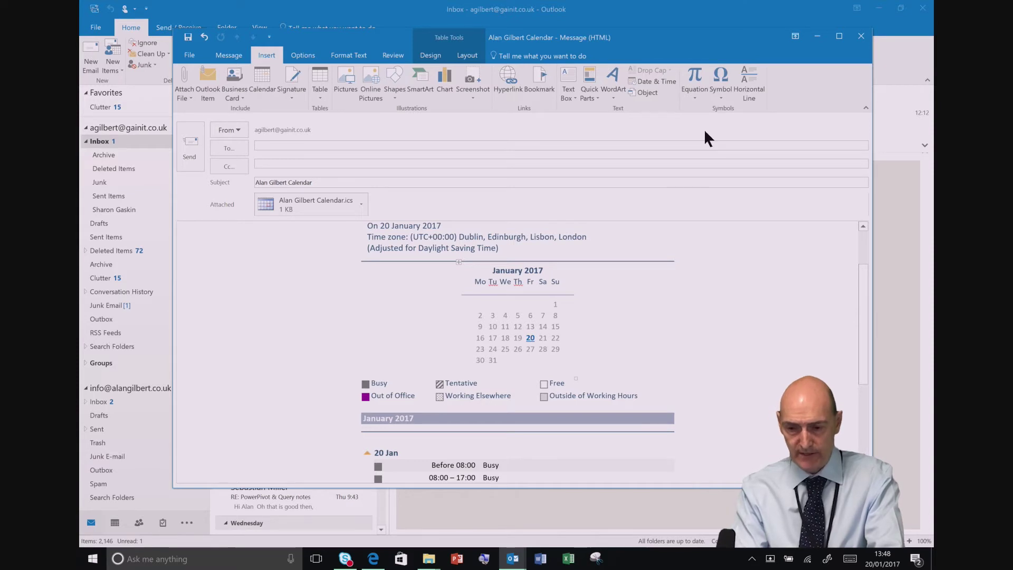
click(854, 37)
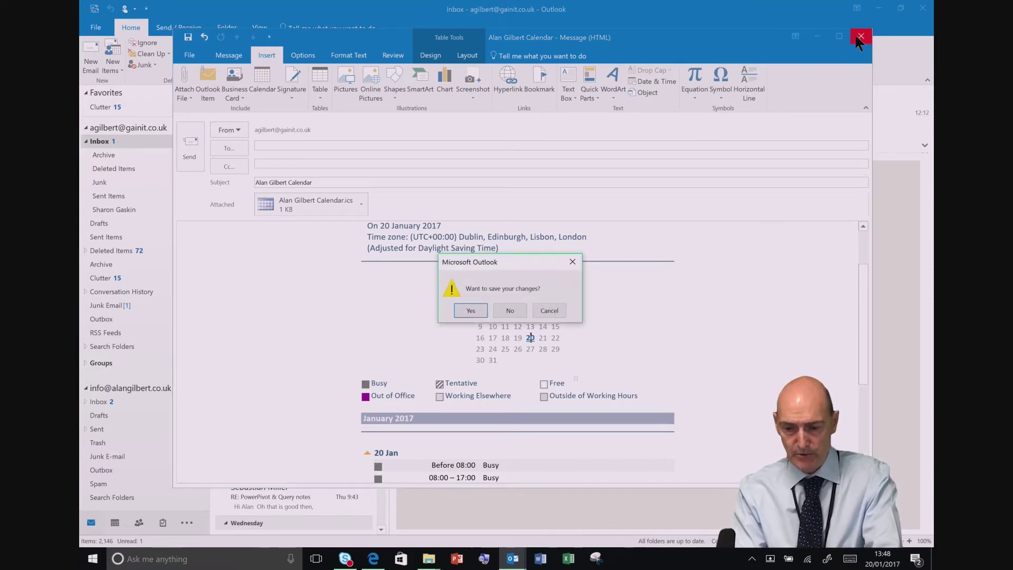
click(510, 310)
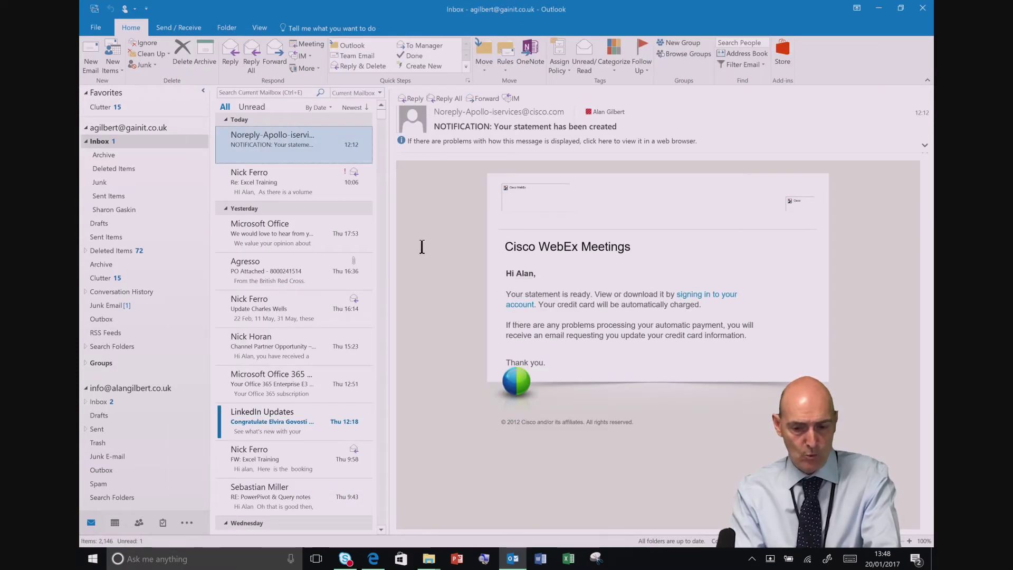
Switch to the calendar, create a new appointment, and turn it into a Skype meeting.
click(113, 522)
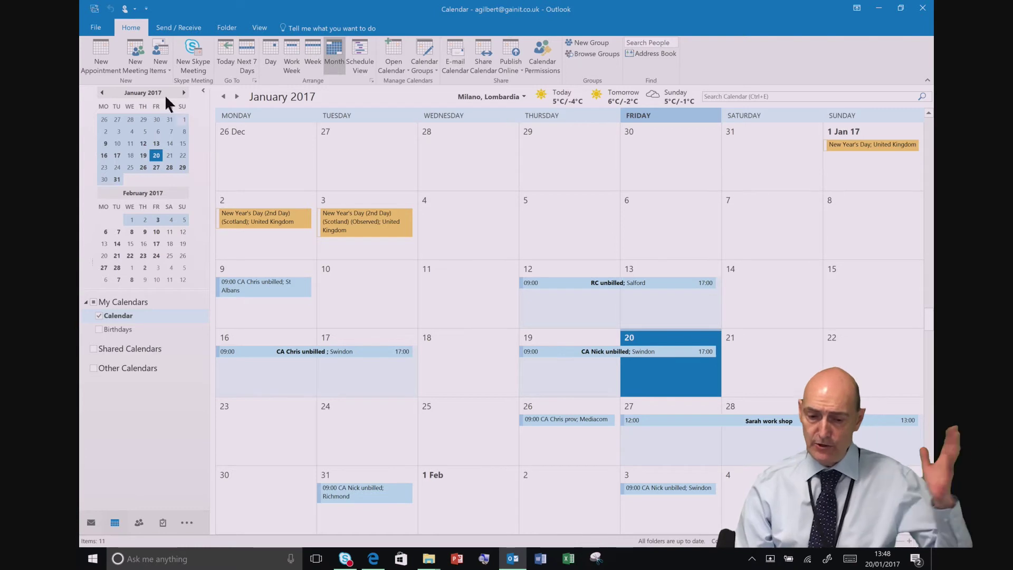
click(91, 58)
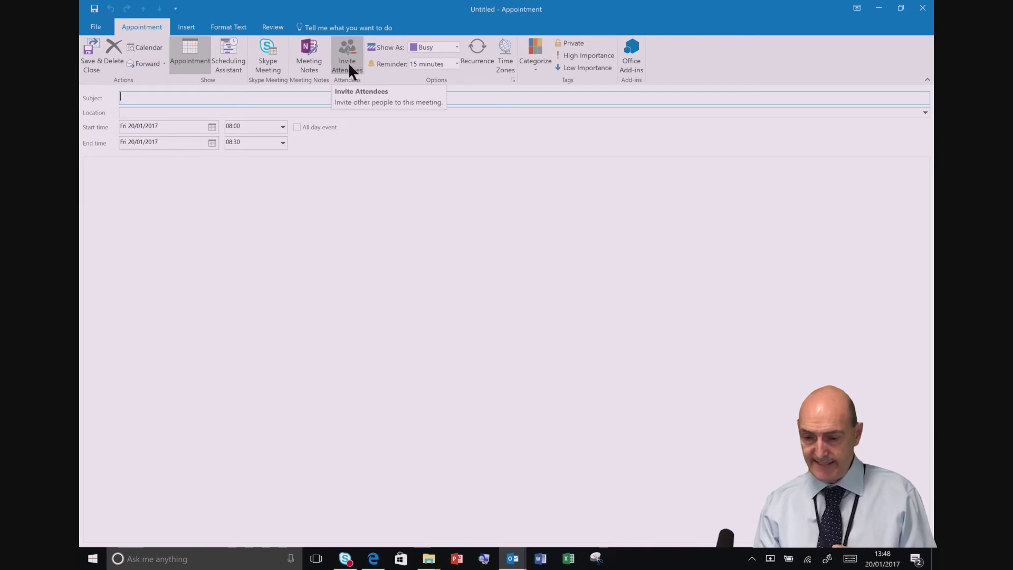
click(270, 64)
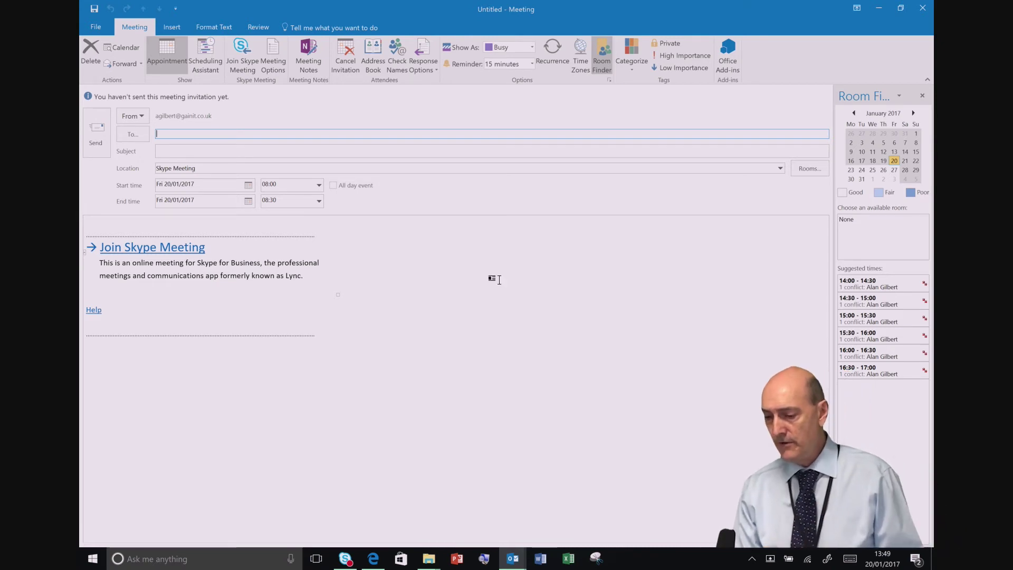
Widen the meeting's Room Finder, look at the Scheduling Assistant, and close the meeting without saving it.
drag(832, 254, 761, 264)
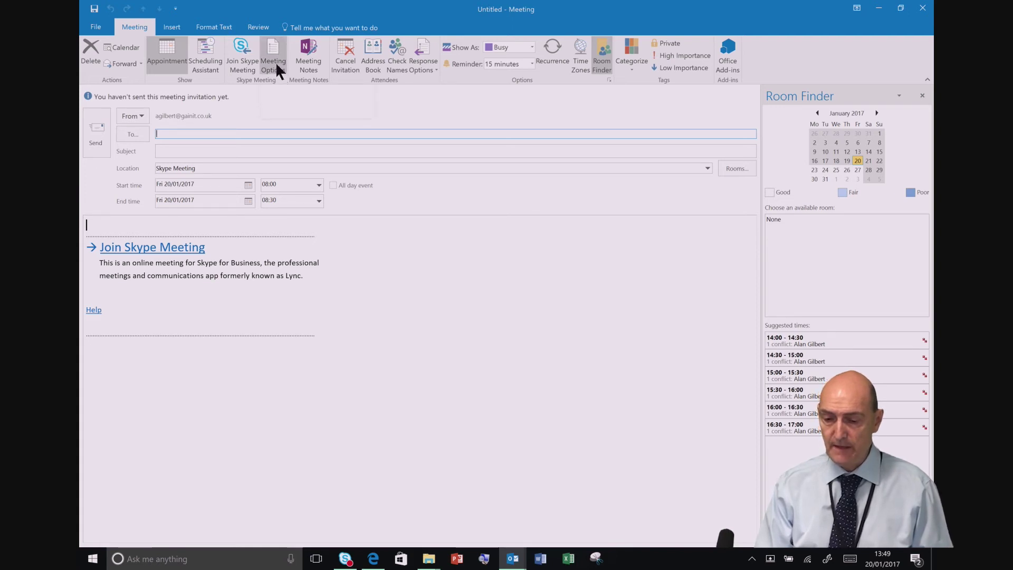
click(206, 64)
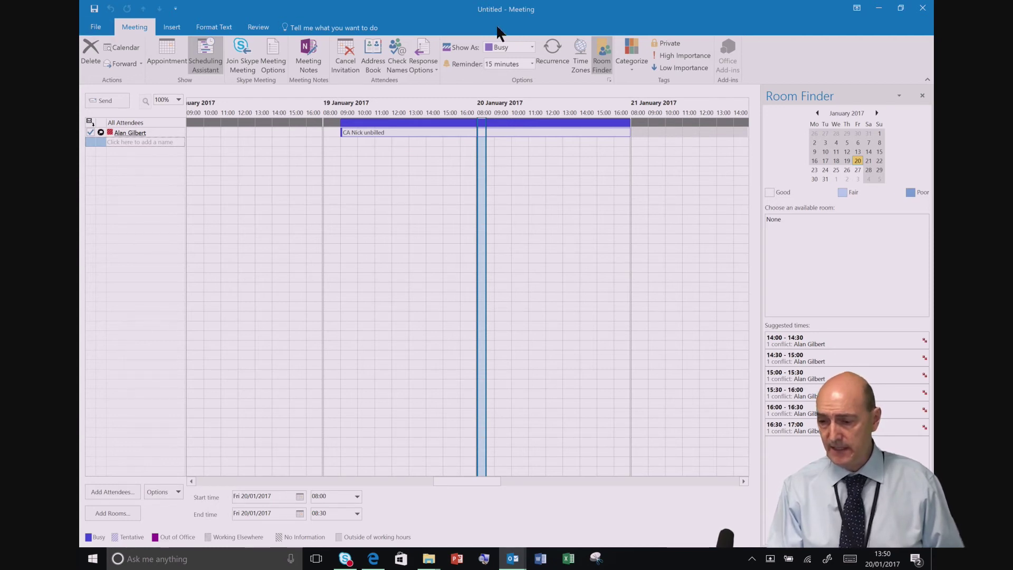
click(927, 14)
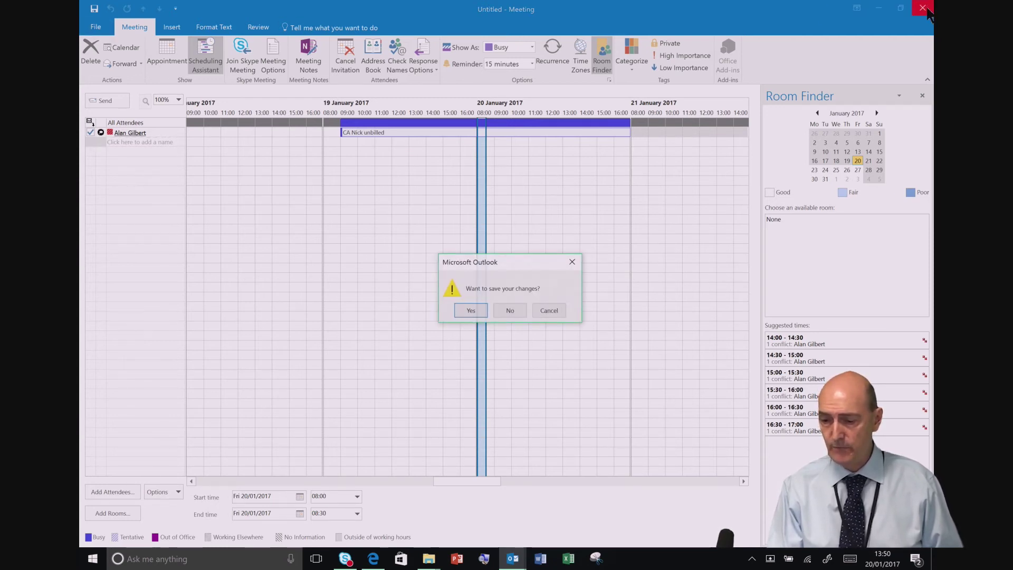
click(518, 312)
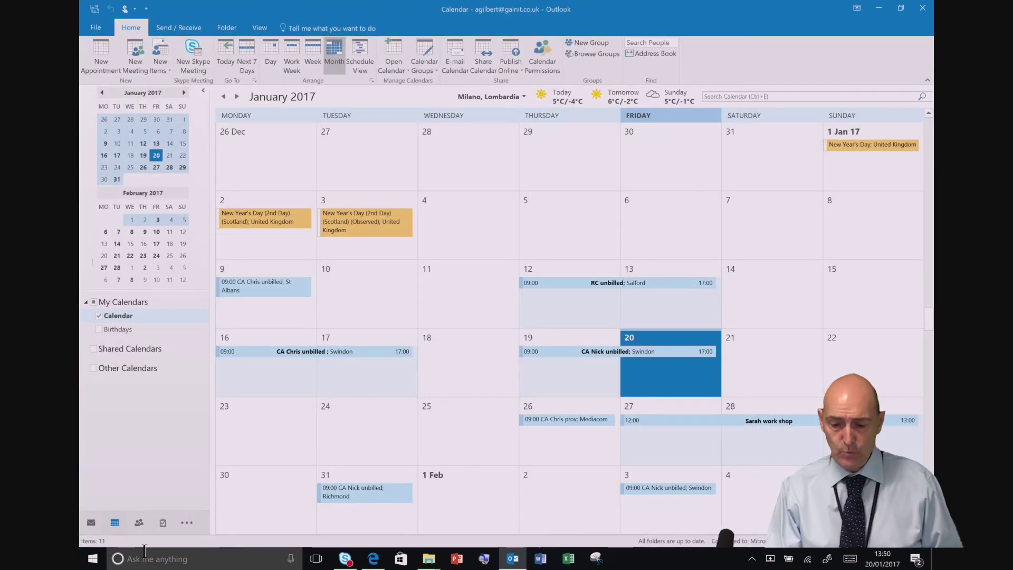
Switch to the contacts and view the details of the second and third people in the list.
click(140, 524)
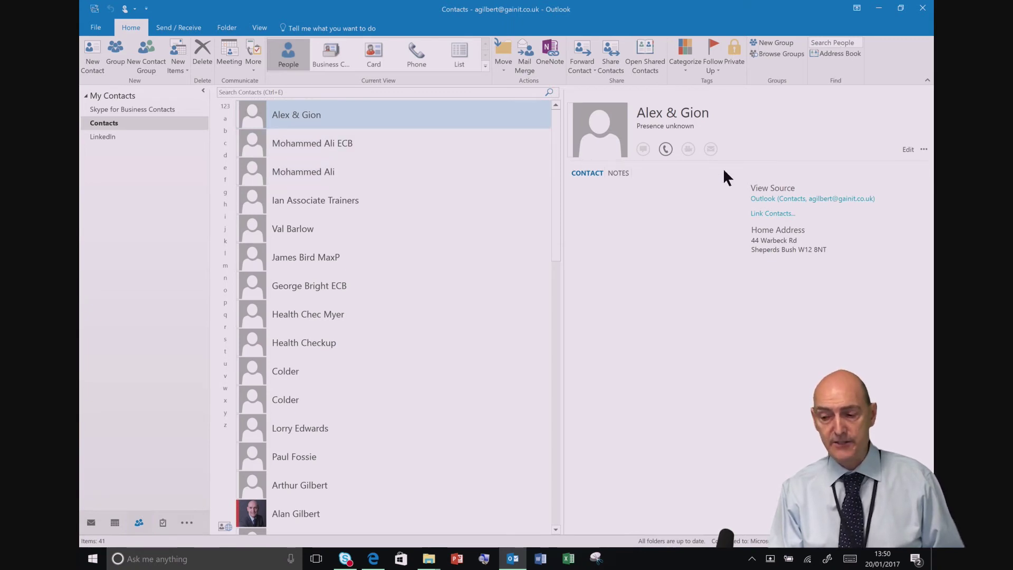
click(275, 142)
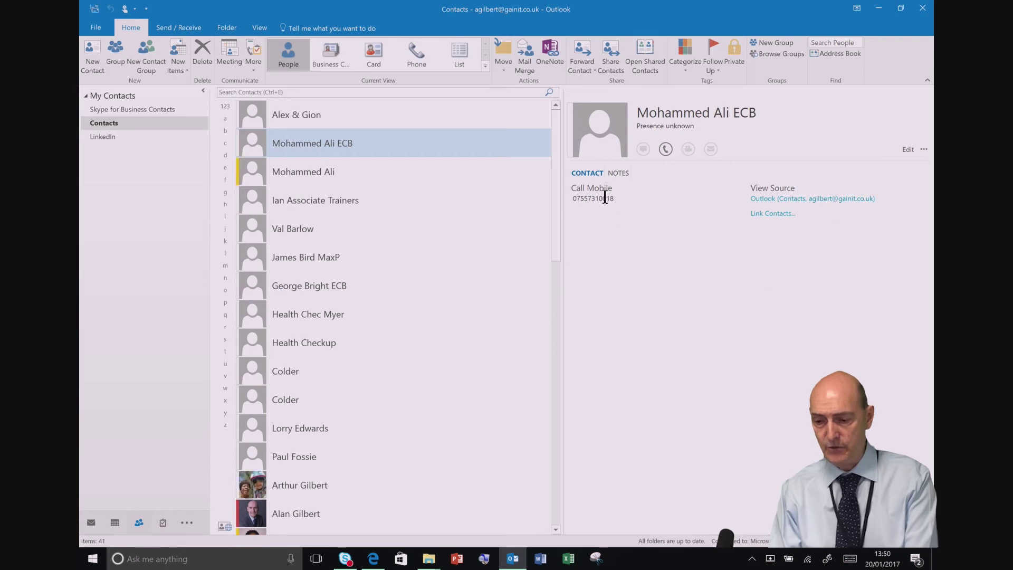
click(306, 175)
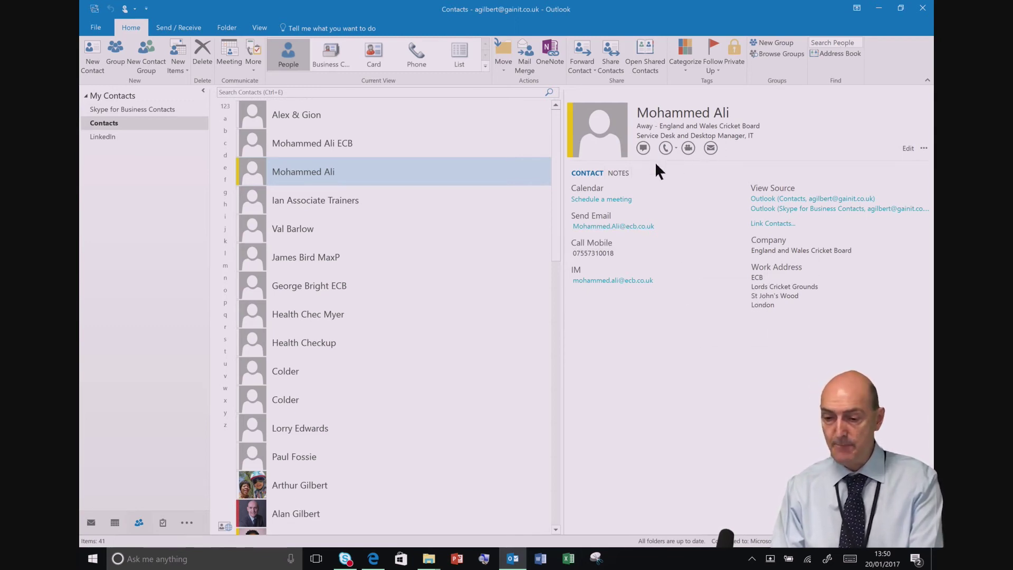
Look at the contacts in the Card and List views, and return to the People view.
click(384, 49)
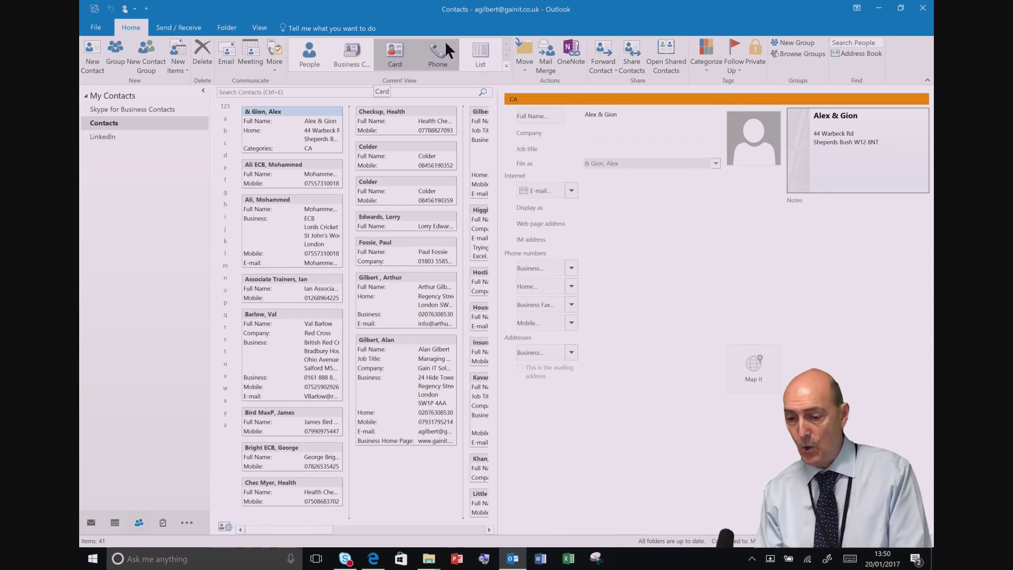
click(476, 52)
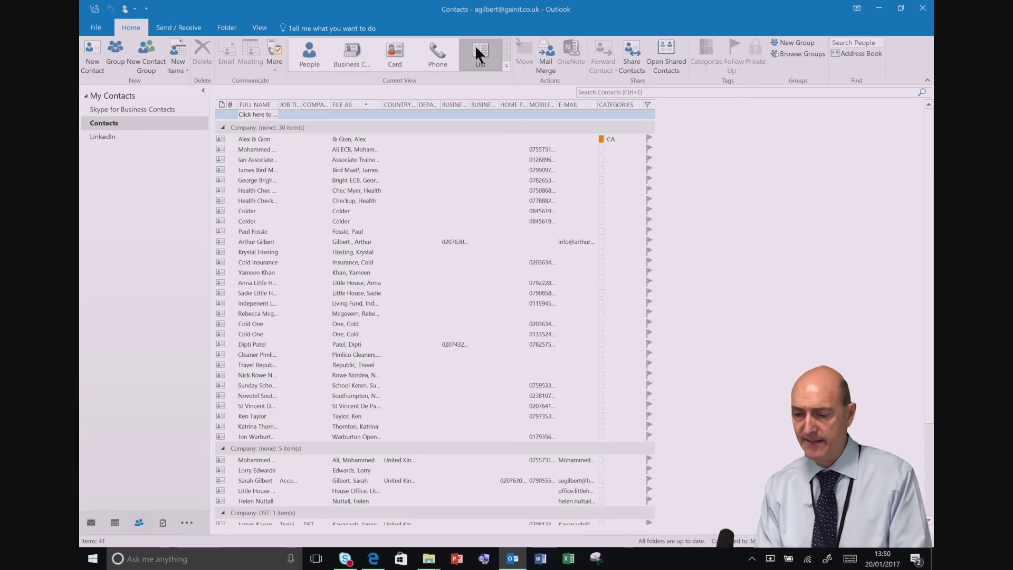
click(314, 53)
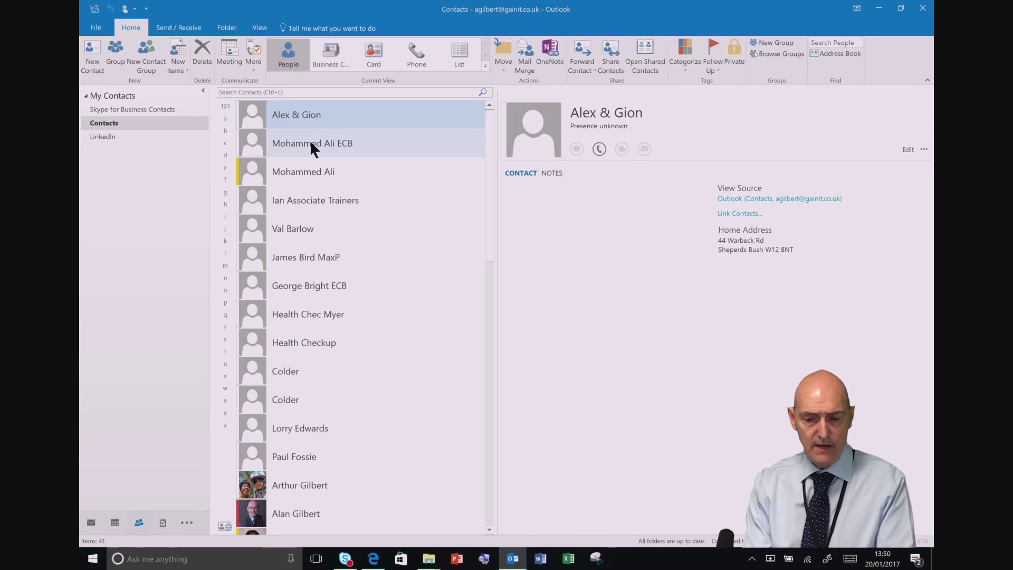
For the third contact in the list, search for a contact to link by first name and link the duplicate ECB contact.
click(304, 173)
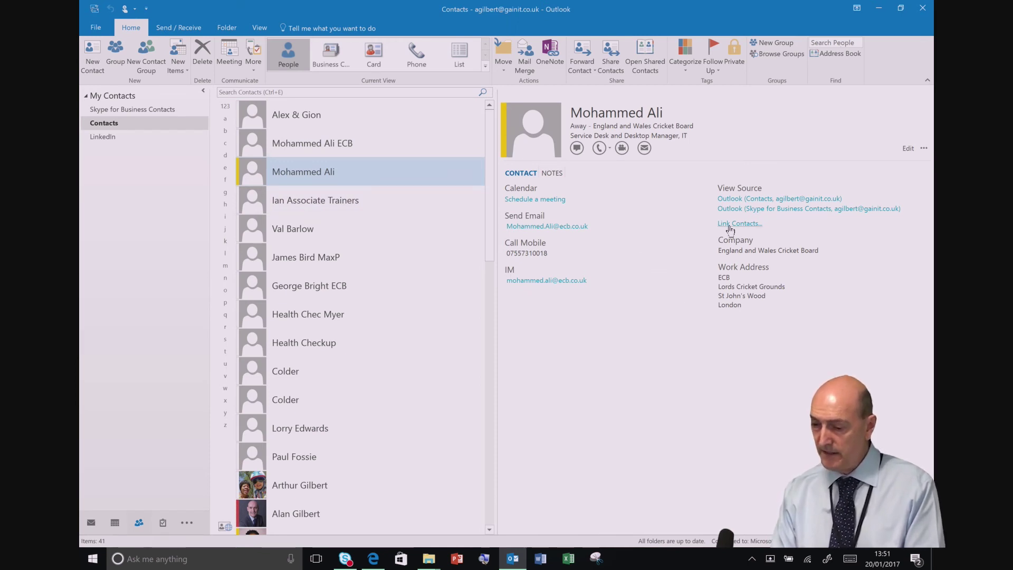
click(731, 224)
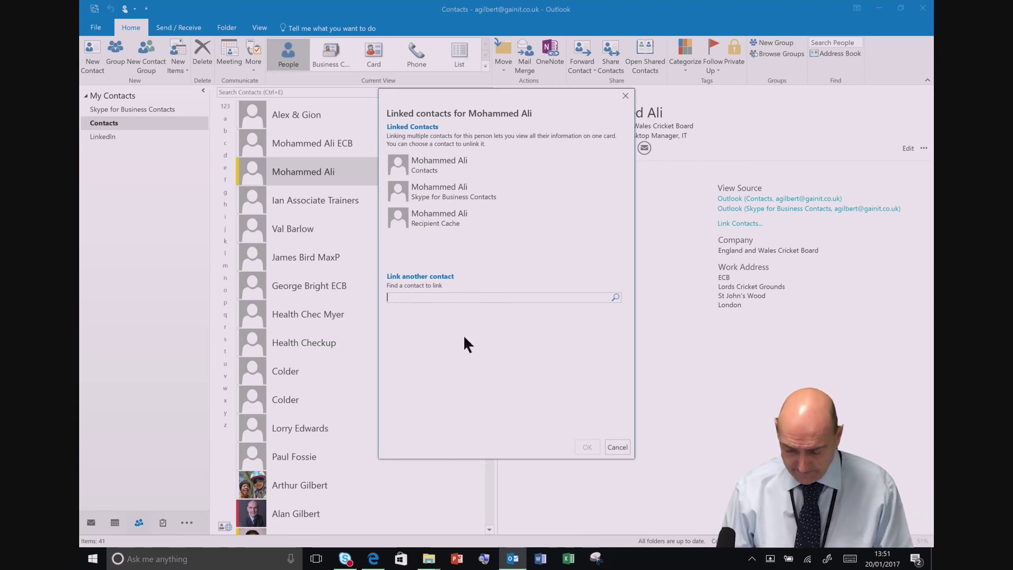
text(hammed)
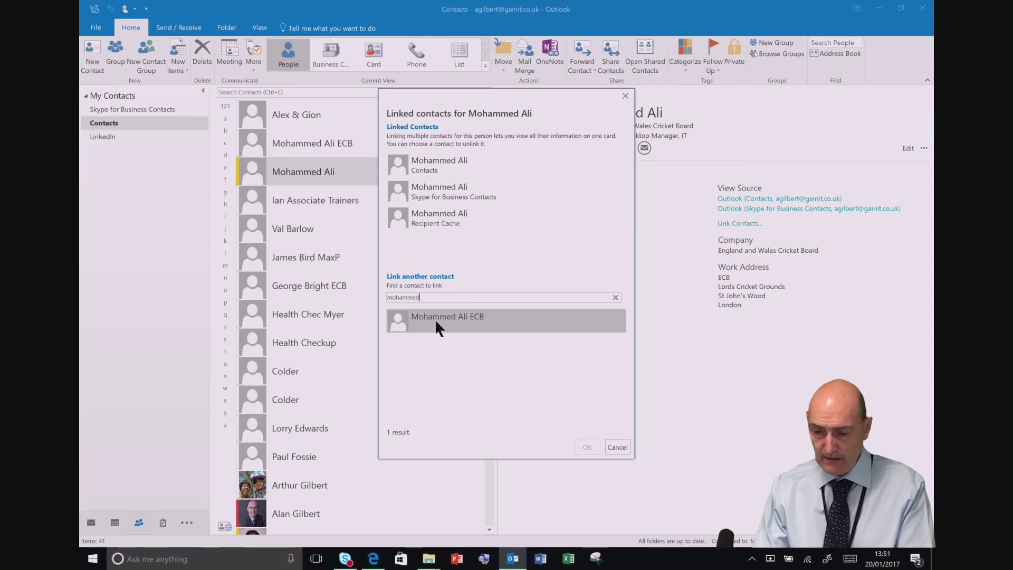
click(436, 323)
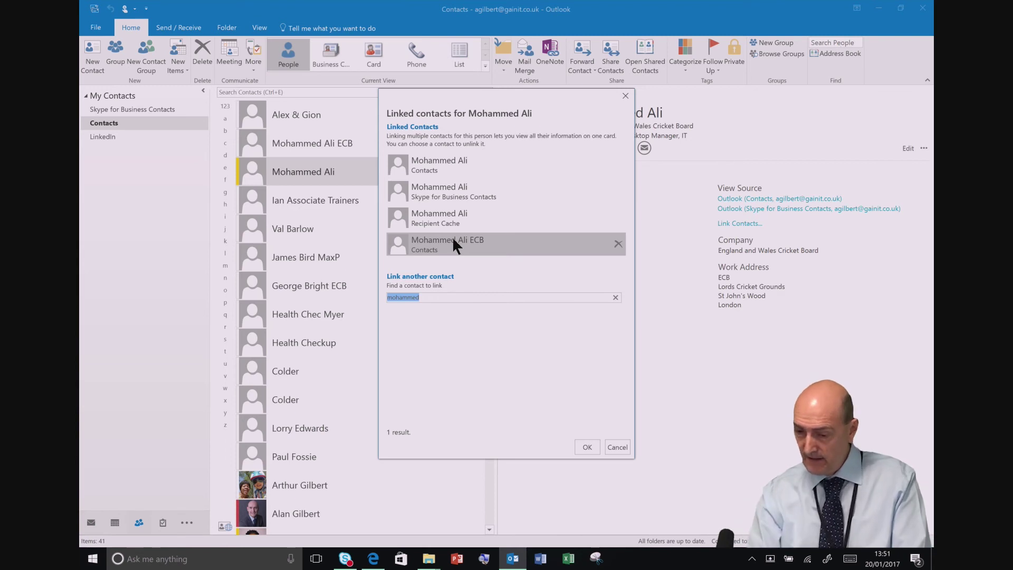
click(583, 446)
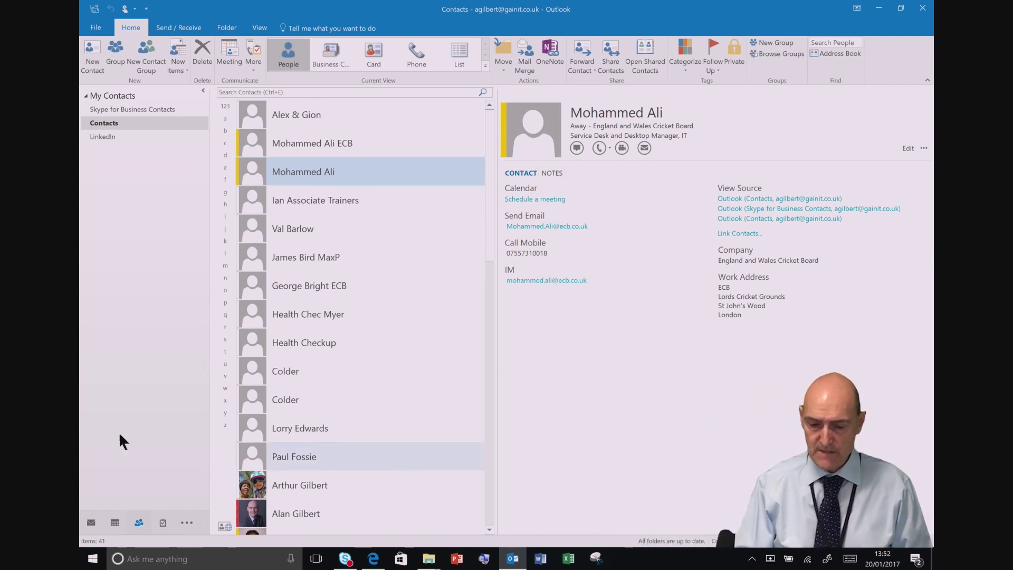
Switch to the To-Do List, create a new task, and close the blank task form without filling it in.
click(156, 527)
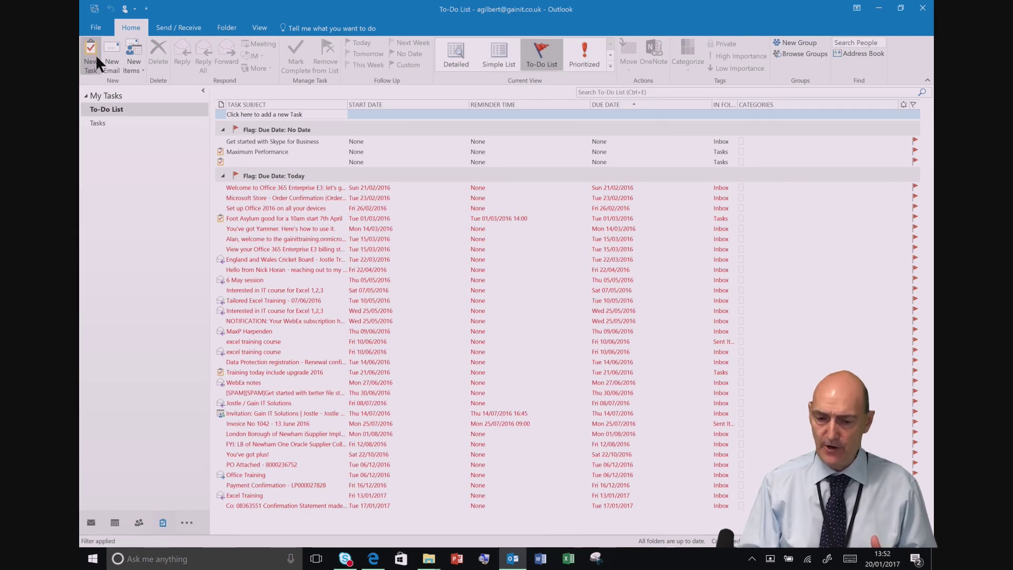
click(95, 61)
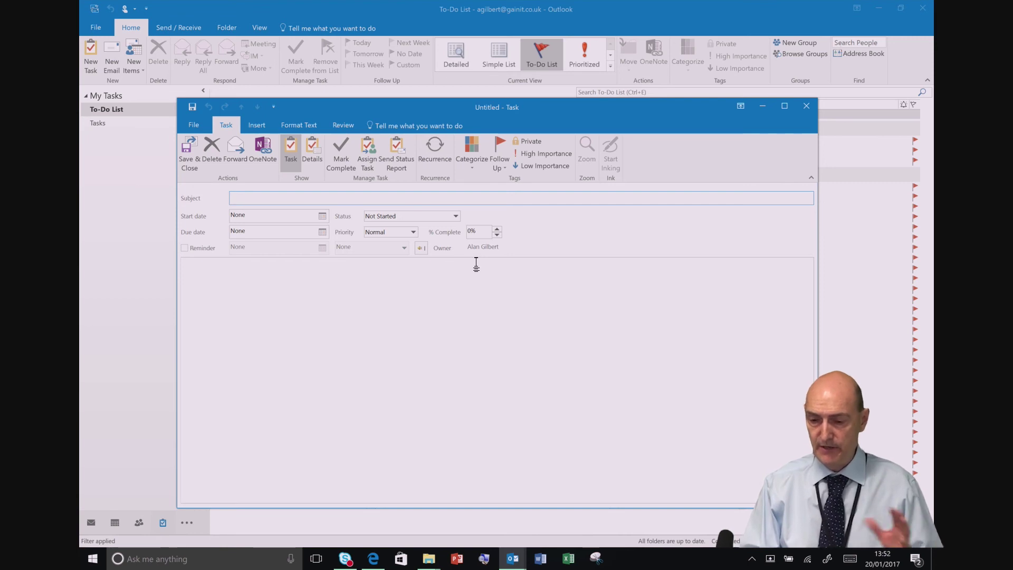
drag(438, 110, 466, 70)
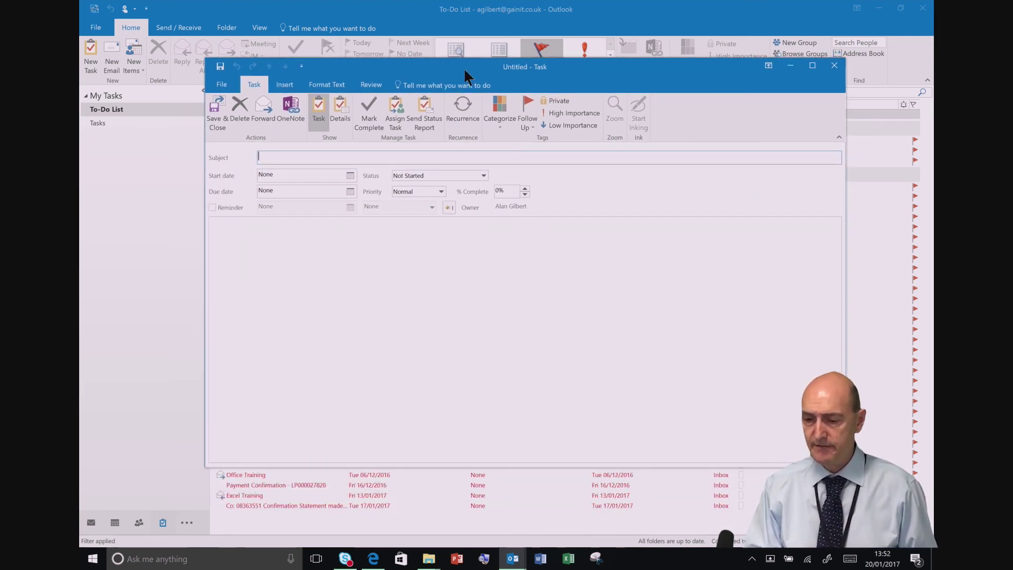
click(834, 65)
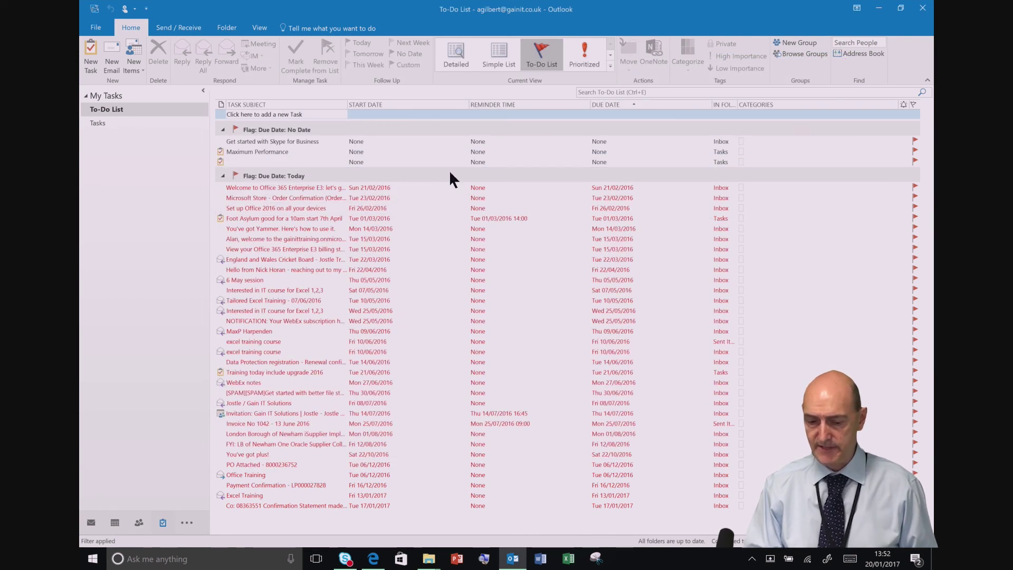
Return to the mail Inbox, search the Tell Me commands for "skype meeting", and run Meeting Request.
click(92, 523)
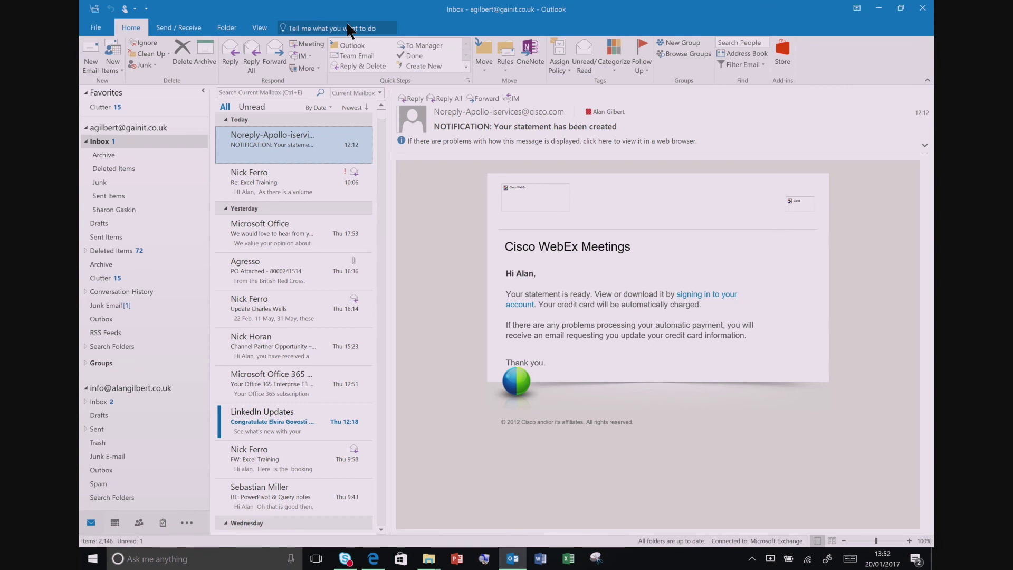
click(321, 28)
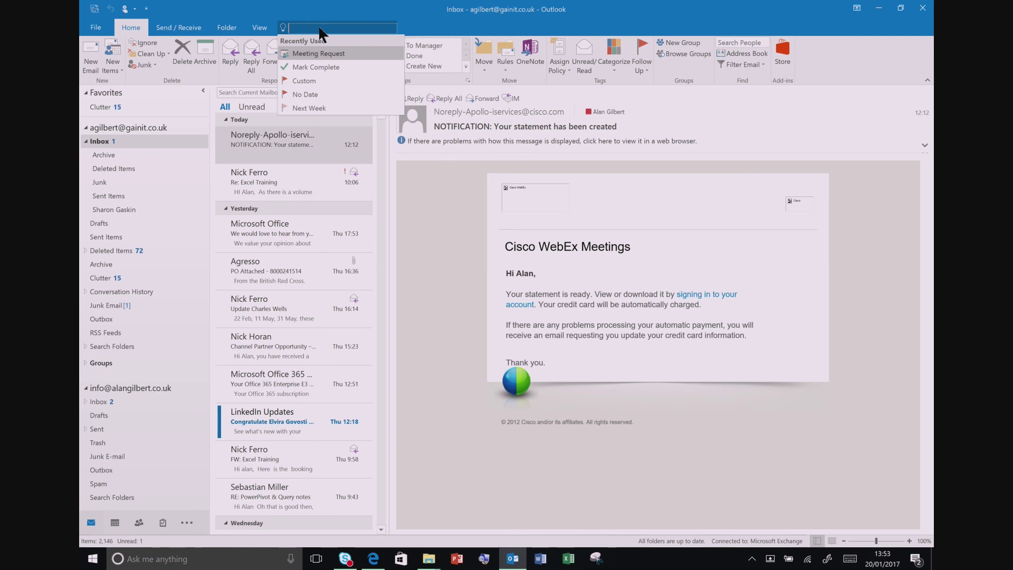
text(skype meeting)
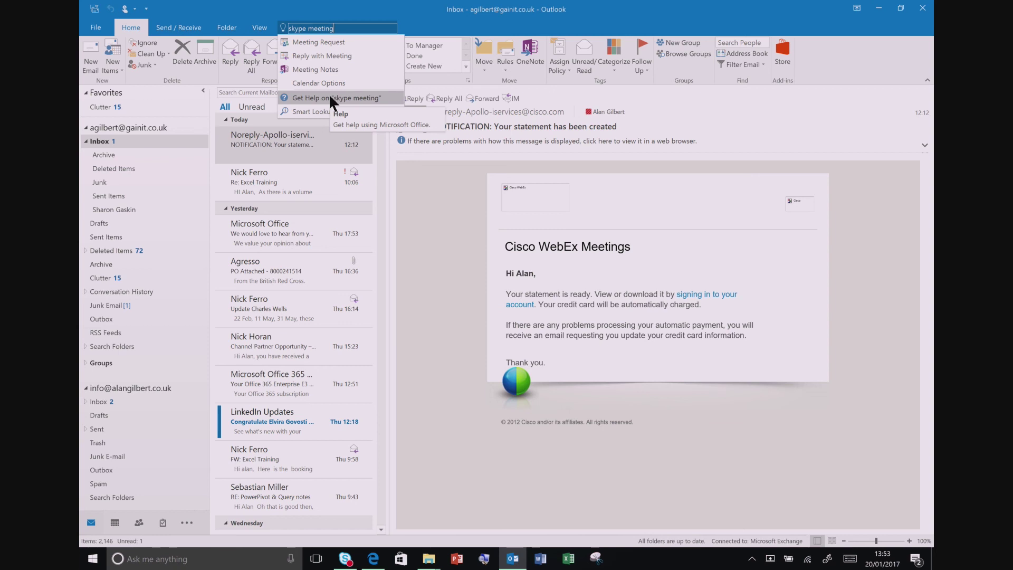
click(320, 42)
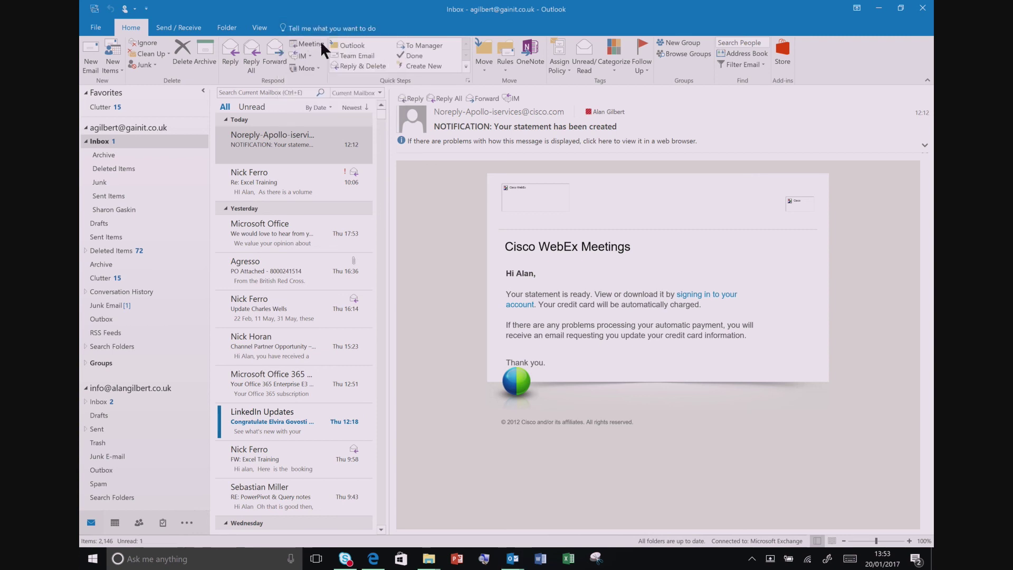